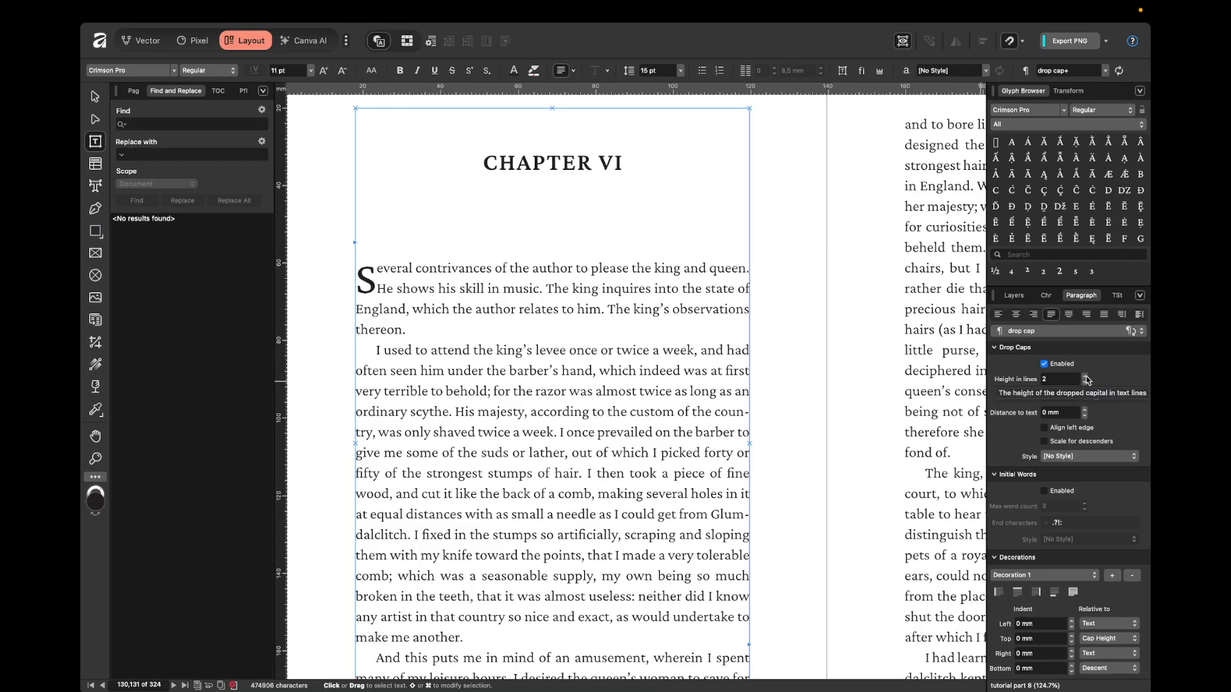
- Try a taller drop cap of 3 lines and more on the opening paragraph, and restore its height to 2 lines
left_click(1084, 377)
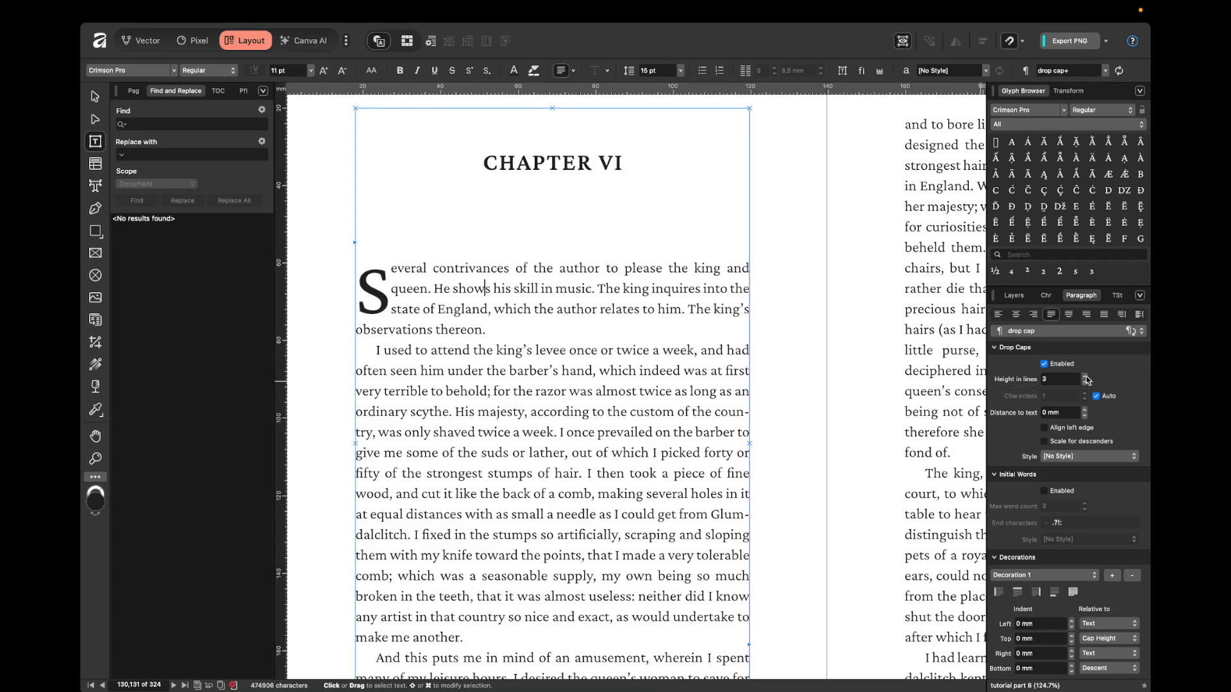
left_click(1086, 379)
left_click(1085, 386)
left_click(1084, 386)
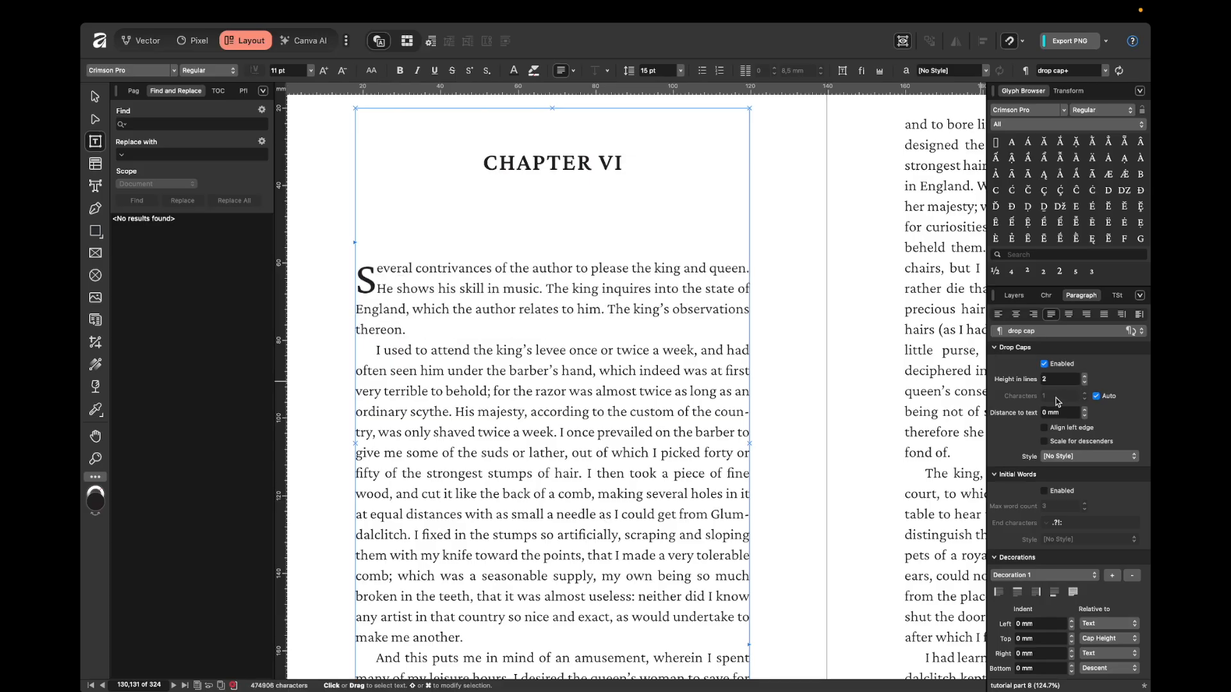
- Try a drop cap spanning 3 characters instead of the automatic count, and restore the automatic character count
left_click(1096, 396)
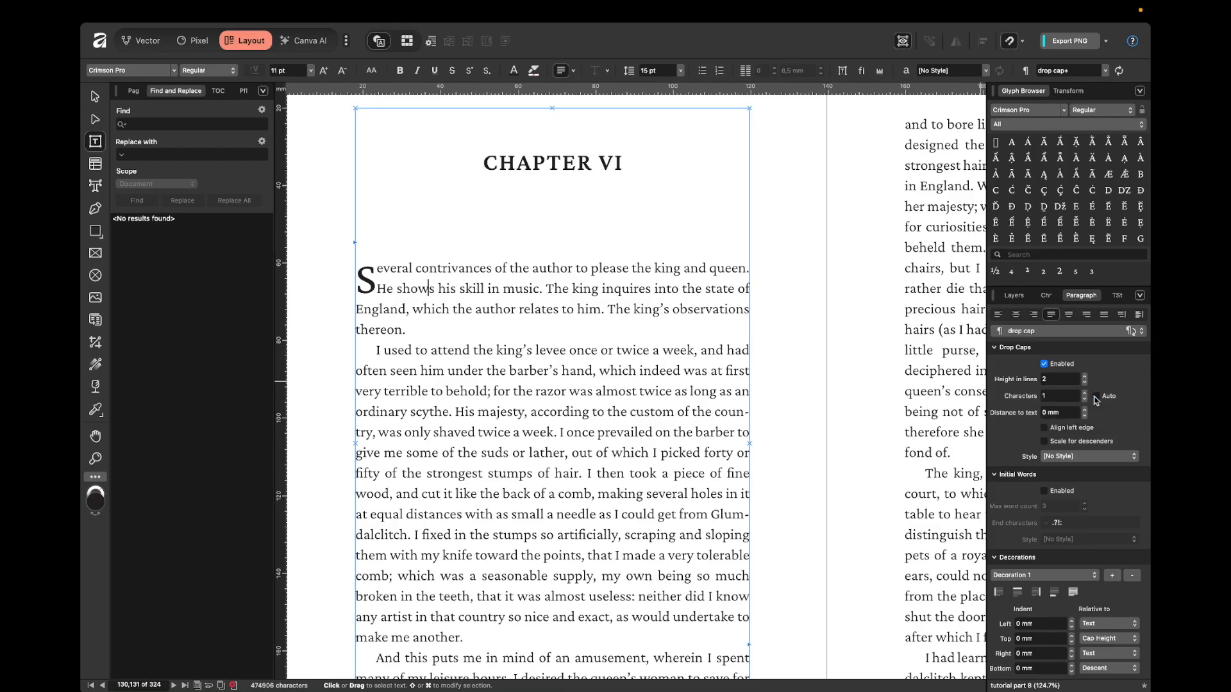
left_click(1084, 394)
left_click(1084, 393)
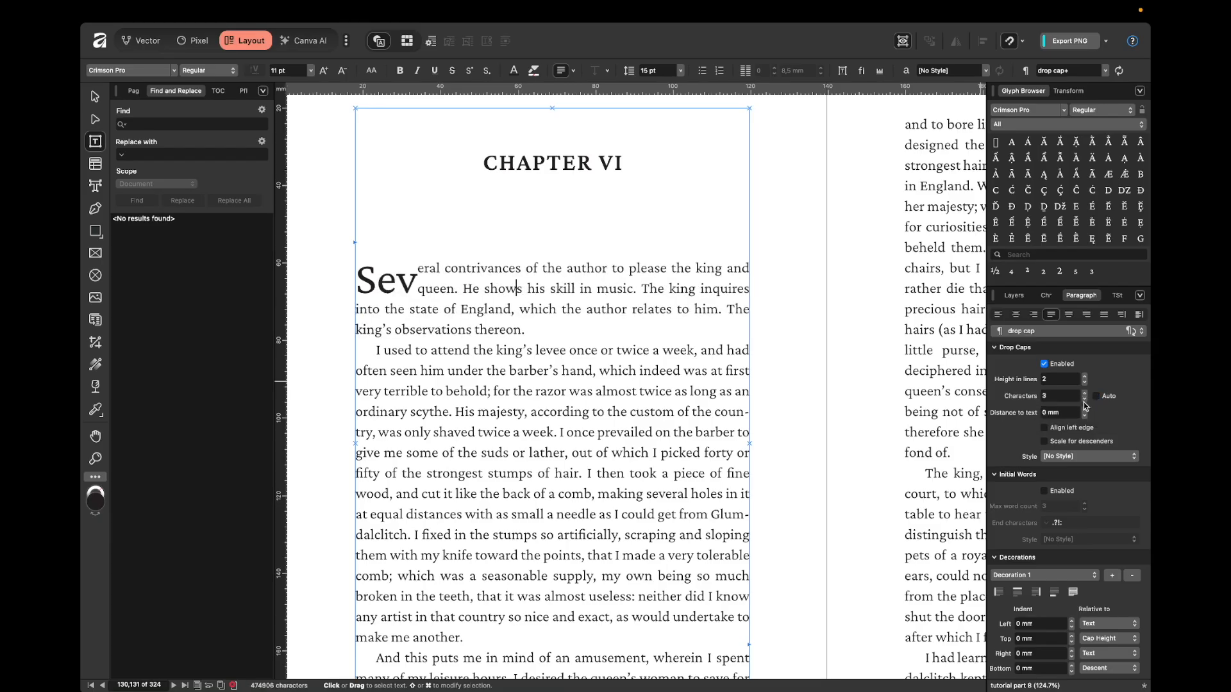
left_click(1086, 399)
left_click(1104, 397)
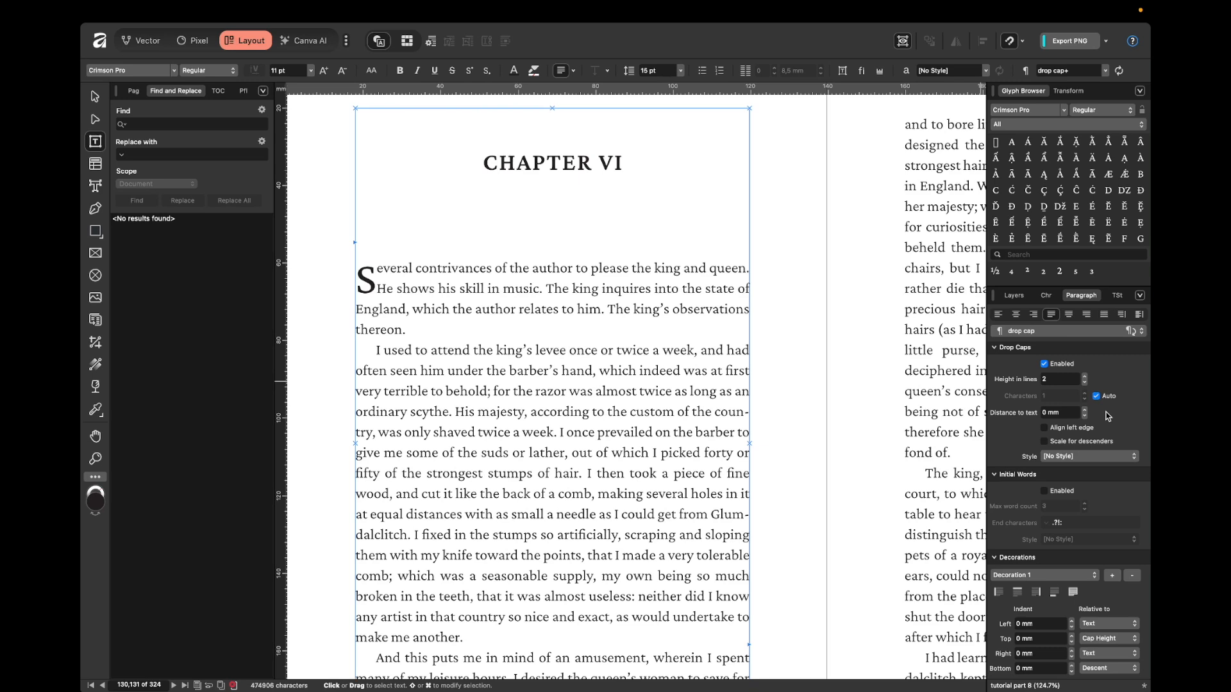
- Set the distance between the drop cap and the text to 1 mm
left_click(1084, 411)
left_click(1085, 410)
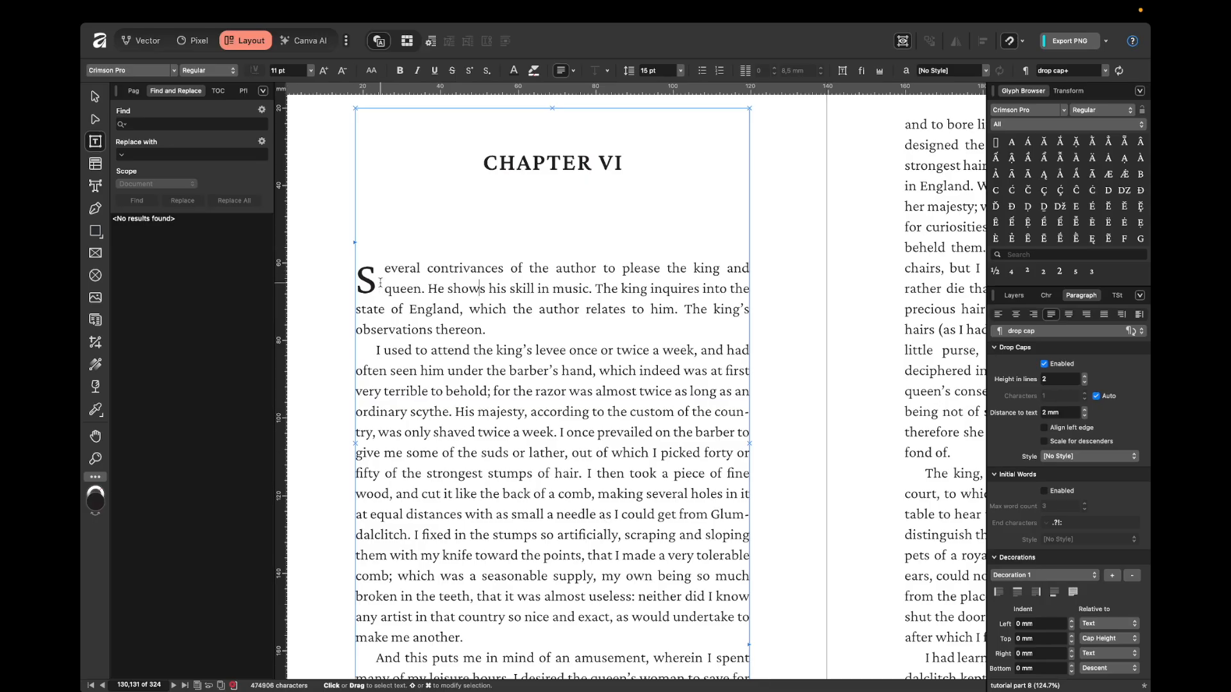
left_click(1084, 416)
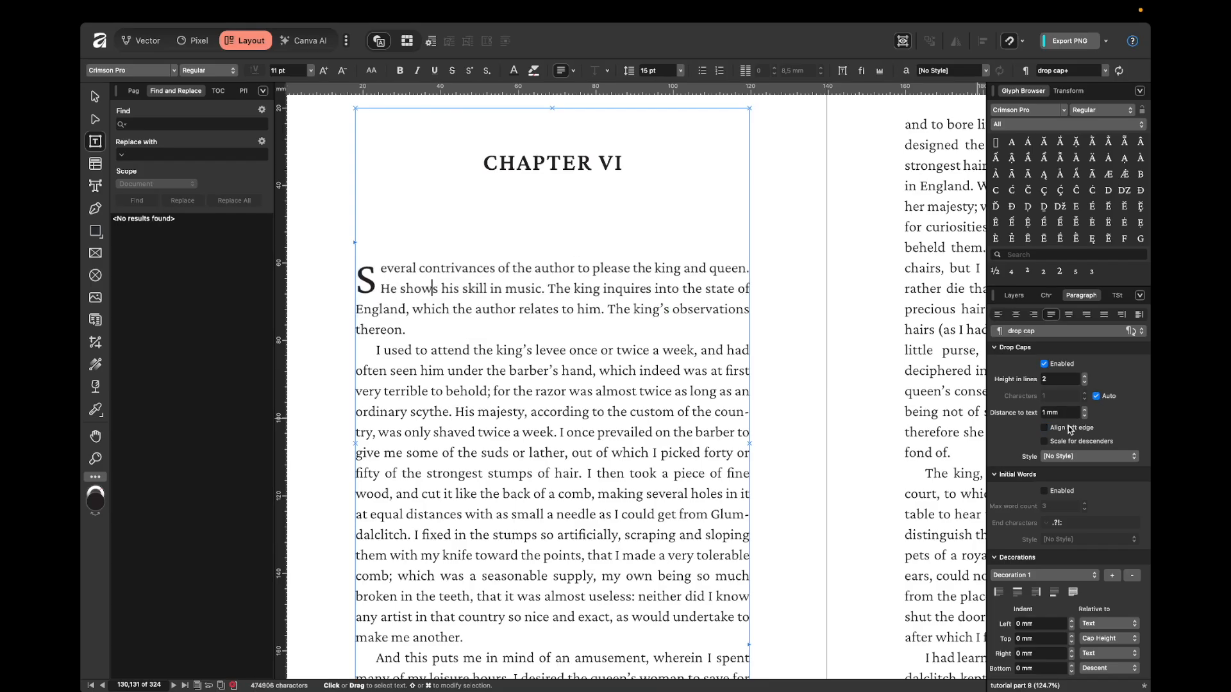
- Disable and re-enable the opening paragraph's drop cap to compare the first letter with and without it
scroll(325, 280, "up", 5)
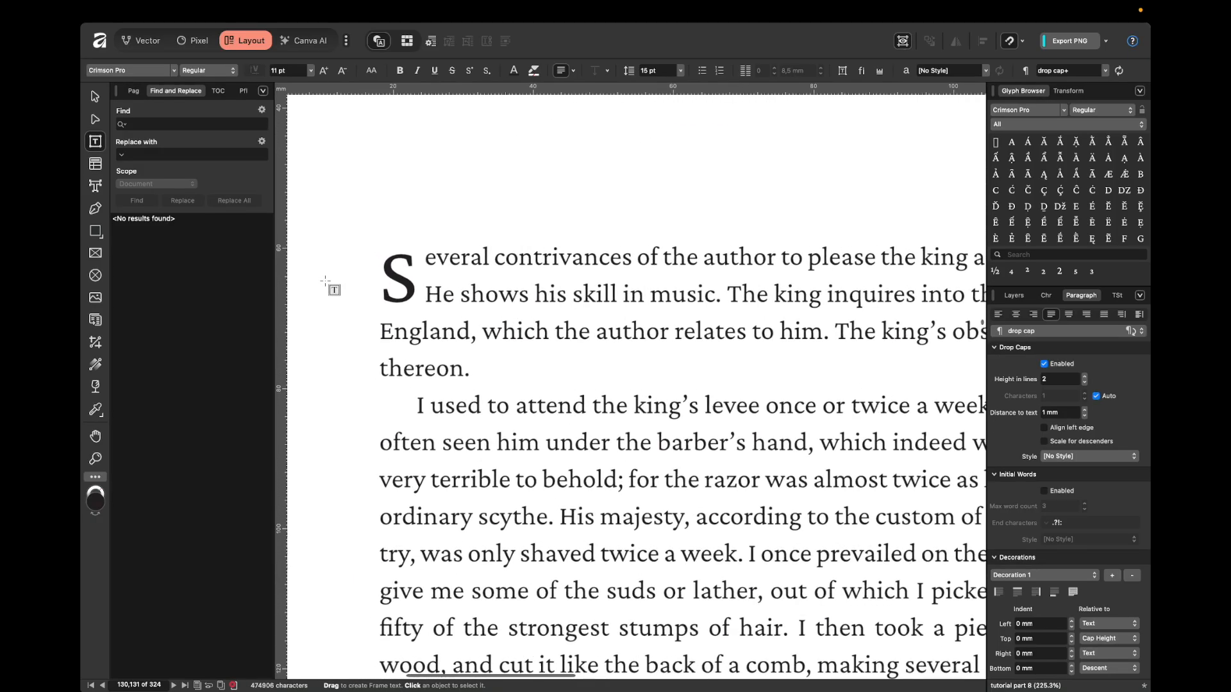
scroll(325, 280, "up", 4)
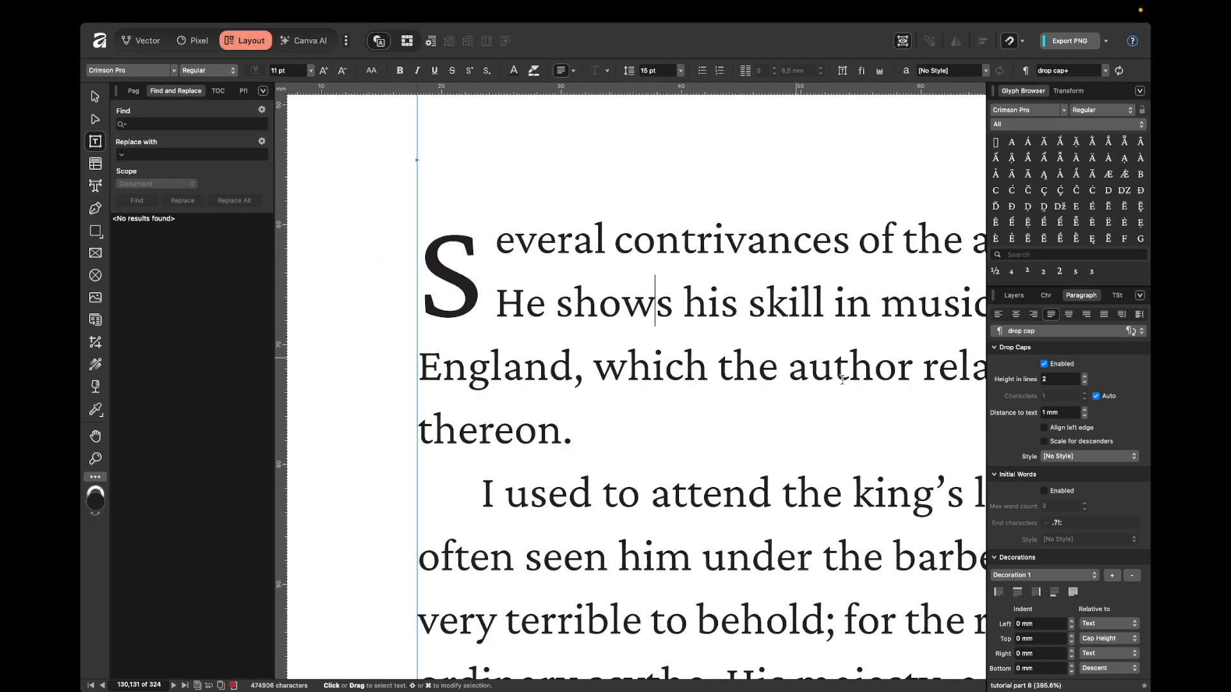
left_click(1045, 364)
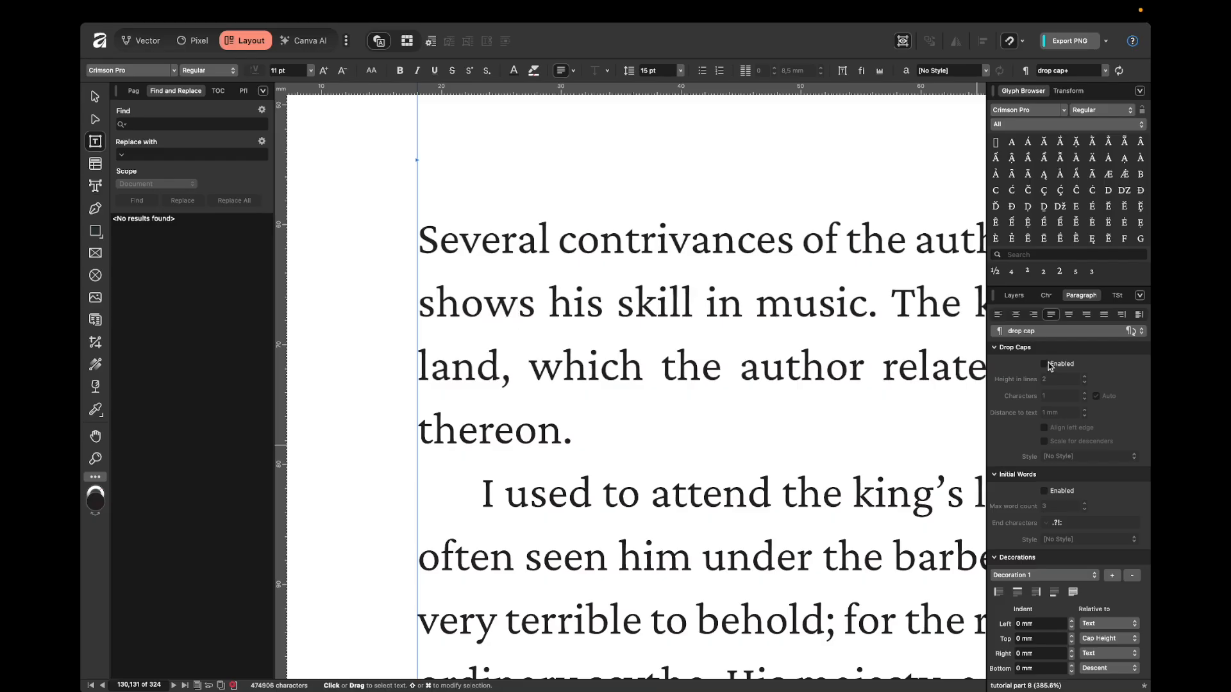
left_click(1049, 364)
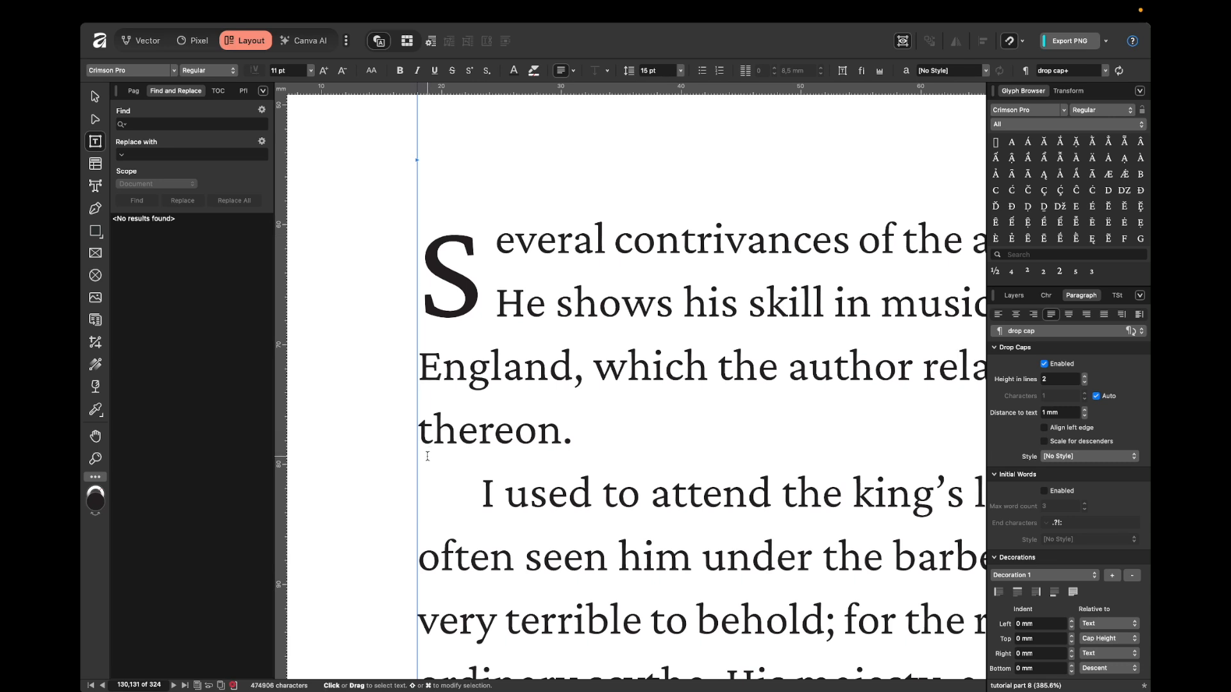
- Deselect the text frame and examine how the first letters of the body lines sit against the left margin
scroll(414, 359, "up", 3)
scroll(414, 359, "down", 1)
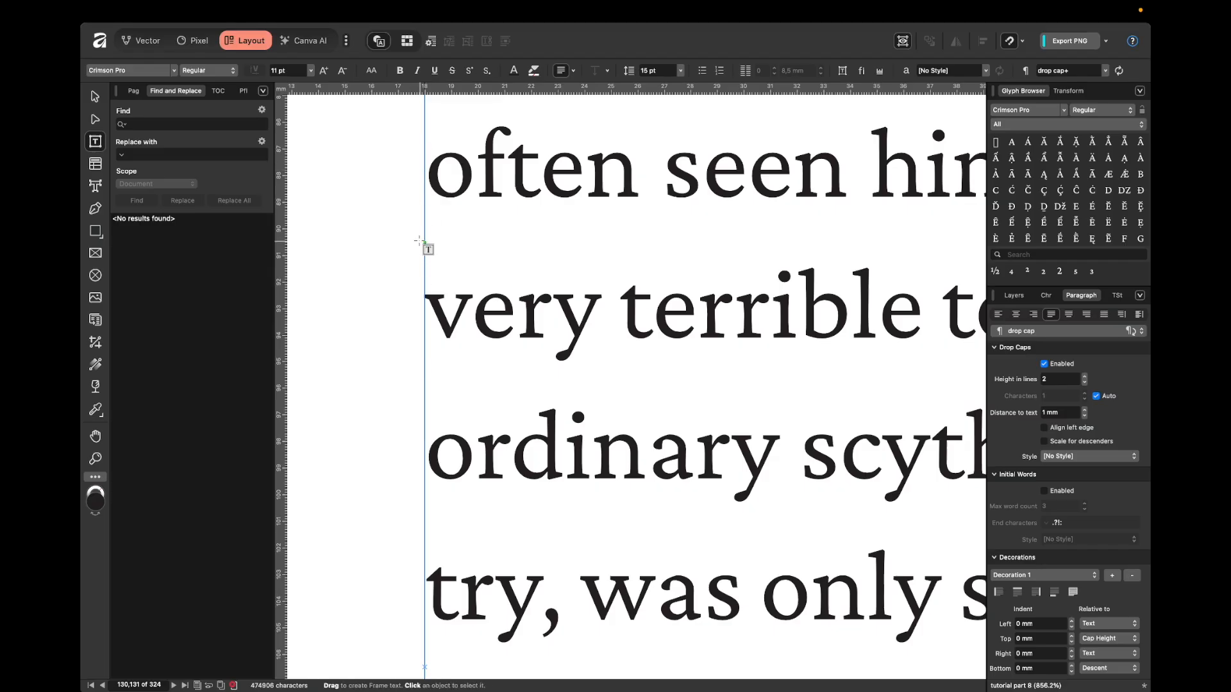
key("Escape")
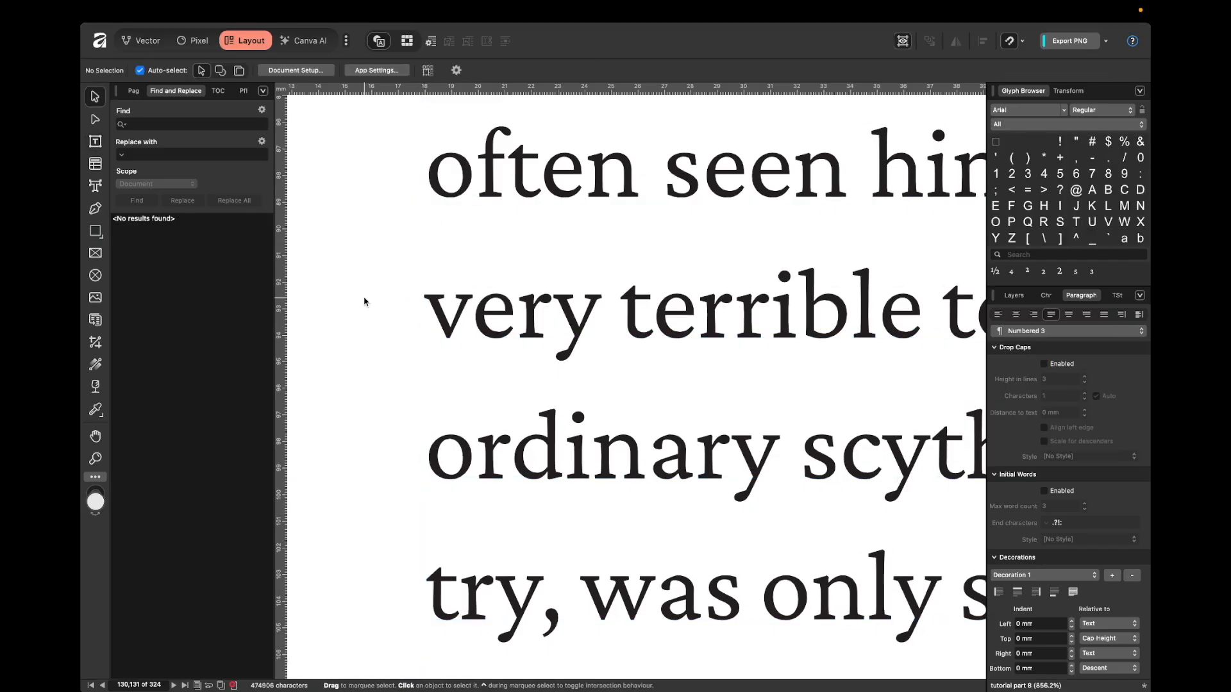
scroll(364, 302, "down", 3)
scroll(364, 302, "down", 1)
scroll(375, 266, "up", 2)
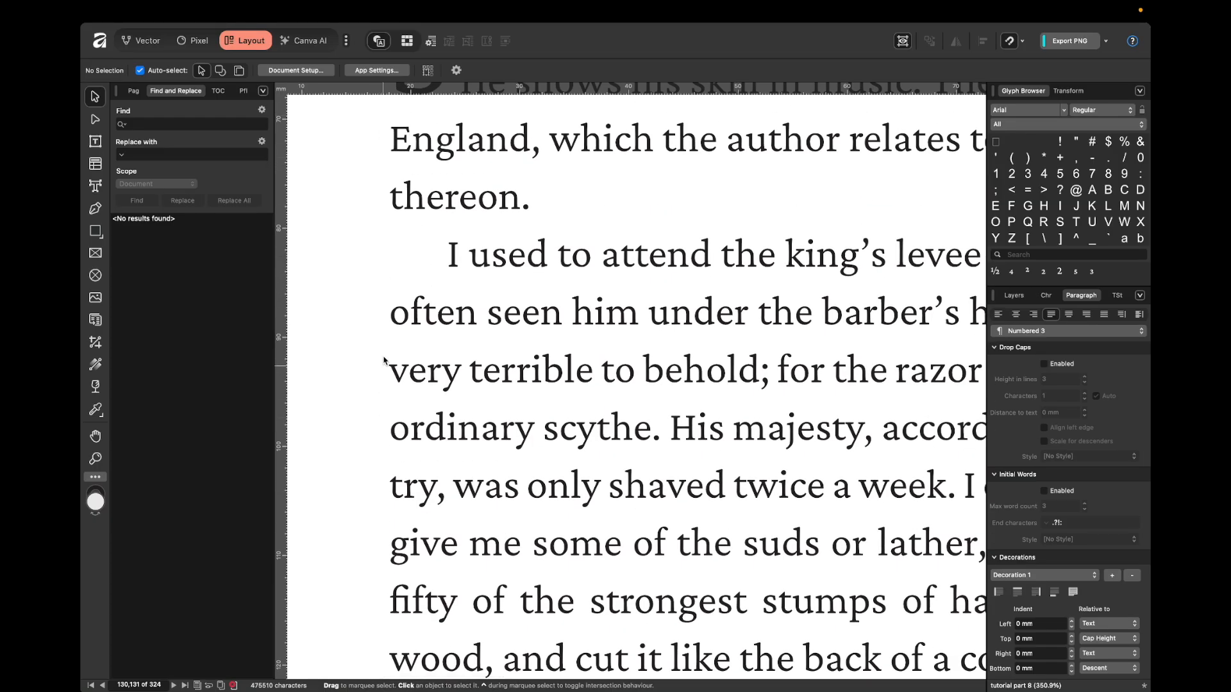
scroll(381, 302, "down", 1)
scroll(384, 307, "up", 5)
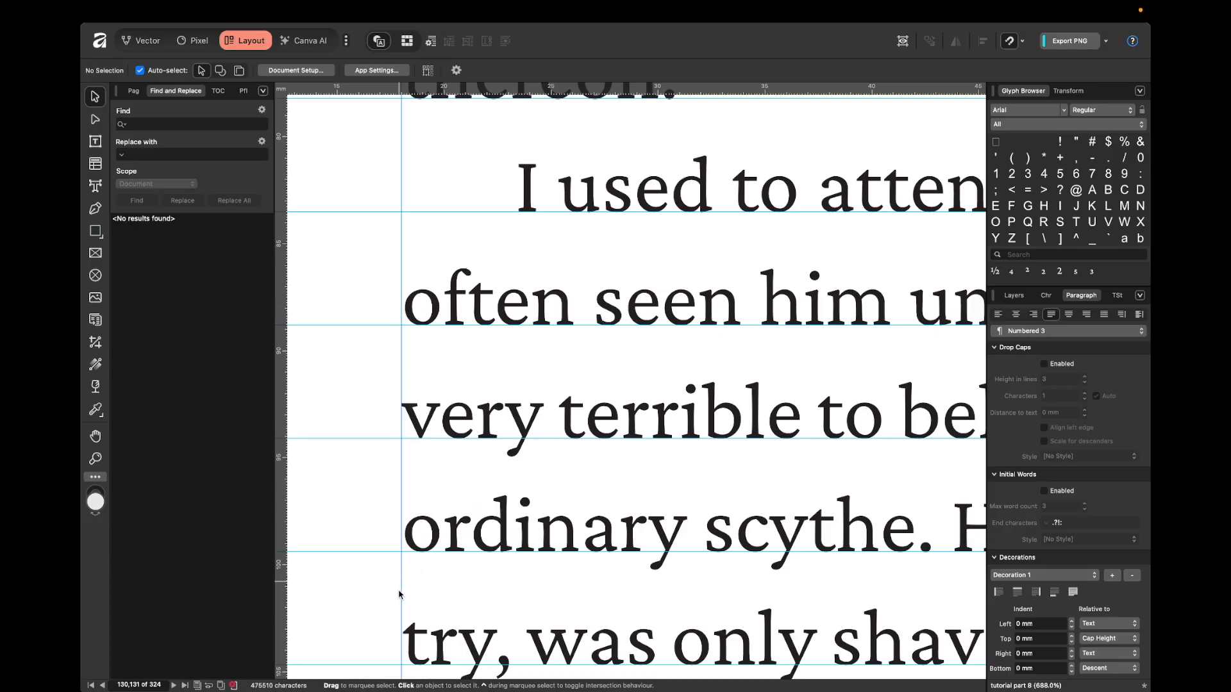
scroll(399, 595, "up", 5)
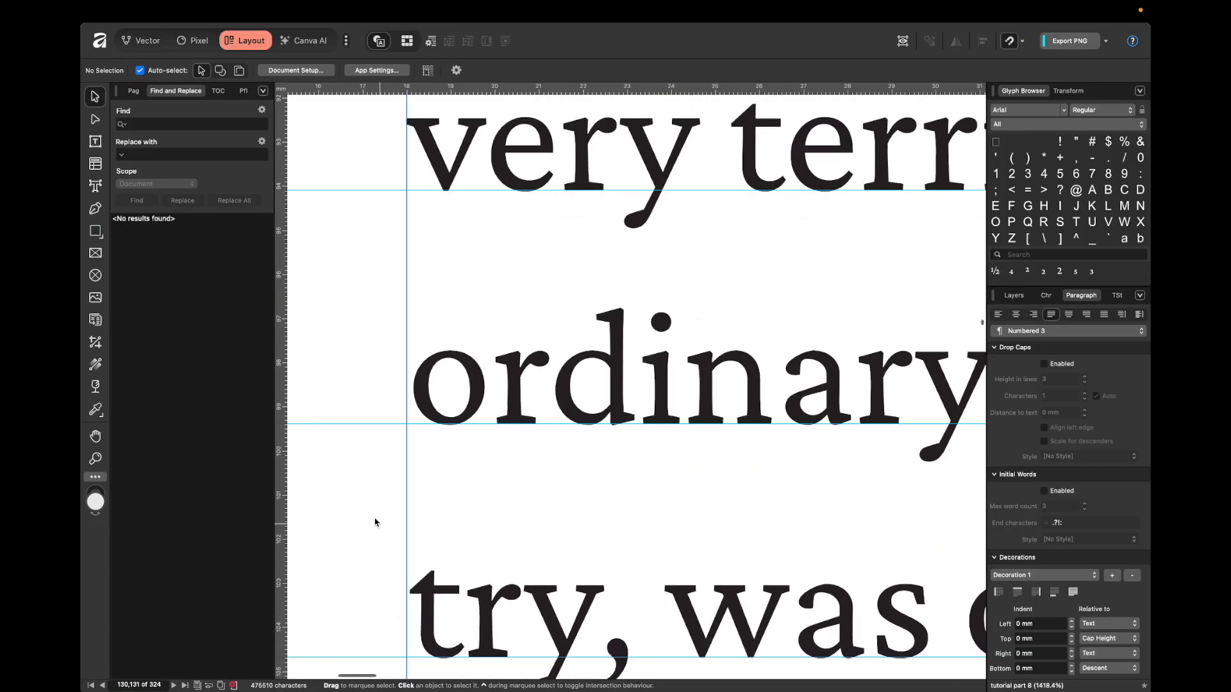
scroll(384, 545, "down", 10)
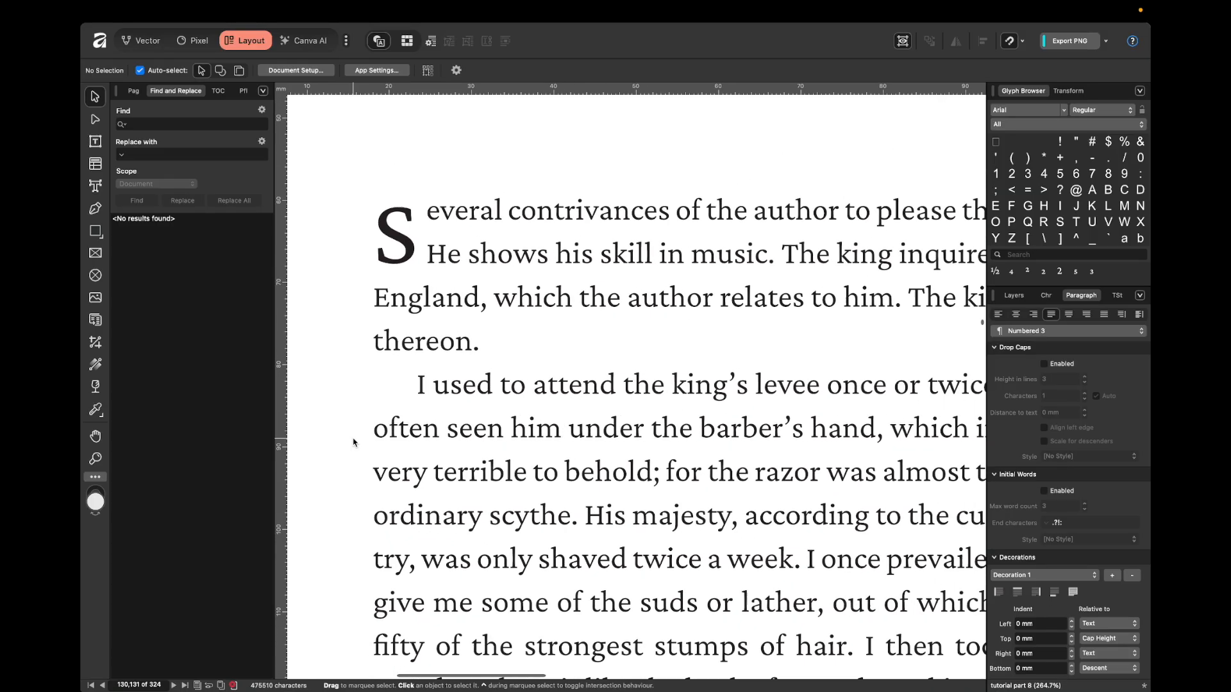
scroll(353, 442, "down", 2)
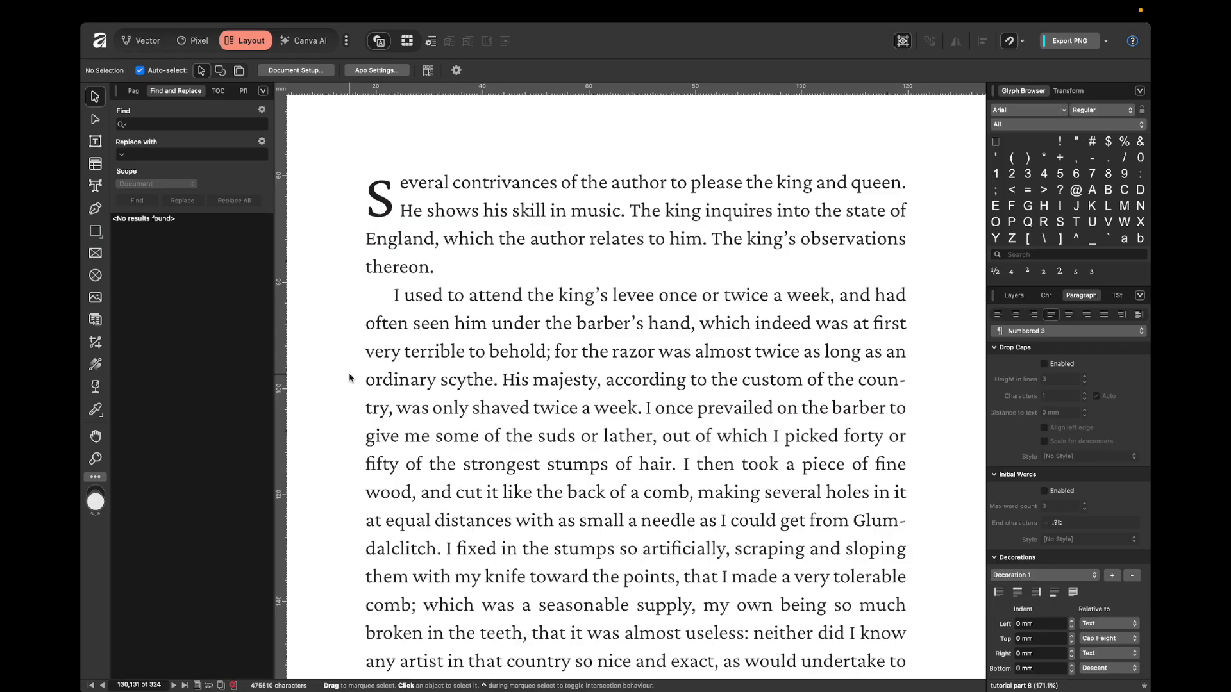
- Align the S drop cap's left edge with the text margin and inspect it with nothing selected
scroll(366, 220, "up", 5)
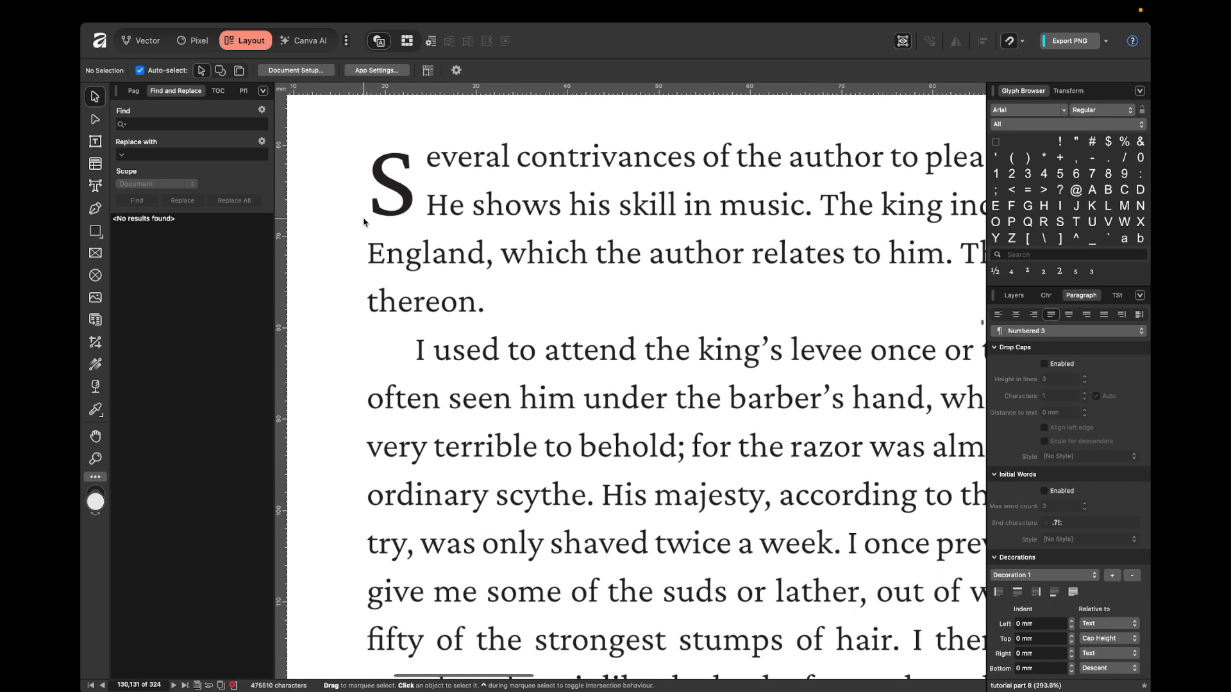
scroll(366, 220, "up", 2)
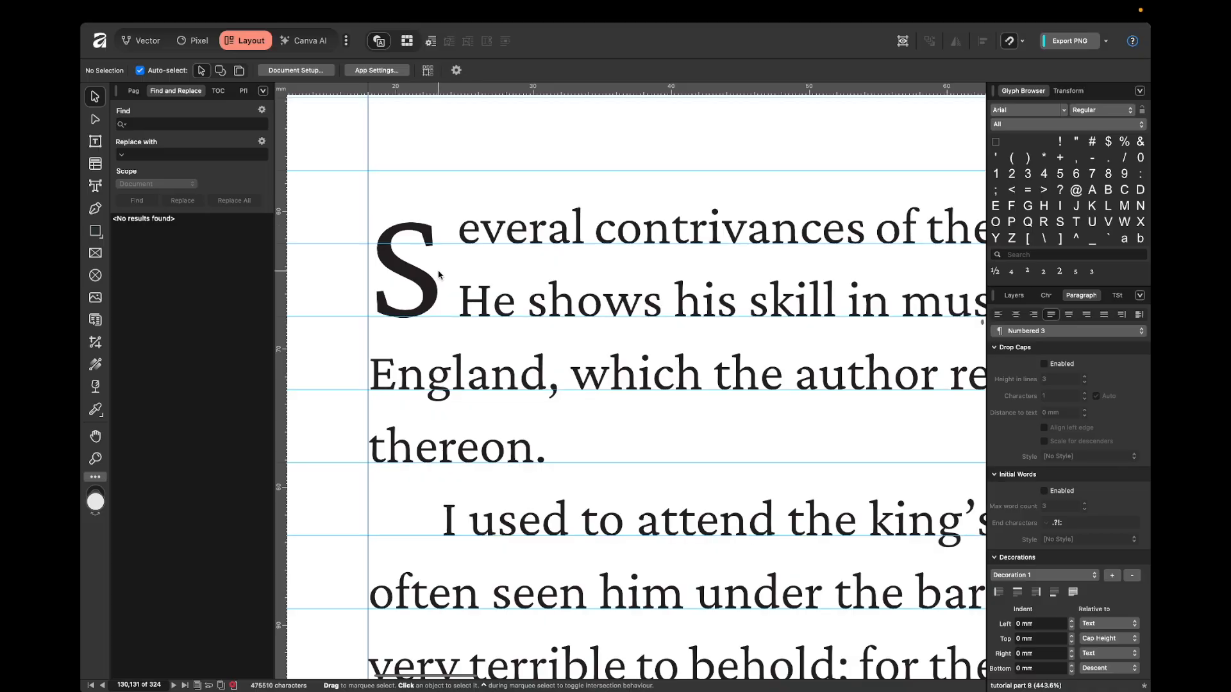
double_click(439, 275)
left_click(1043, 428)
key("Escape")
key("Escape")
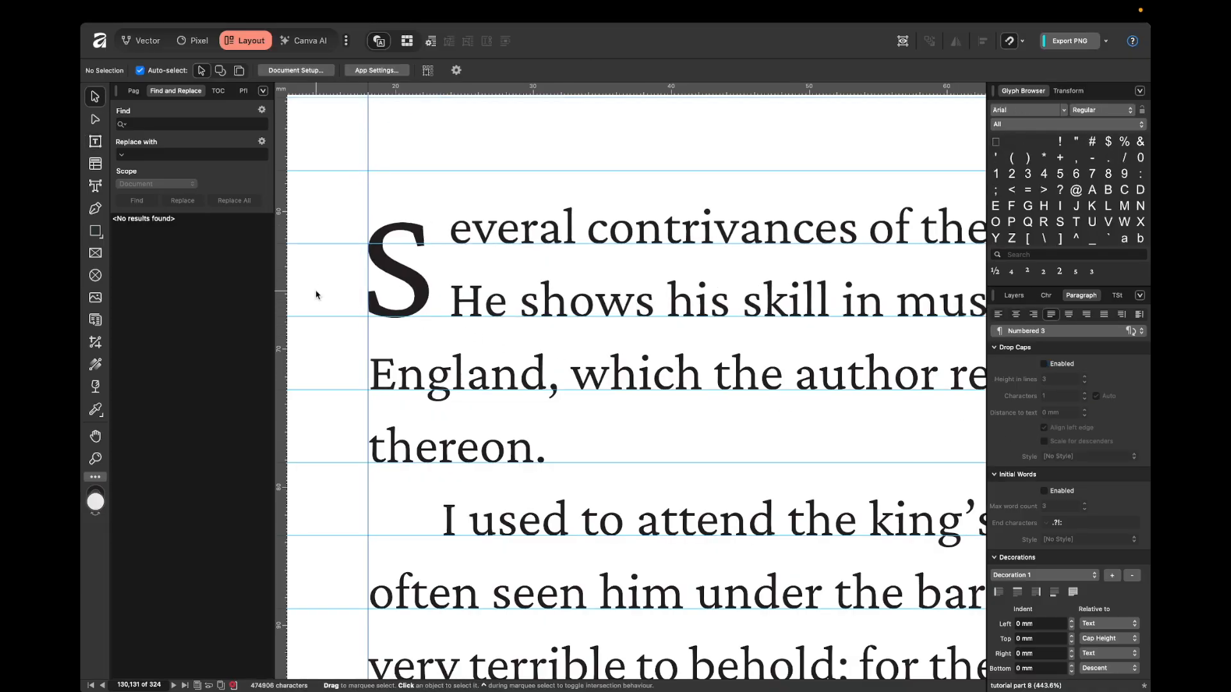
scroll(316, 294, "down", 3)
scroll(317, 295, "down", 2)
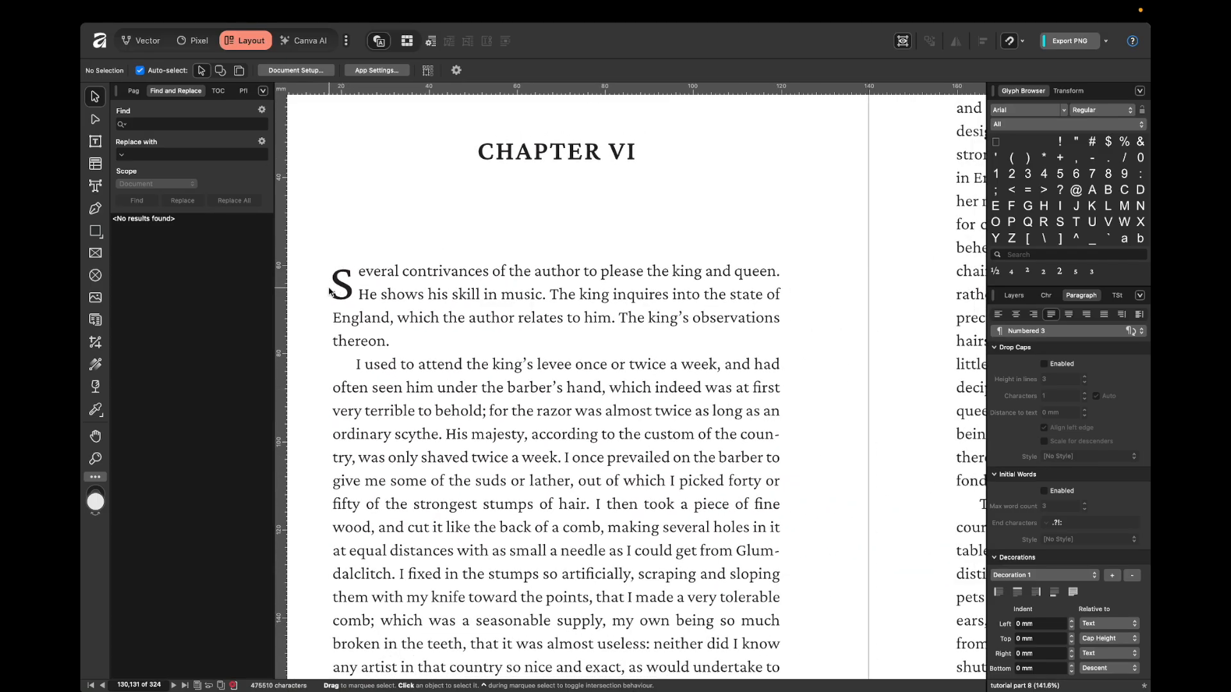
scroll(331, 288, "up", 2)
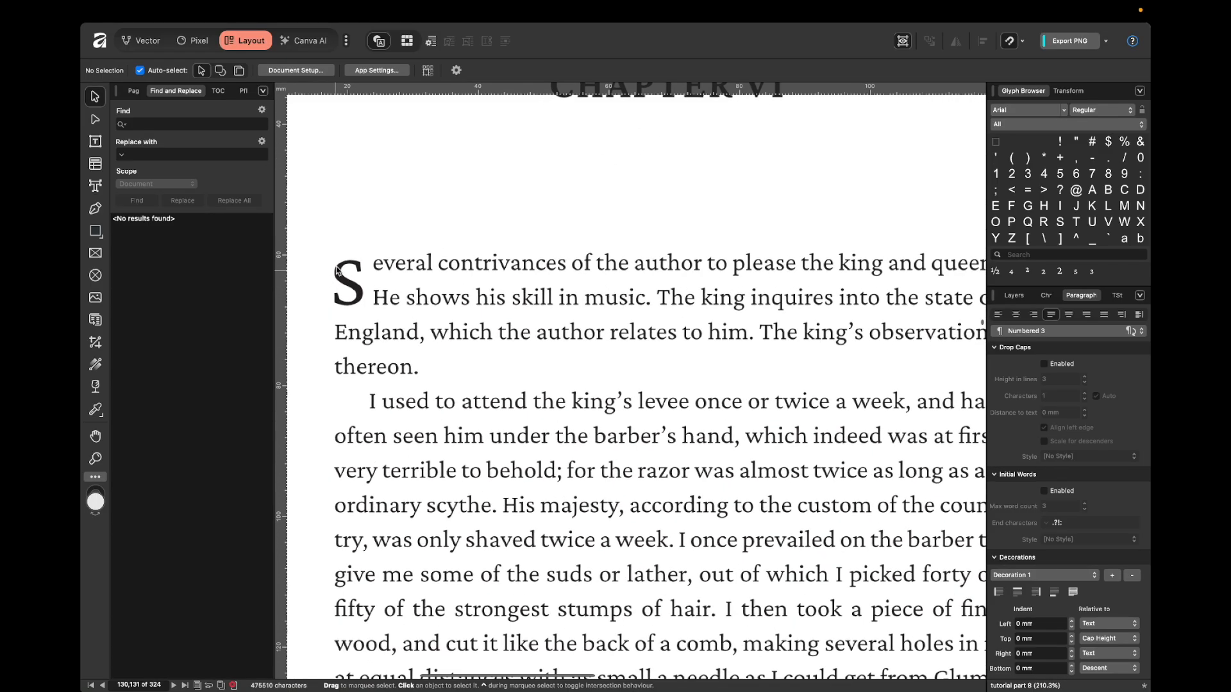
- Turn off left edge alignment for the opening paragraph's drop cap
left_click(347, 314)
double_click(359, 296)
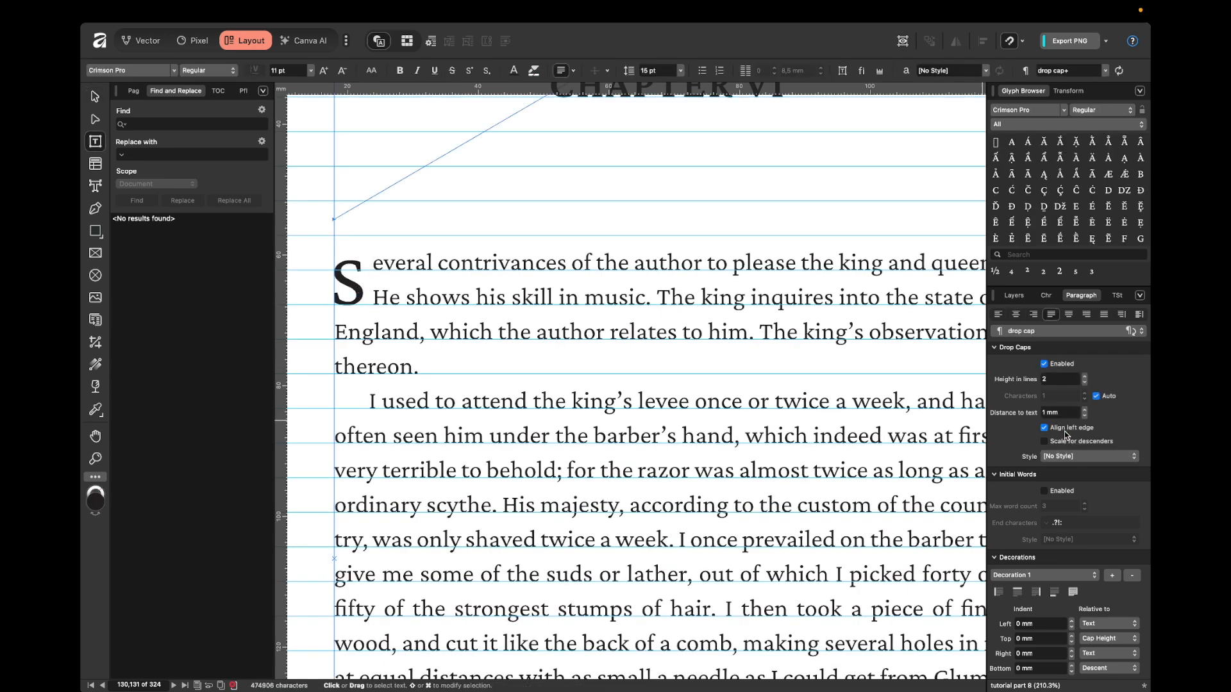
left_click(297, 311)
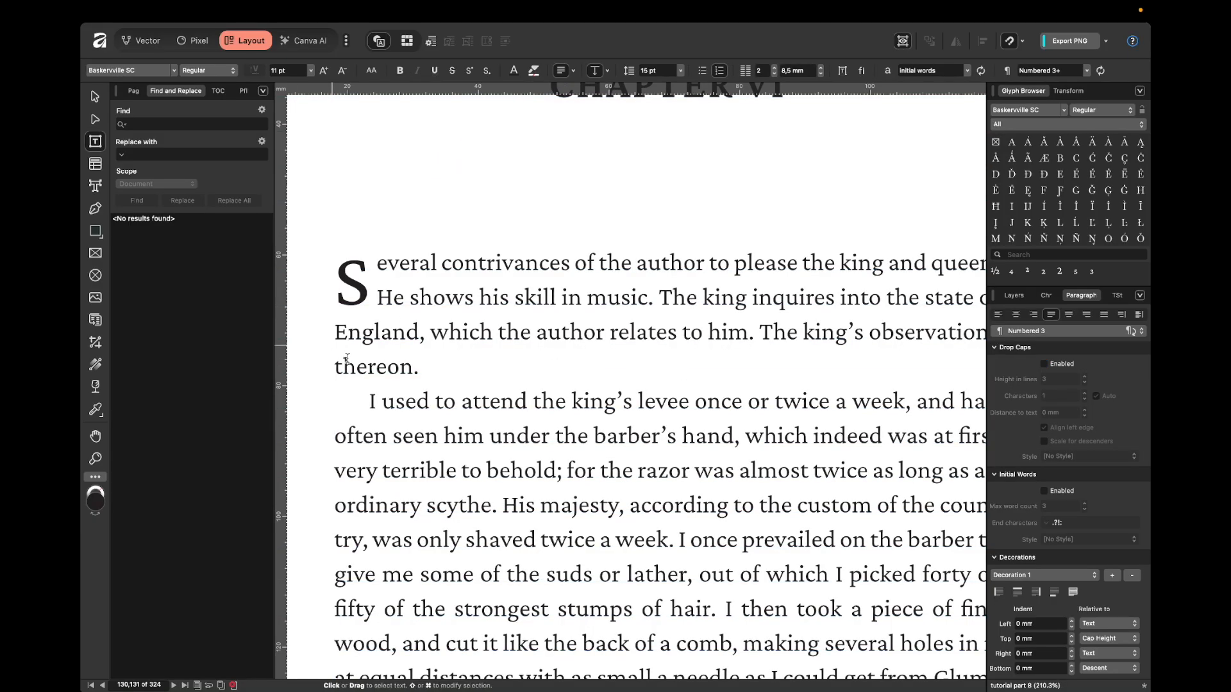
- Try scaling the S drop cap for descenders and turn the option off again
scroll(399, 393, "down", 4)
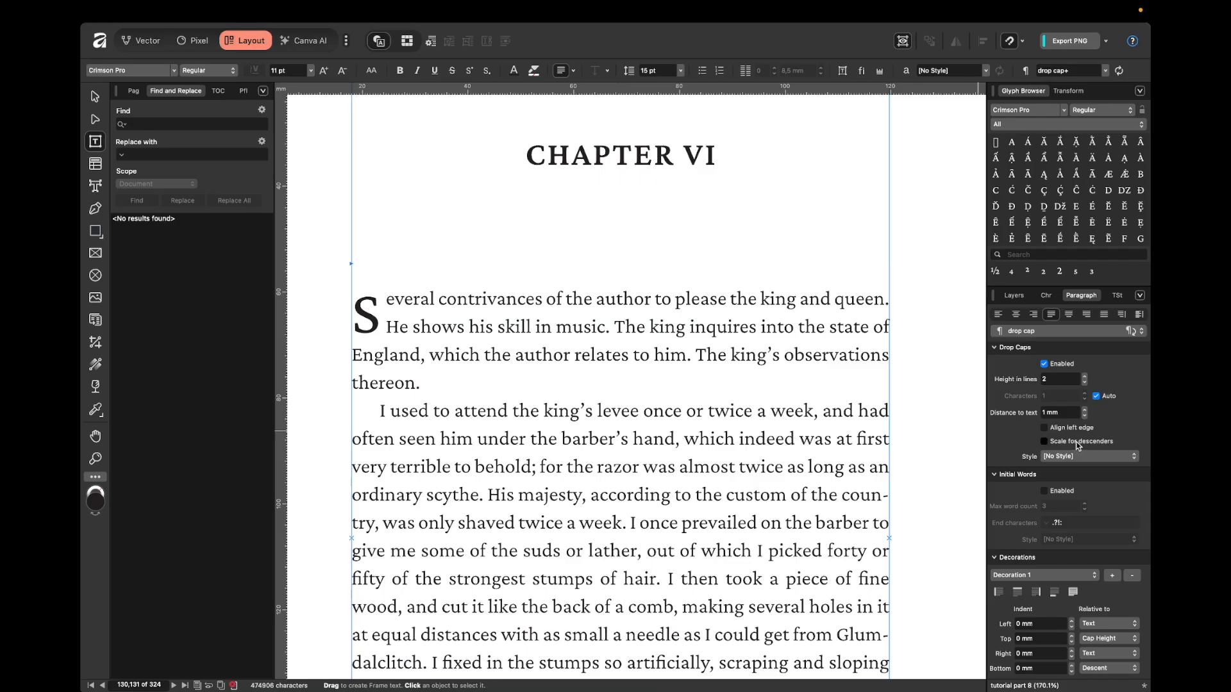
left_click(1076, 441)
left_click(1077, 442)
- Insert a capital Q at the start of the paragraph beginning "And this puts me in mind"
scroll(417, 464, "down", 5)
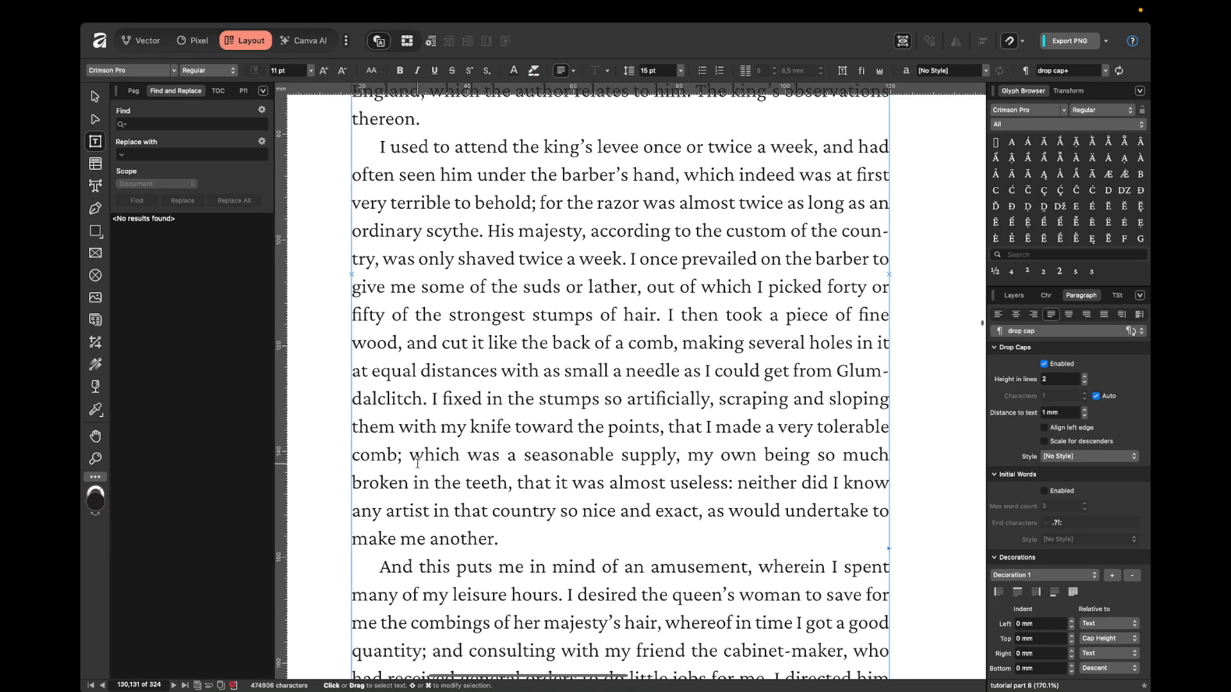
left_click(361, 565)
type("Q")
key("Escape")
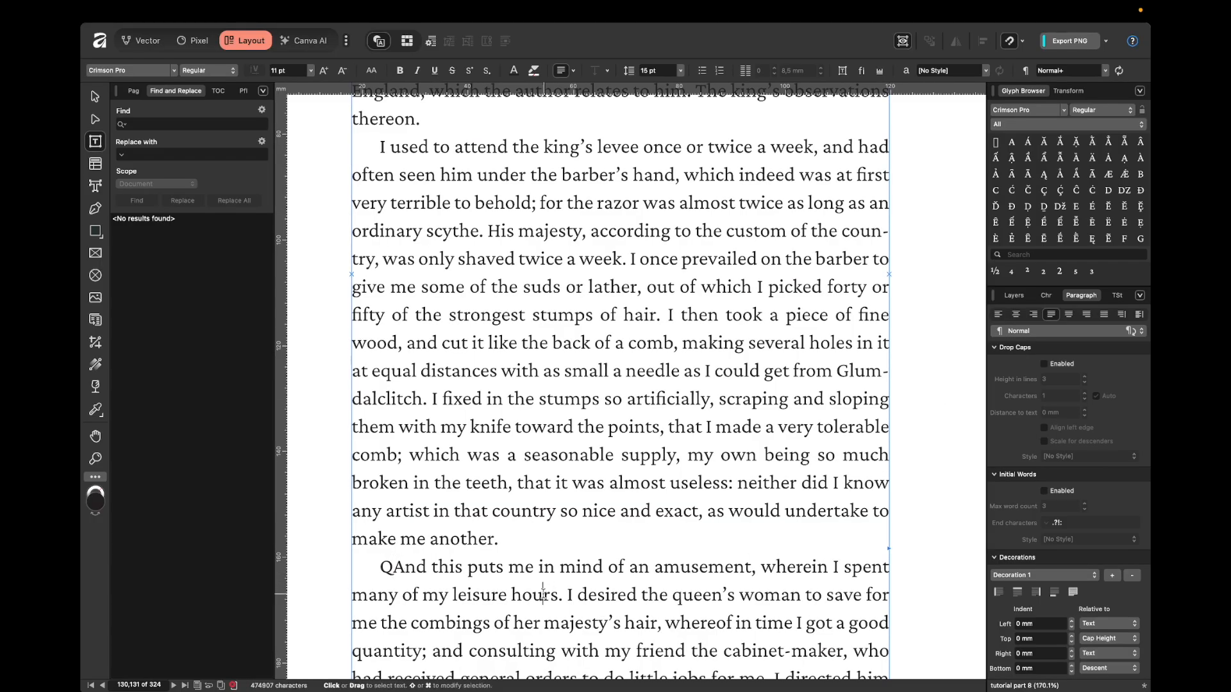
- Give the paragraph starting with Q a drop cap 2 lines high, and switch scaling for descenders on and off
left_click(1051, 364)
scroll(351, 509, "down", 2)
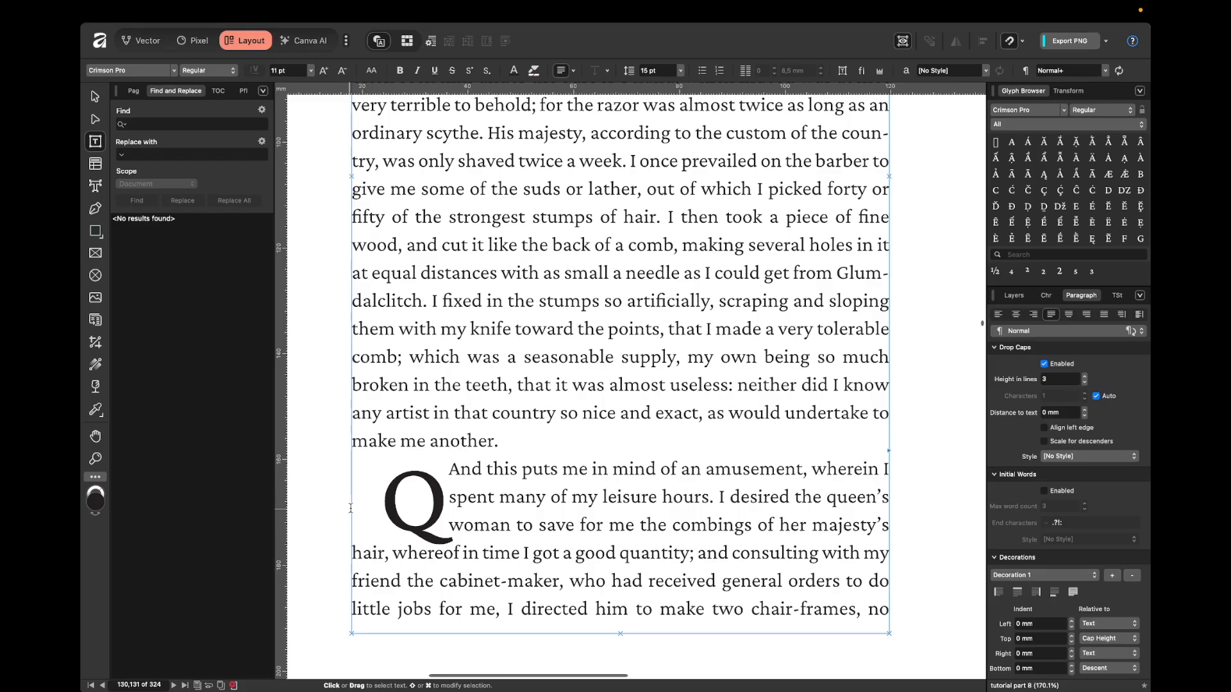
left_click(694, 497)
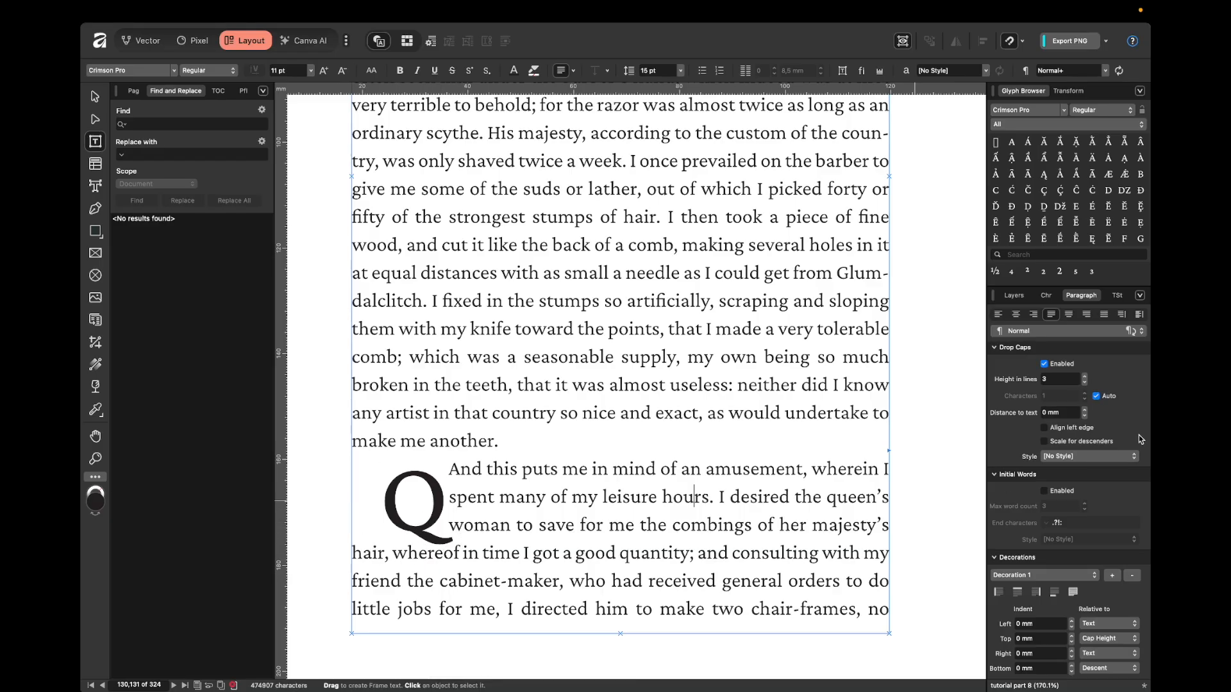
left_click(1084, 383)
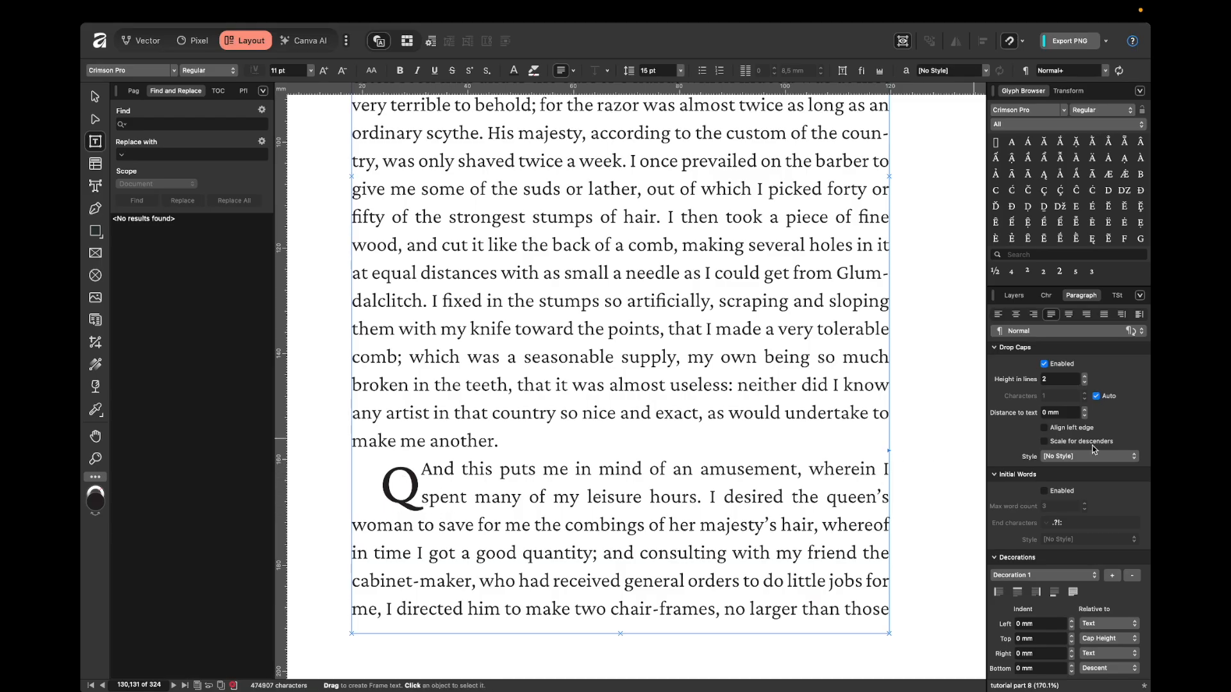
left_click(1057, 444)
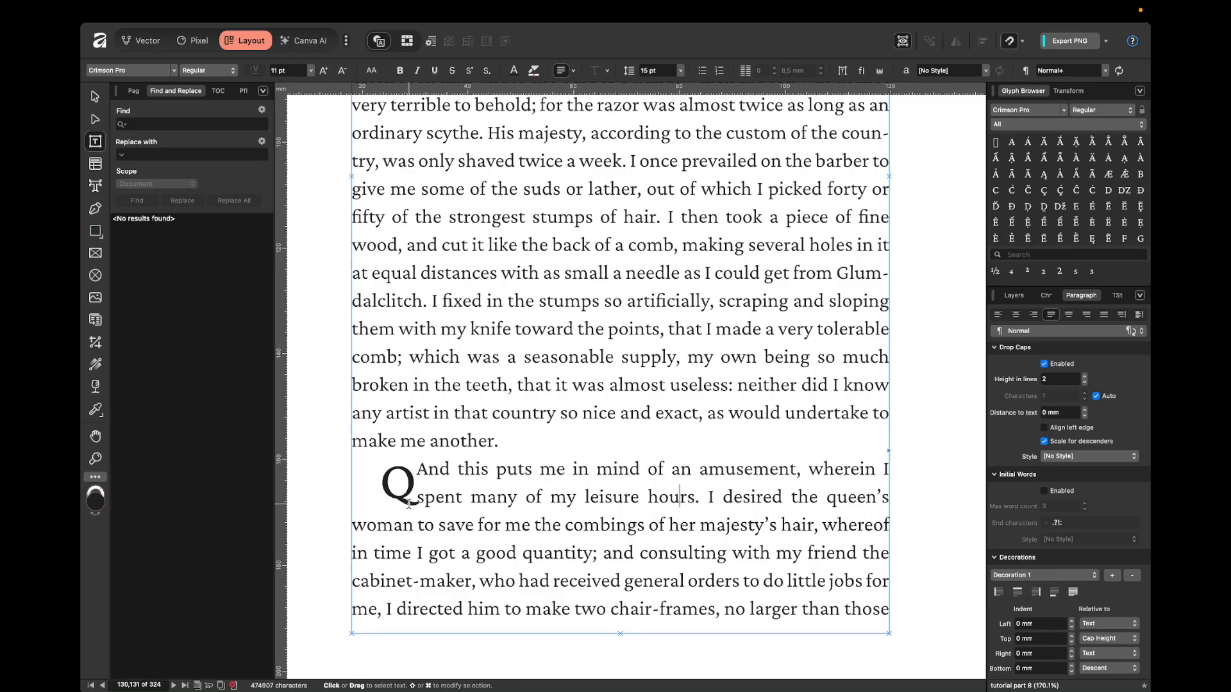
left_click(1056, 447)
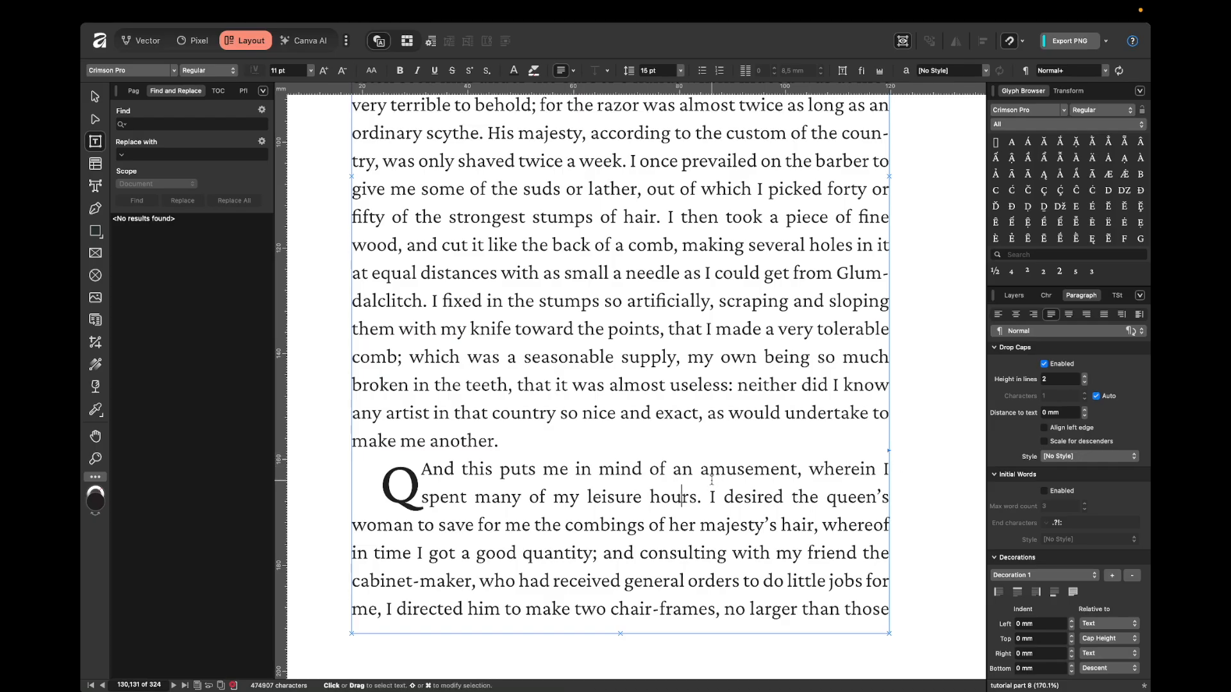
- Remove the drop cap and the added Q from the test paragraph, and return to the chapter's opening paragraph
left_click(1045, 364)
left_click(392, 468)
key("BackSpace")
scroll(446, 232, "up", 5)
scroll(447, 233, "up", 2)
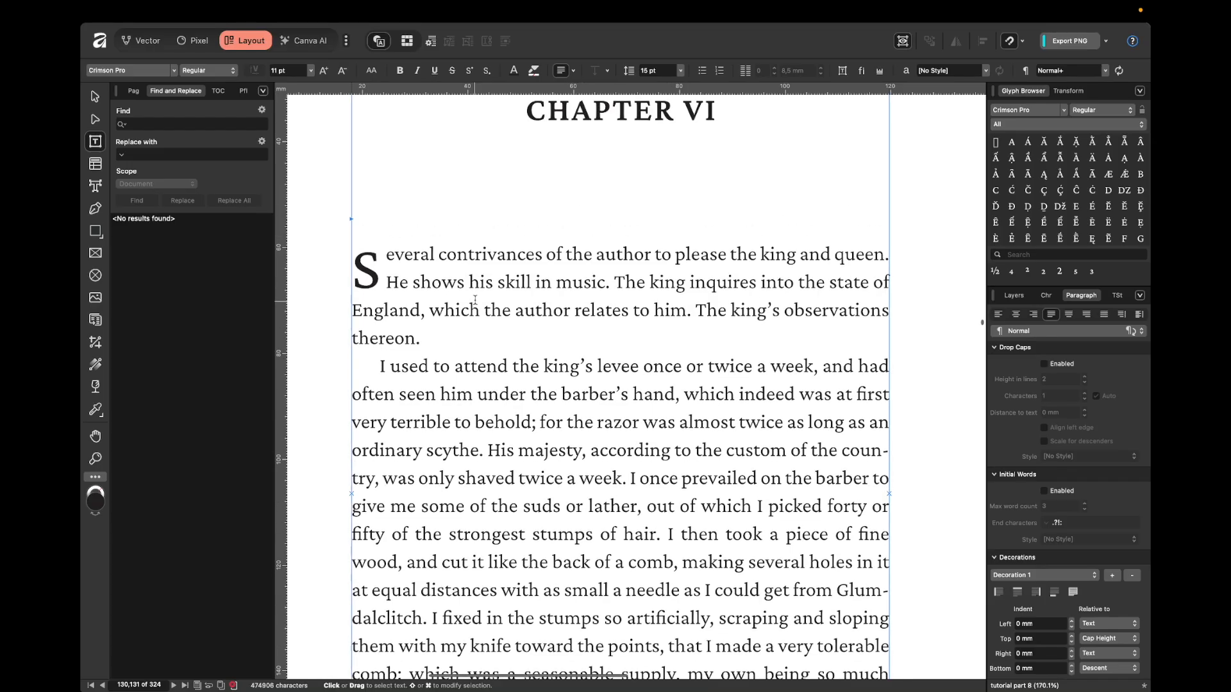
left_click(473, 254)
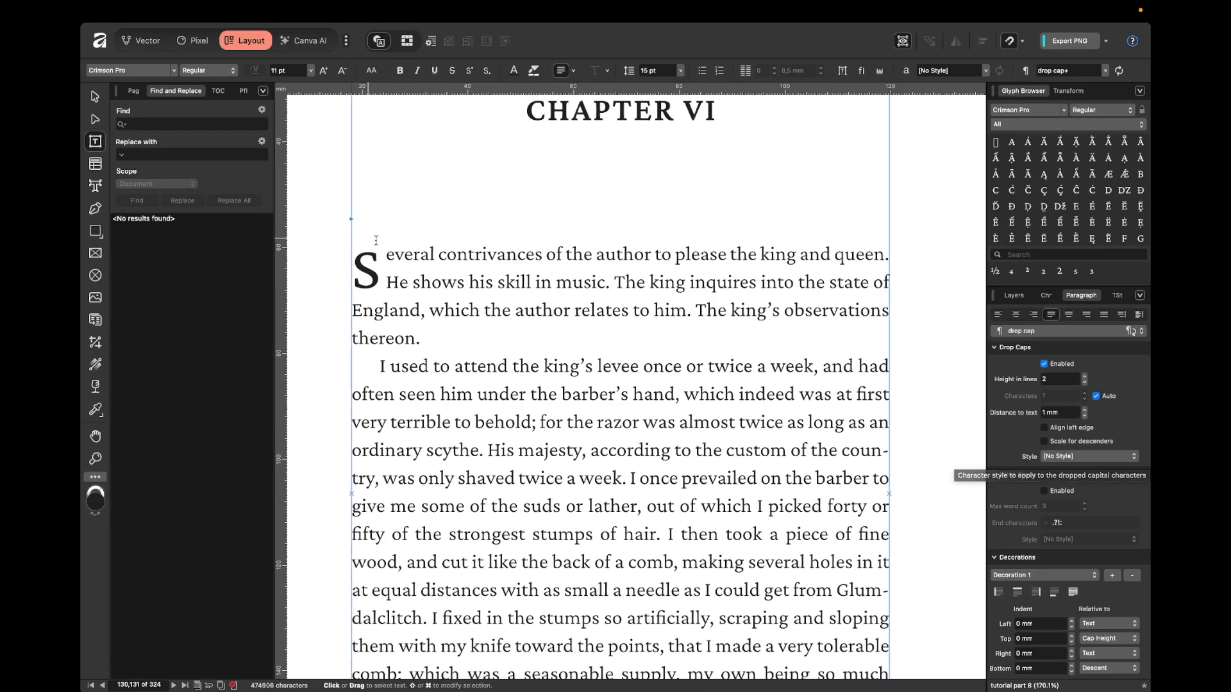
- Try the Emphasis, Strong and footnote reference character styles on the S drop cap and reset it to [No Style]
left_click(1075, 465)
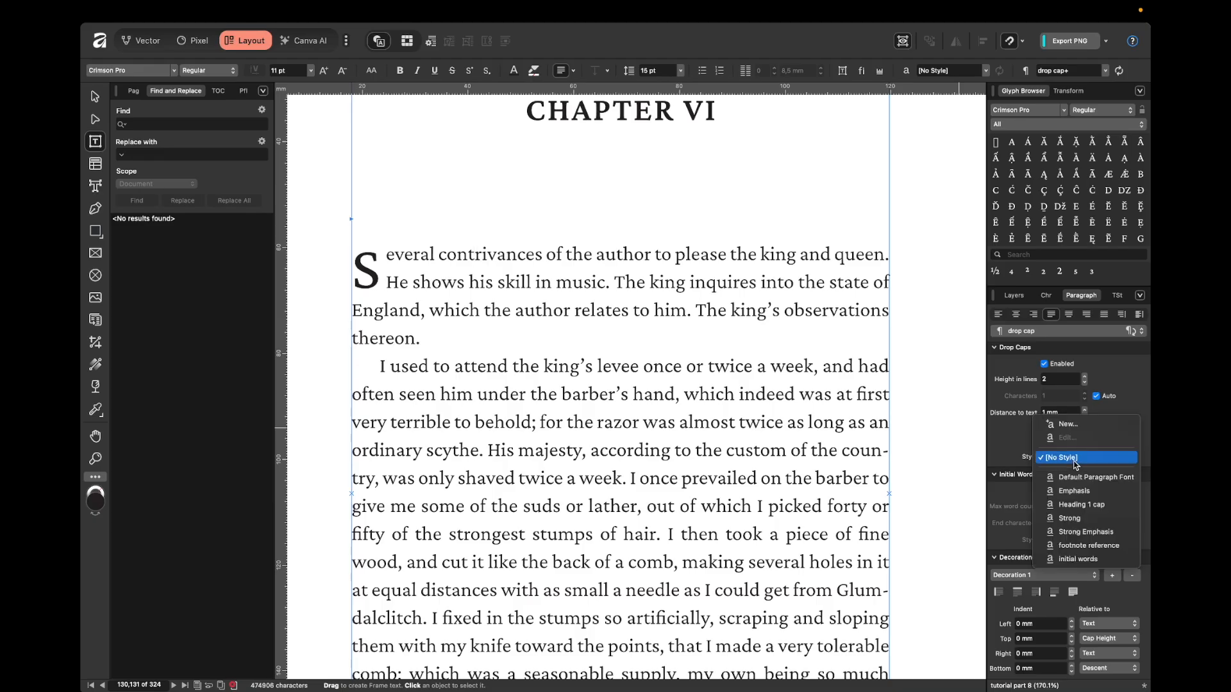
left_click(1077, 491)
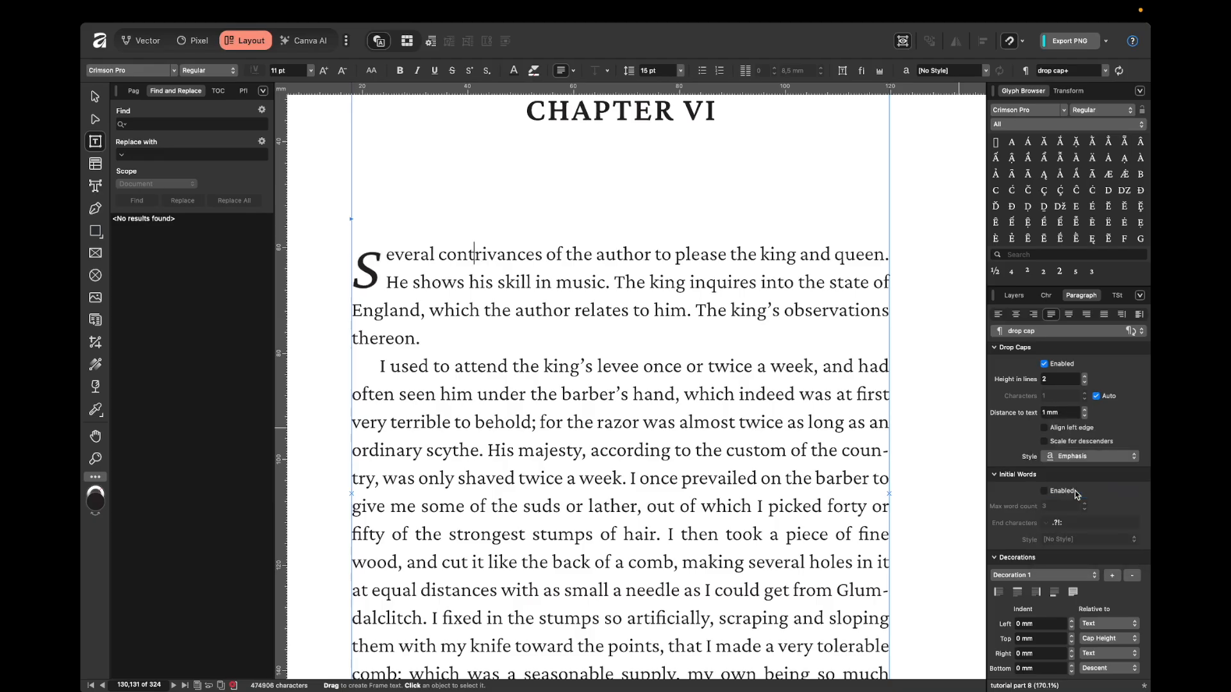
left_click(1079, 458)
left_click(1079, 492)
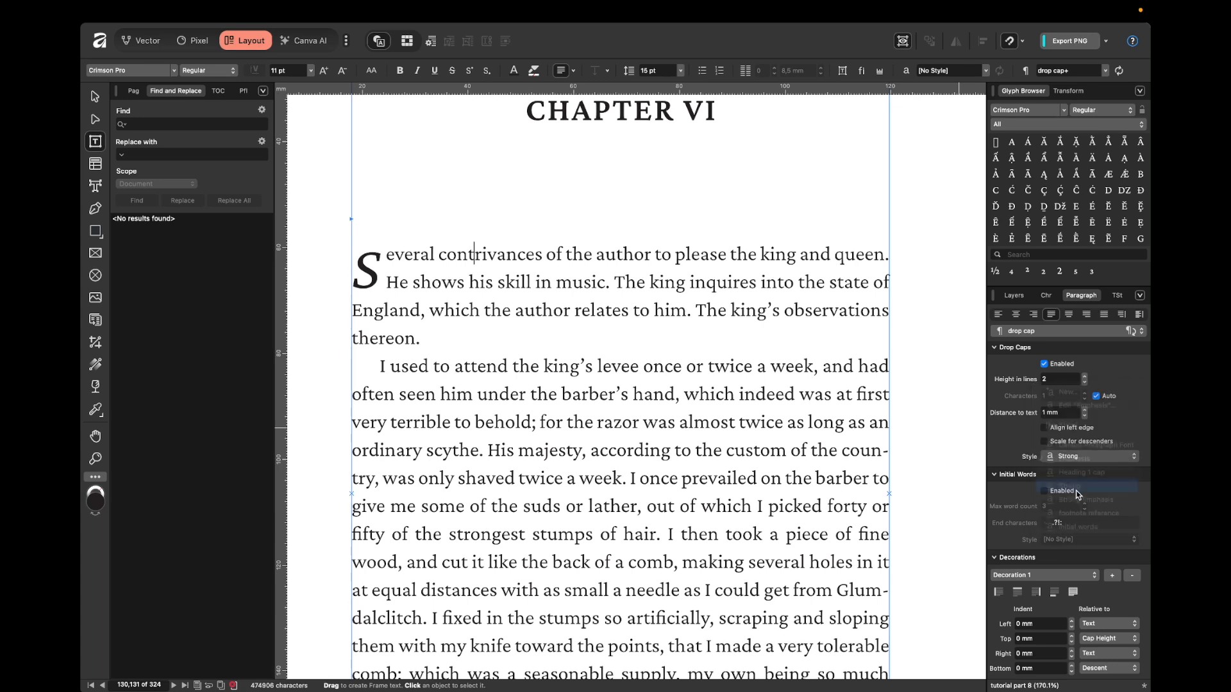
left_click(1075, 458)
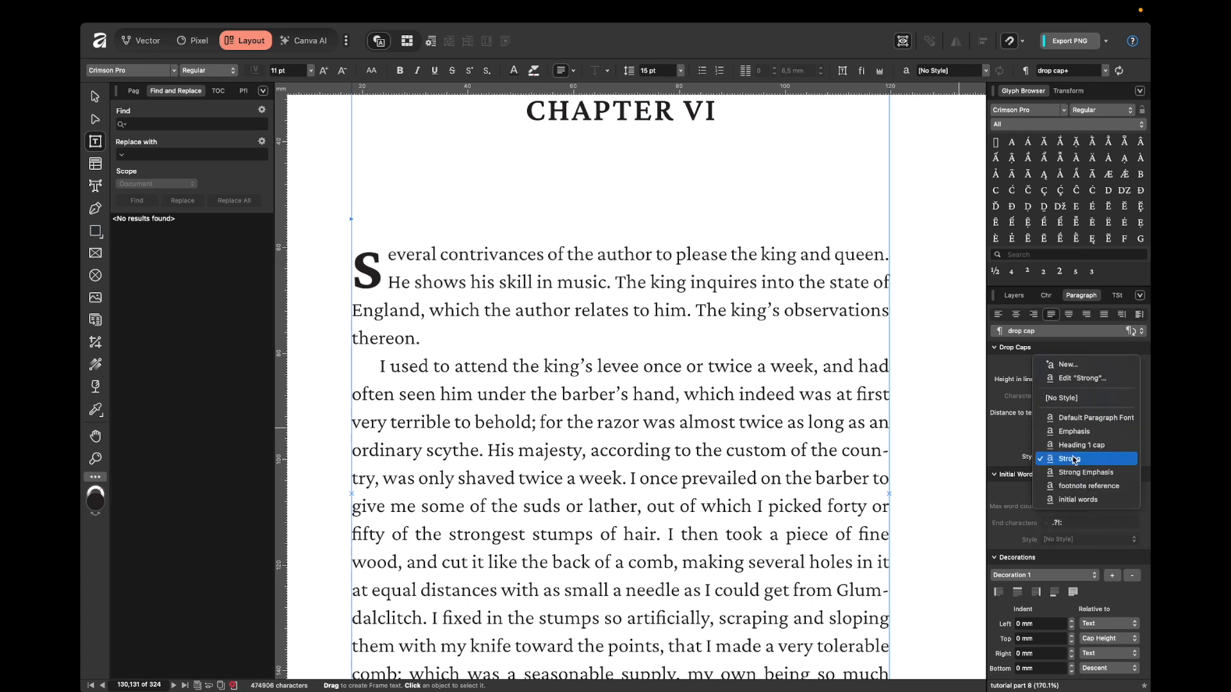
left_click(1086, 485)
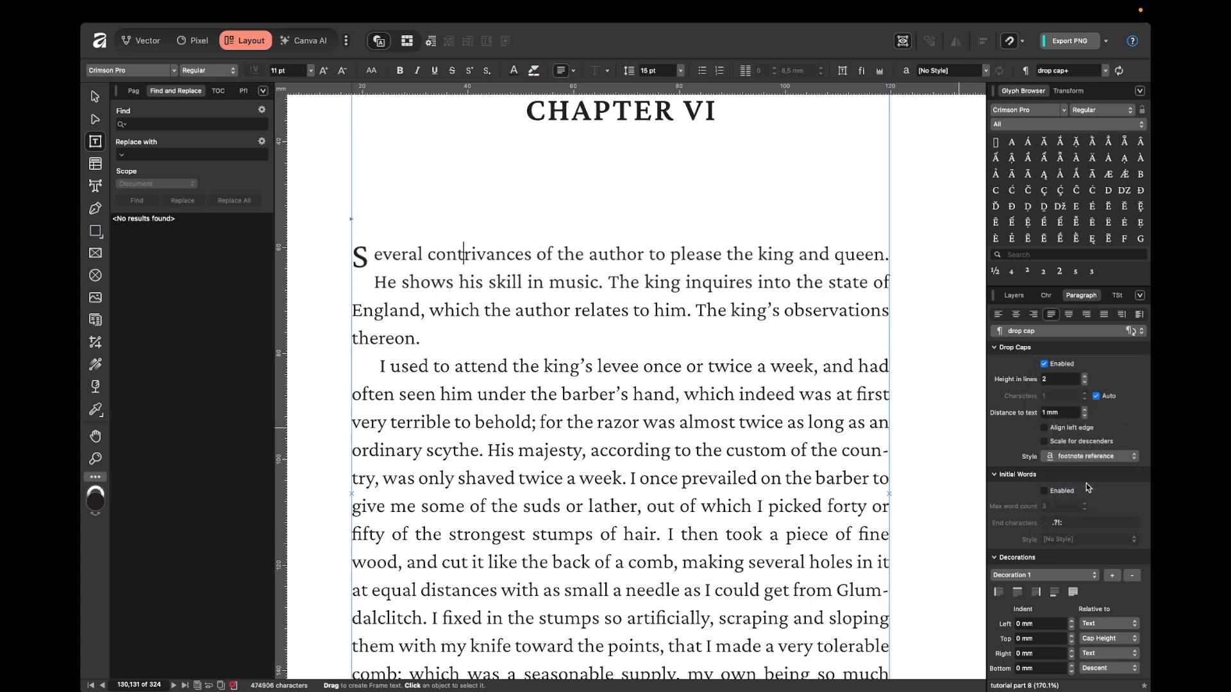
left_click(1100, 457)
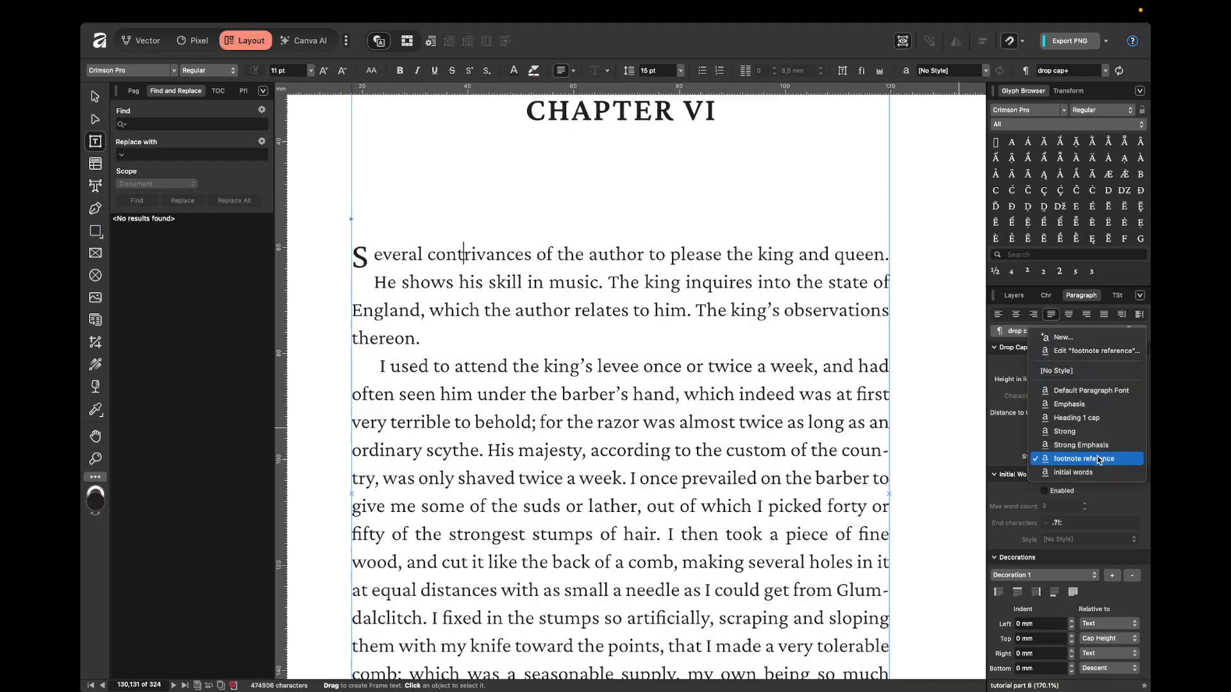
left_click(1056, 370)
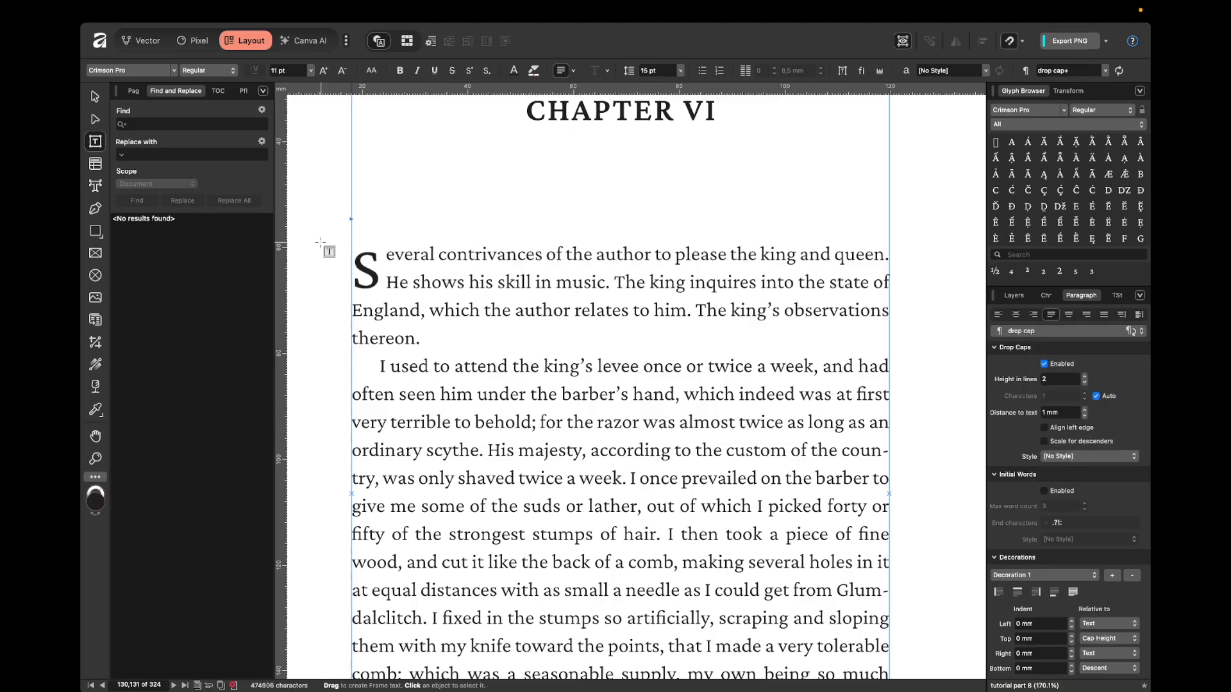
left_click_drag(389, 254, 431, 338)
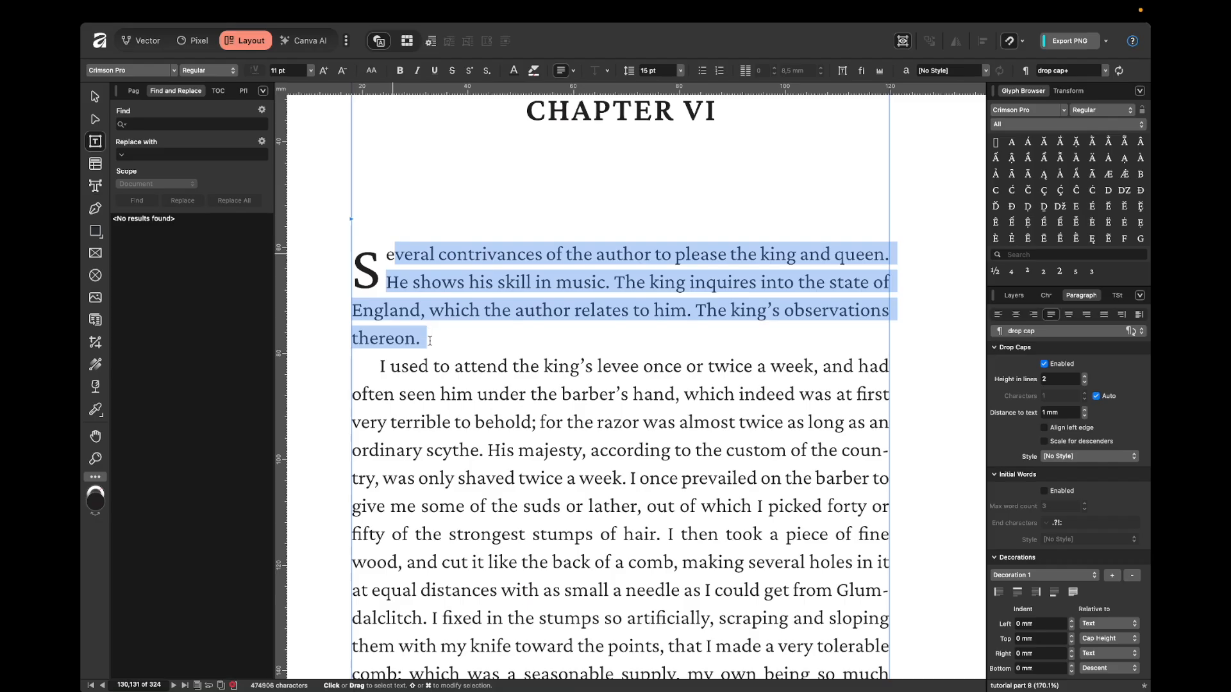
left_click(367, 253)
left_click_drag(387, 254, 418, 338)
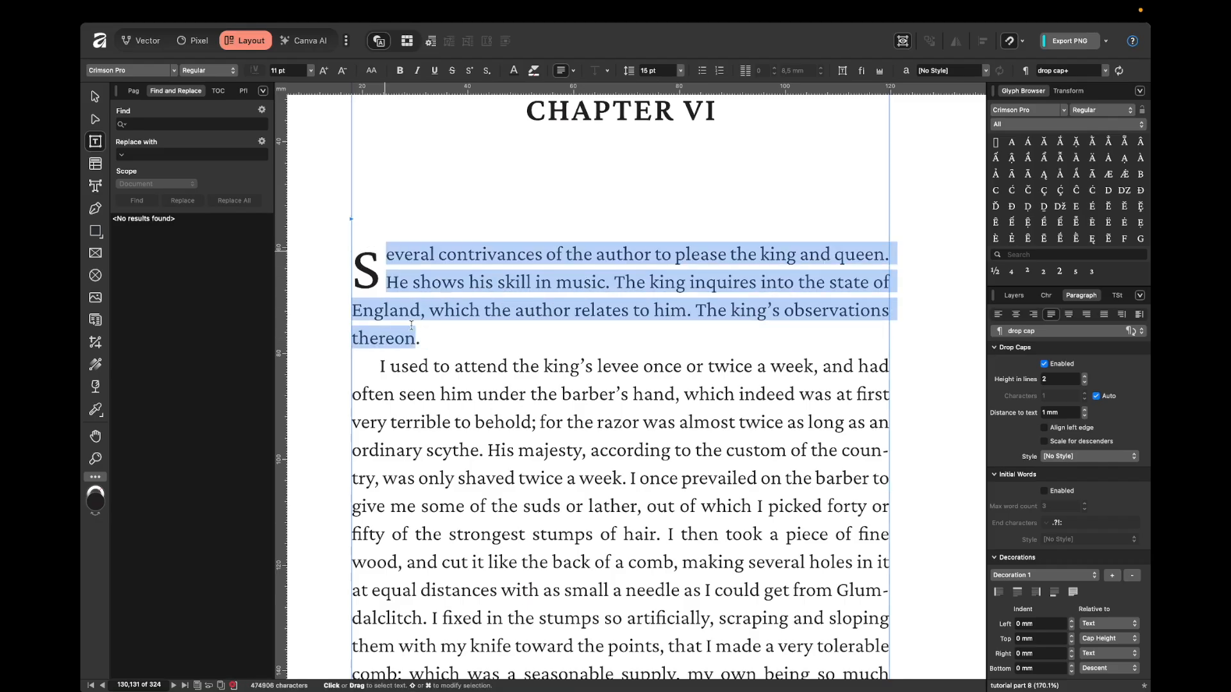
left_click(420, 310)
left_click_drag(377, 277, 356, 277)
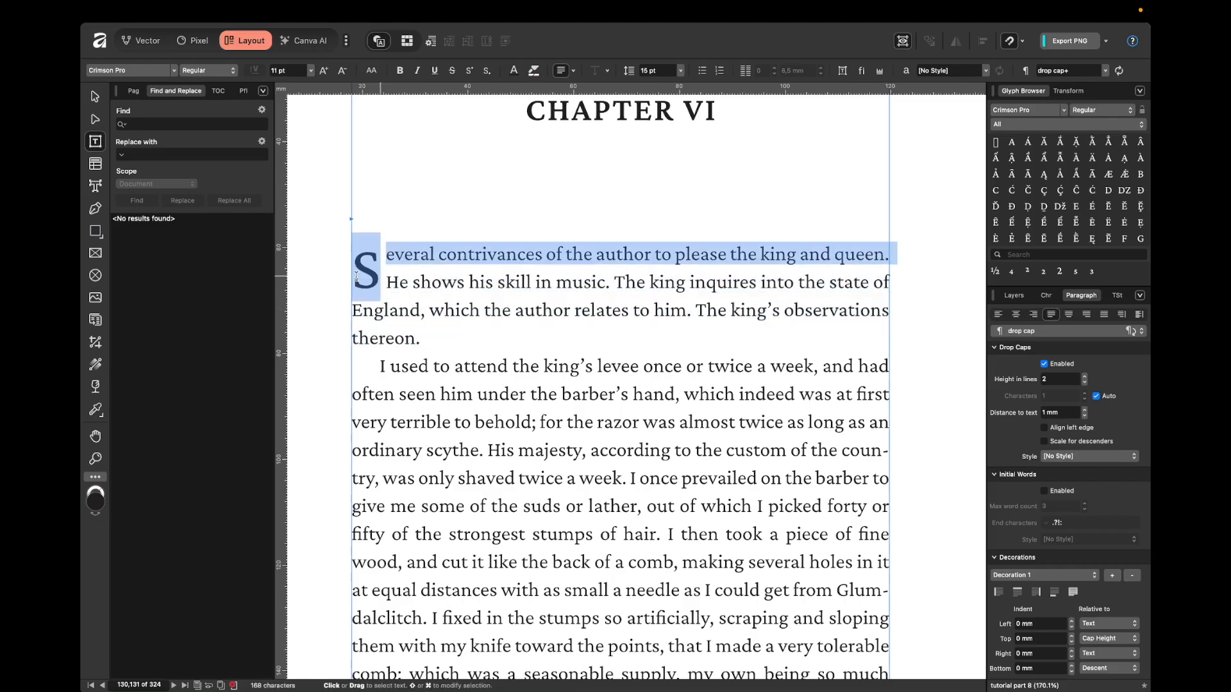
left_click(377, 277)
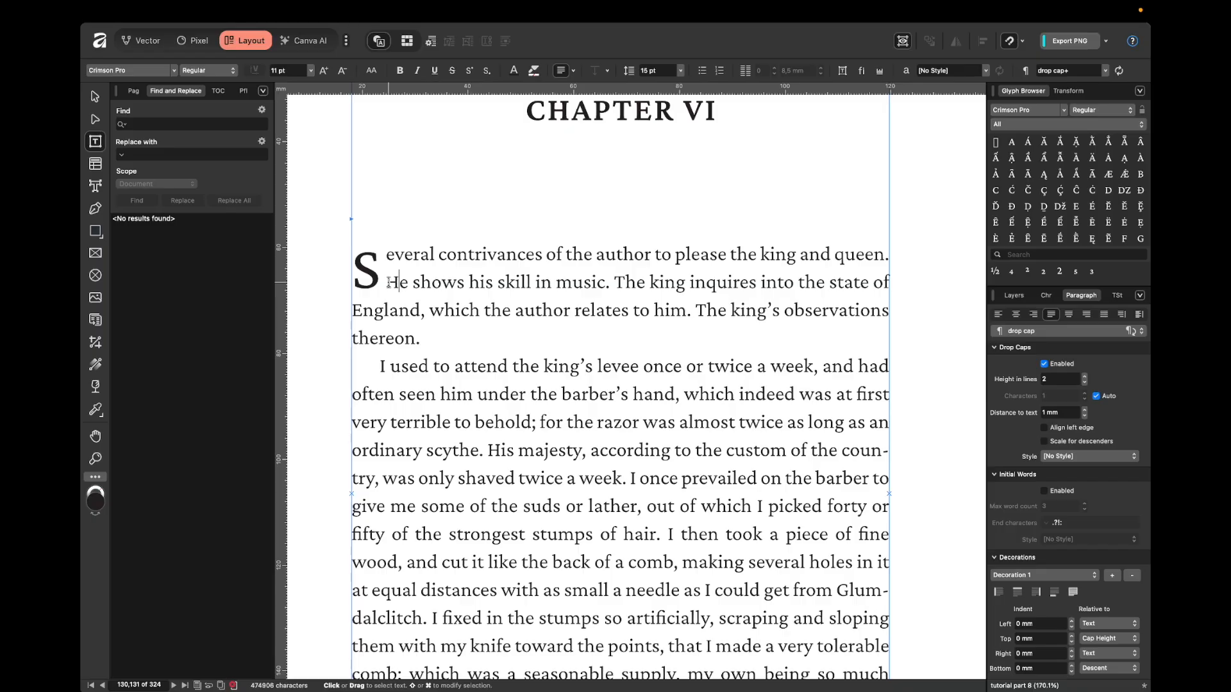
- Create a character style named "drop cap style" with the font family Allura
scroll(390, 282, "down", 3)
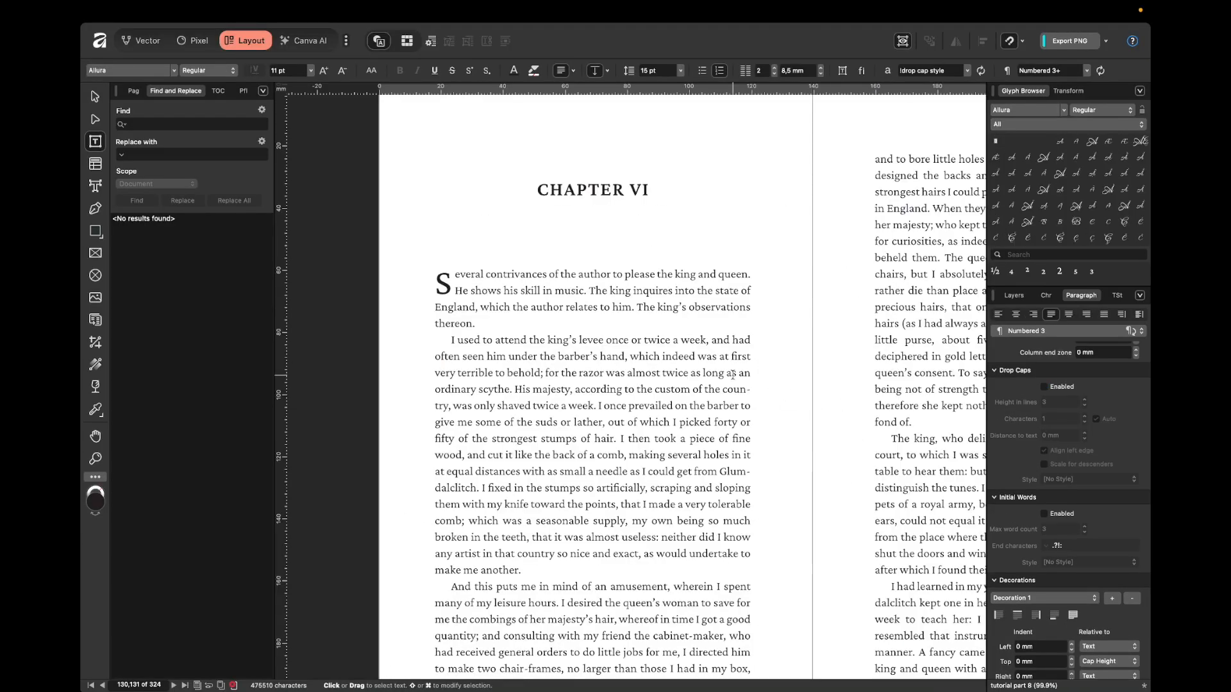
left_click(1121, 298)
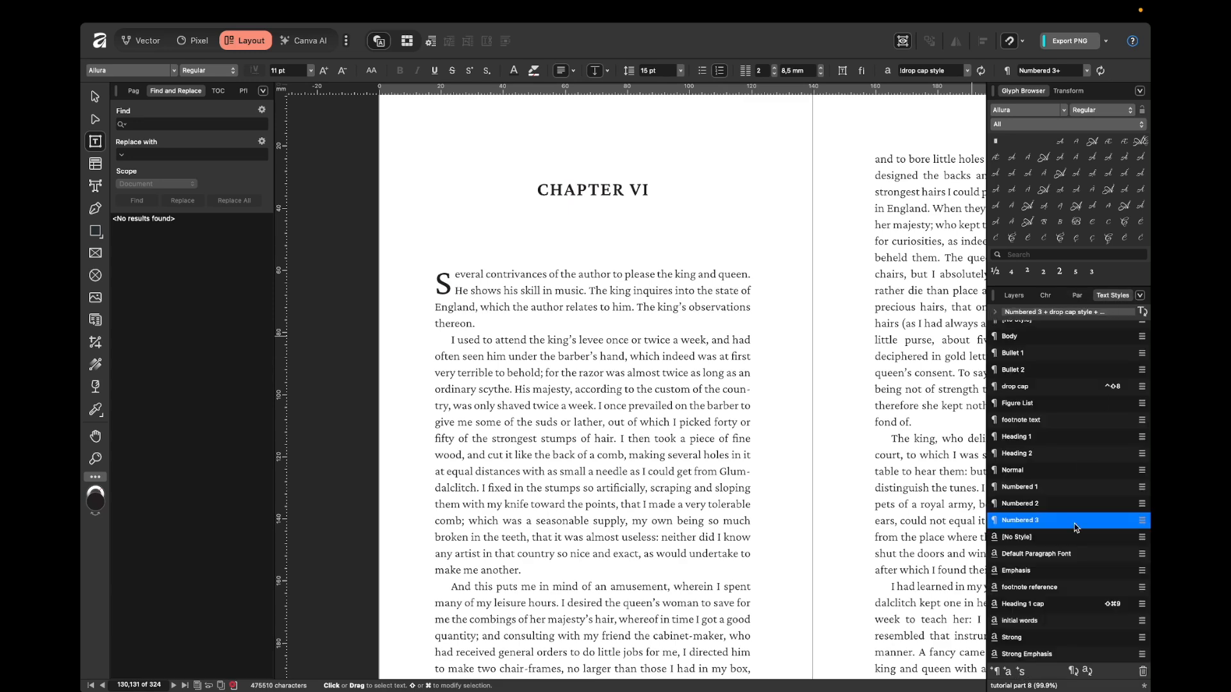
left_click(1008, 672)
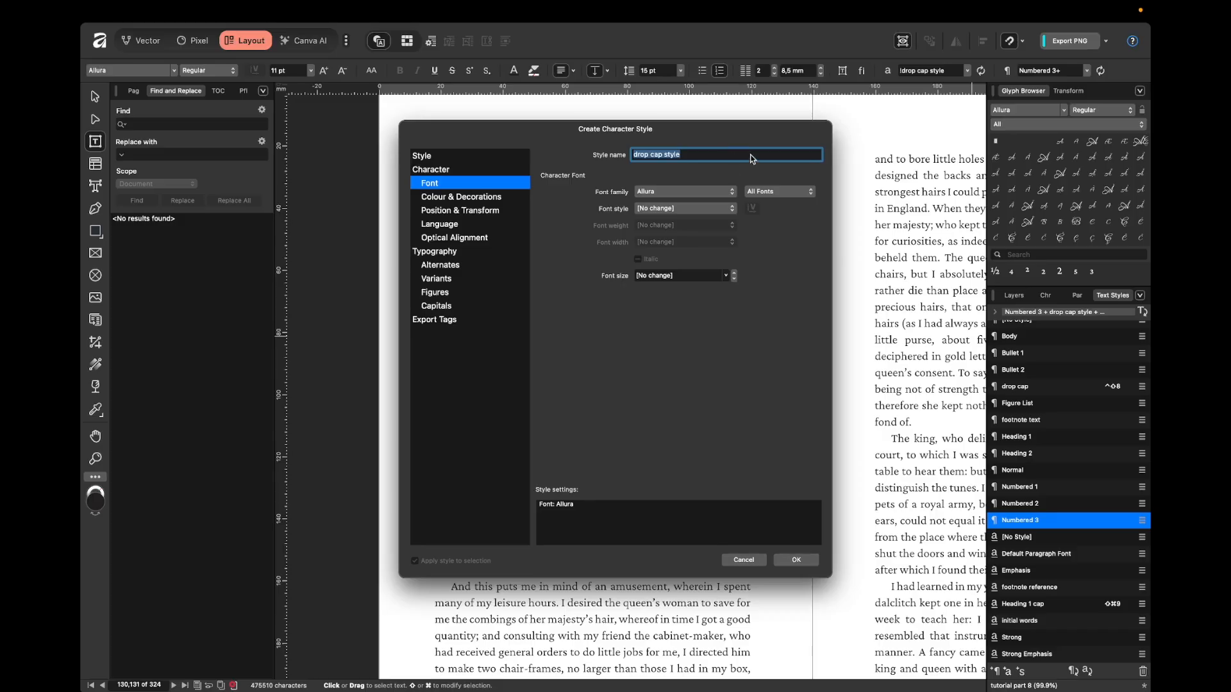
left_click(684, 151)
left_click_drag(709, 128, 772, 177)
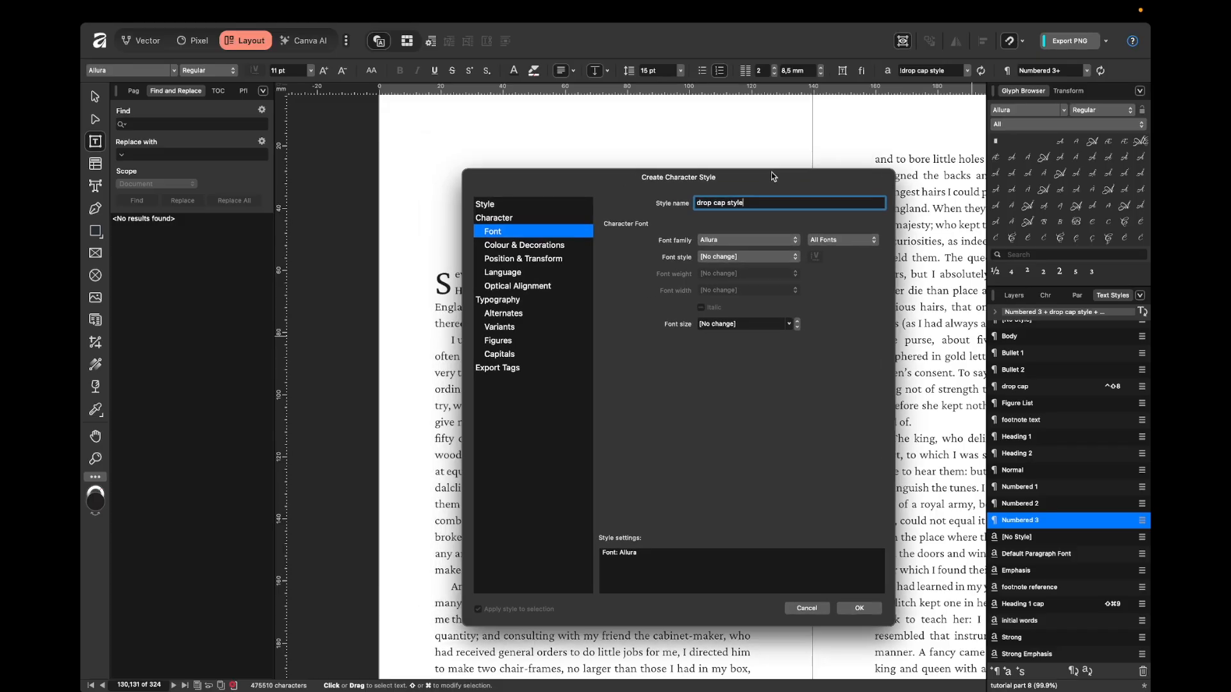
left_click(744, 241)
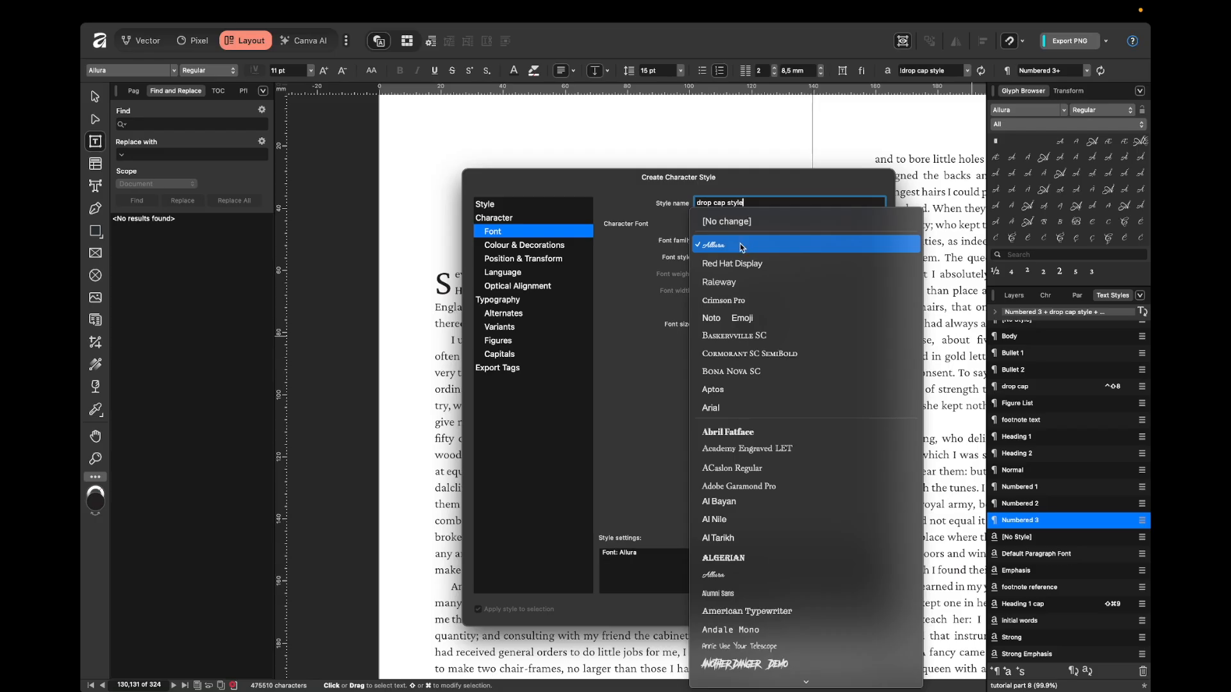
left_click(742, 248)
left_click(866, 613)
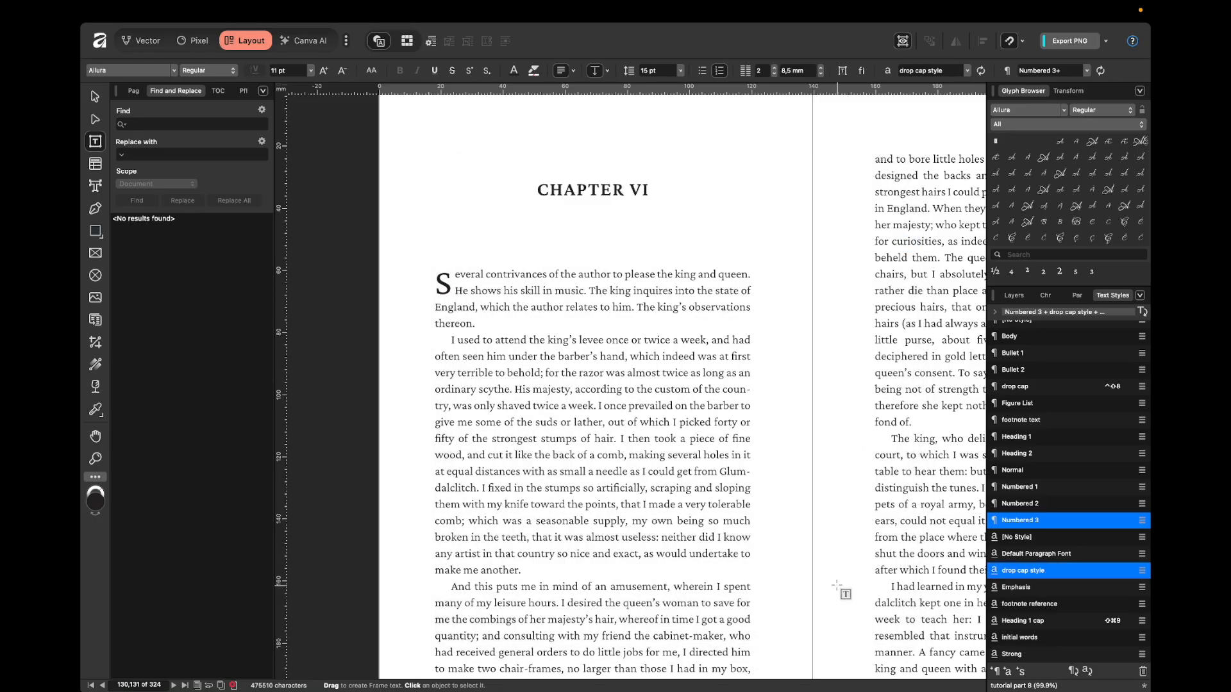
- Apply the "drop cap style" character style to the drop cap of Chapter VI's opening paragraph
left_click(625, 275)
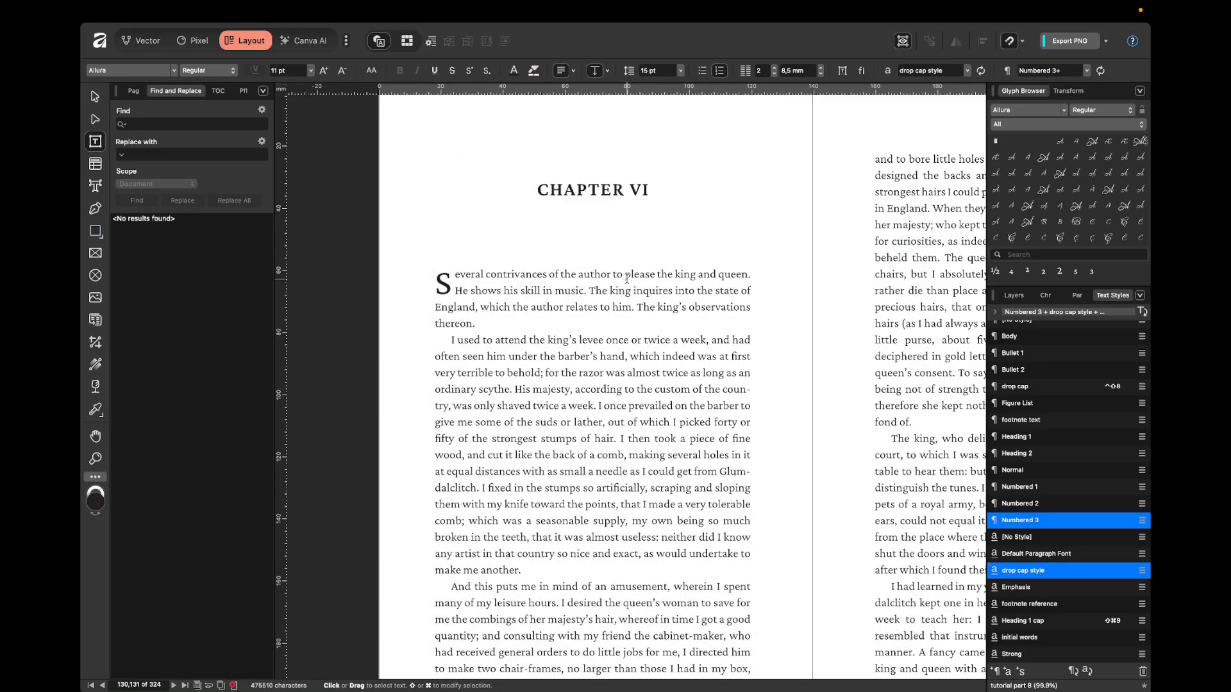
left_click(1083, 295)
left_click(1077, 481)
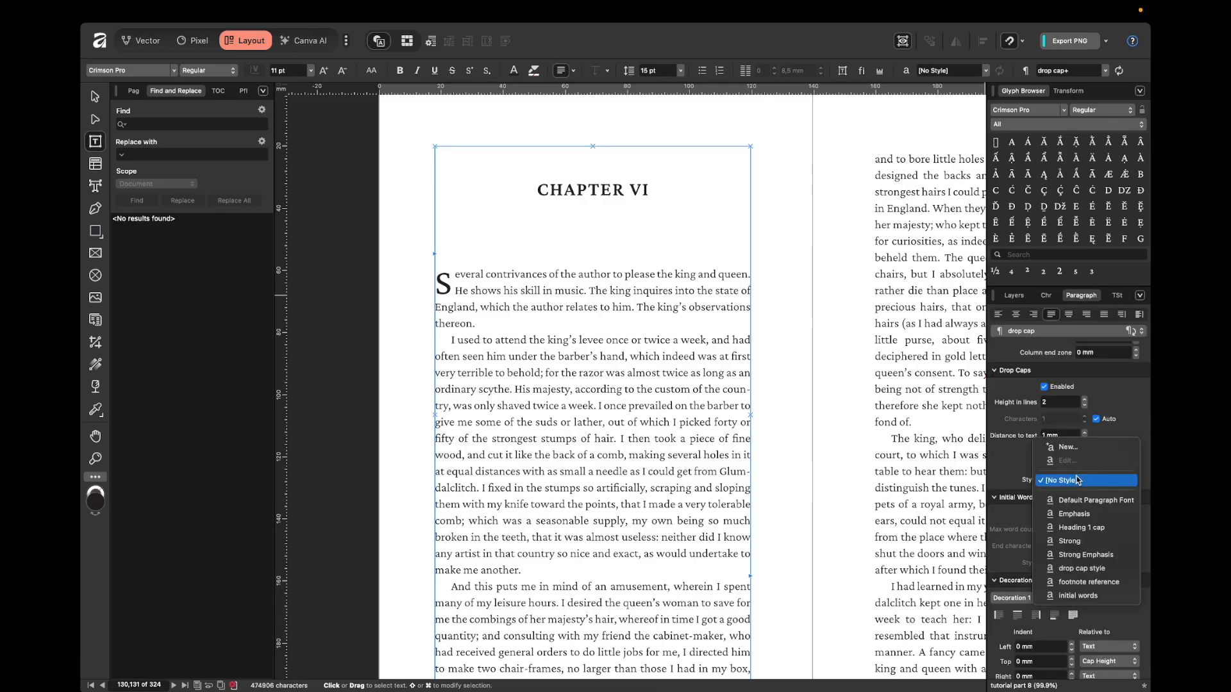
left_click(1084, 568)
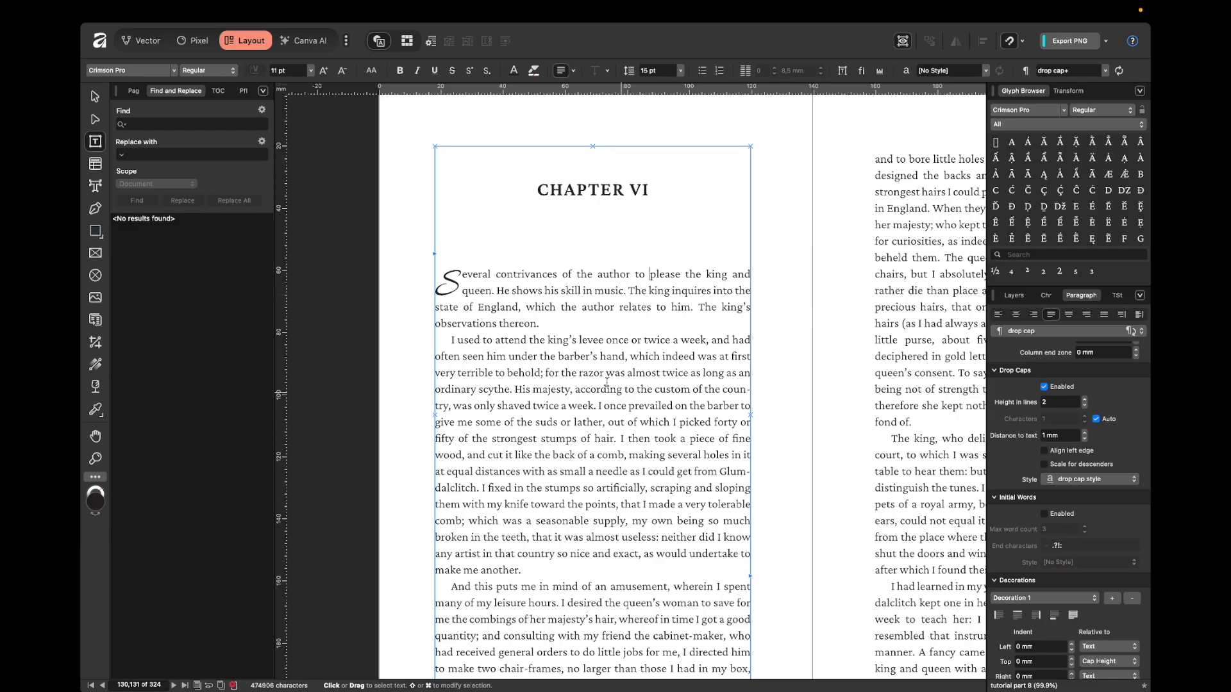
left_click(799, 289)
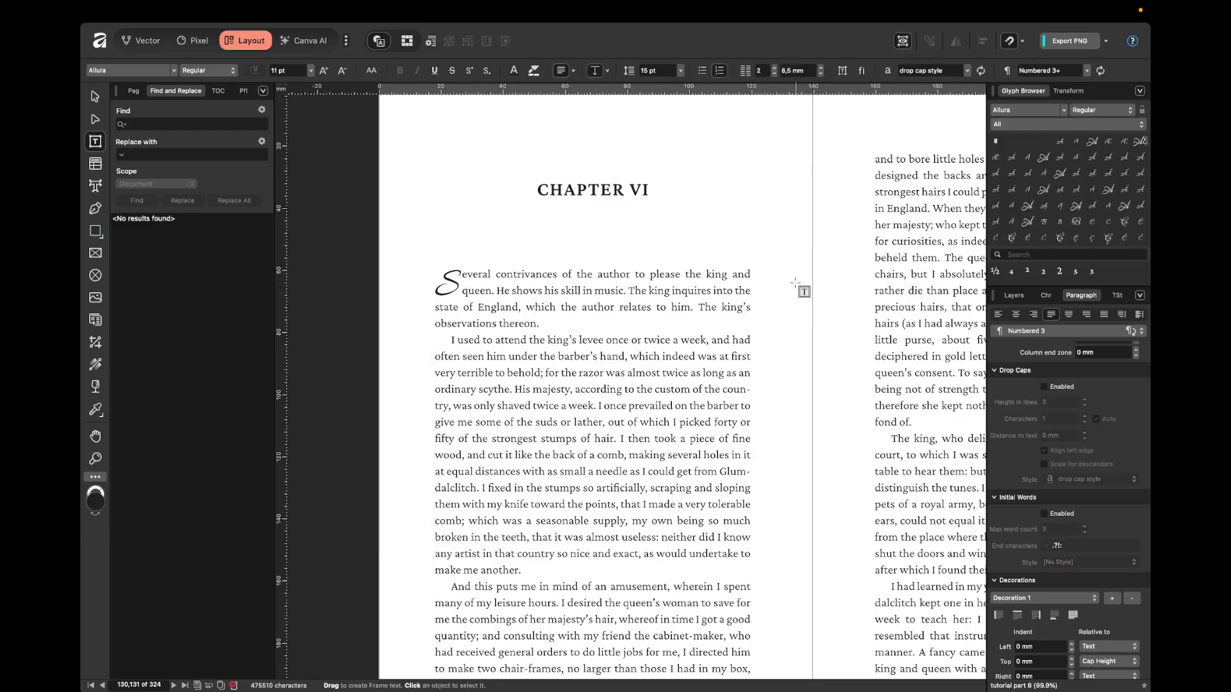
- Compare the Chapter VI opening paragraph's drop cap settings with the "drop cap" paragraph style it is based on
left_click(556, 281)
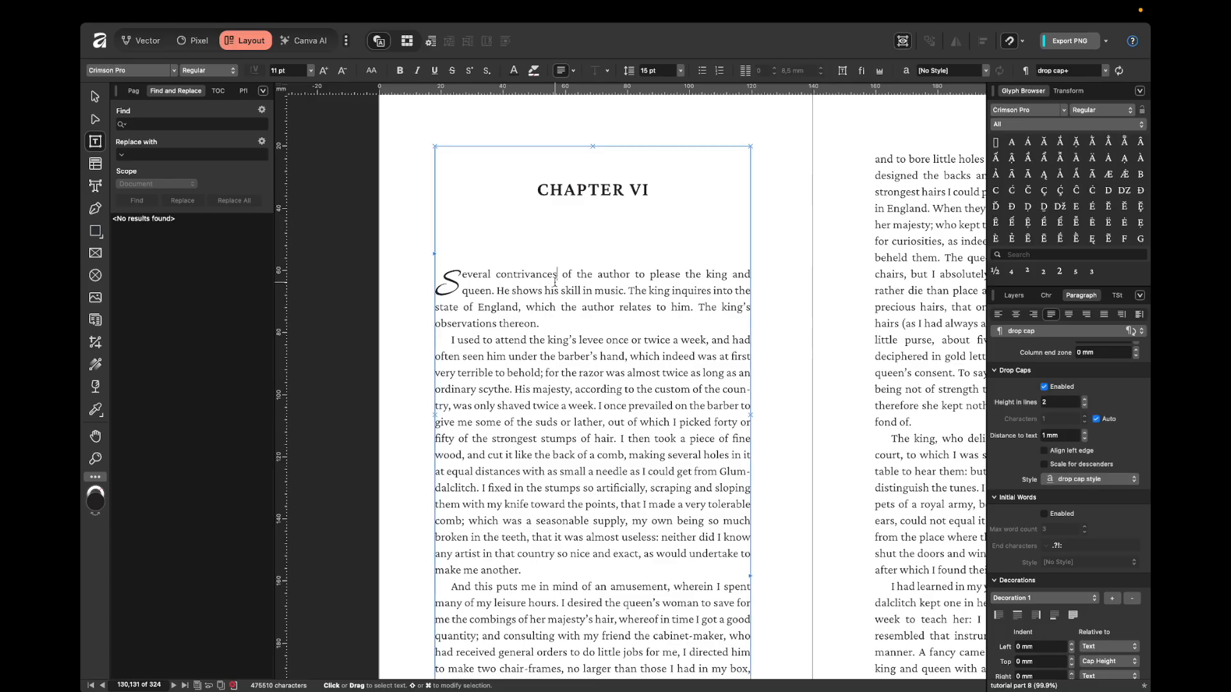
left_click(1116, 296)
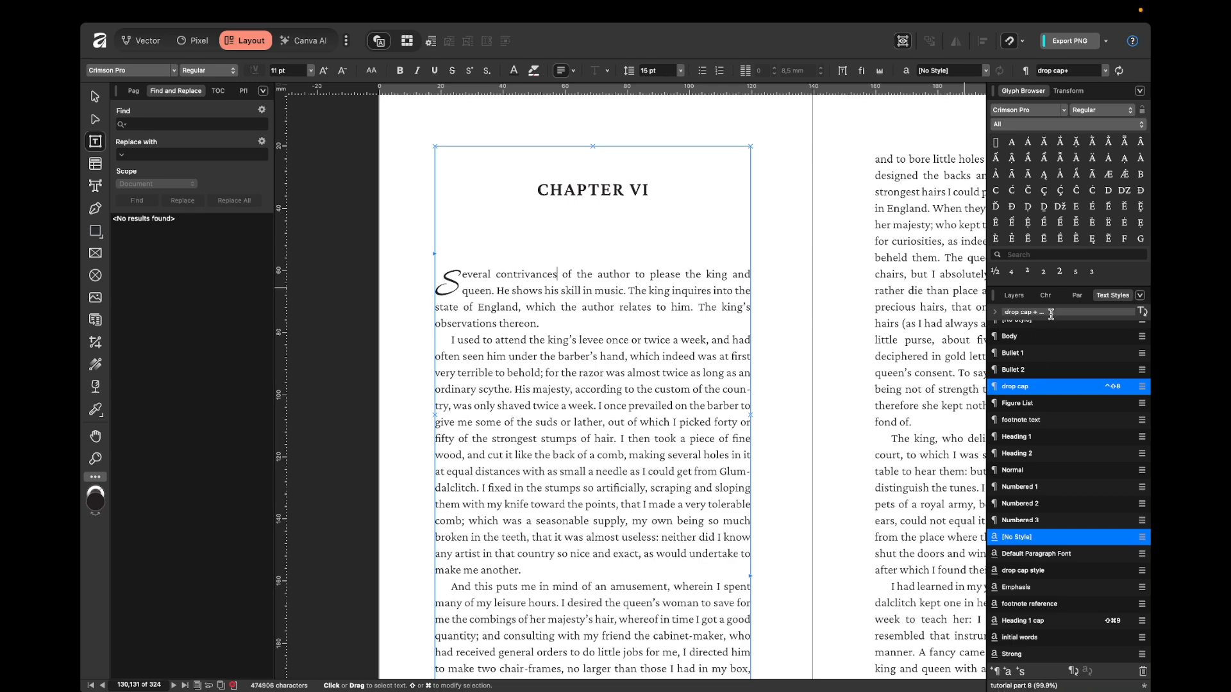
left_click(1077, 295)
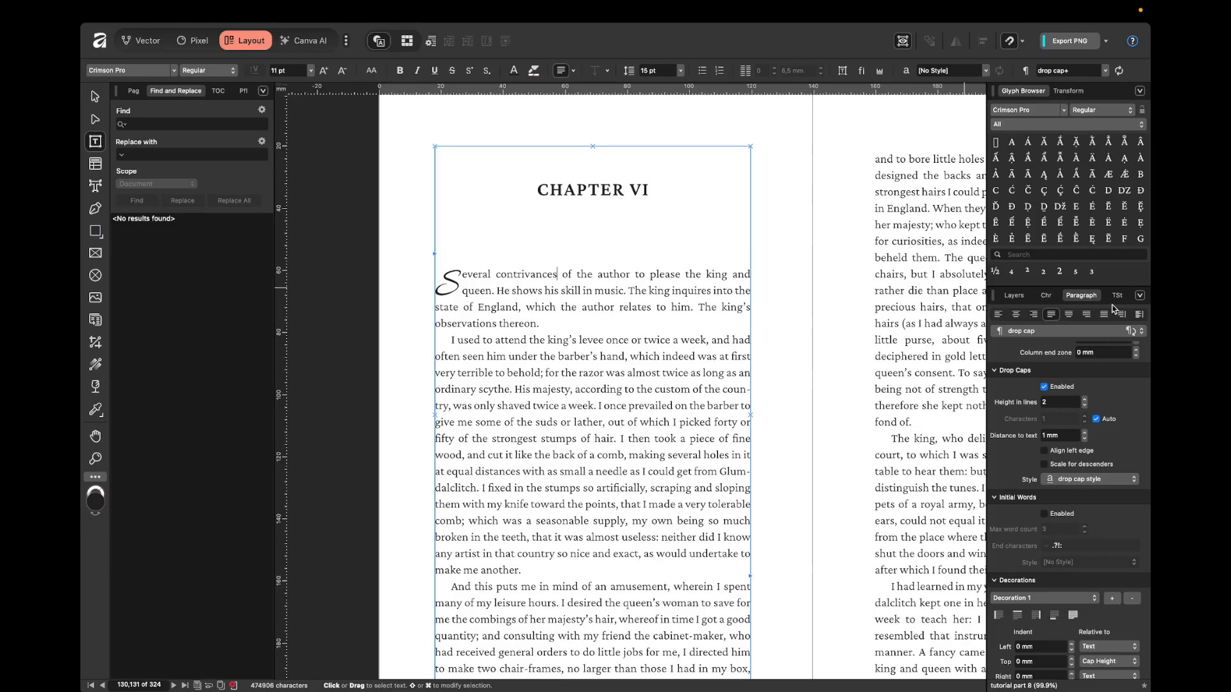
left_click_drag(486, 291, 615, 308)
left_click(783, 296)
left_click(545, 291)
left_click(1109, 296)
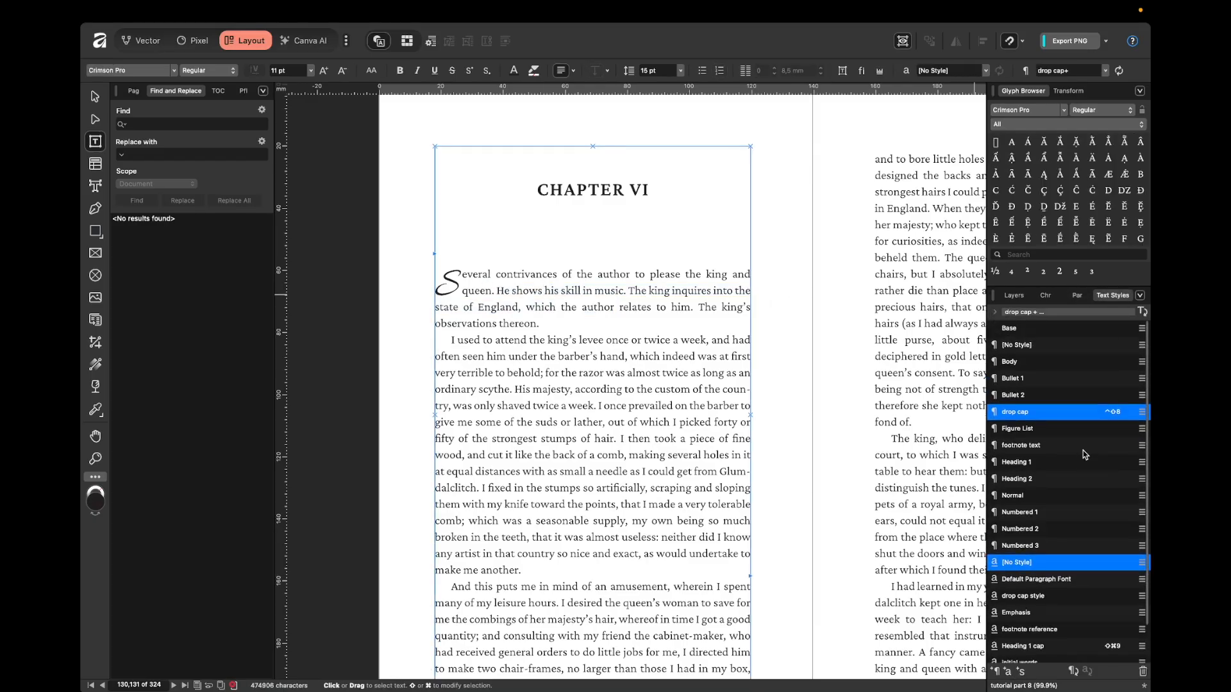
scroll(1018, 414, "down", 1)
scroll(1020, 414, "up", 1)
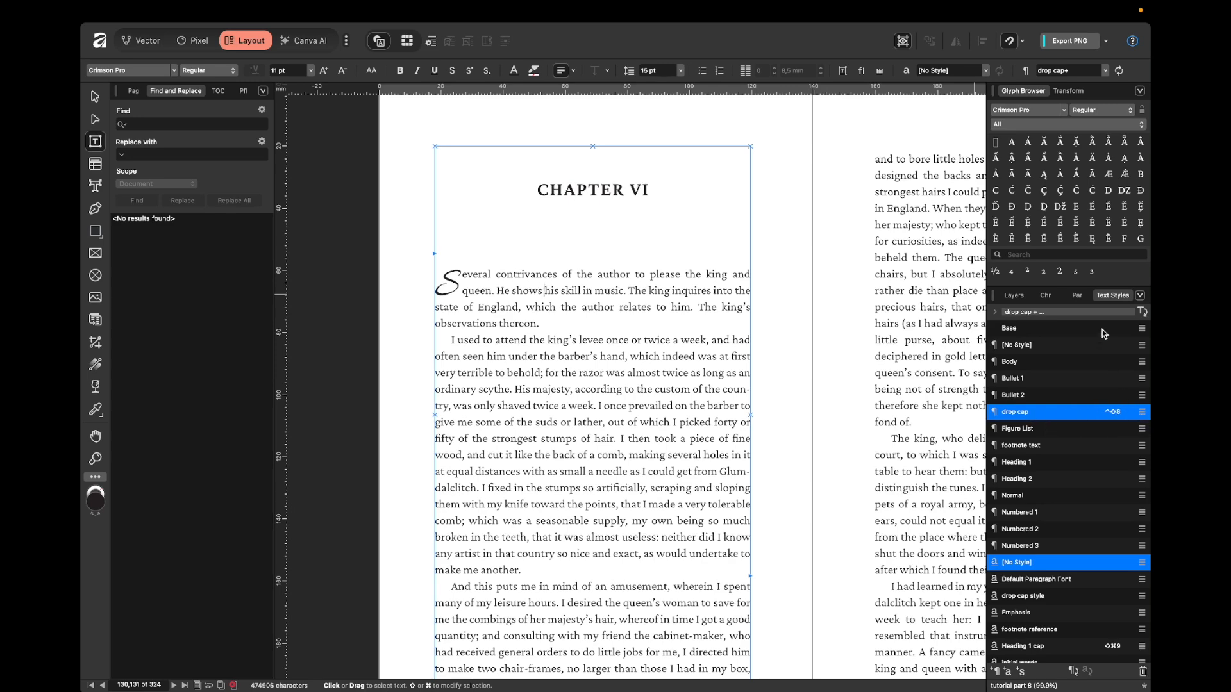
- Update the "drop cap" paragraph style with the modified formatting and go to Chapter VII's opening paragraph
left_click(1082, 298)
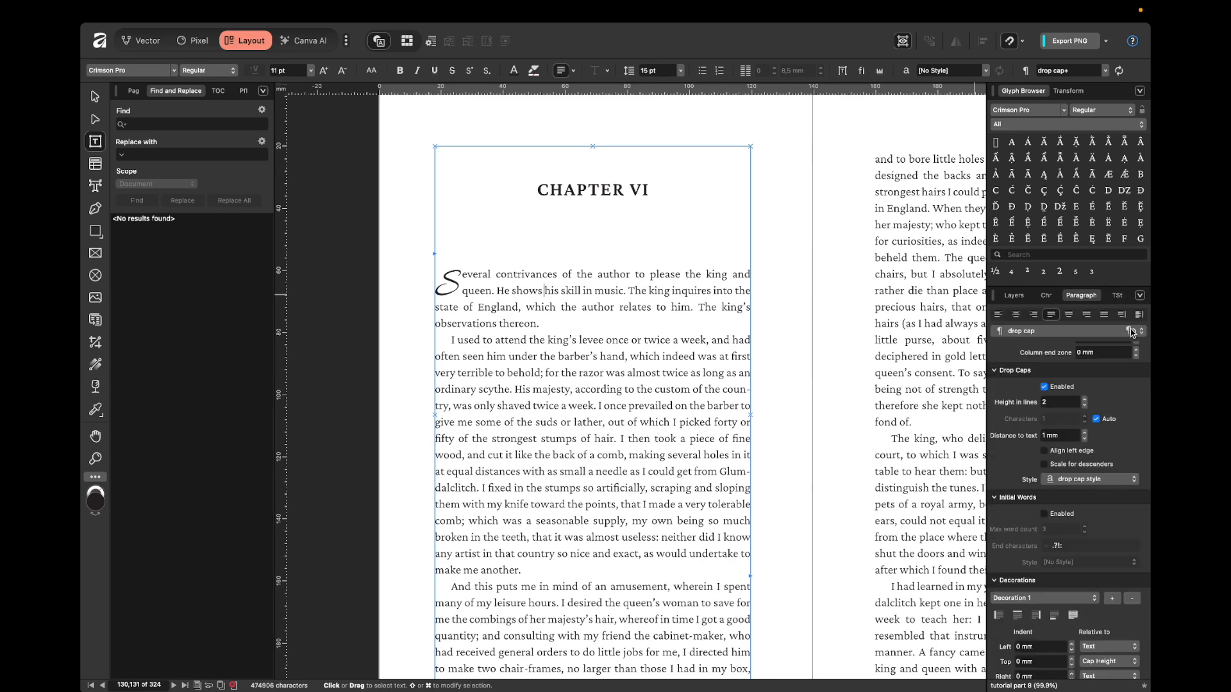
scroll(753, 438, "down", 15)
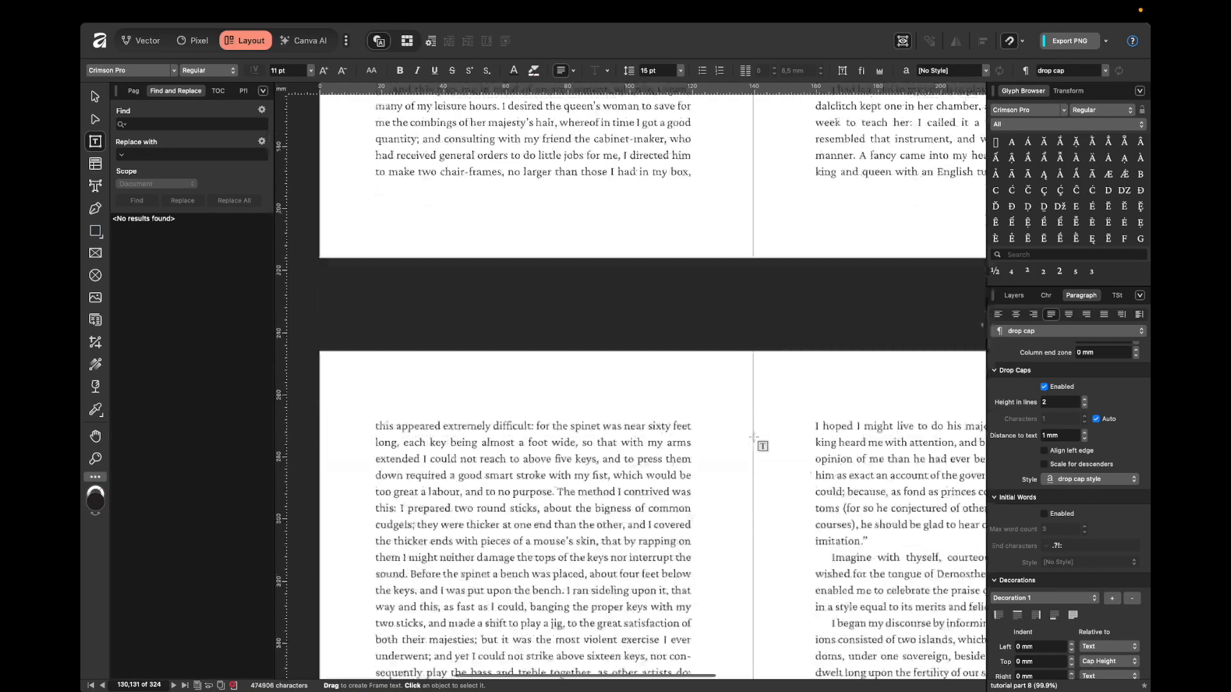
scroll(754, 437, "down", 20)
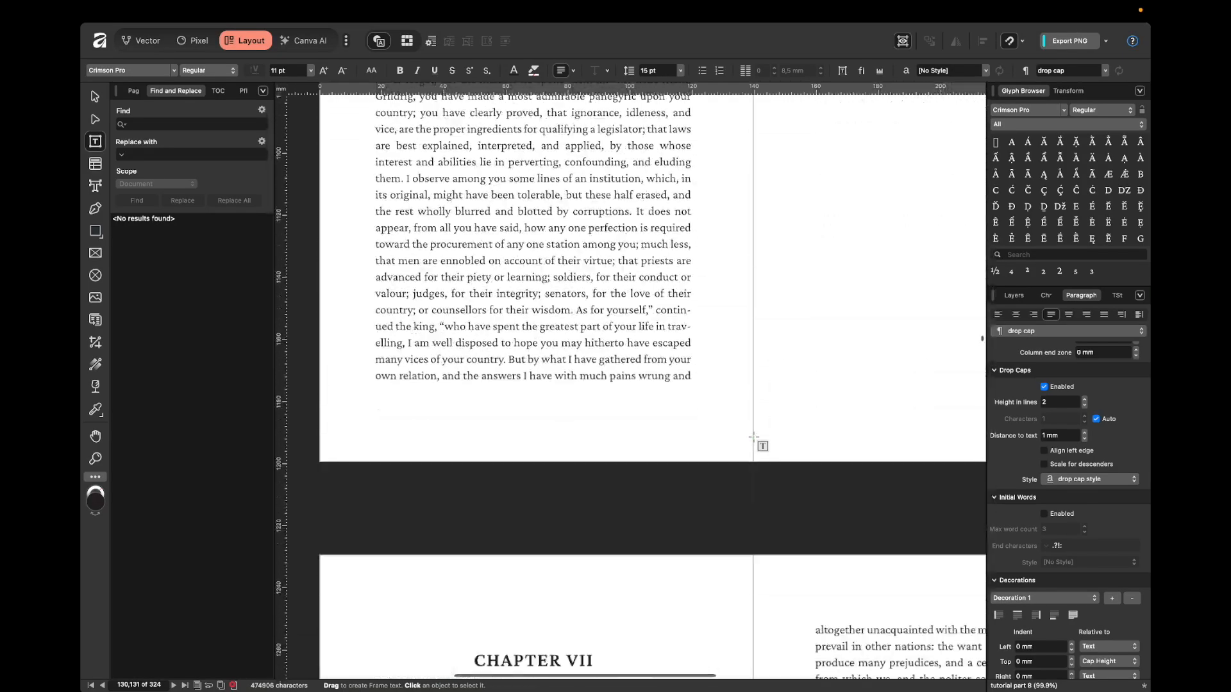
scroll(753, 437, "down", 2)
left_click(430, 279)
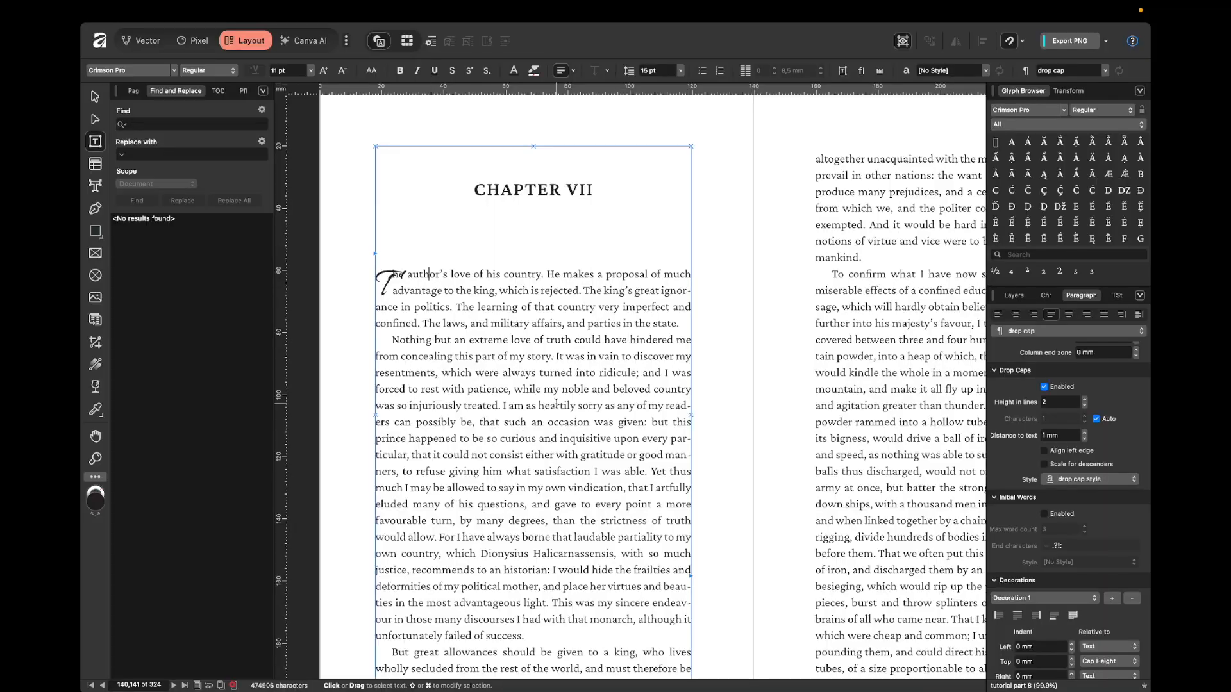
- Check which text style Chapter VII's opening paragraph uses in the list of text styles
left_click(1118, 295)
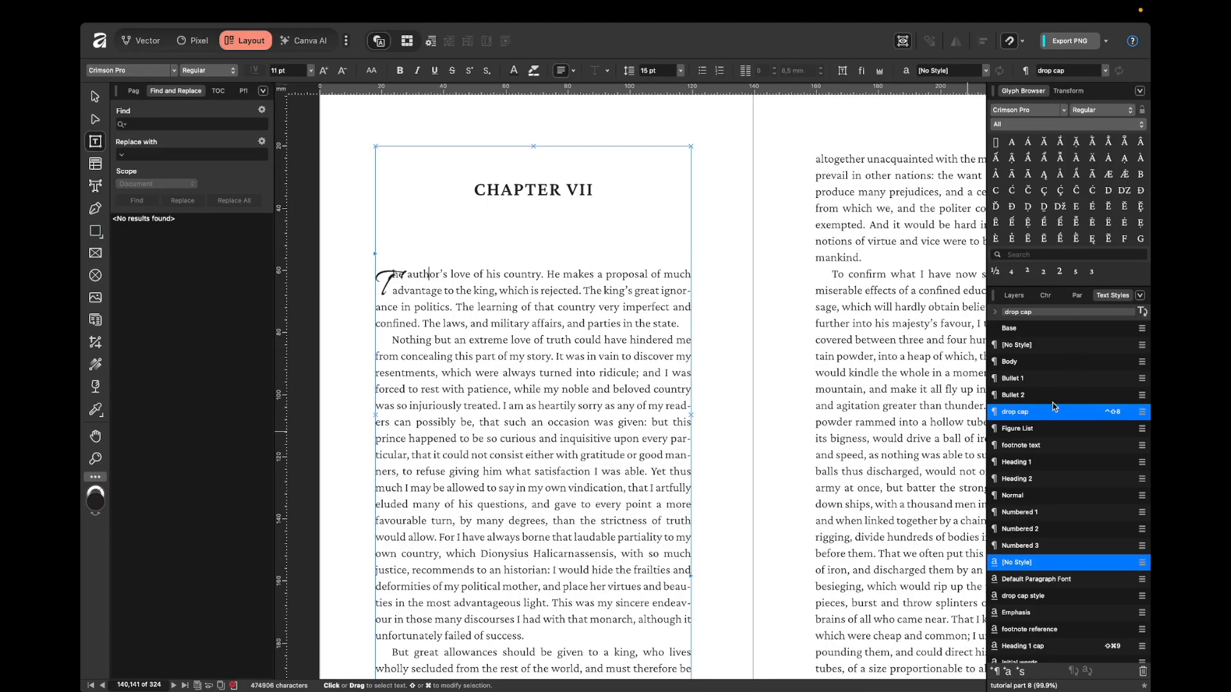
left_click(1040, 398)
left_click(1025, 413)
- Set the T drop cap's distance to text to 6 mm in Chapter VII's opening paragraph and deselect the text
scroll(383, 277, "up", 5)
left_click(455, 272)
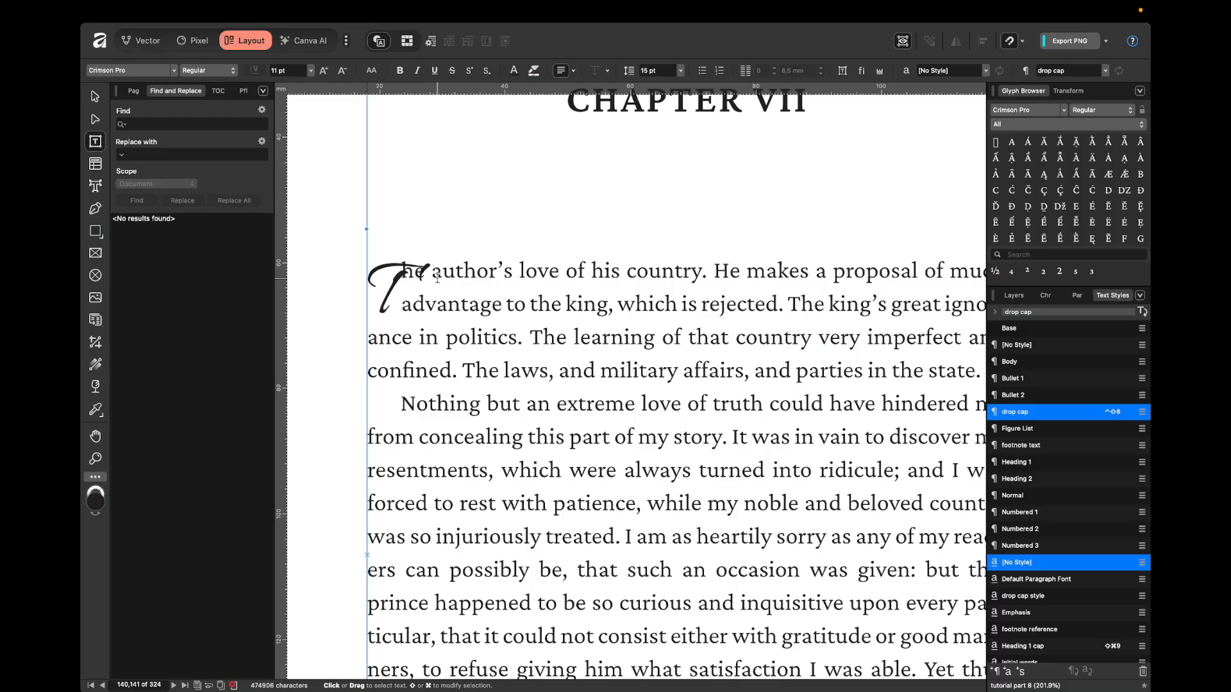
left_click(1087, 298)
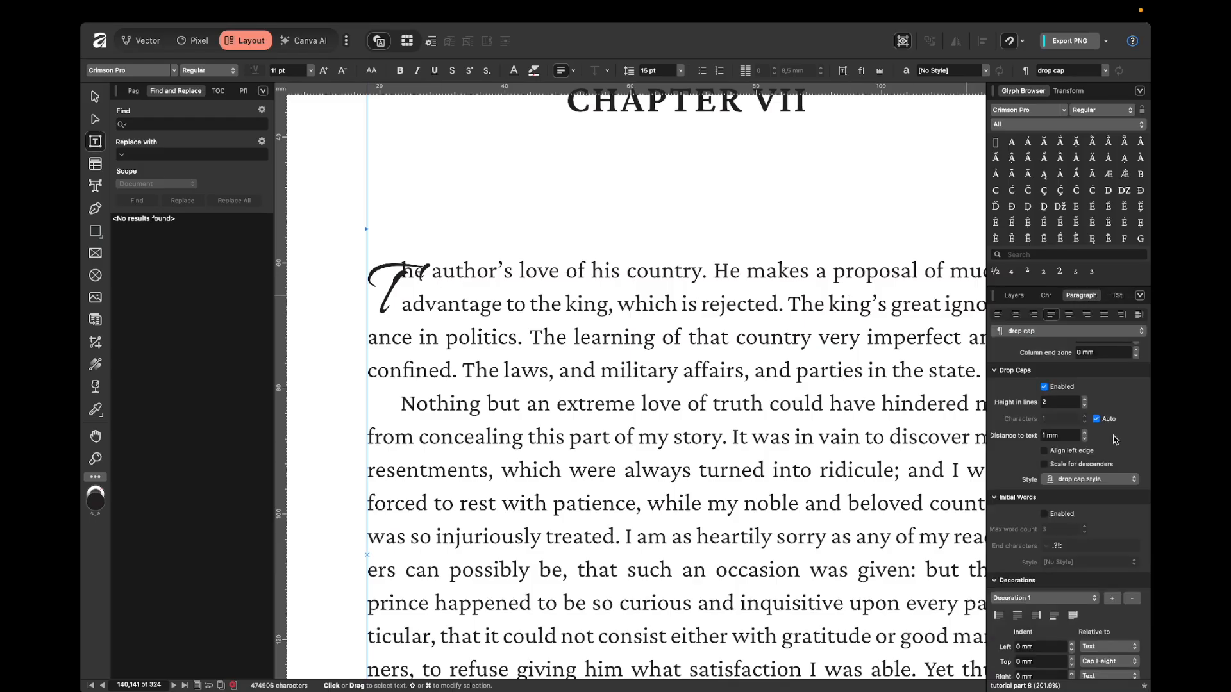
left_click(1065, 436)
type("6")
key("Return")
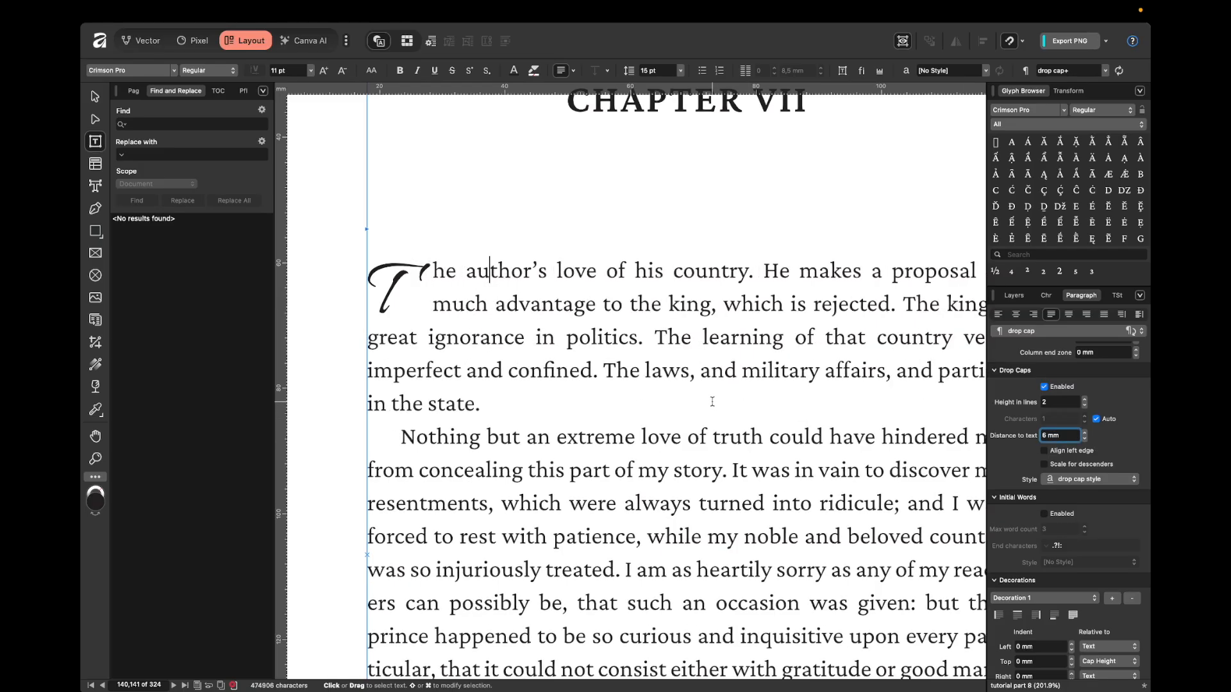
left_click(328, 197)
key("v")
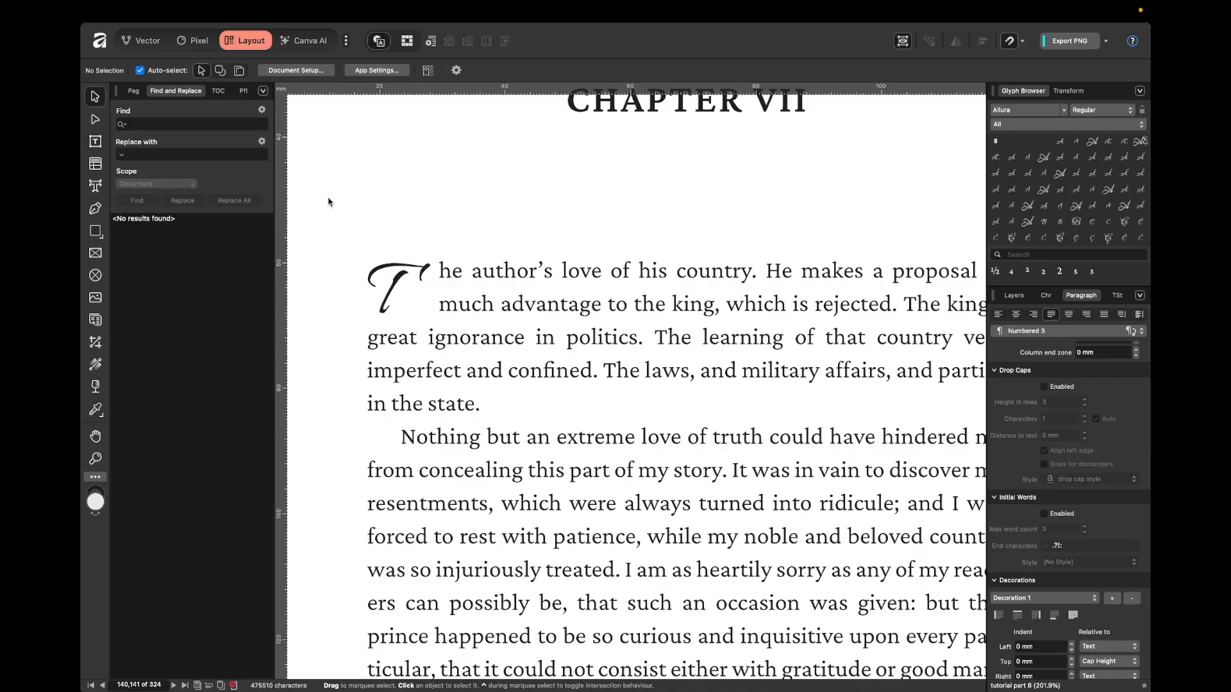
- Examine the script drop caps at the openings of the following chapters
scroll(327, 202, "down", 5)
scroll(747, 414, "down", 20)
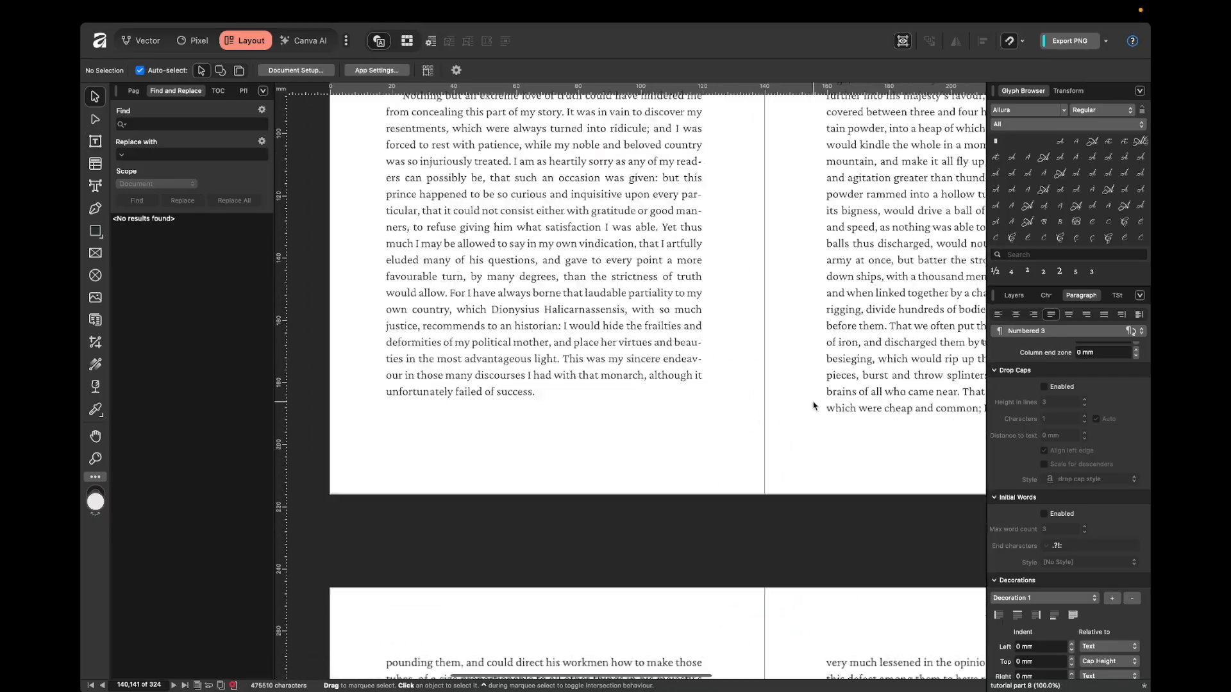
scroll(813, 406, "up", 5)
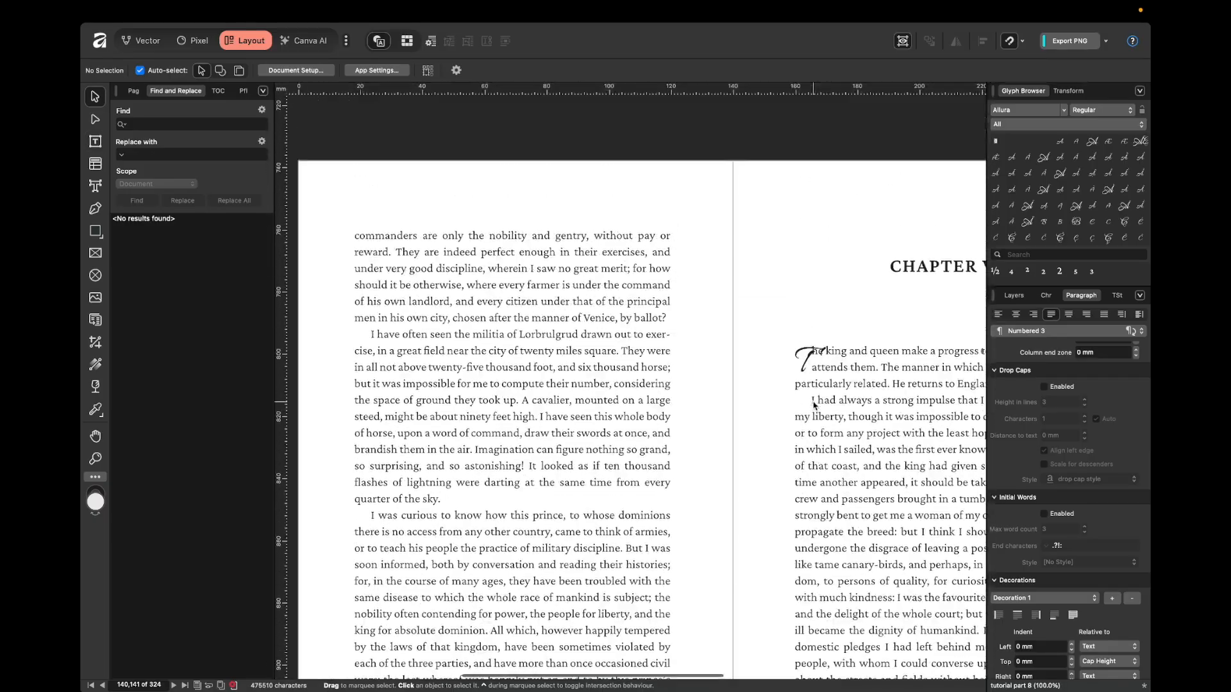
scroll(664, 437, "up", 20)
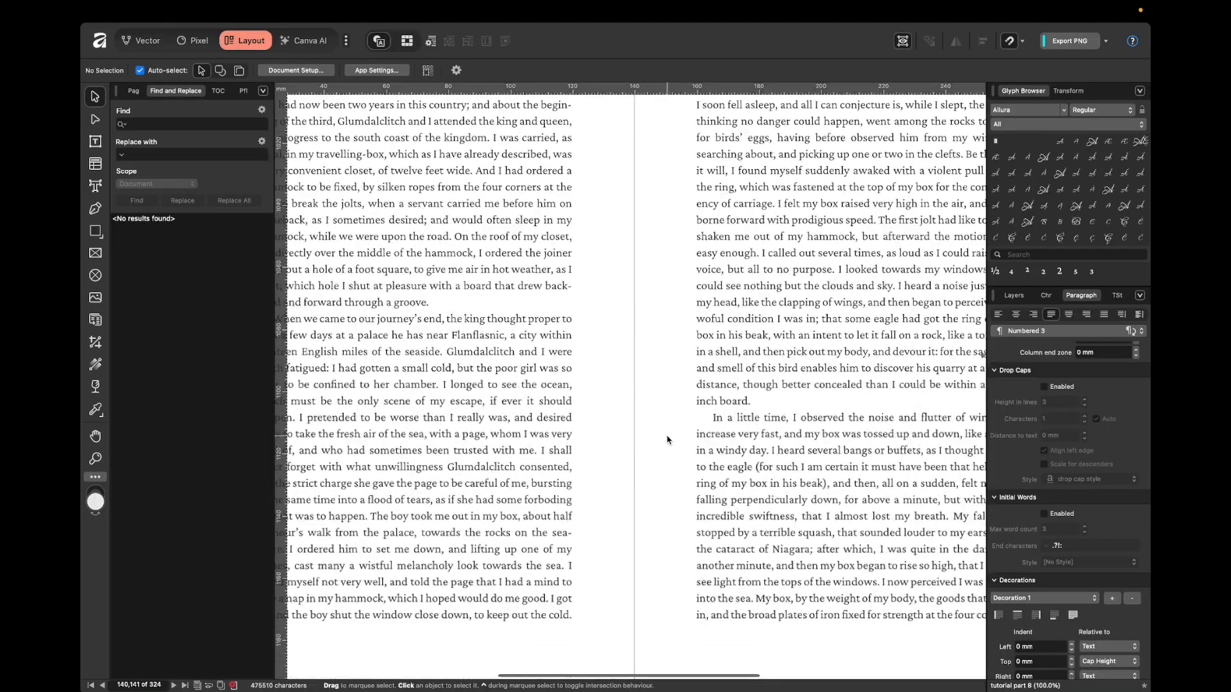
scroll(680, 385, "up", 2)
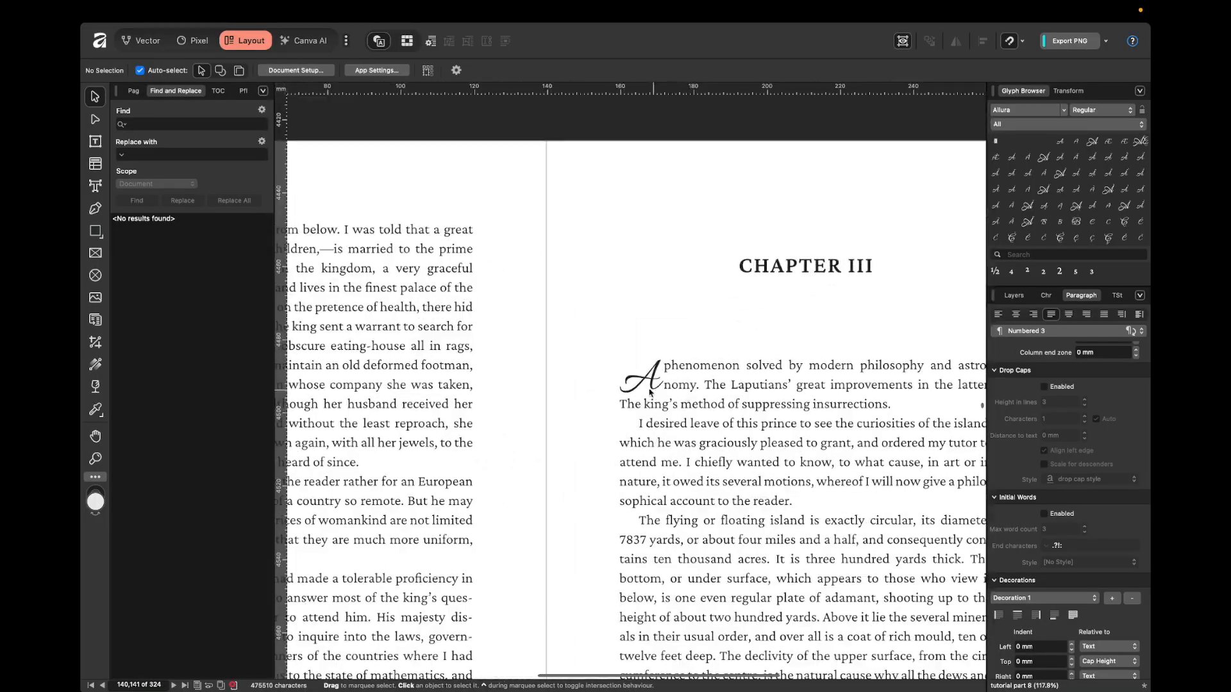
scroll(691, 454, "down", 1)
scroll(691, 454, "down", 2)
scroll(661, 410, "down", 20)
scroll(661, 410, "down", 2)
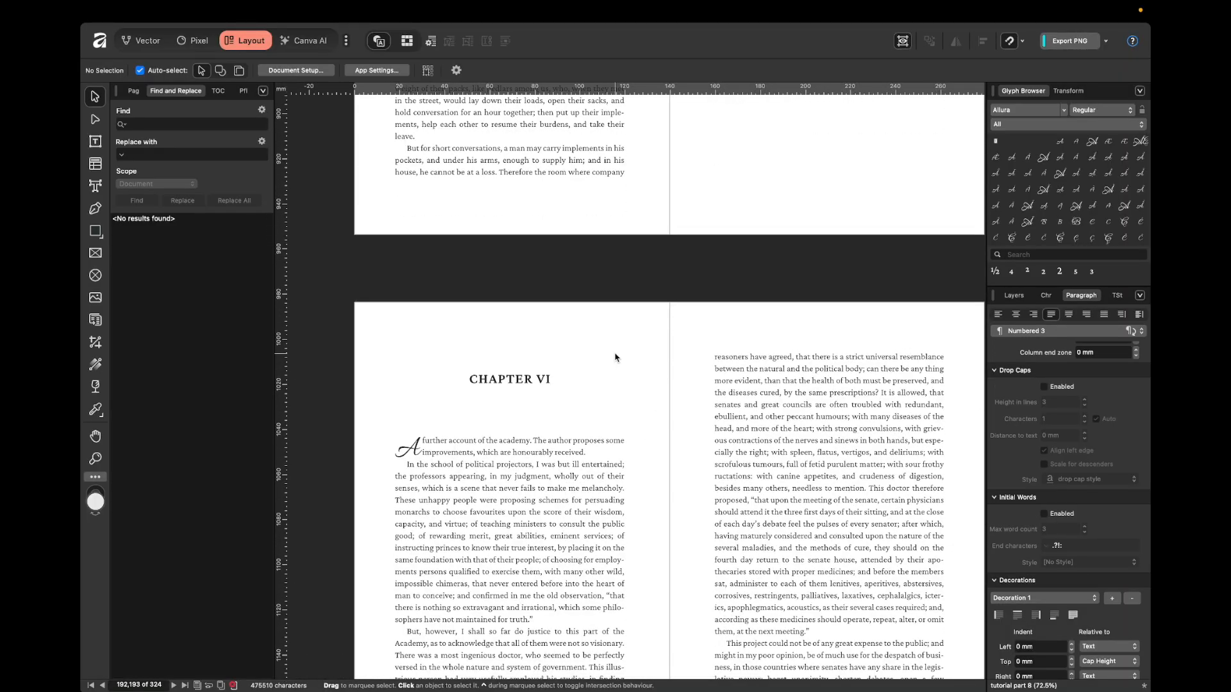
- Set the A drop cap's distance to text to 4 mm in Chapter VI's opening paragraph and deselect the text
scroll(429, 242, "up", 5)
scroll(428, 243, "up", 10)
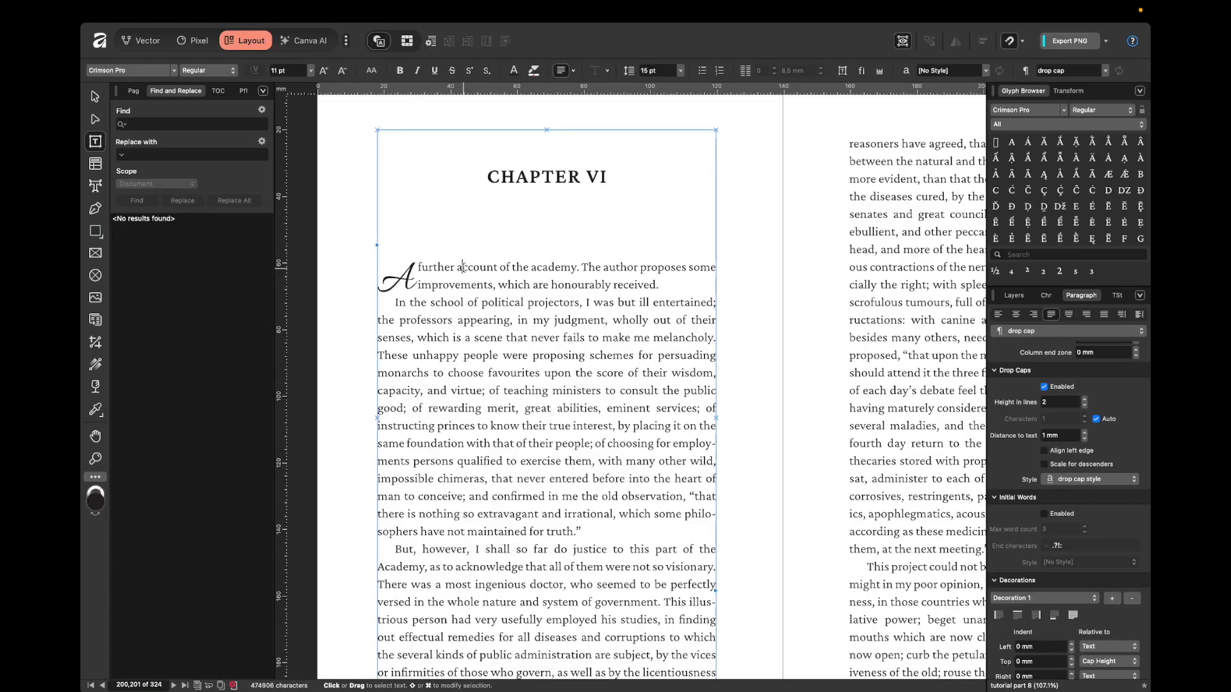
left_click(1066, 437)
type("4")
key("Return")
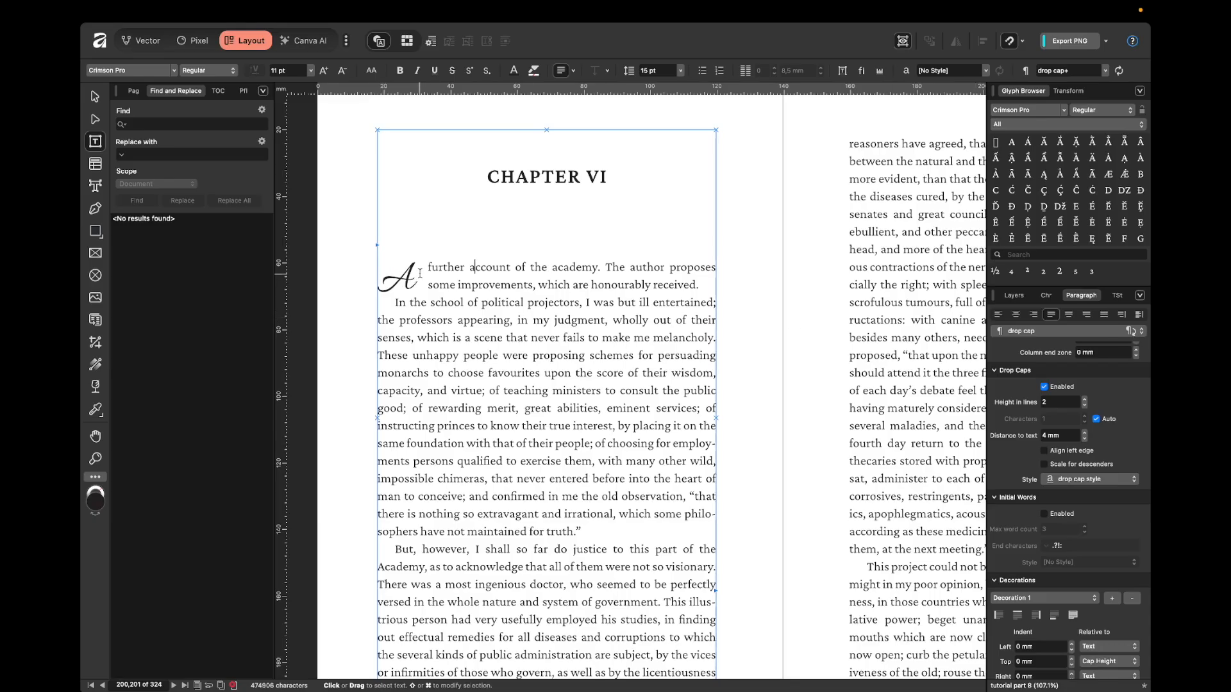
key("Escape")
key("Escape")
scroll(751, 302, "down", 3)
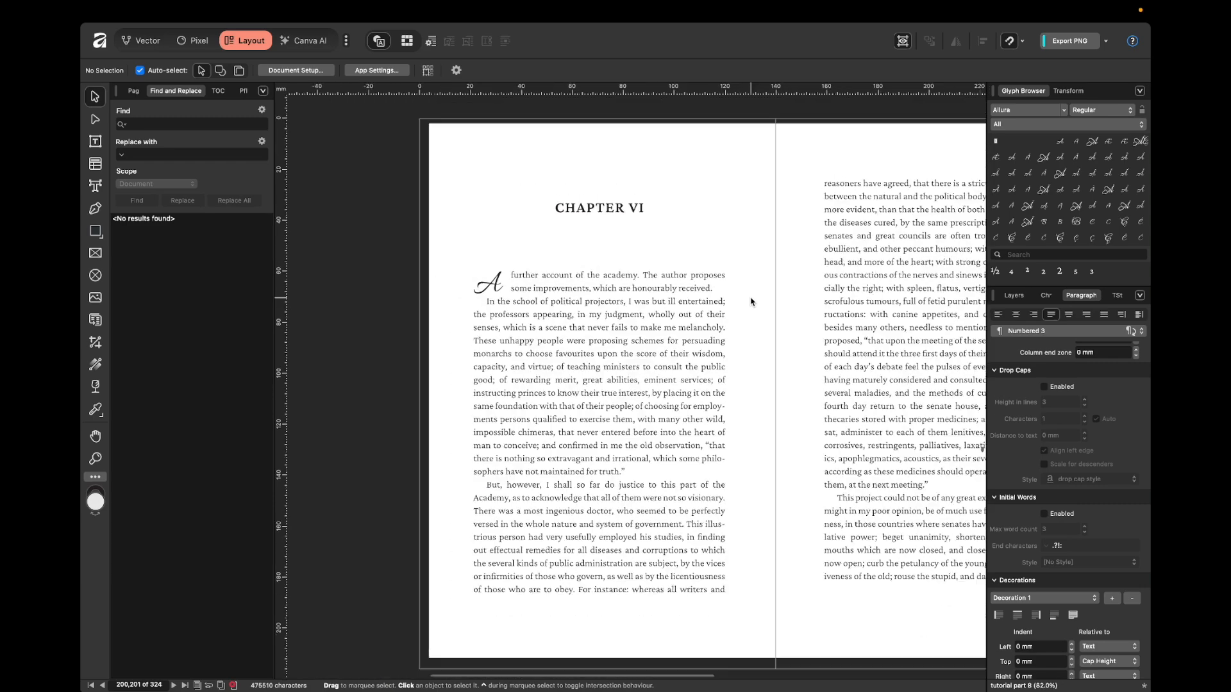
- Undo the last distance-to-text change in Chapter VI's opening paragraph
scroll(751, 302, "up", 3)
double_click(560, 285)
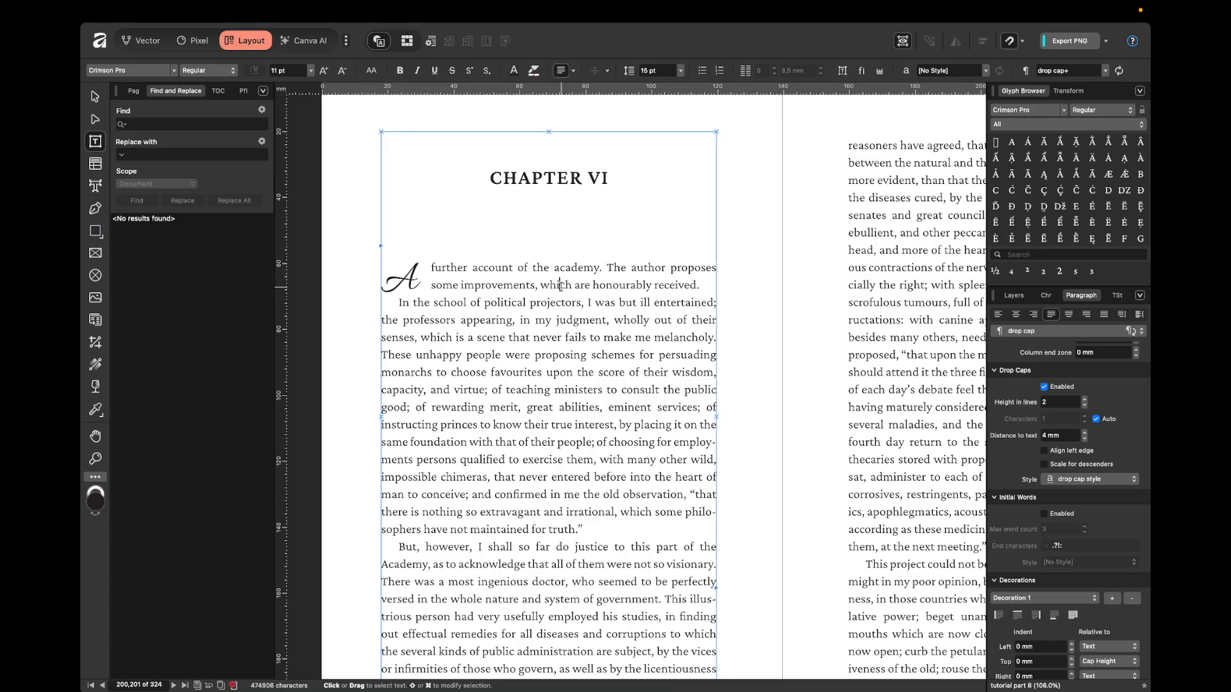
key("super+z")
key("super+z")
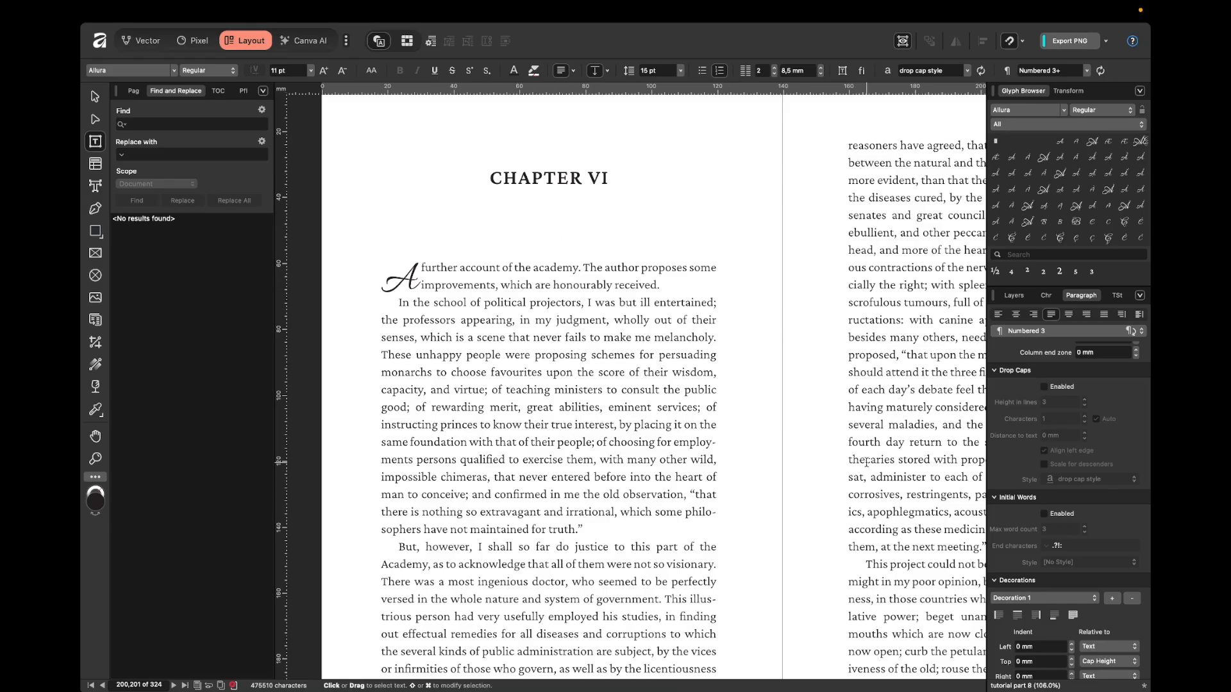
- Go to the Chapter VII opening that starts "The author leaves Lagado" and turn off its paragraph's drop cap
scroll(1058, 523, "down", 3)
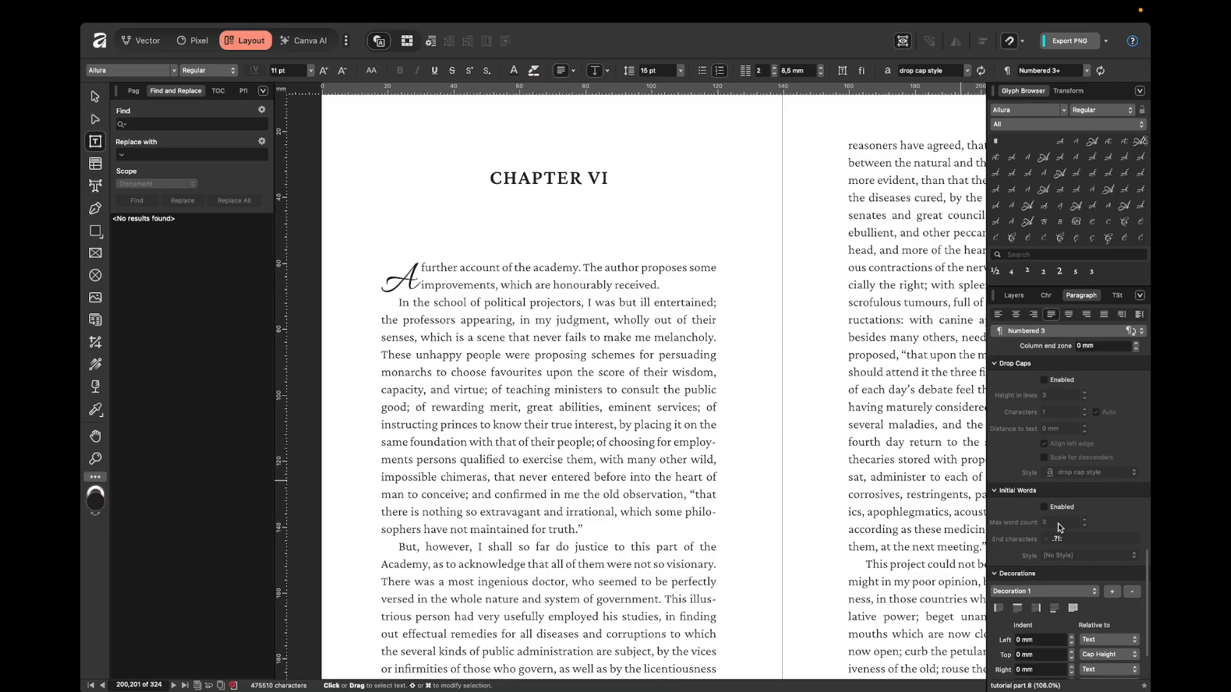
scroll(674, 468, "down", 20)
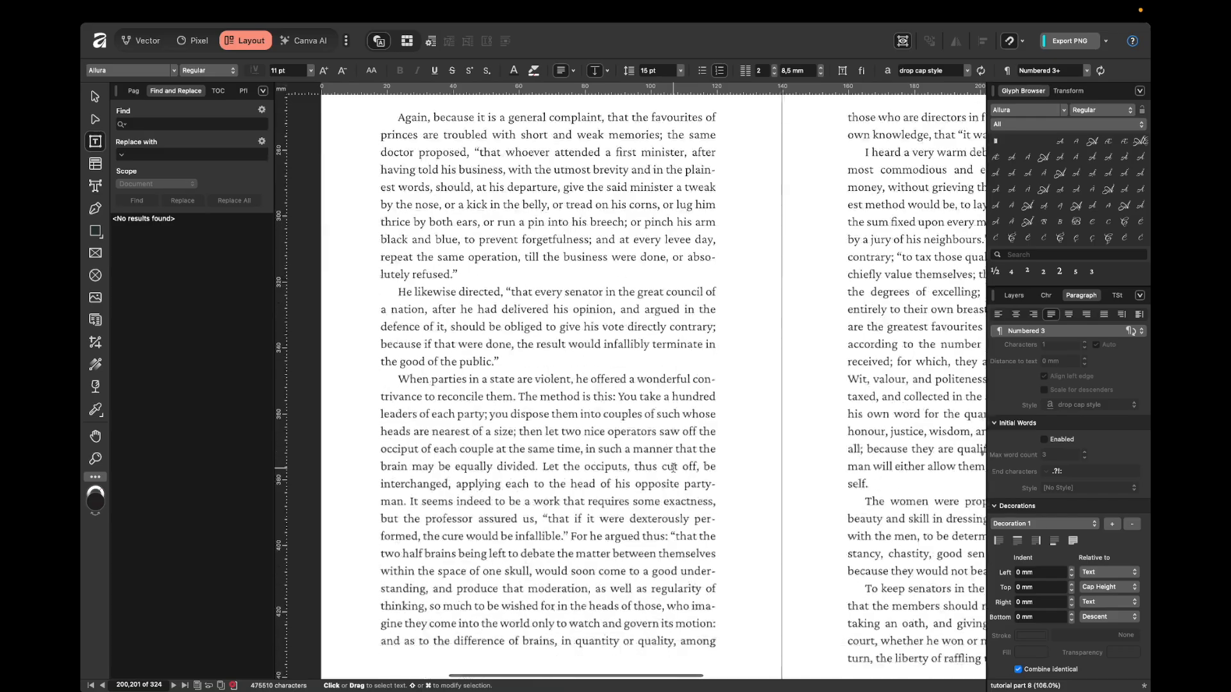
scroll(673, 468, "down", 10)
scroll(674, 468, "right", 5)
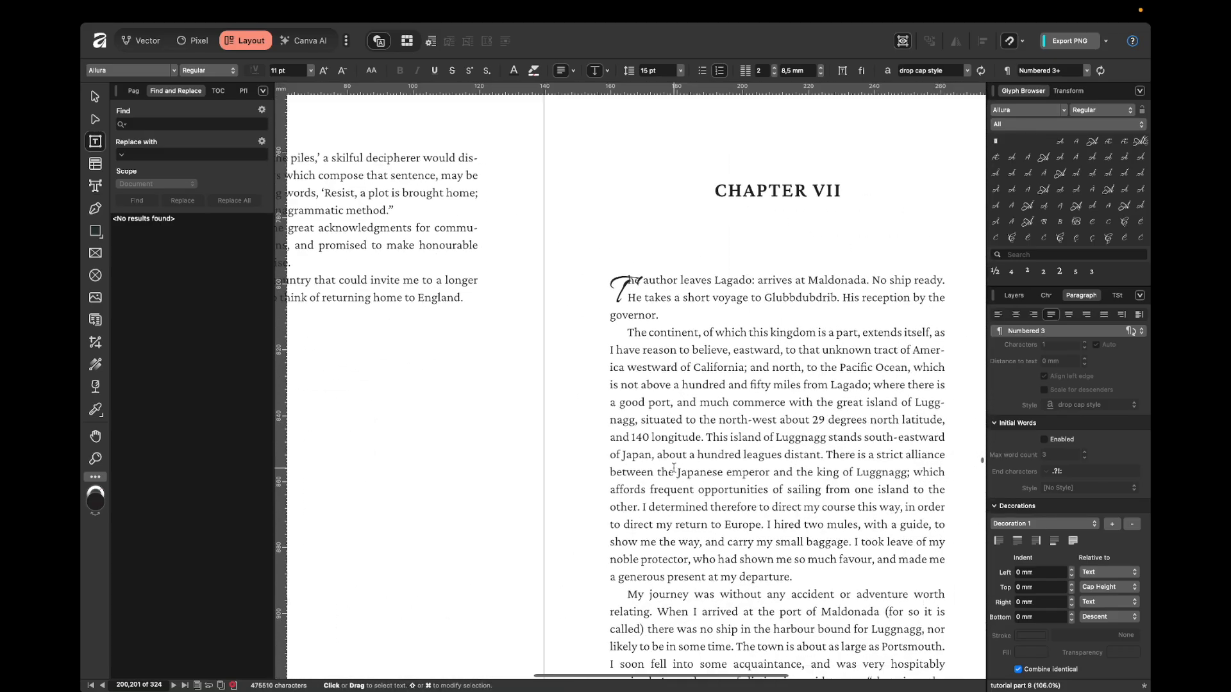
left_click(575, 296)
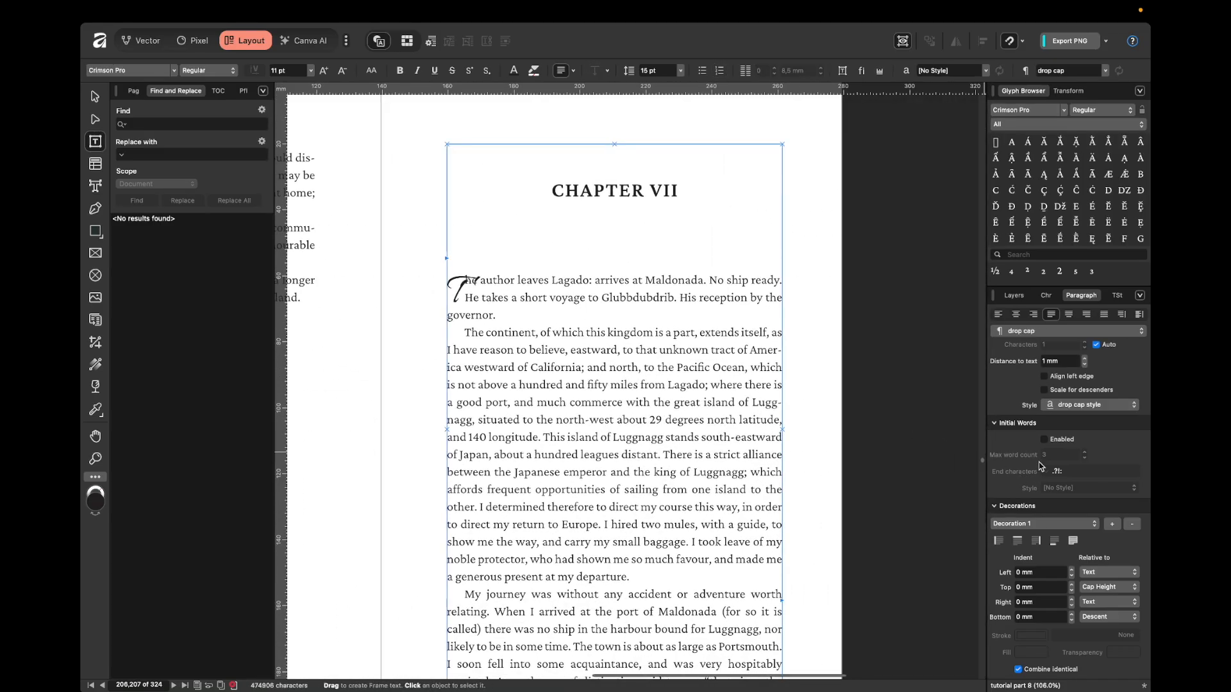
scroll(1055, 373, "up", 3)
left_click(1055, 377)
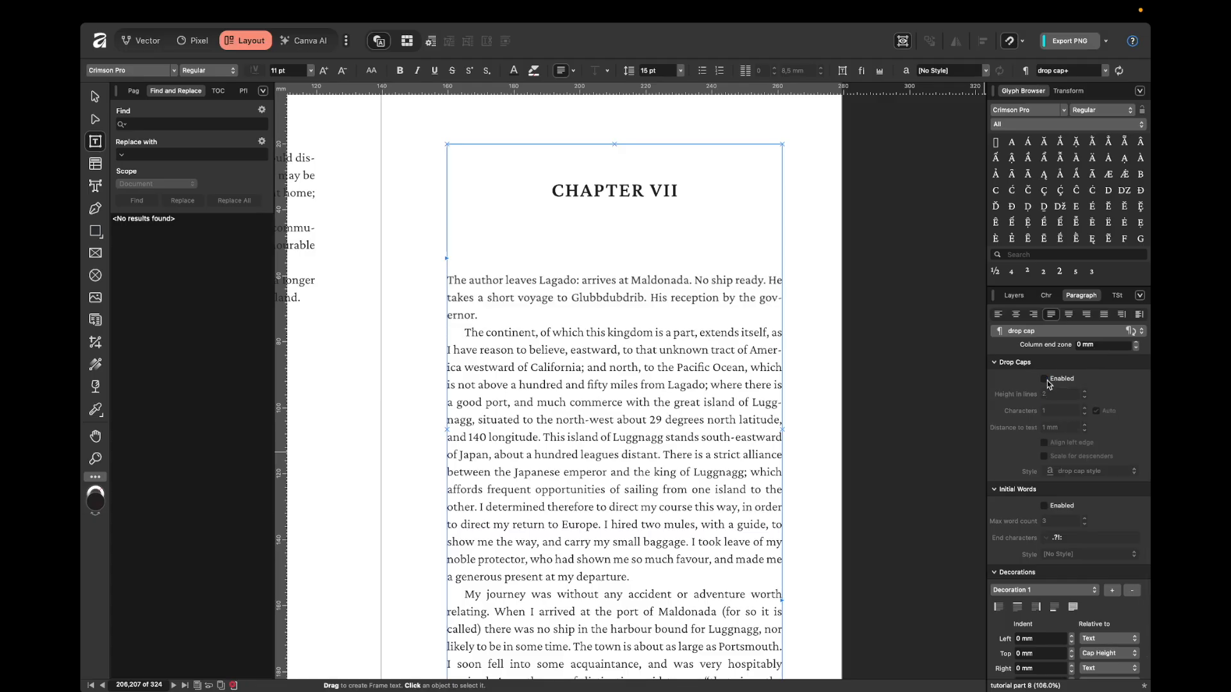
- Enable initial words for Chapter VII's opening paragraph with the Strong character style and deselect the text
left_click(1044, 506)
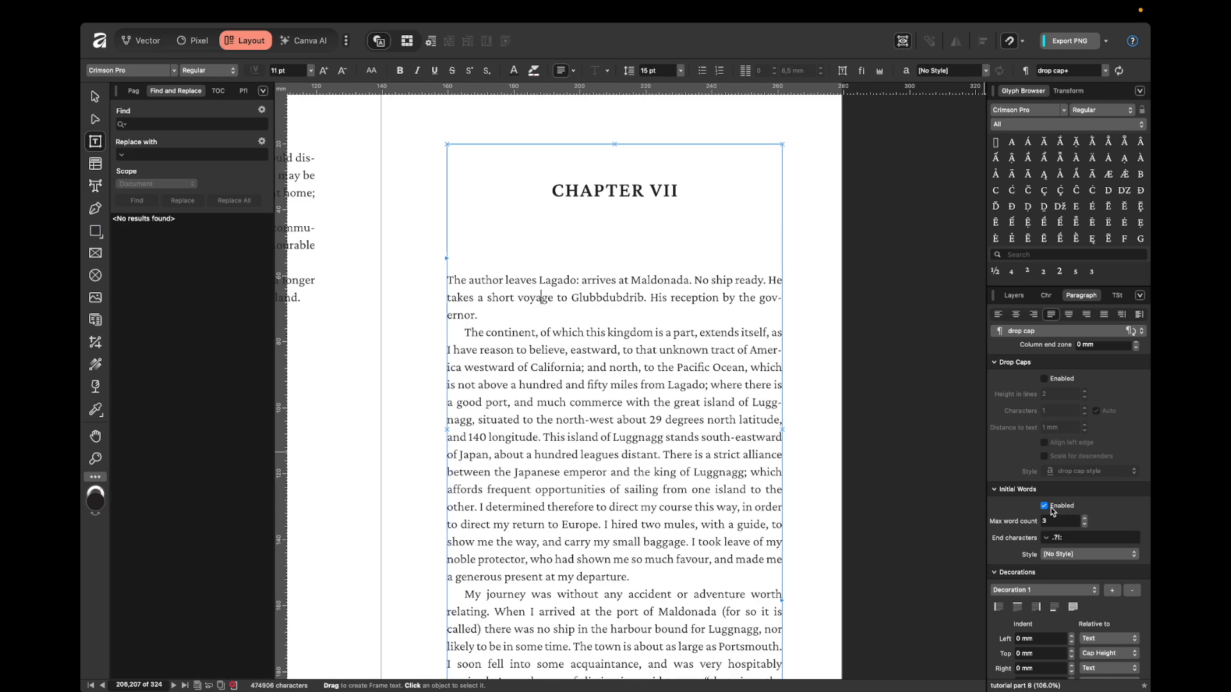
scroll(547, 327, "up", 3)
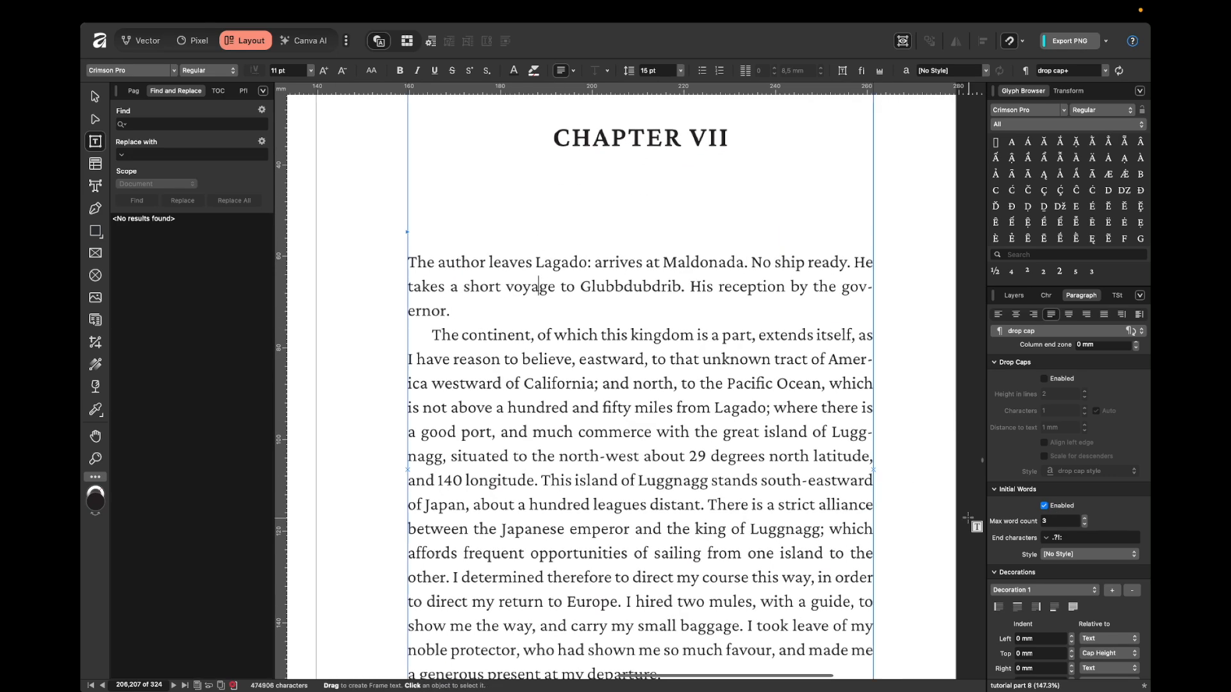
left_click(1074, 556)
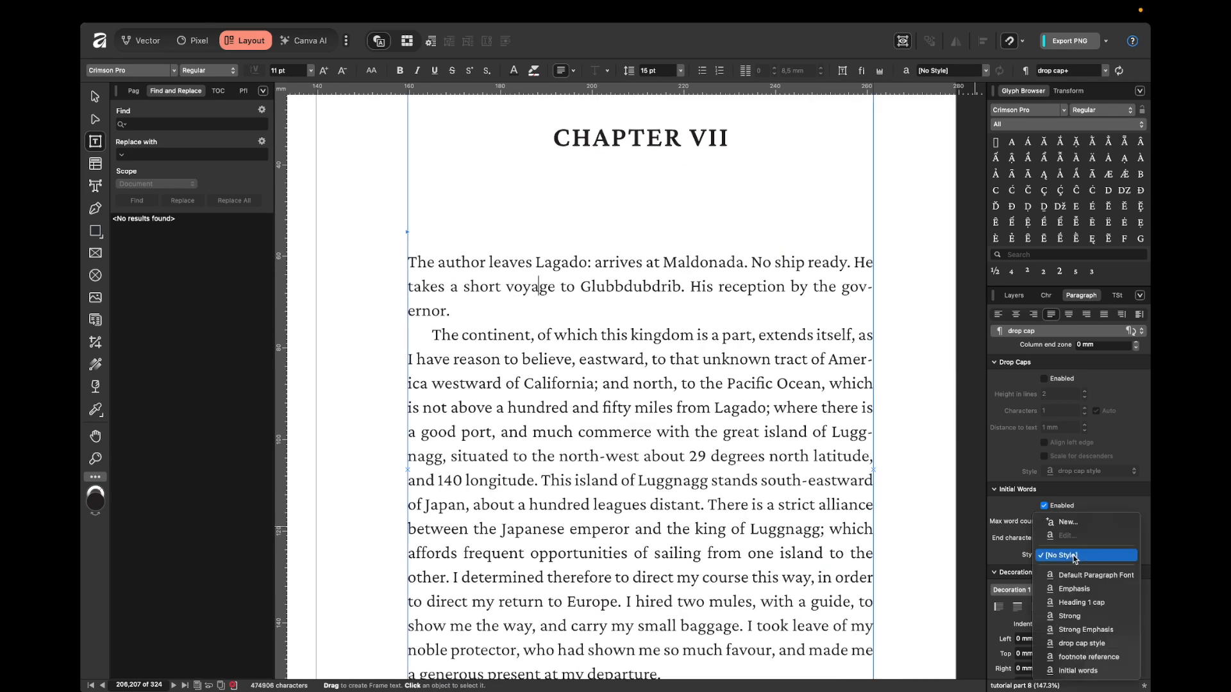
left_click(1075, 616)
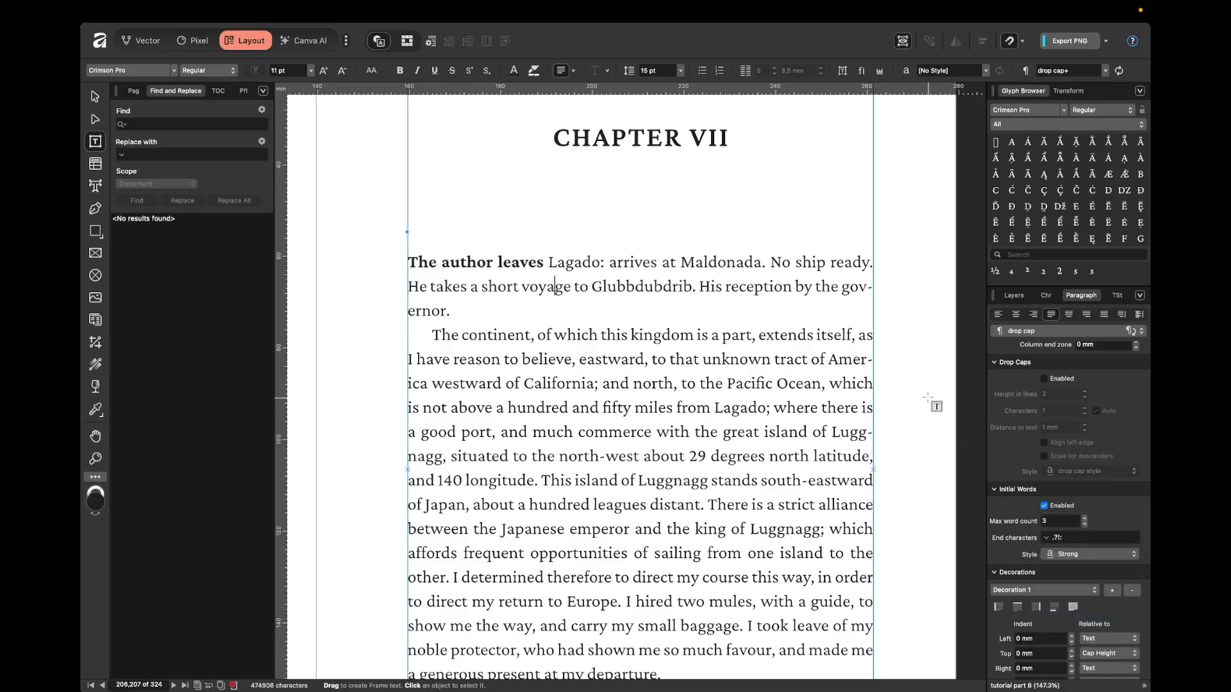
left_click(904, 327)
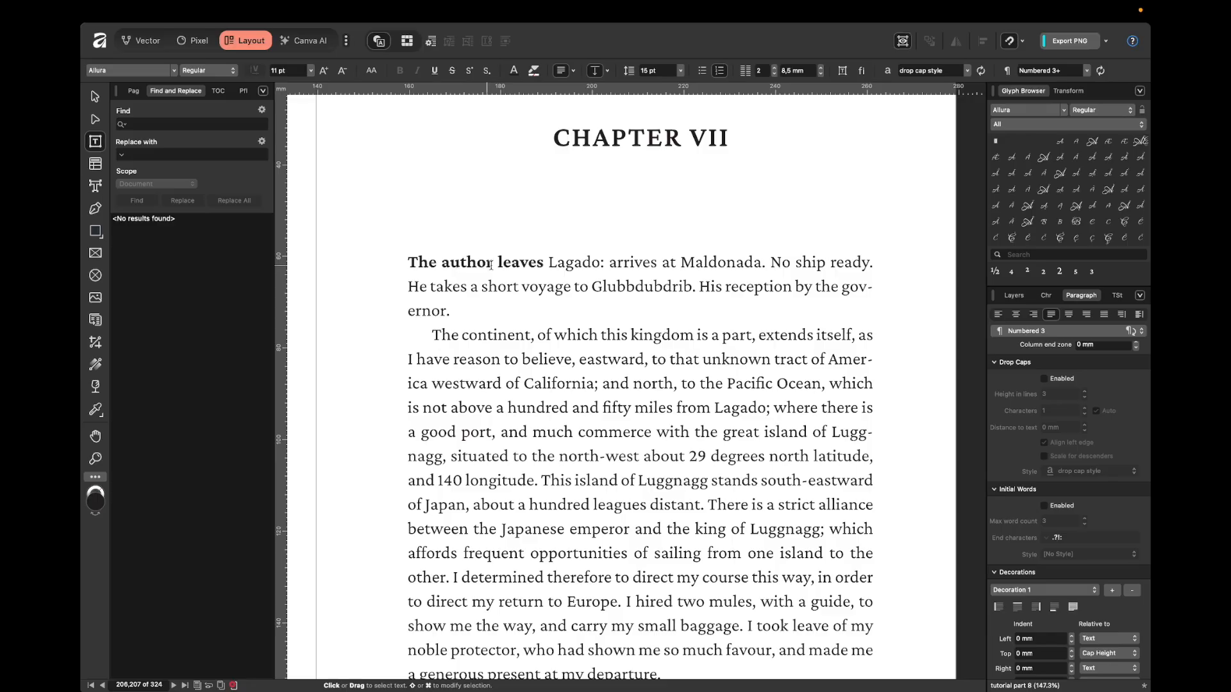
- Set the initial words' maximum word count to 4 in Chapter VII's opening paragraph and deselect the text
left_click(573, 285)
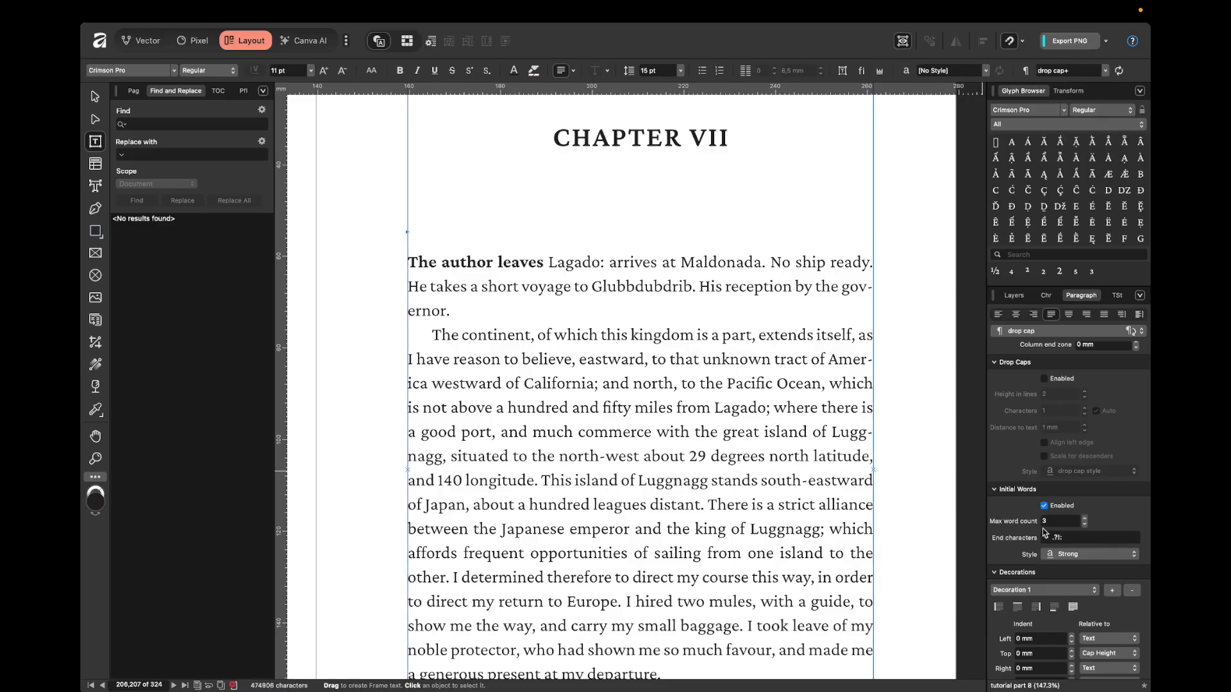
left_click(1085, 519)
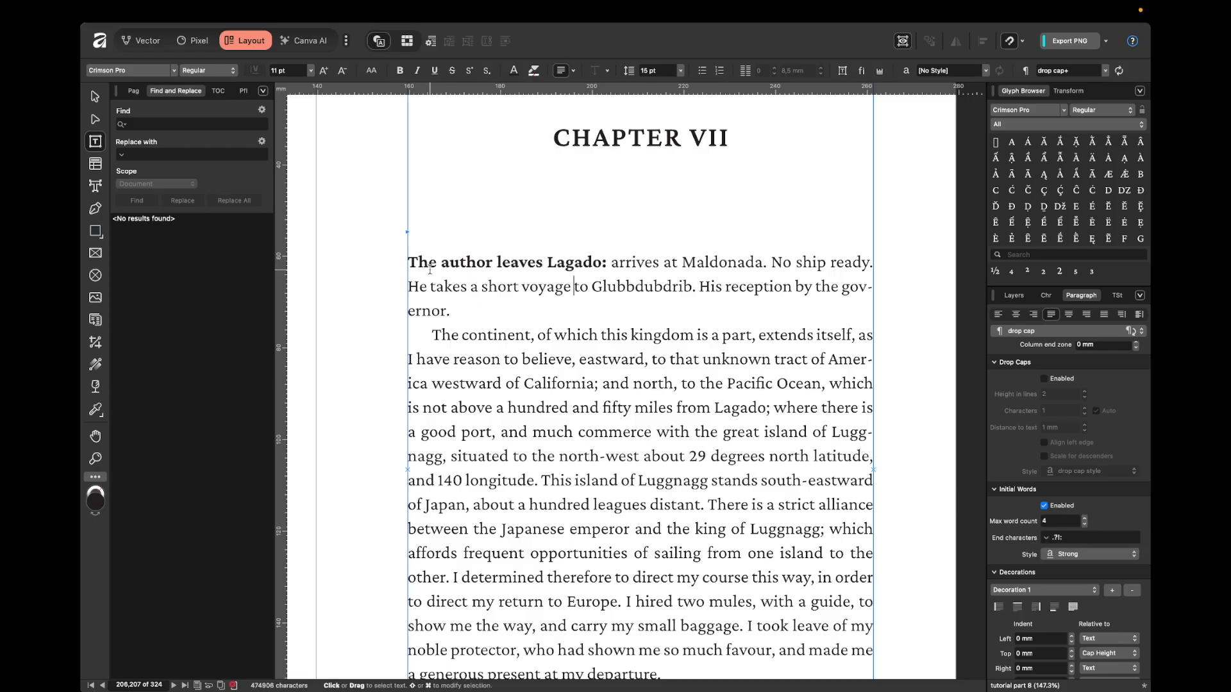
left_click(918, 281)
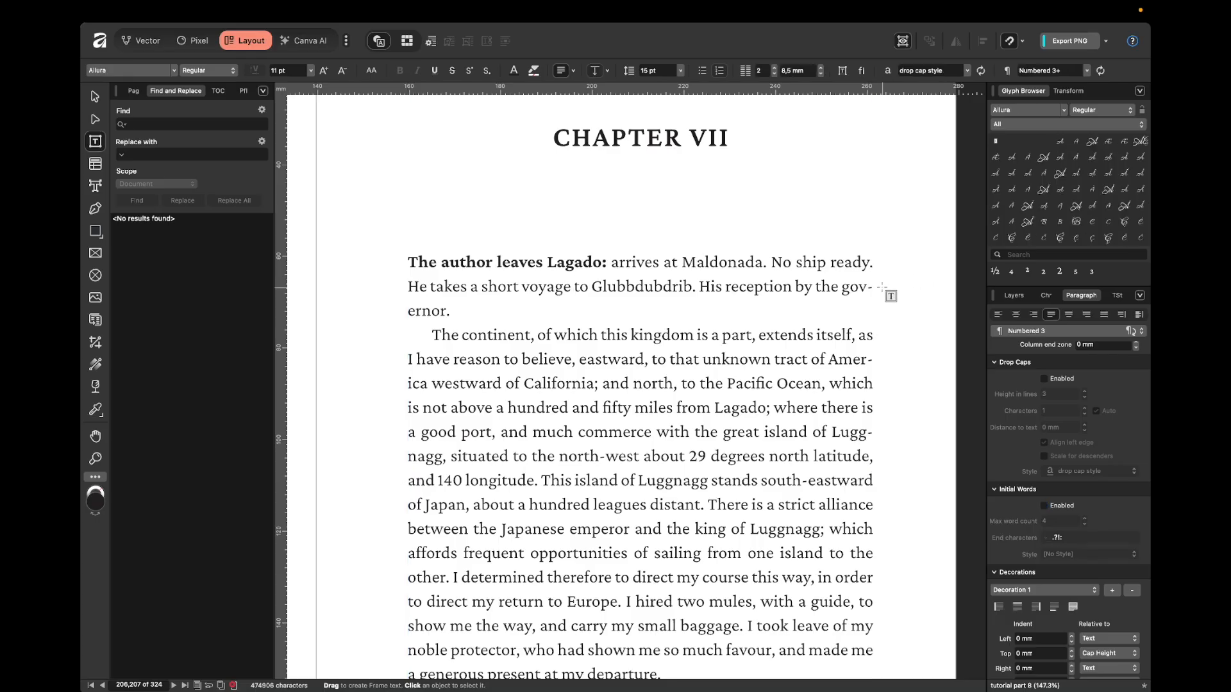
scroll(881, 287, "down", 2)
- Rename the "initial words" character style as "initial words characters"
left_click(1116, 295)
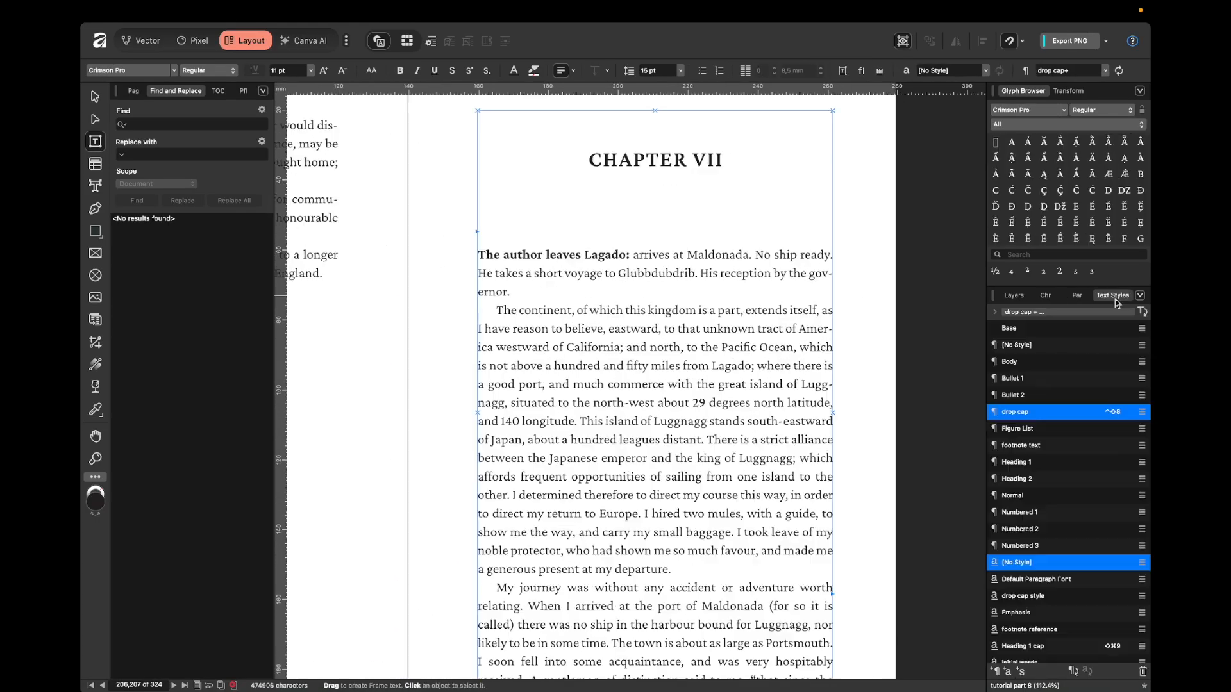
left_click(1078, 296)
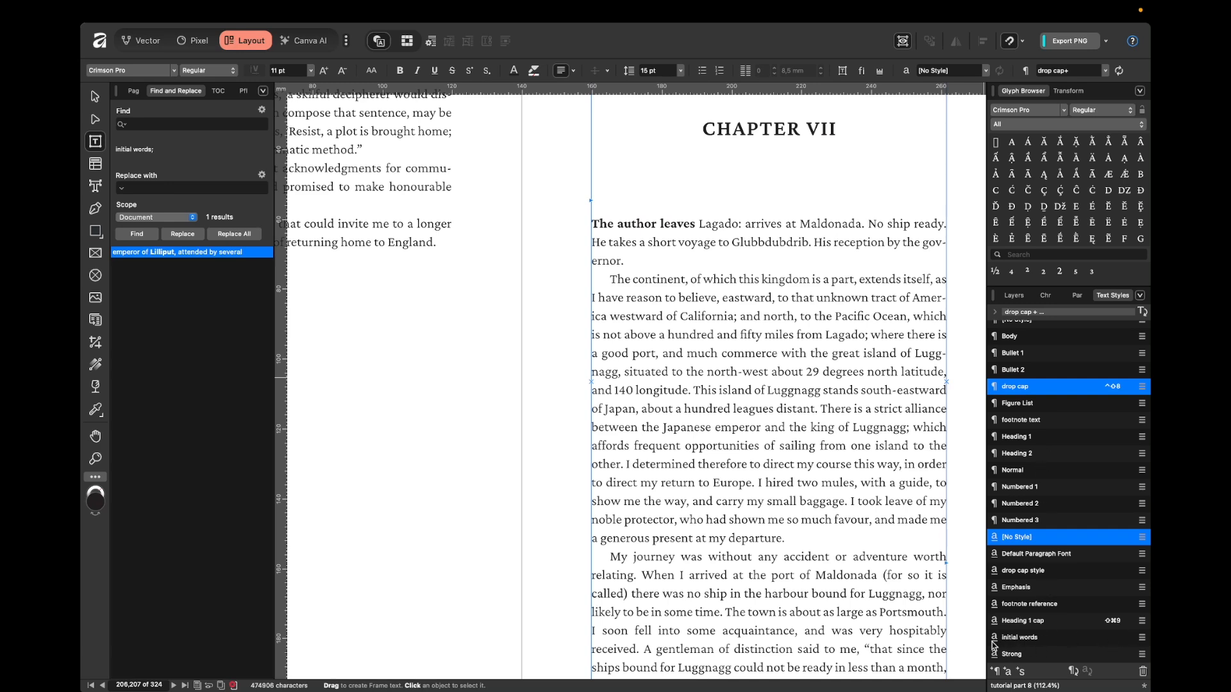
left_click(1141, 639)
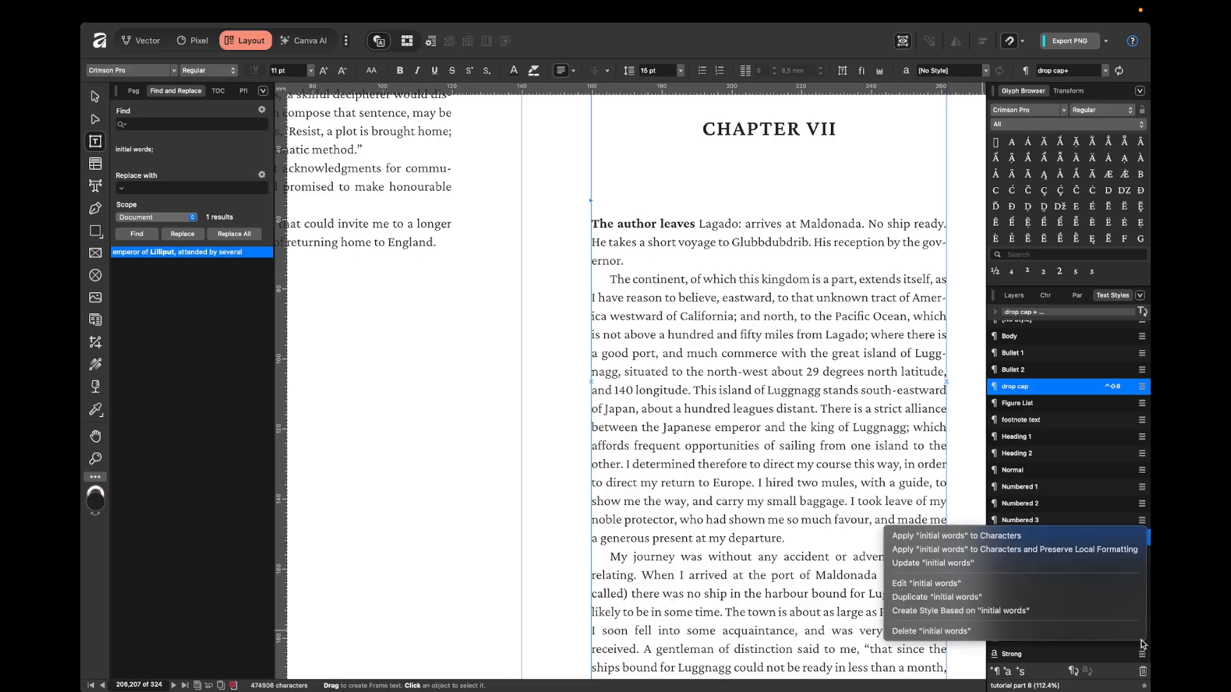
left_click(959, 583)
key("Right")
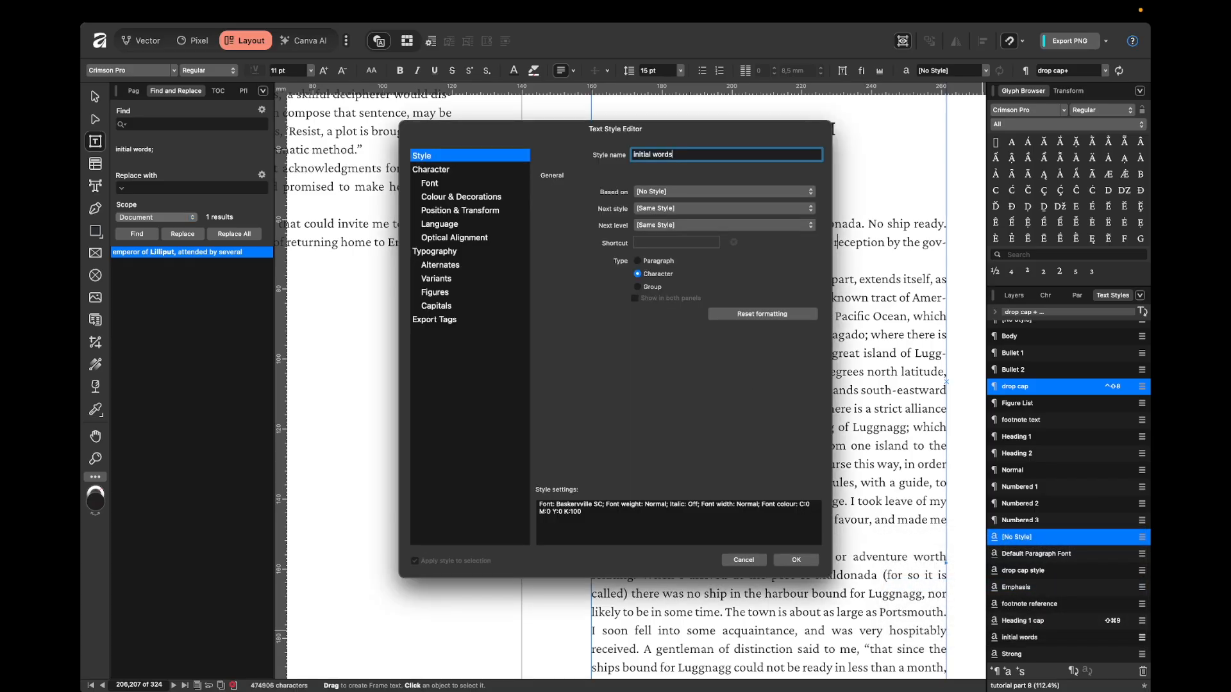
type("characters")
left_click(796, 560)
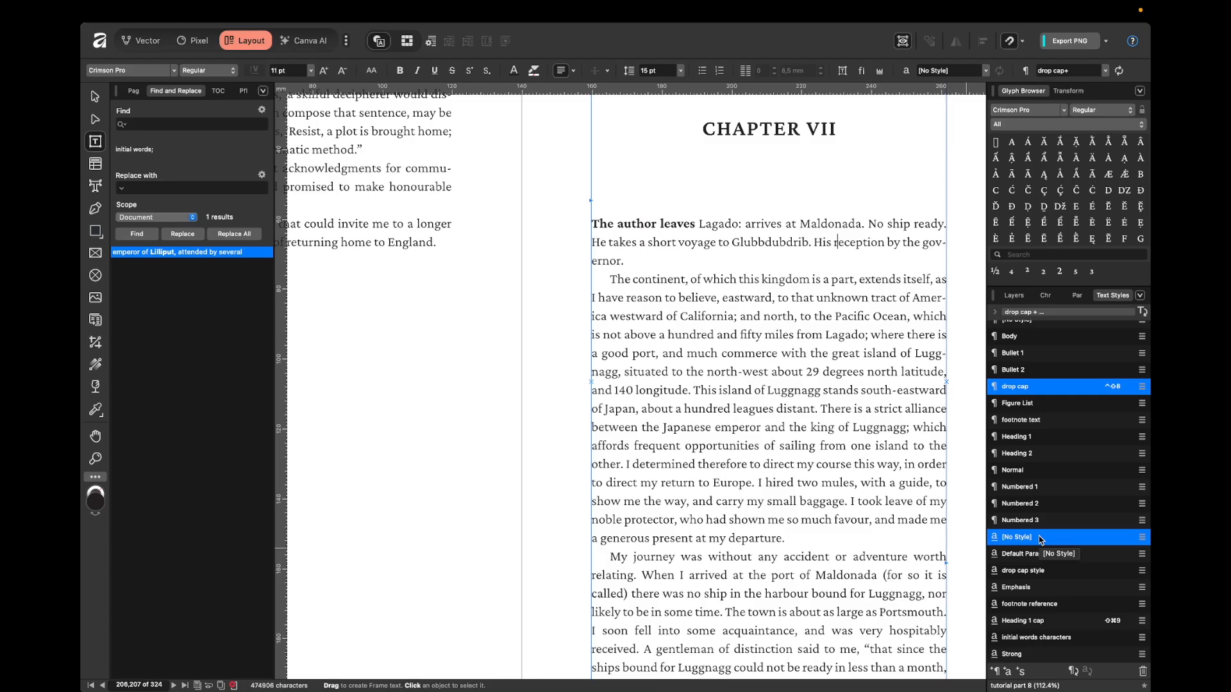
- Start a new paragraph style named "initial words" from Chapter VII's opening paragraph and set its initial words' maximum word count to 3
left_click(997, 671)
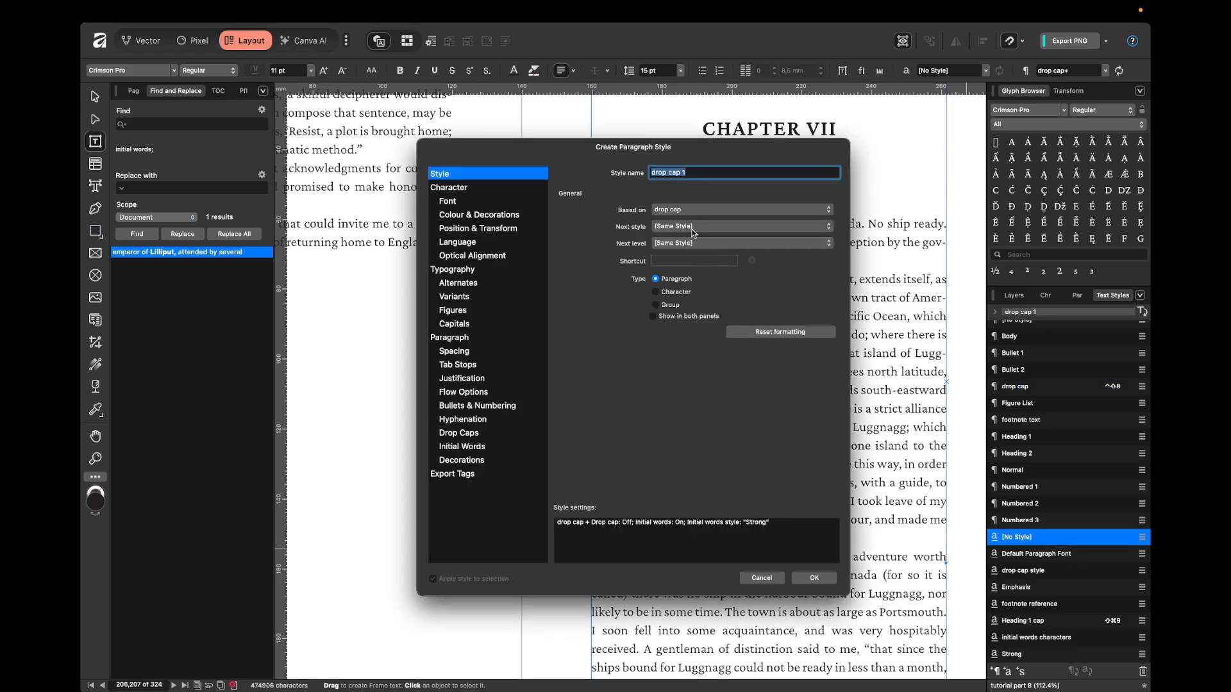
type("initial words")
left_click(460, 447)
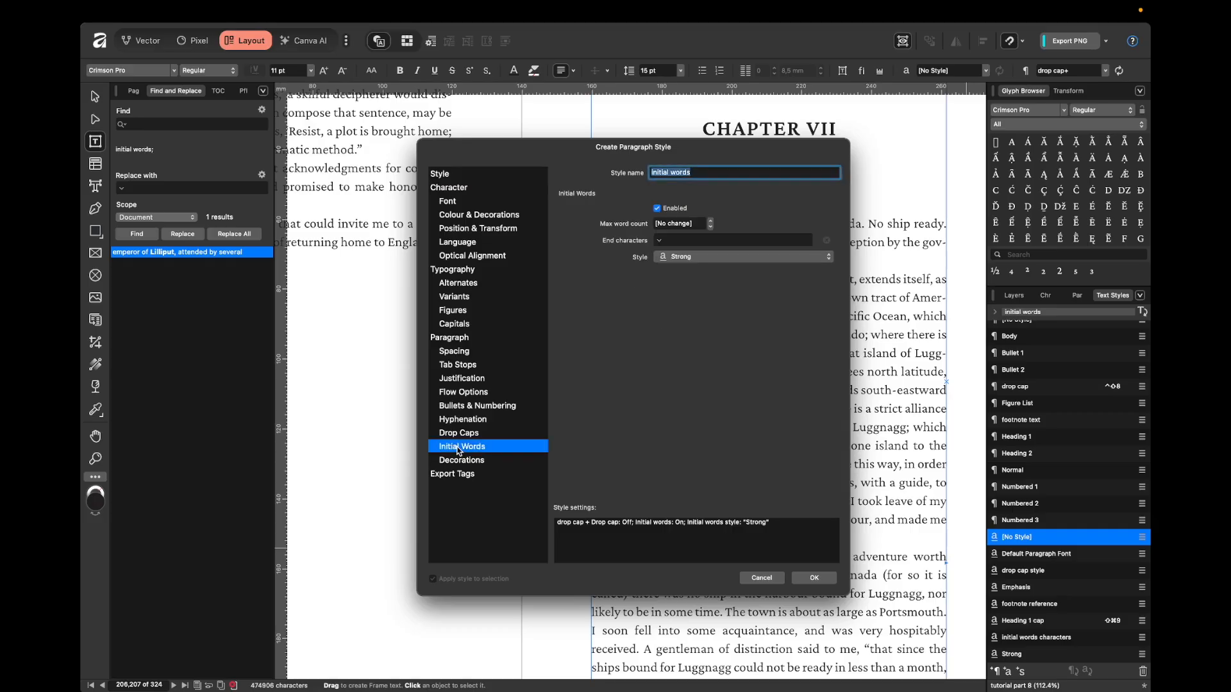
left_click(708, 221)
left_click(707, 221)
left_click(707, 220)
left_click(660, 243)
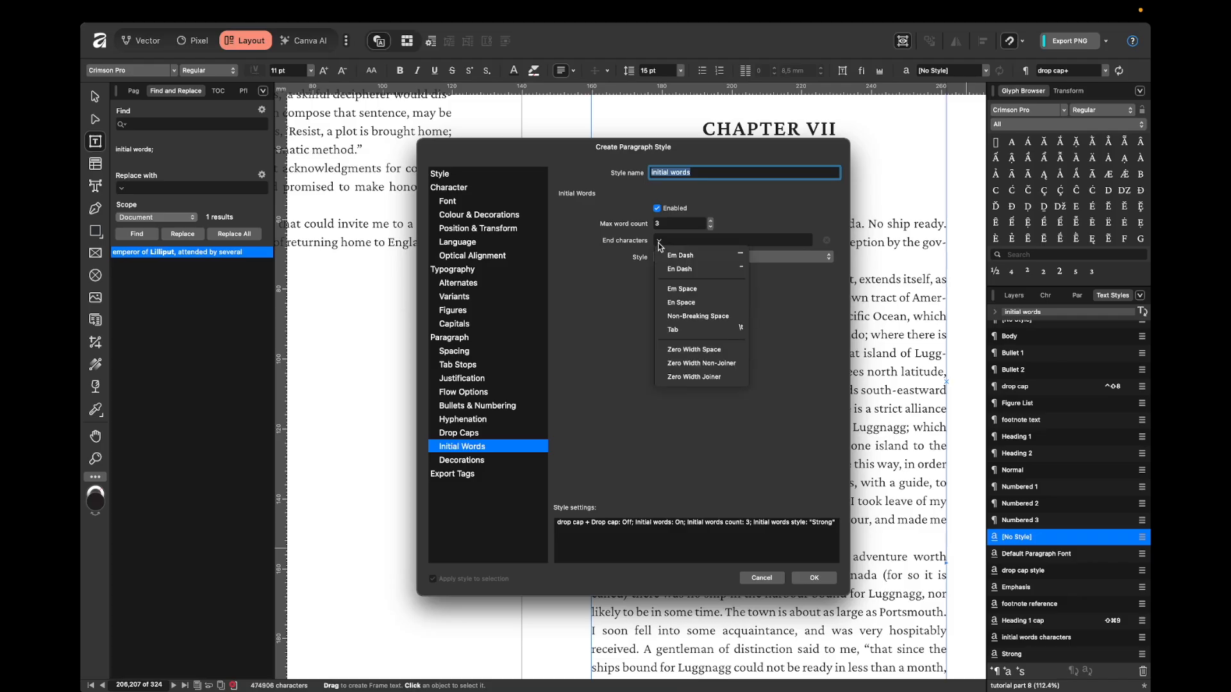
left_click(747, 222)
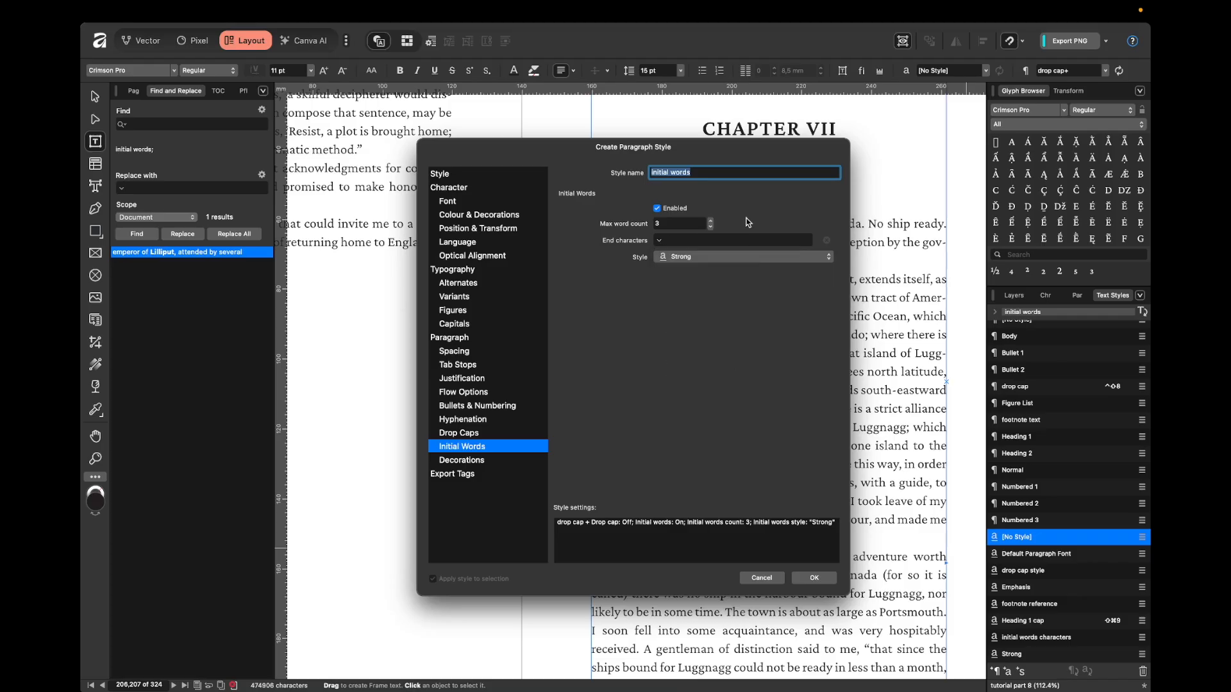
- Assign the "initial words characters" style to the new paragraph style's initial words and save the paragraph style
left_click(719, 259)
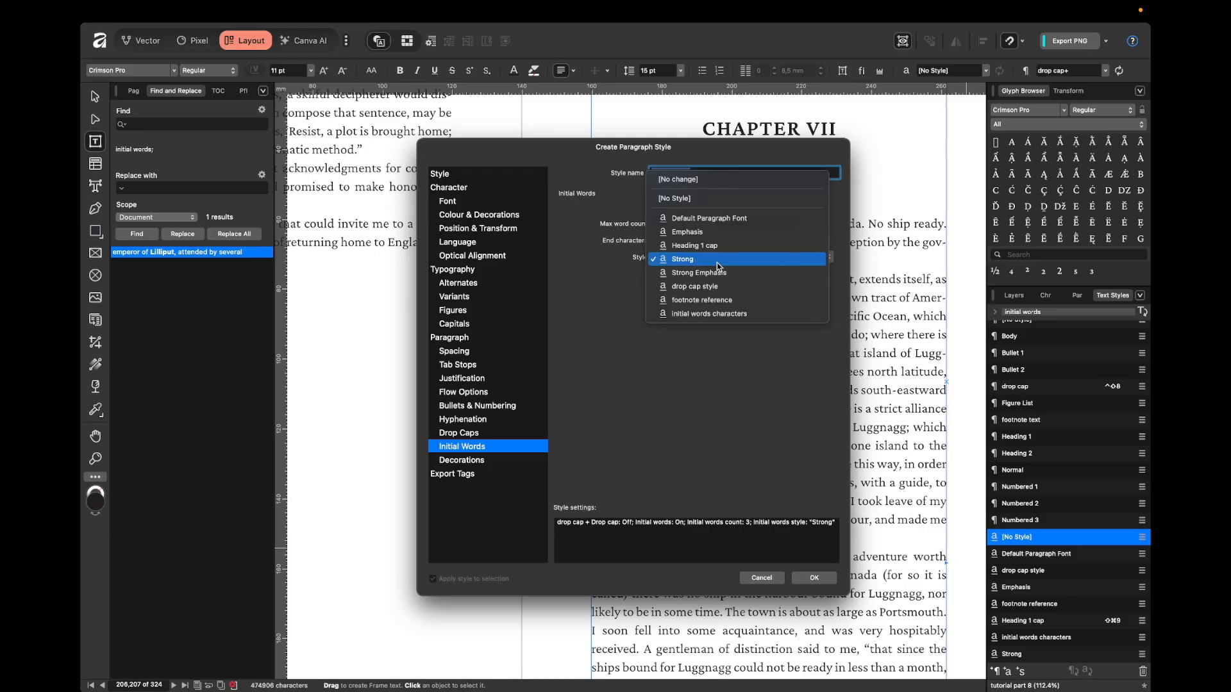
left_click(732, 314)
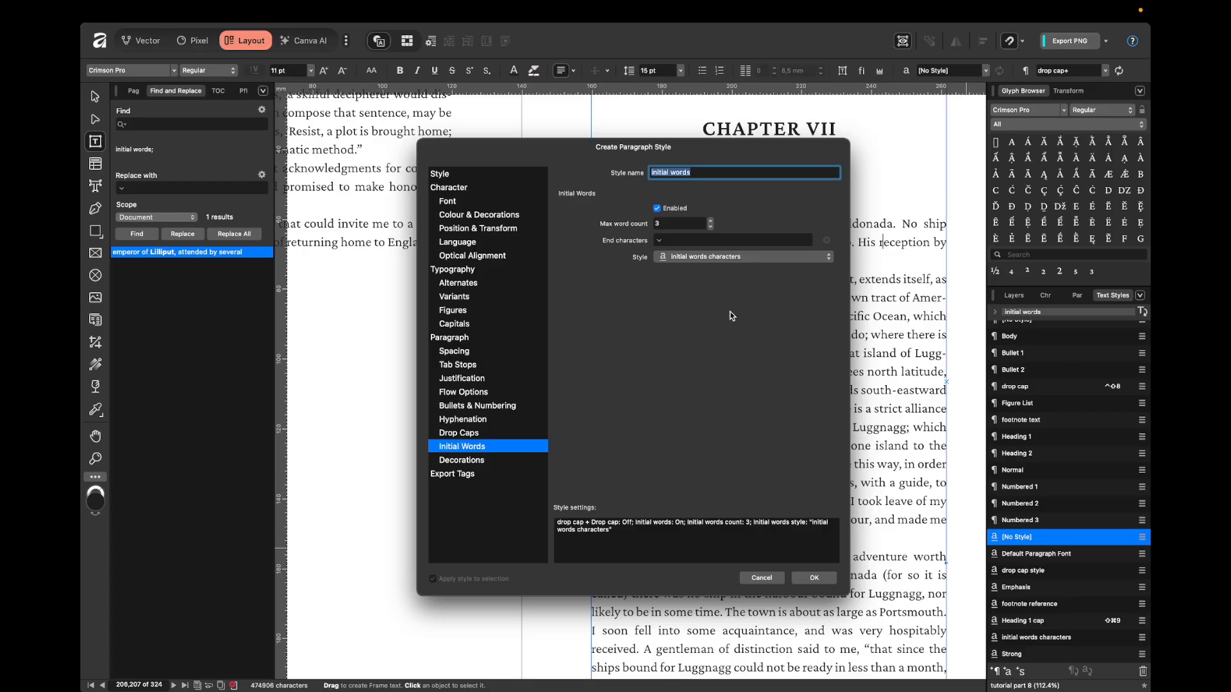
left_click(815, 578)
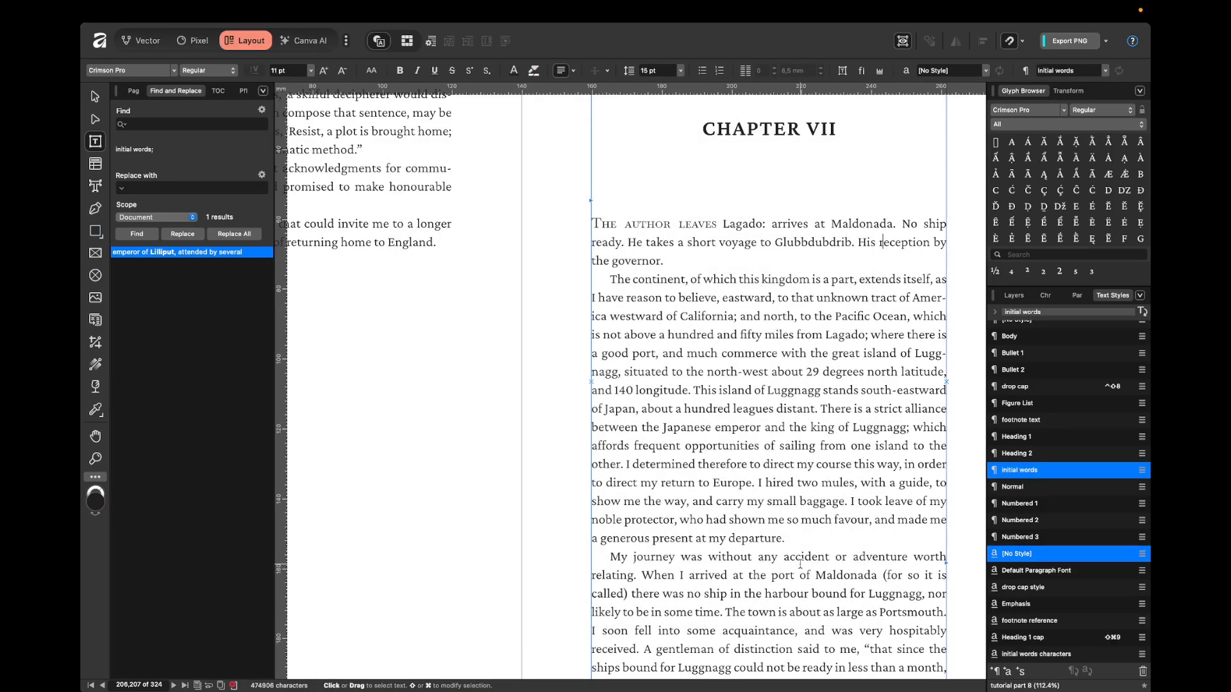
- Set the initial words' maximum word count to 5 in Chapter VII's opening paragraph and update the "initial words" paragraph style to match
left_click(551, 233)
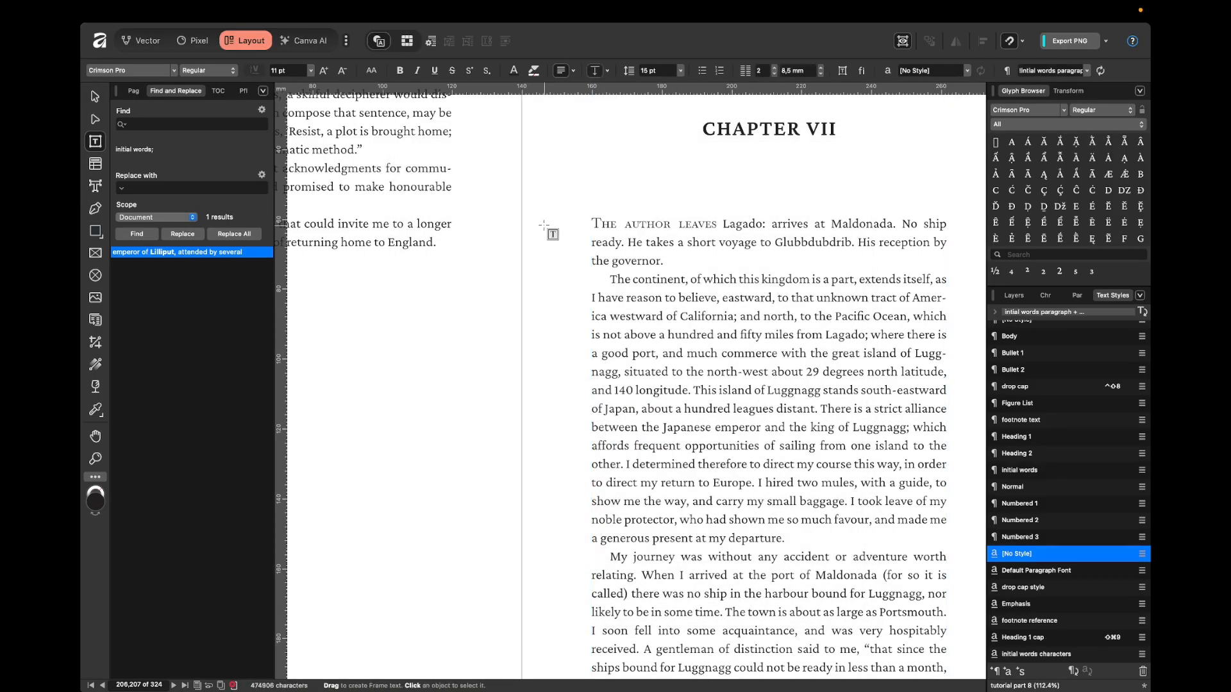
left_click(758, 236)
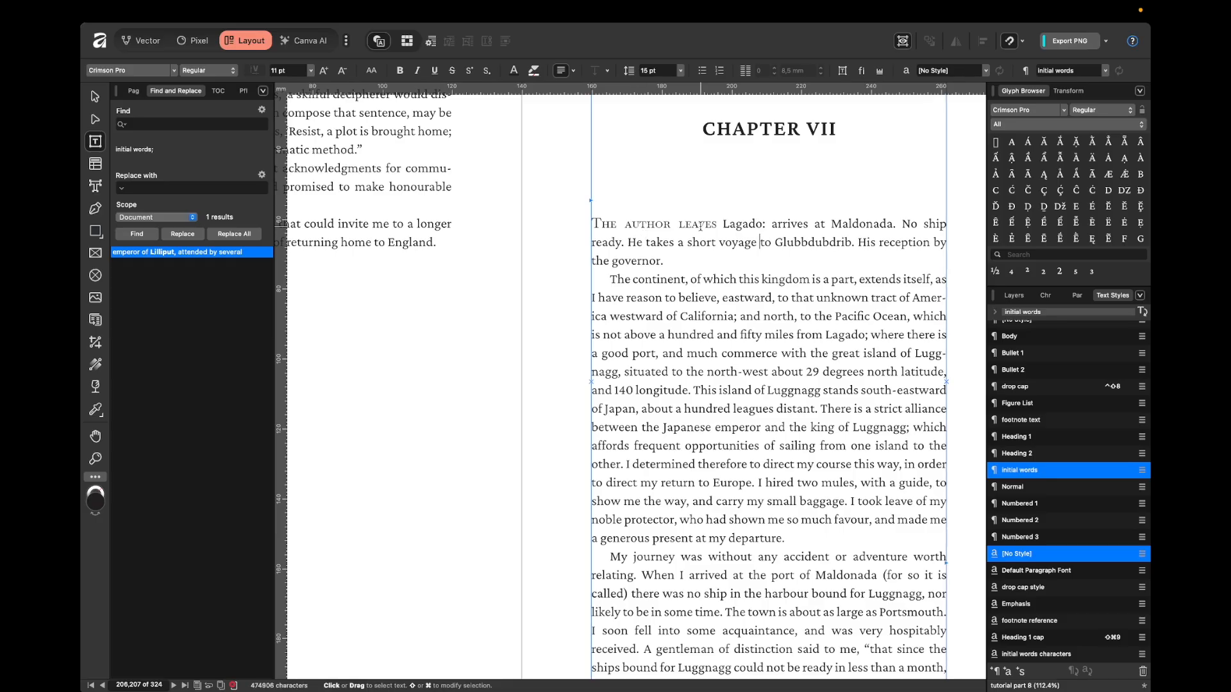
scroll(700, 226, "right", 3)
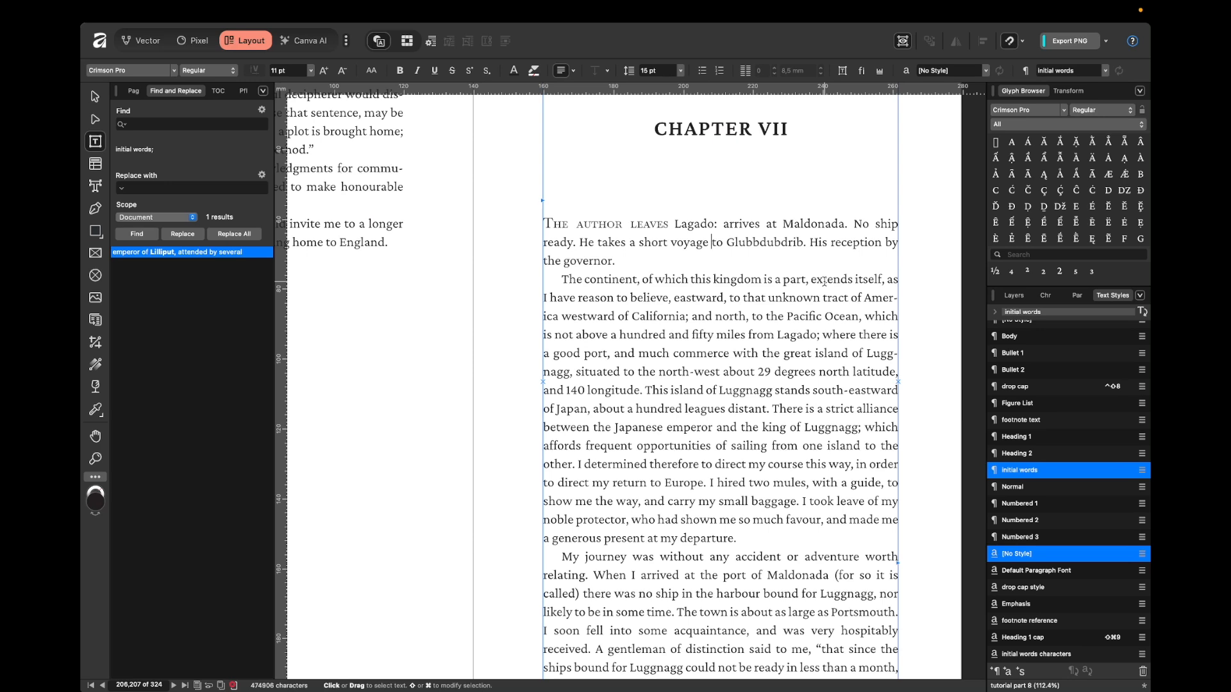
left_click(1080, 296)
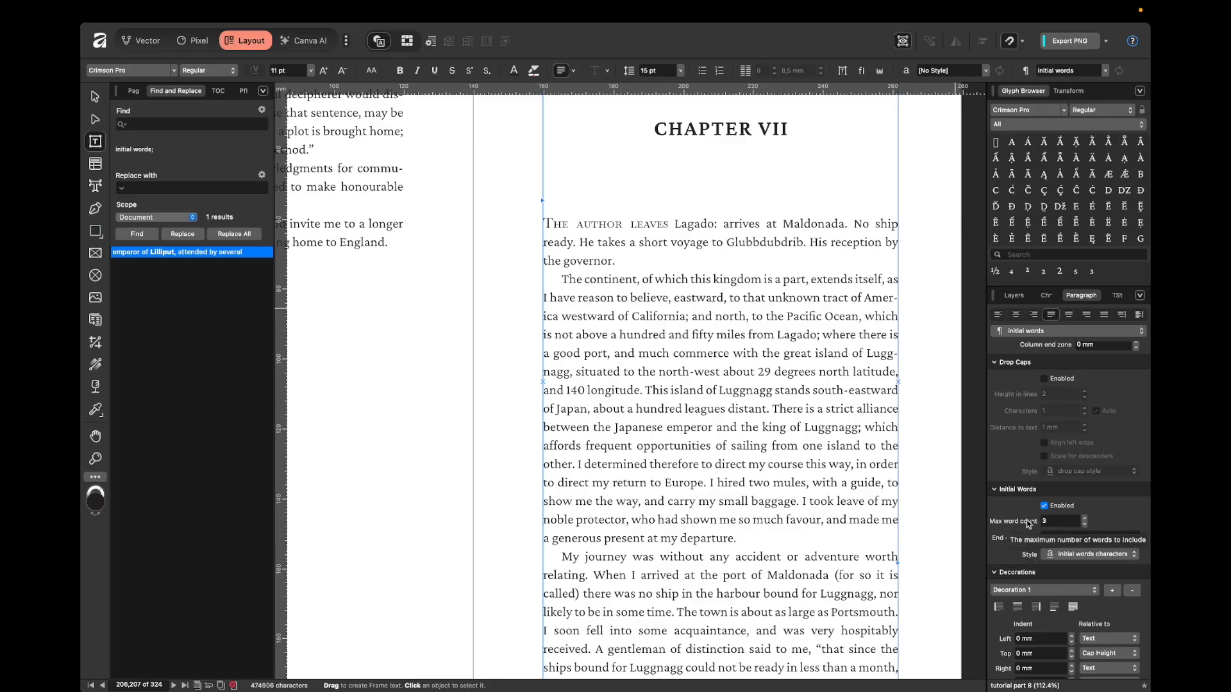
left_click(1083, 517)
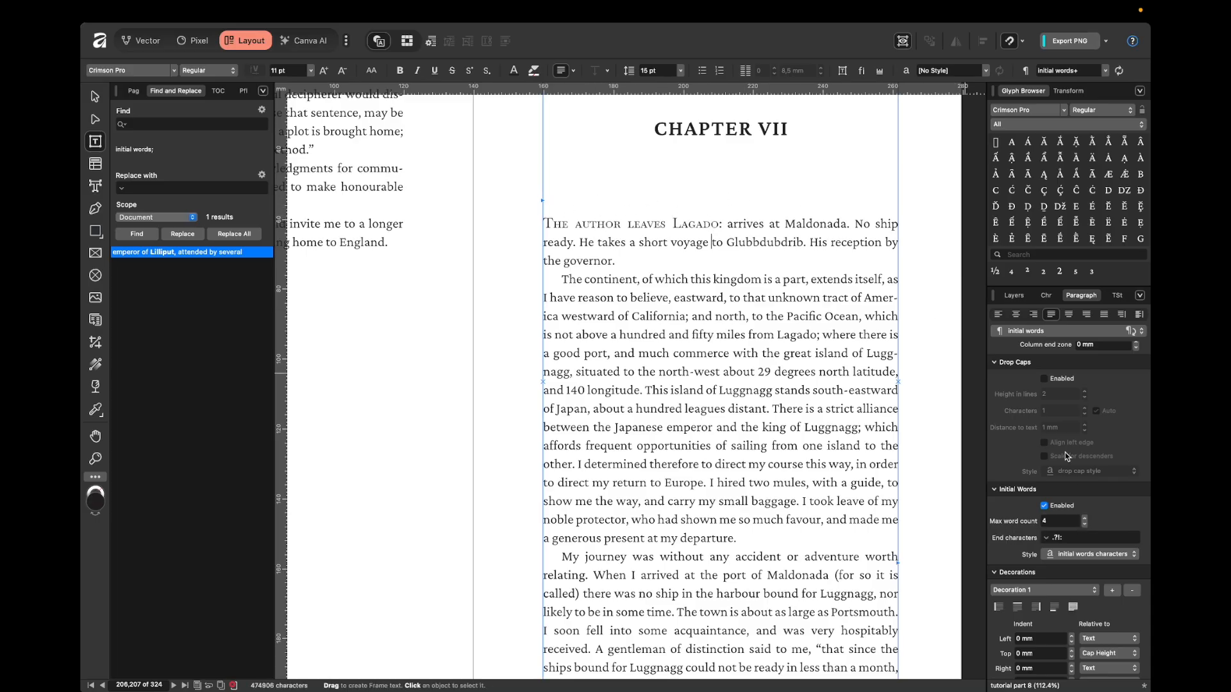
left_click(1084, 517)
left_click(1133, 332)
- Apply the "initial words" paragraph style to Chapter VI's opening paragraph in place of its drop cap style, and deselect the text
scroll(681, 356, "down", 2)
scroll(681, 356, "down", 1)
scroll(680, 357, "up", 10)
scroll(681, 356, "down", 5)
scroll(673, 372, "left", 3)
scroll(518, 328, "up", 2)
left_click(517, 327)
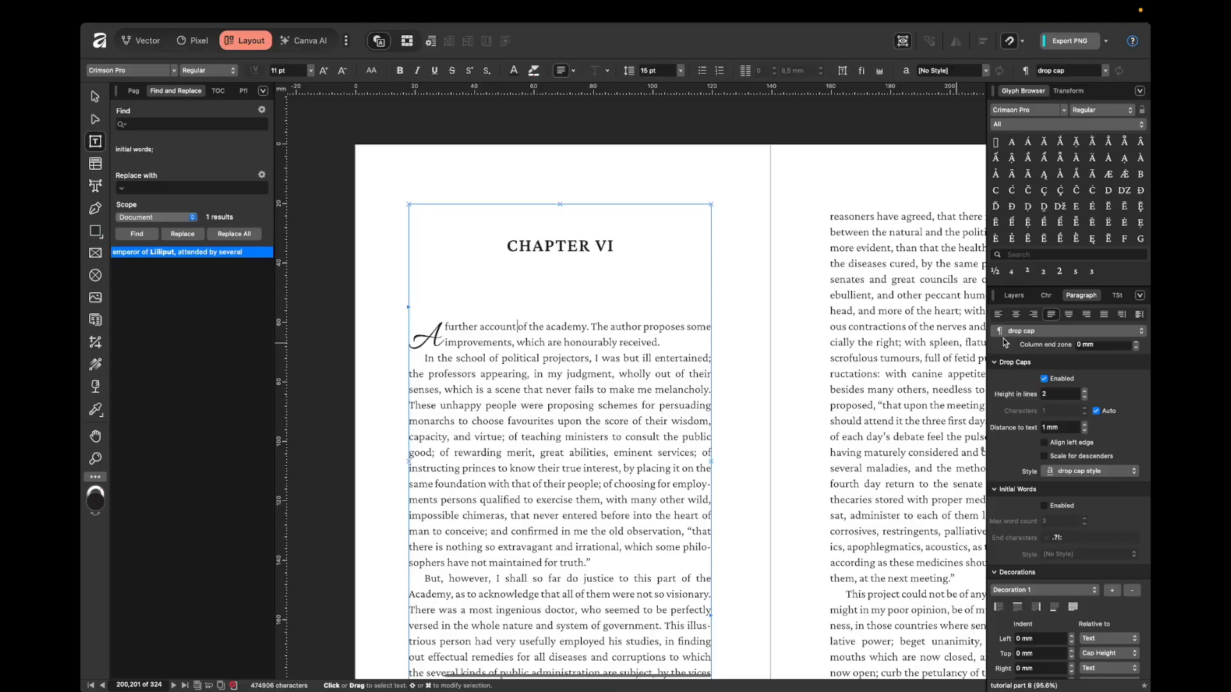
left_click(1117, 296)
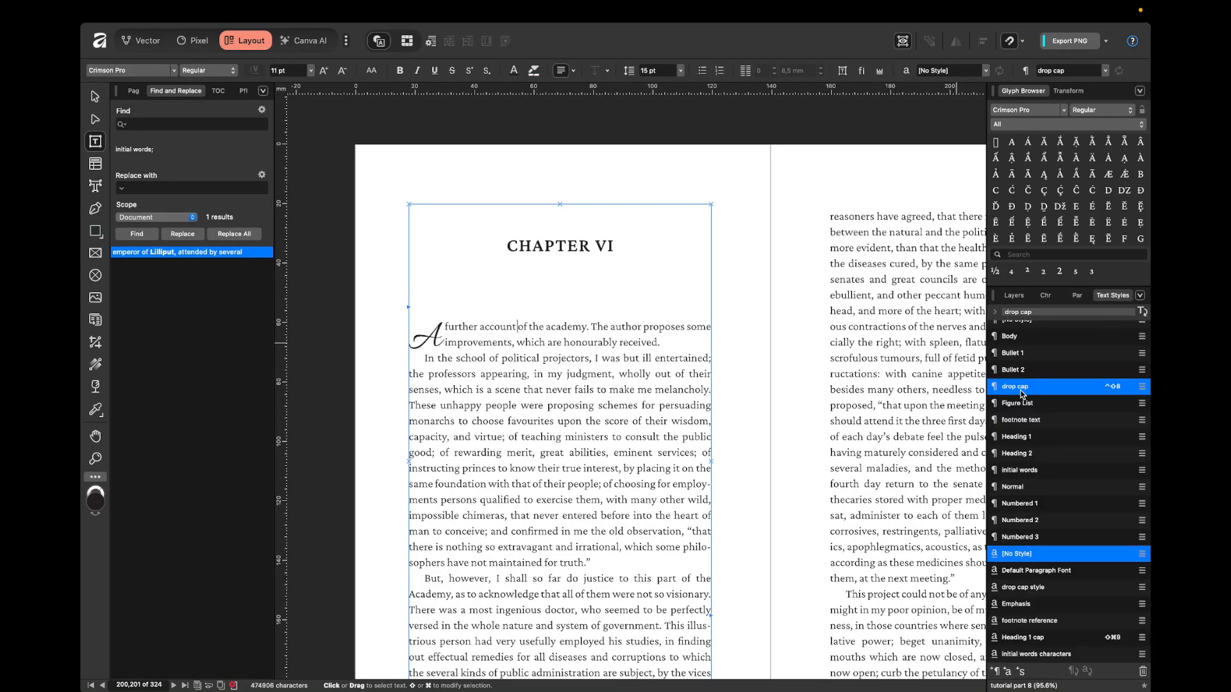
left_click(1024, 470)
left_click(754, 340)
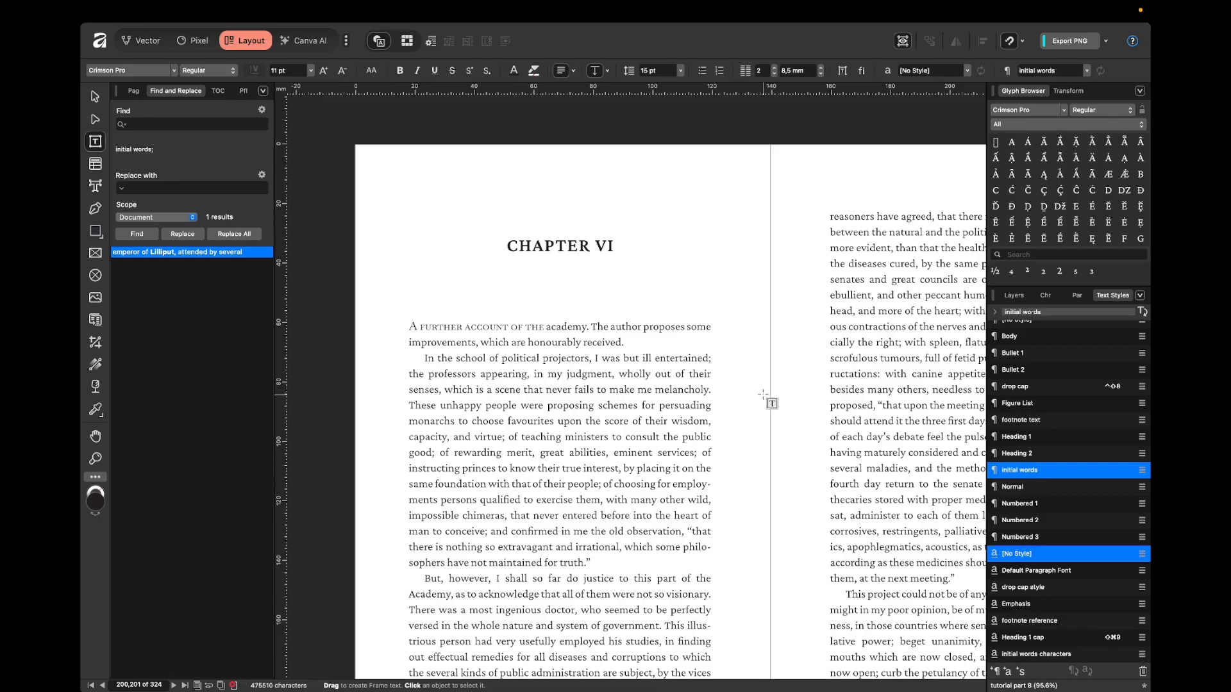
- Set the space before and after the paragraph beginning "He likewise directed" on page 202 to 1 pt each
left_click(596, 375)
left_click(1077, 296)
scroll(1090, 552, "down", 3)
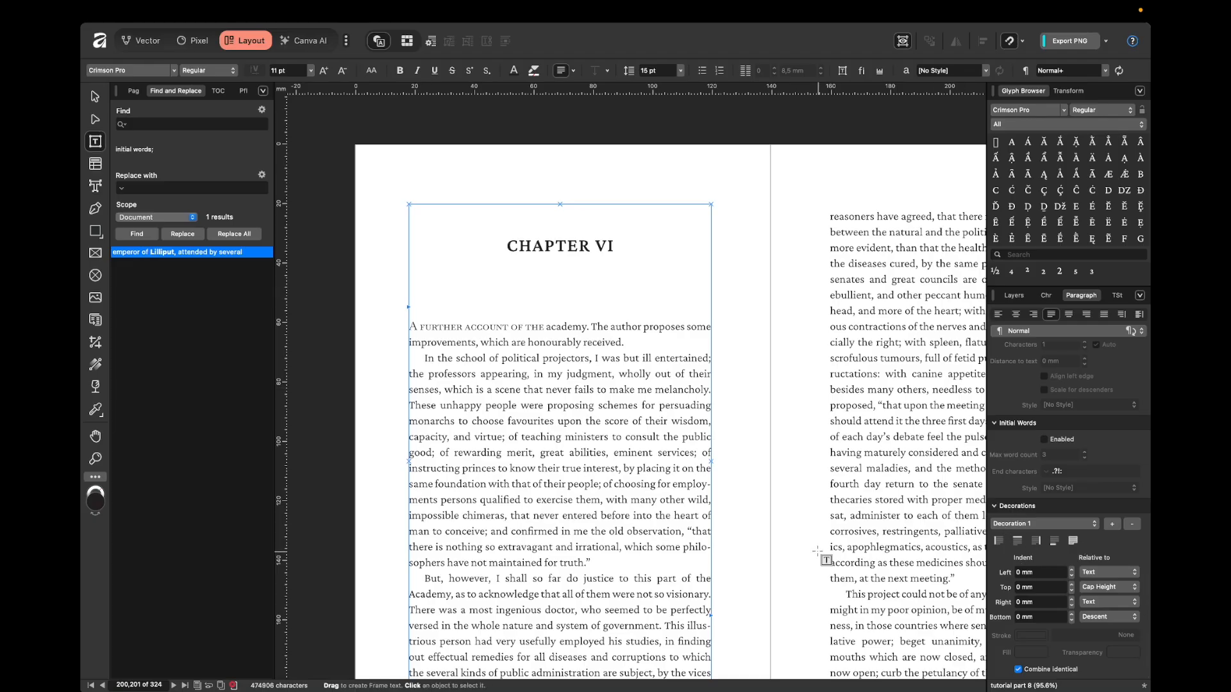
scroll(819, 552, "down", 15)
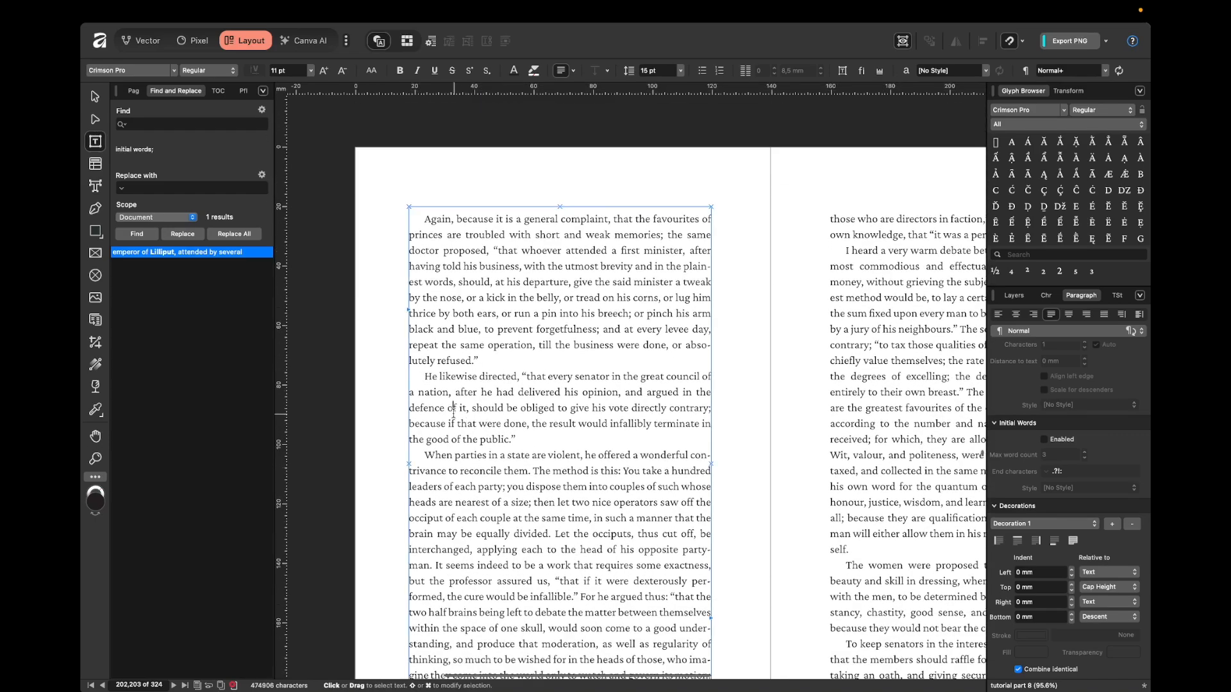
scroll(454, 413, "left", 2)
scroll(482, 413, "up", 1)
scroll(482, 414, "up", 3)
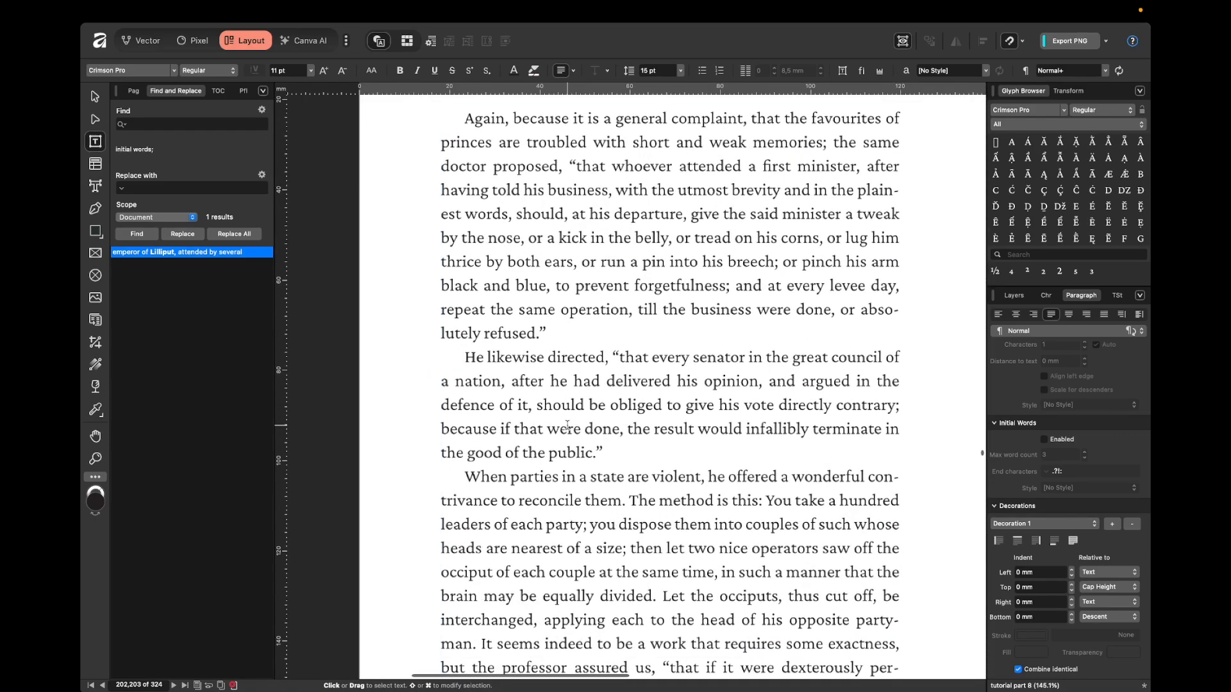
left_click_drag(467, 328, 577, 402)
left_click(540, 348)
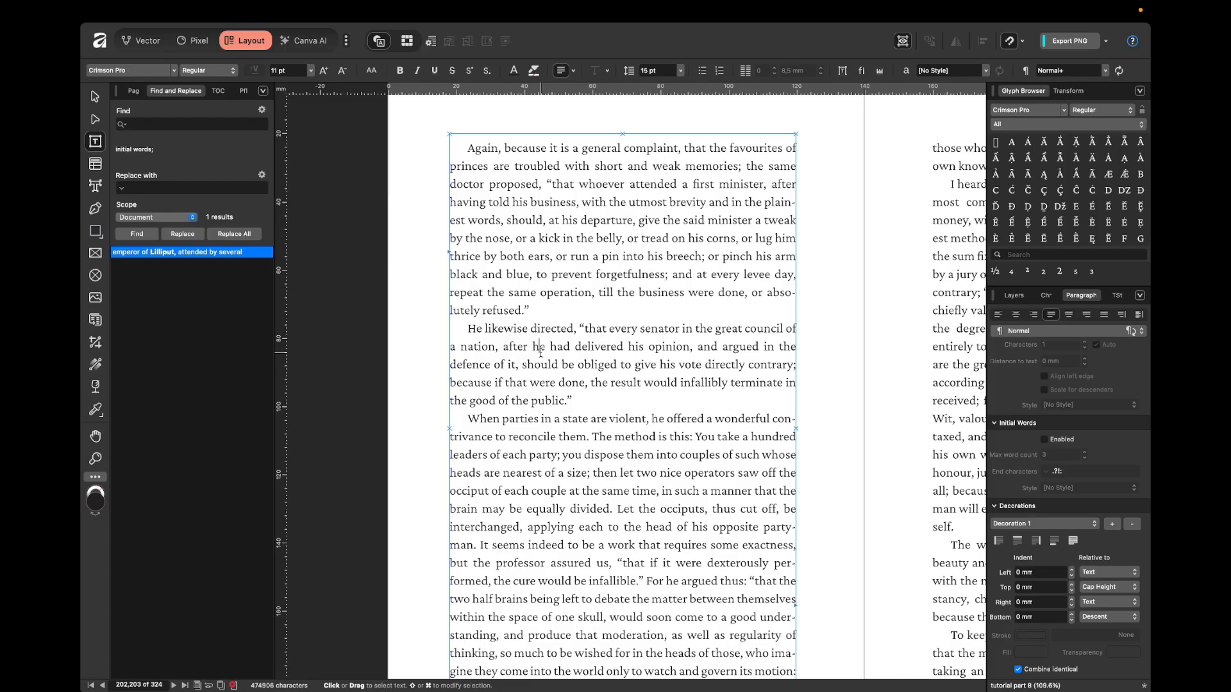
left_click(842, 359)
scroll(839, 366, "down", 2)
scroll(820, 368, "right", 2)
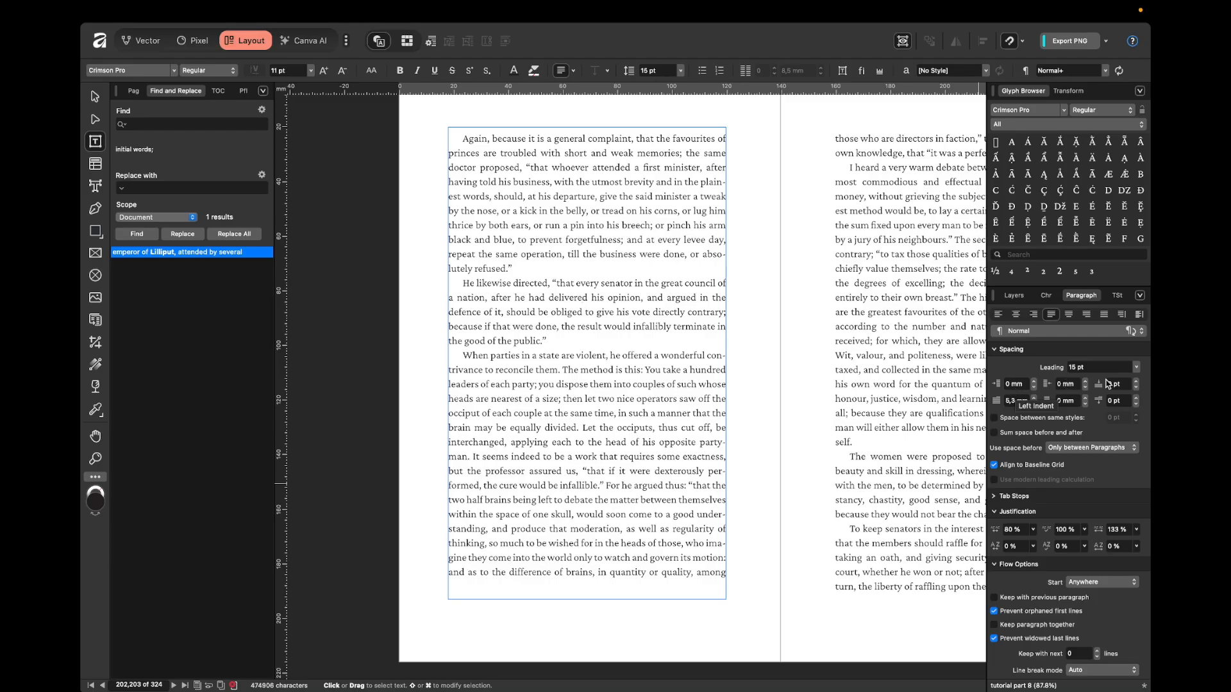
left_click(1124, 385)
type("1")
key("Return")
left_click(1123, 402)
type("1")
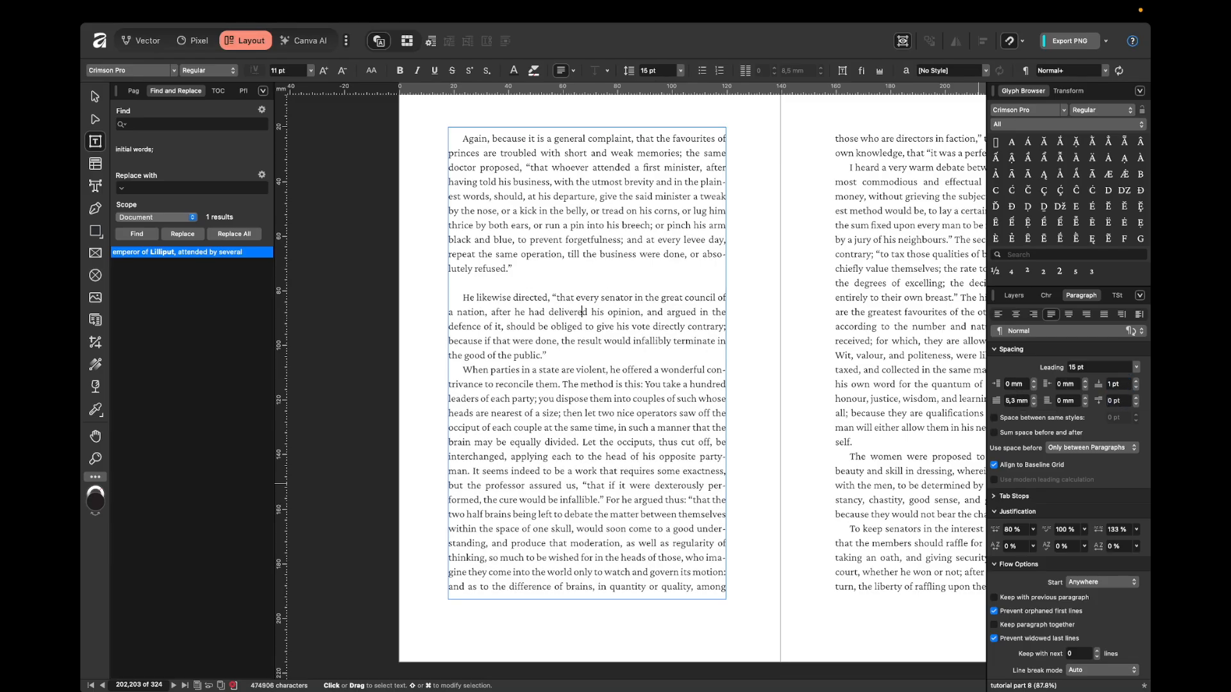
key("Return")
- Set the "He likewise directed" paragraph's first line indent to 0 mm and its left indent to 10 mm
left_click(1024, 400)
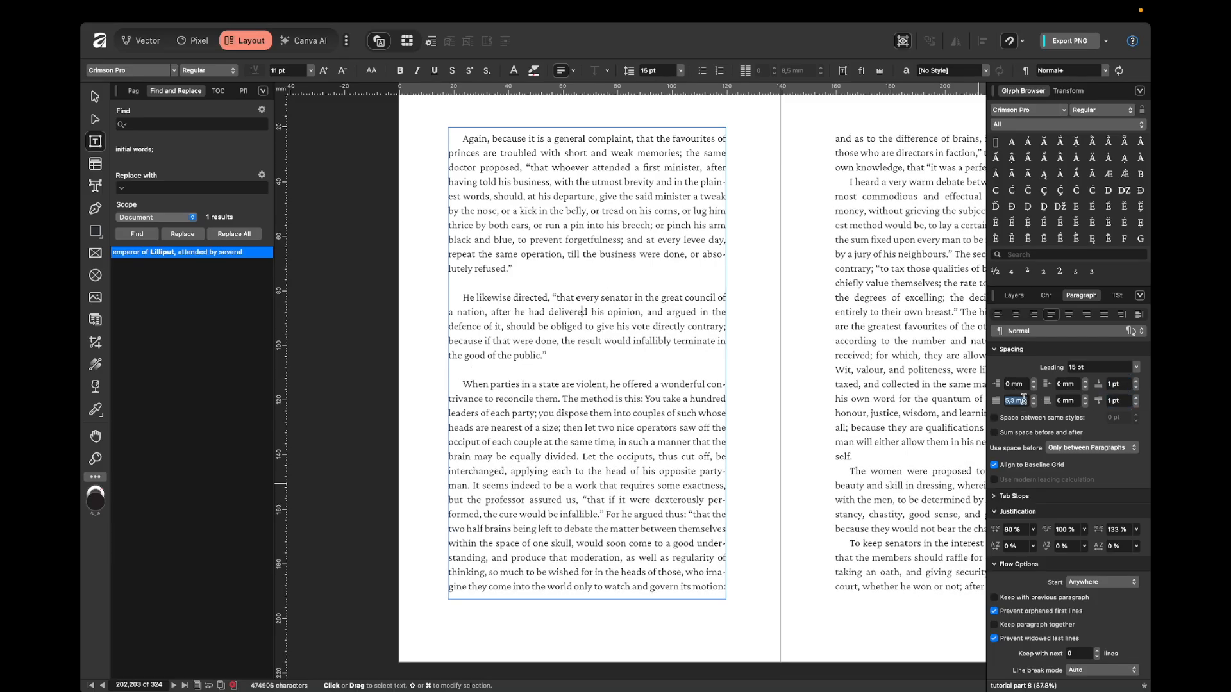
type("0")
key("Return")
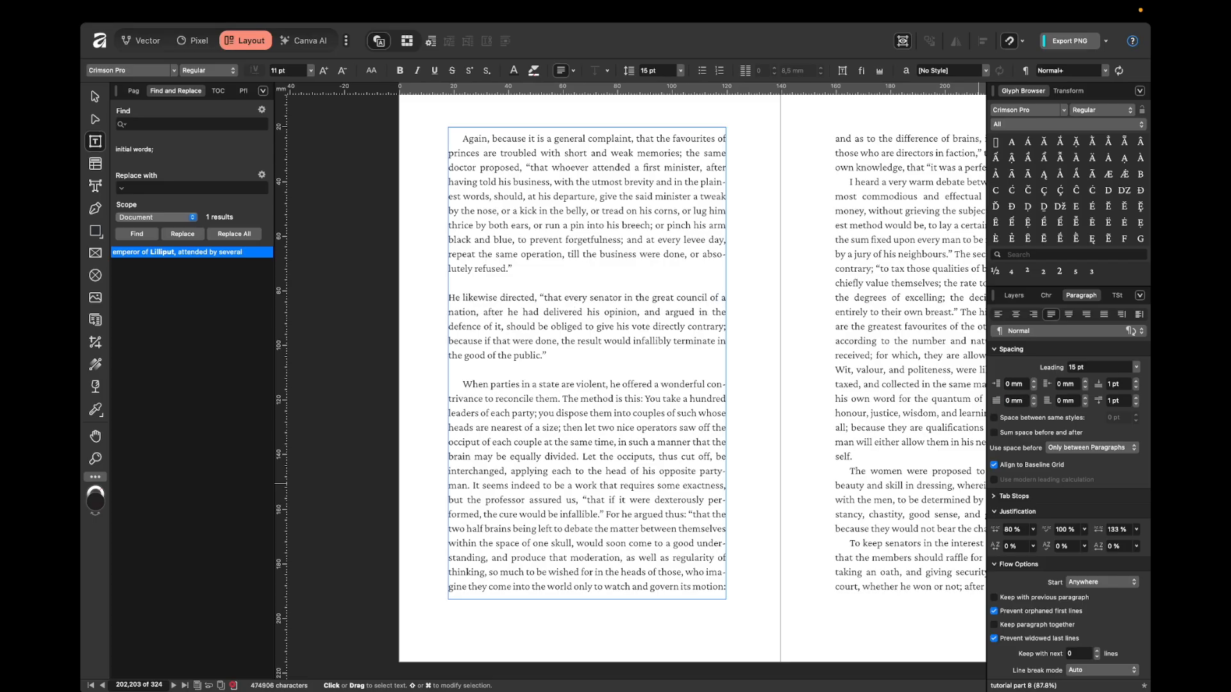
left_click(1018, 386)
type("10")
key("Return")
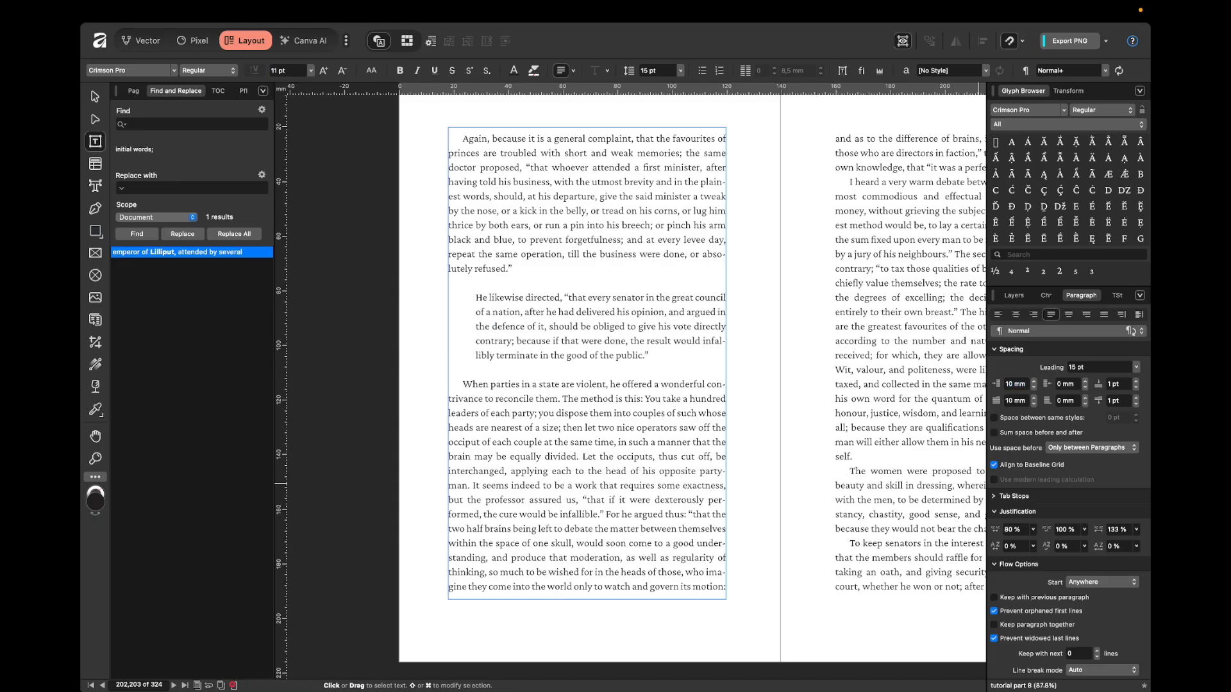
- Add a left-edge decoration line to the "He likewise directed" paragraph
scroll(1113, 477, "down", 6)
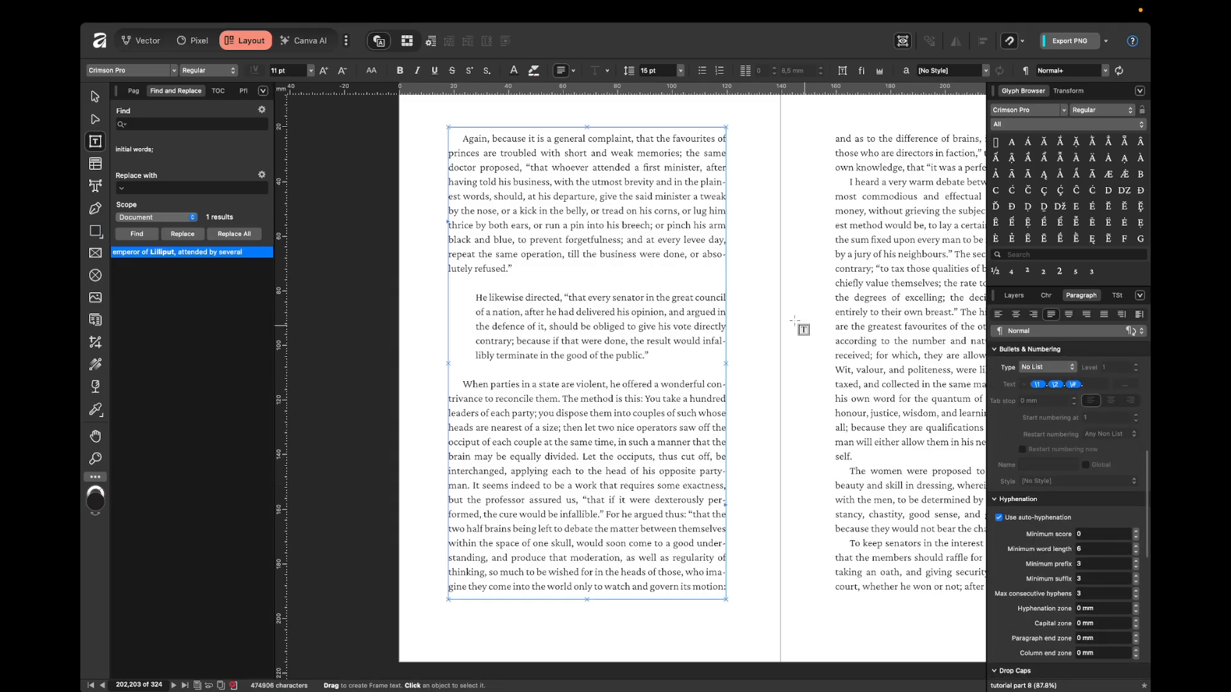
left_click(780, 453)
left_click(589, 325)
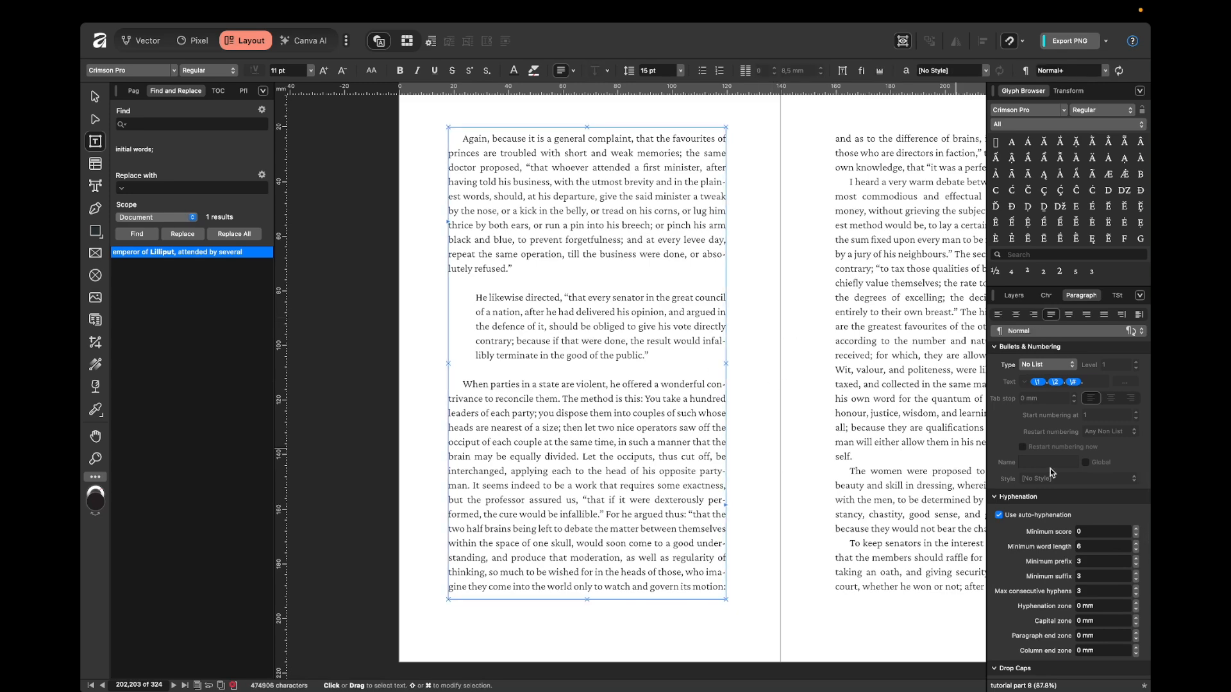
scroll(1148, 507, "down", 5)
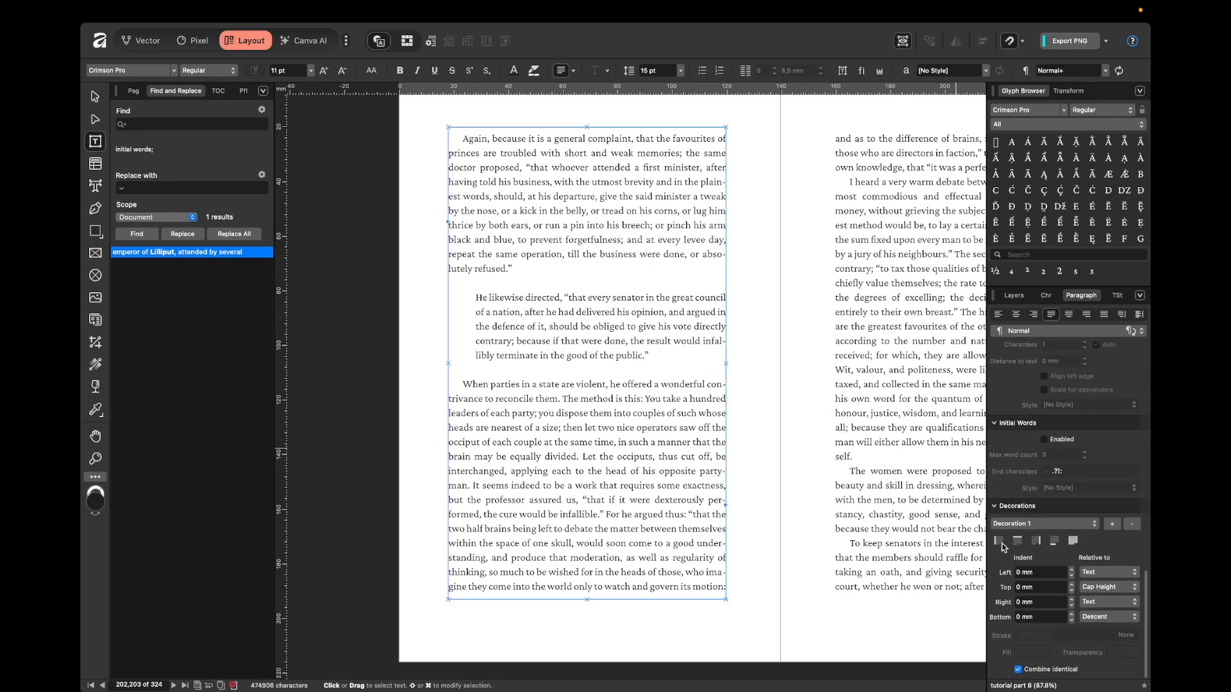
left_click(1001, 546)
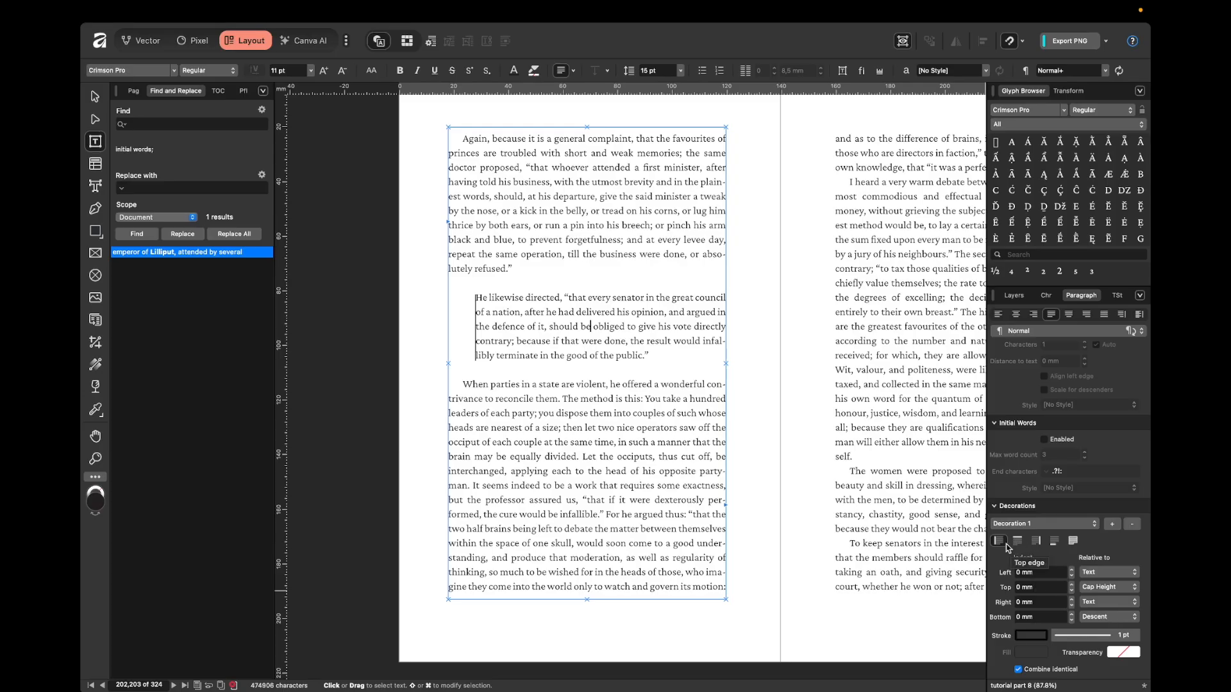
- Try left decoration indents of 2 mm, -1 mm and -4 mm on the "He likewise directed" paragraph and deselect the text
left_click(1036, 572)
type("1")
key("Return")
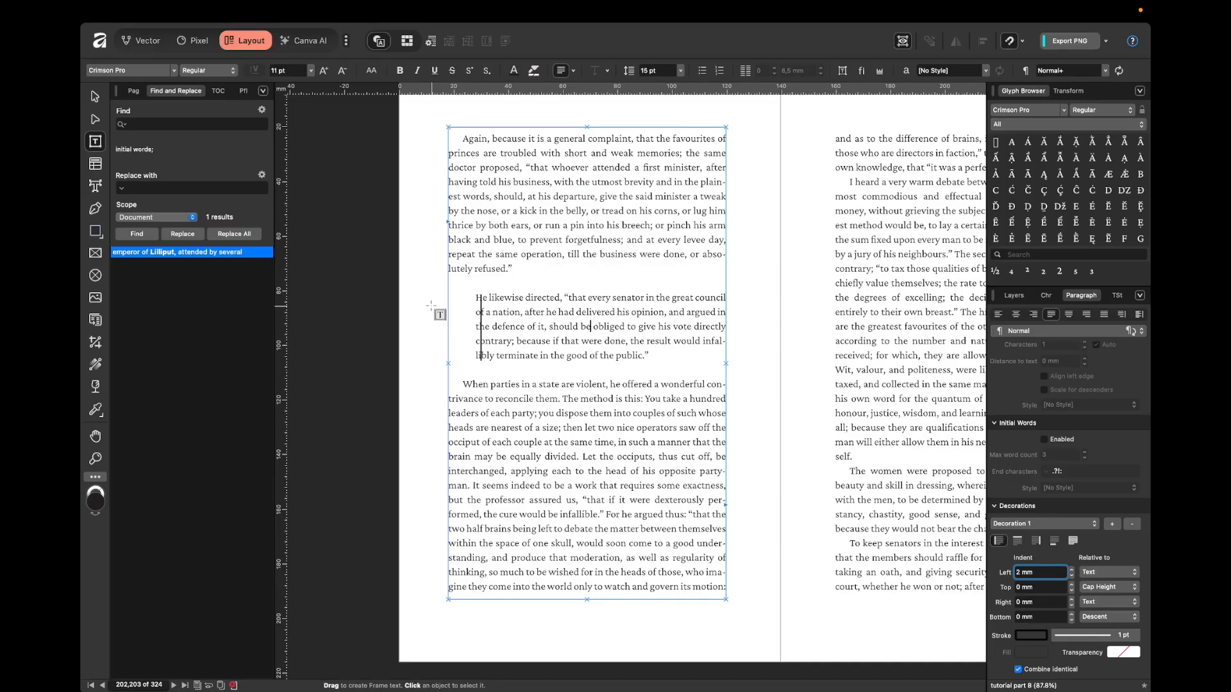
left_click(1055, 571)
type("-1")
key("Return")
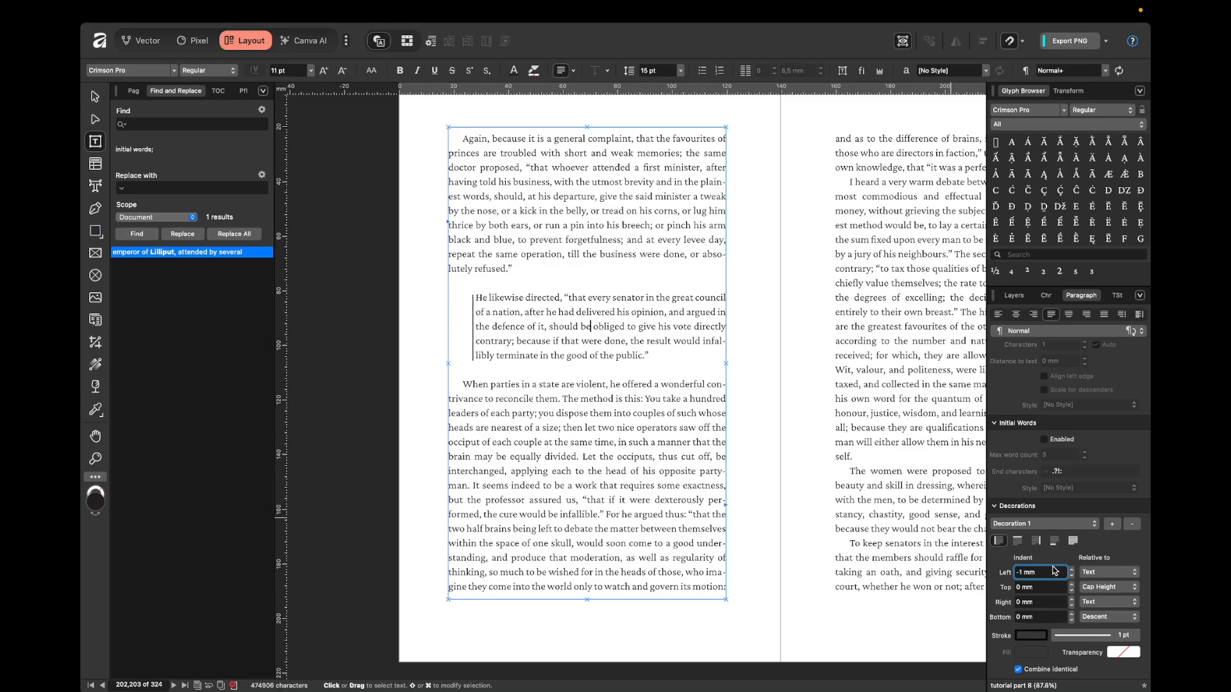
scroll(1049, 574, "down", 1)
scroll(1049, 575, "down", 1)
key("Down")
left_click(770, 342)
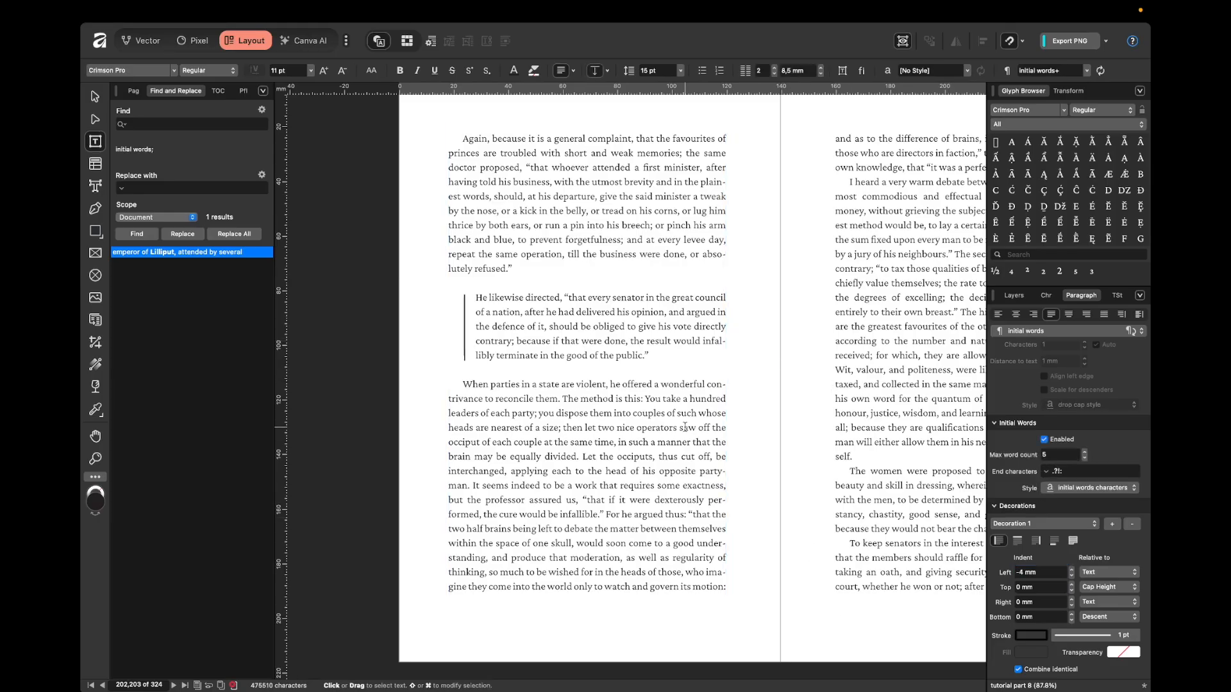
- Make the paragraph's left decoration relative to Column, set its left decoration indent to 0 mm, and deselect the text
left_click(585, 326)
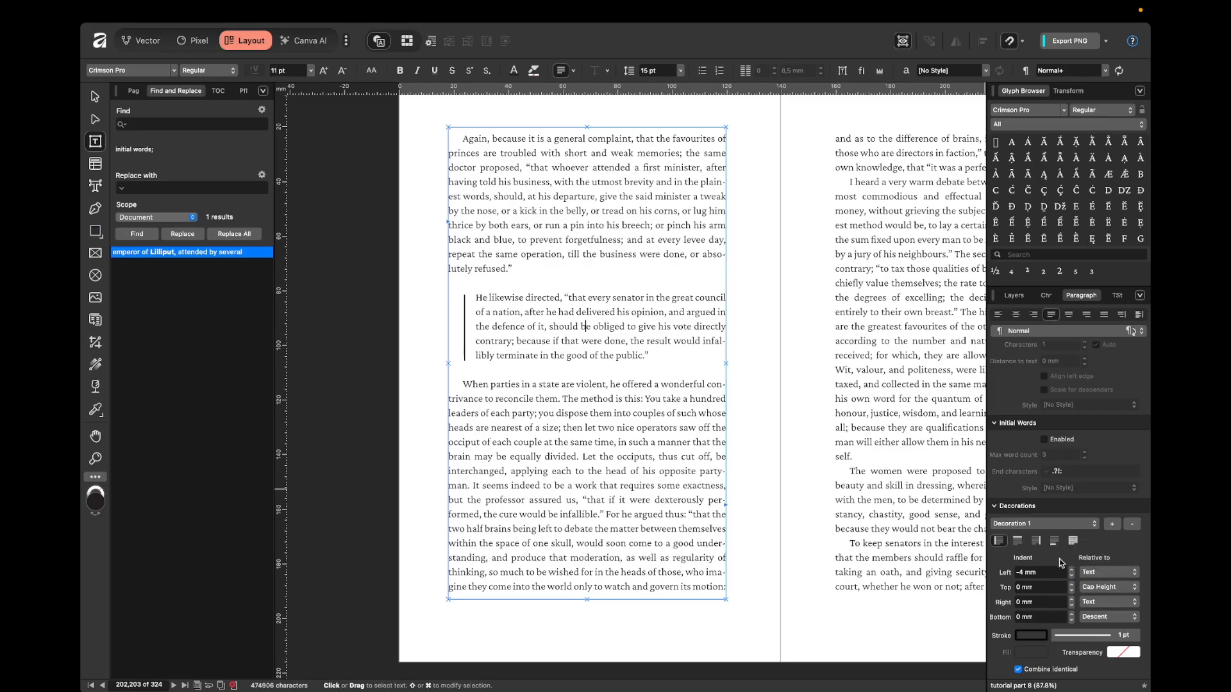
left_click(1115, 577)
left_click(1098, 550)
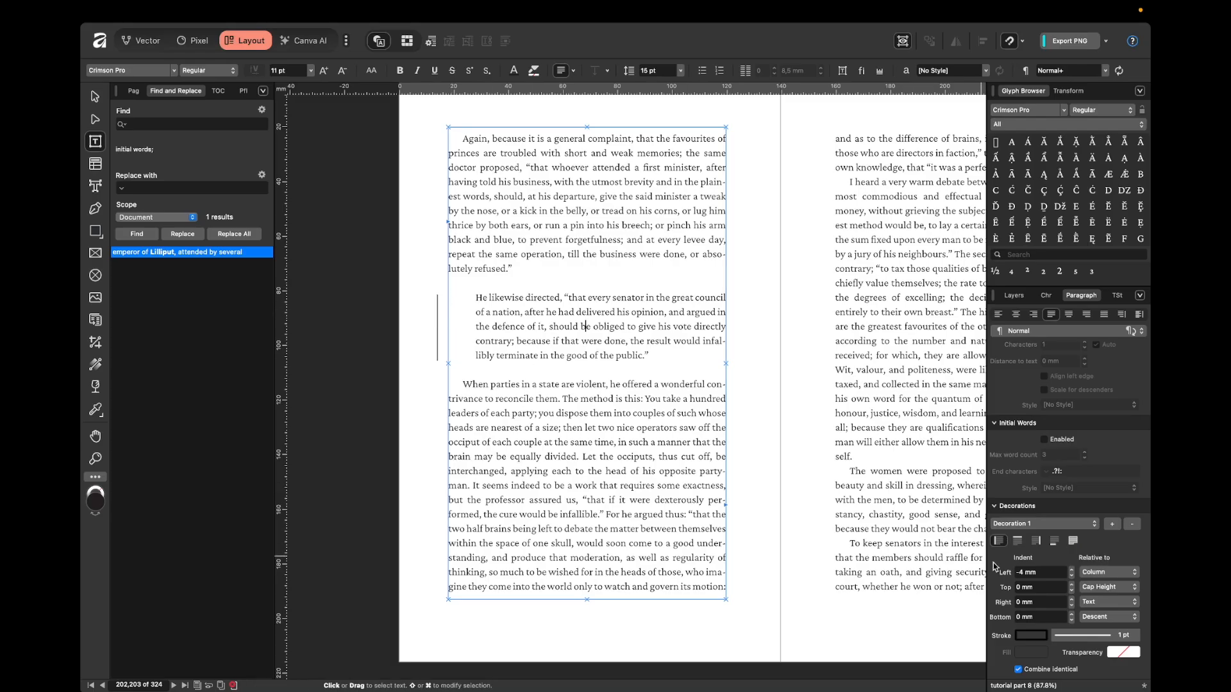
left_click(1028, 572)
type("0")
key("Return")
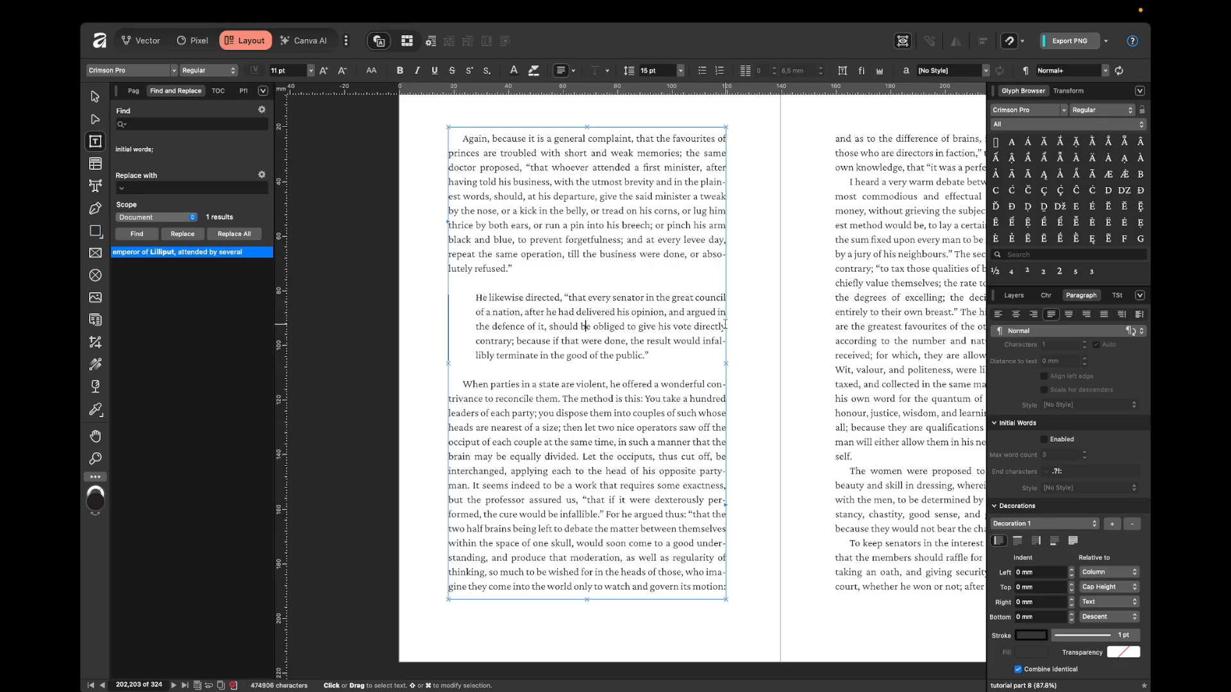
left_click(772, 318)
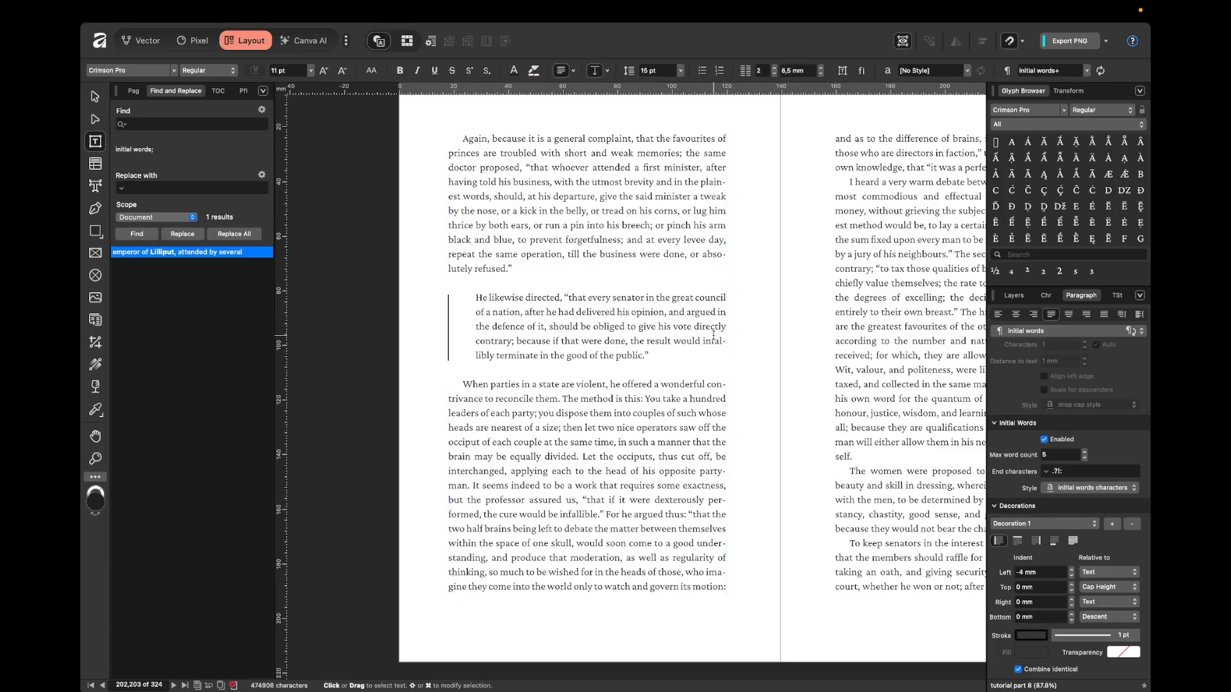
- Set the left indent of the "He likewise directed" paragraph to 5 mm and deselect the text
left_click(518, 308)
scroll(1090, 436, "up", 10)
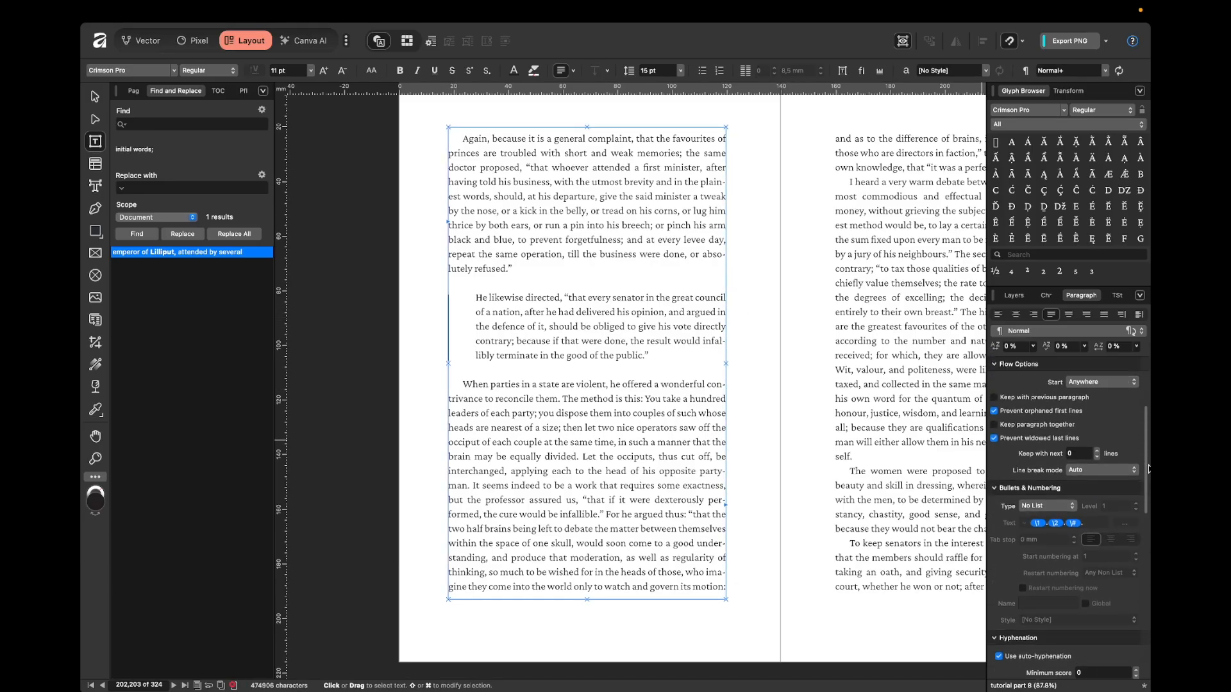
left_click(1020, 385)
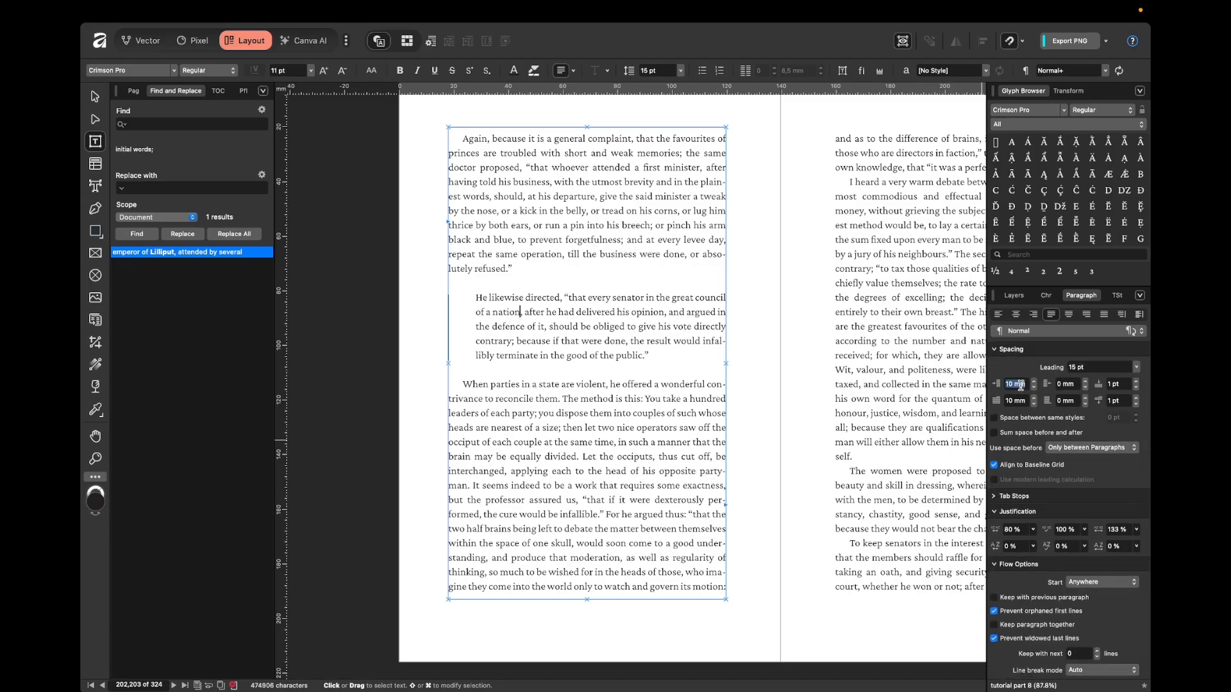
type("5")
key("Return")
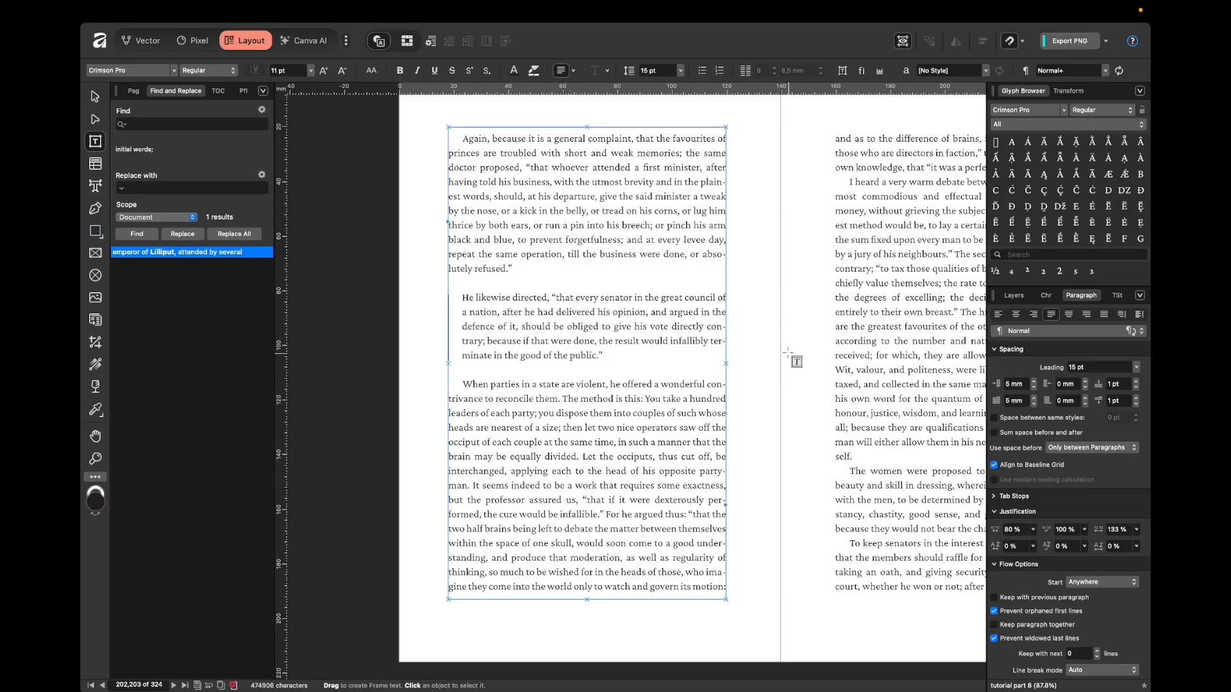
left_click(767, 350)
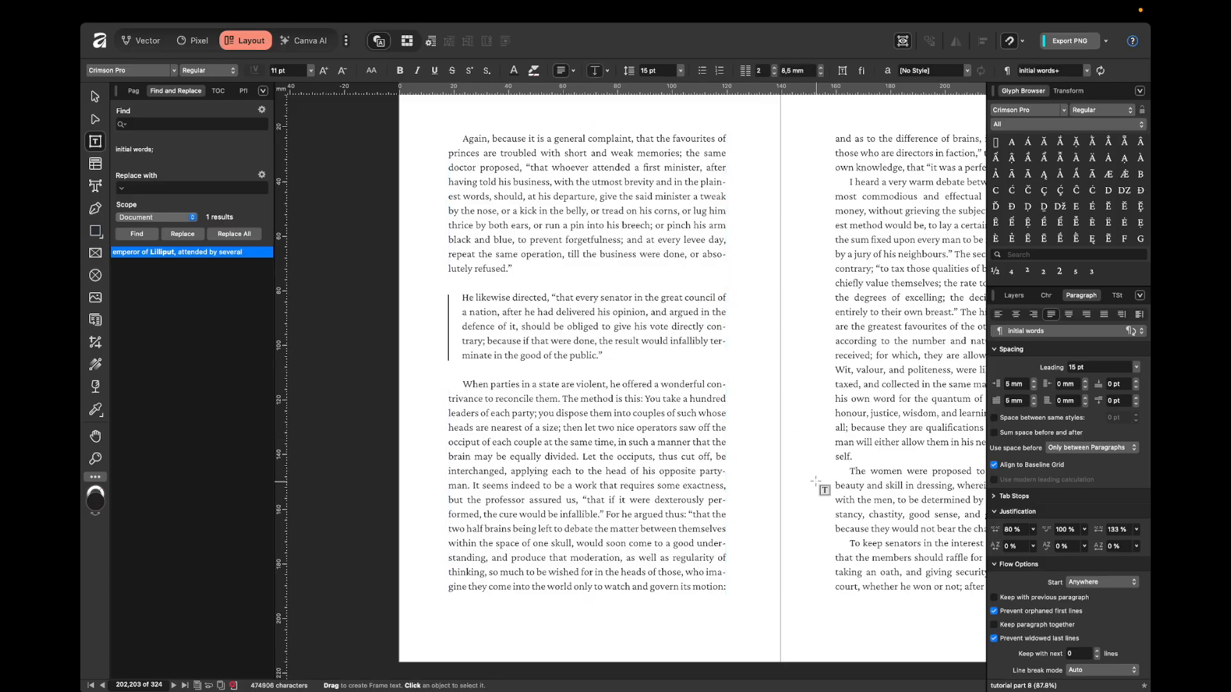
- Add a right-edge decoration line to the "He likewise directed" paragraph
left_click(607, 313)
scroll(1149, 562, "down", 5)
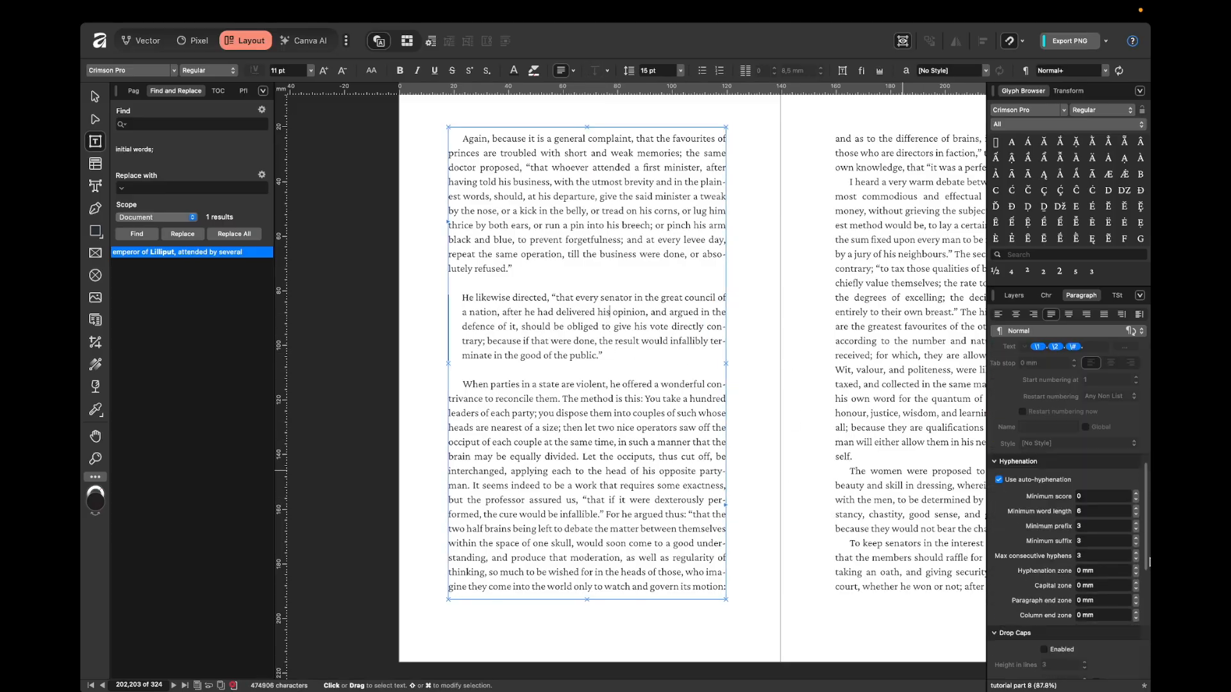
scroll(1150, 561, "down", 5)
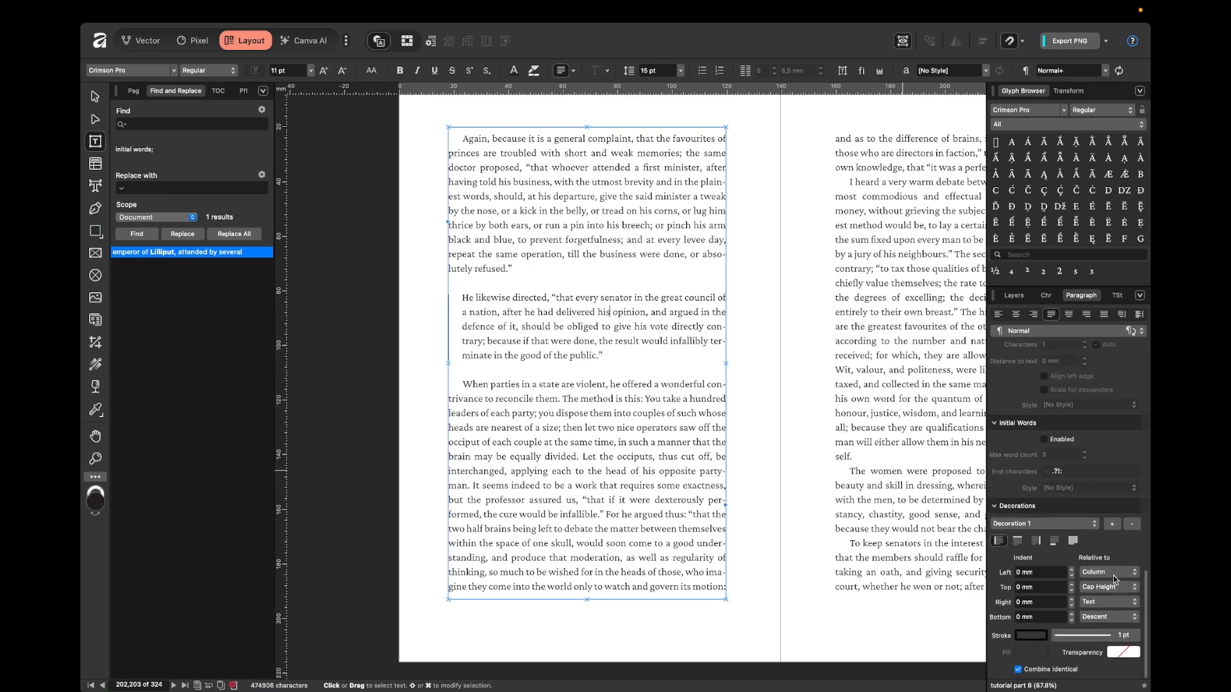
left_click(1035, 540)
- Set the right indent of the "He likewise directed" paragraph to 5 mm
scroll(1149, 464, "up", 8)
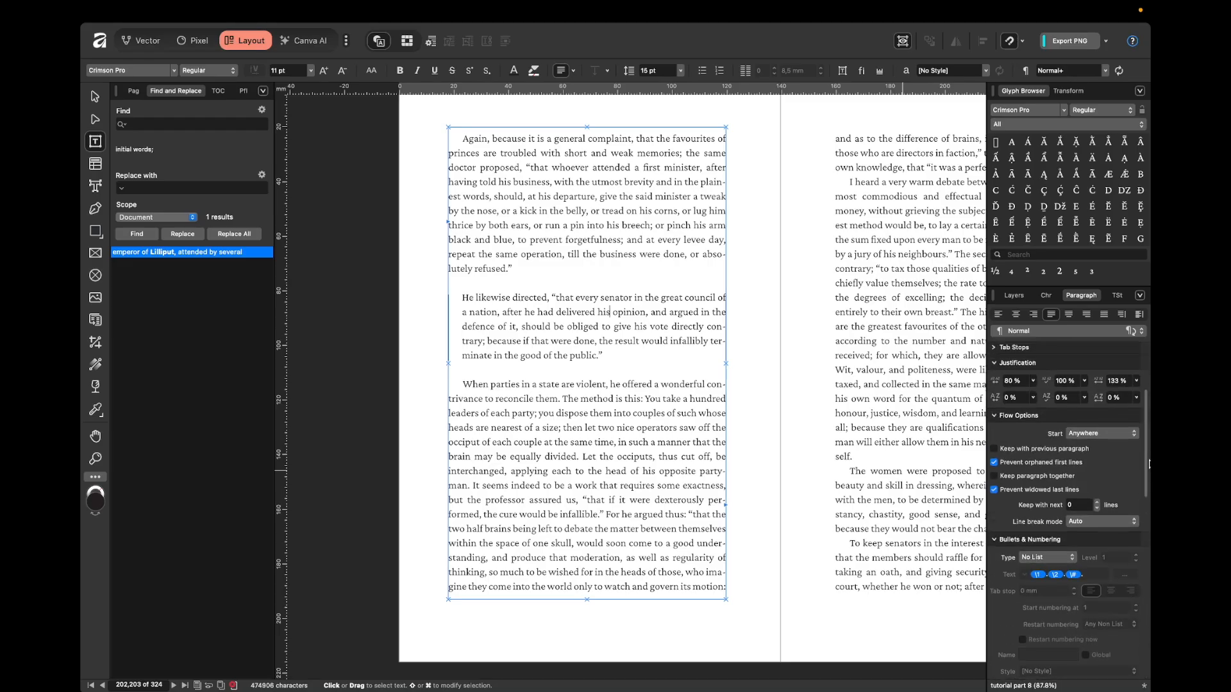
scroll(1150, 464, "down", 2)
left_click(1069, 386)
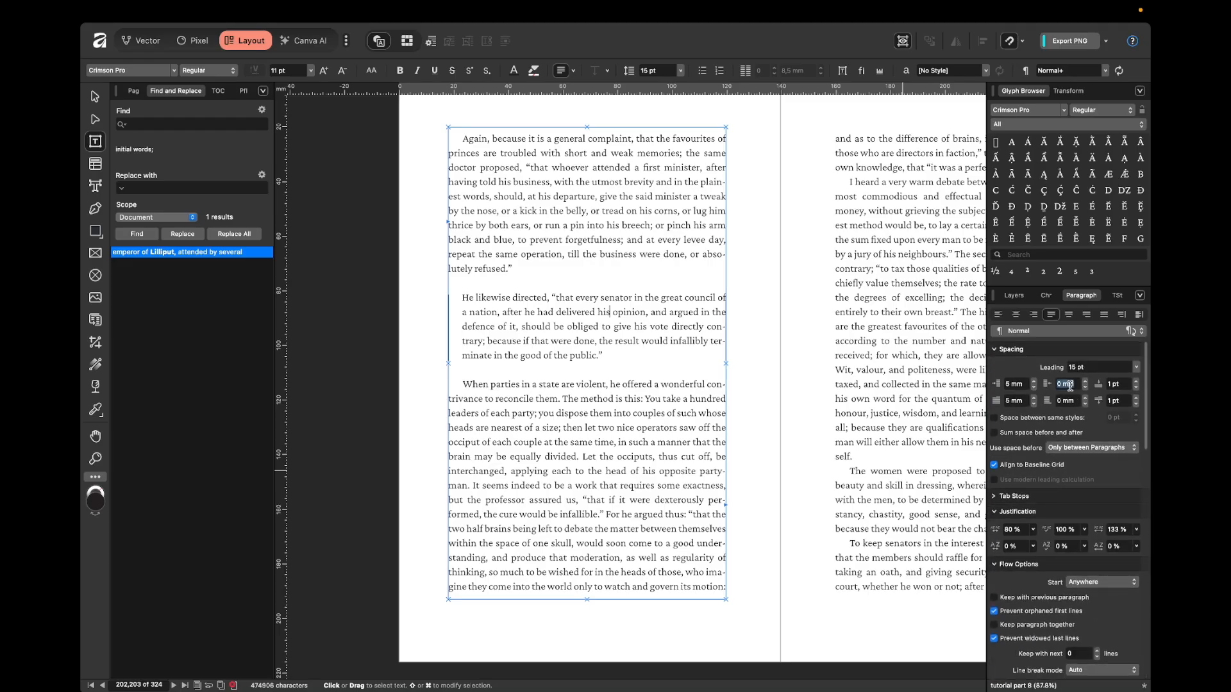
type("5")
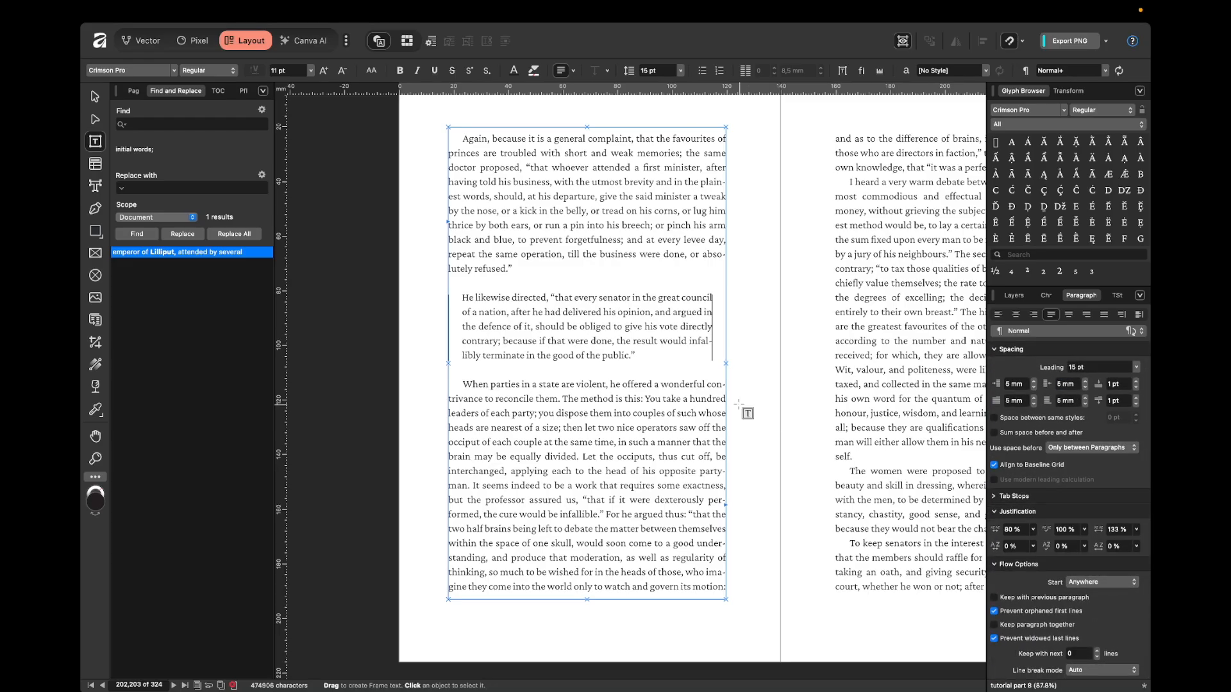
- Make the paragraph's right decoration relative to Column and deselect the text
scroll(1149, 569, "down", 10)
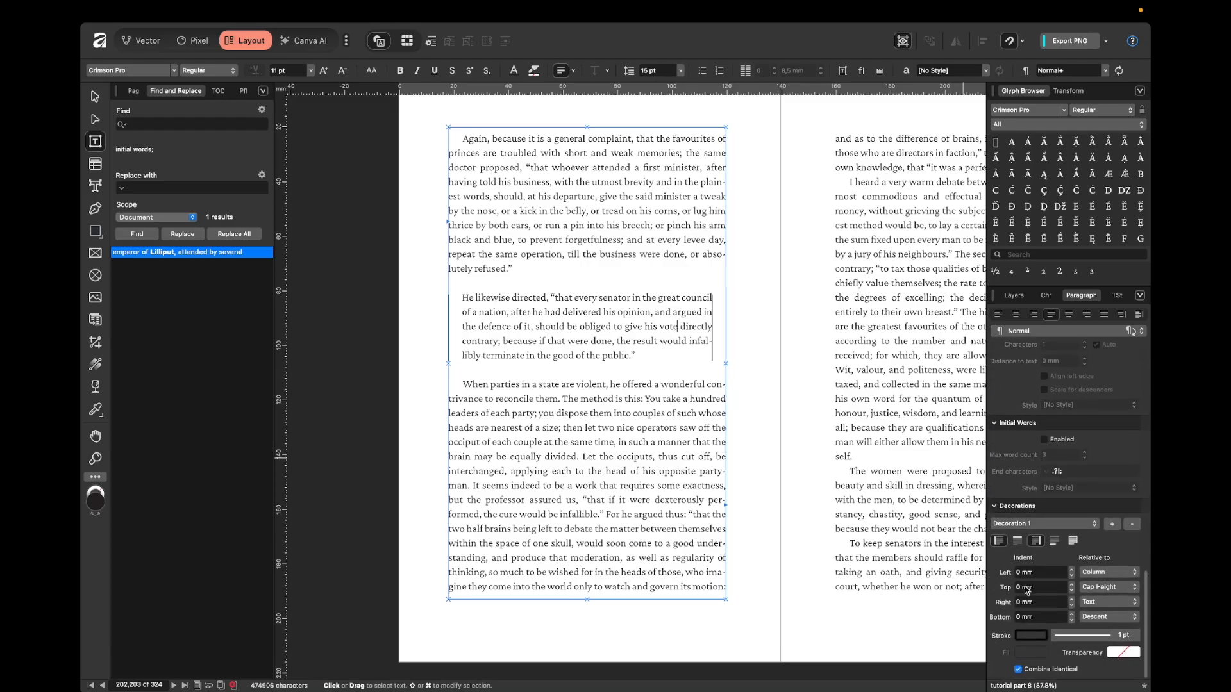
left_click(1092, 606)
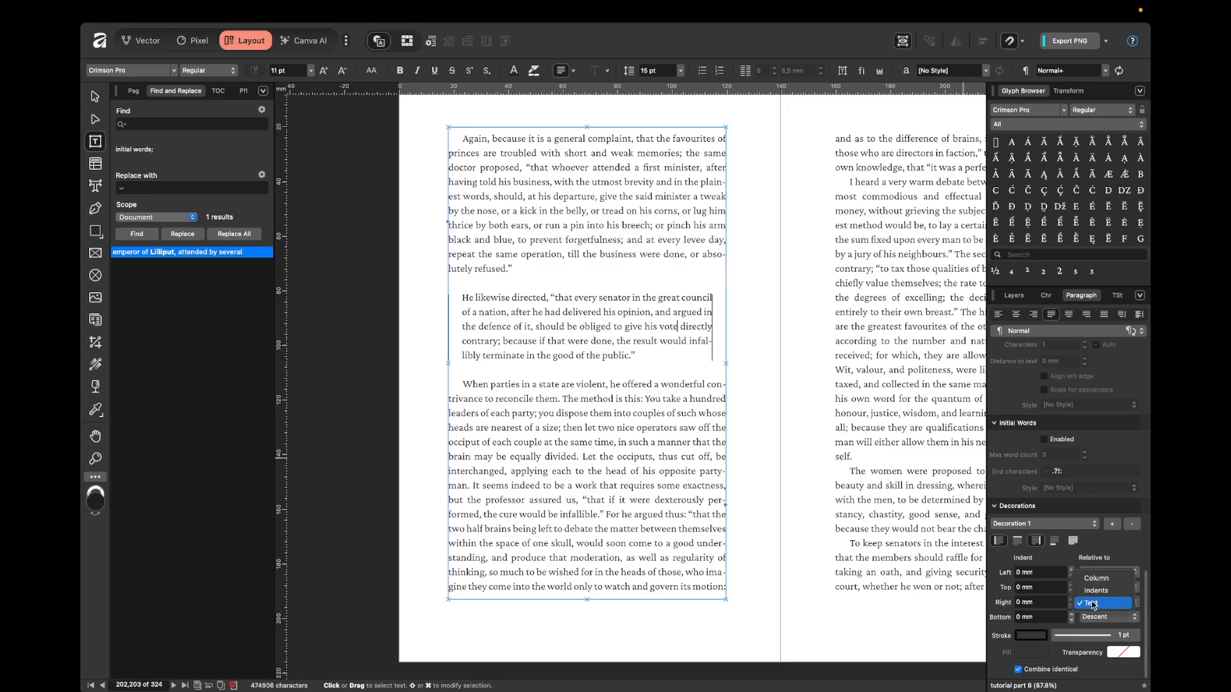
left_click(1097, 580)
left_click(783, 356)
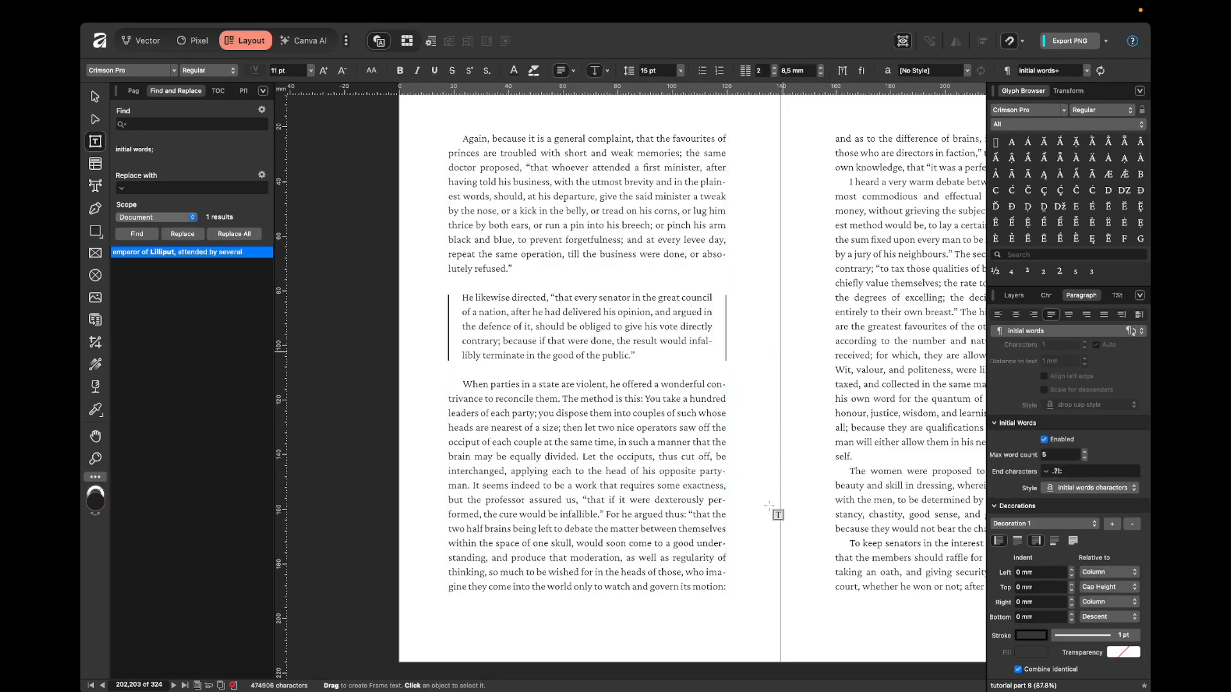
left_click(629, 328)
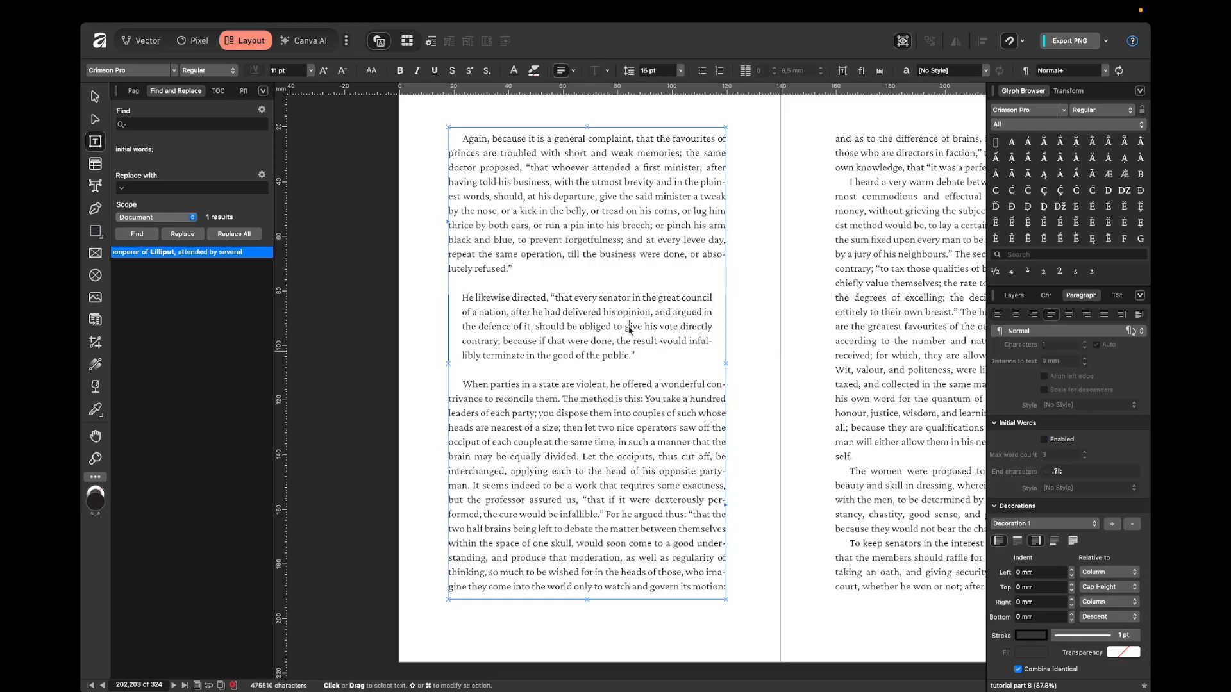
left_click(786, 359)
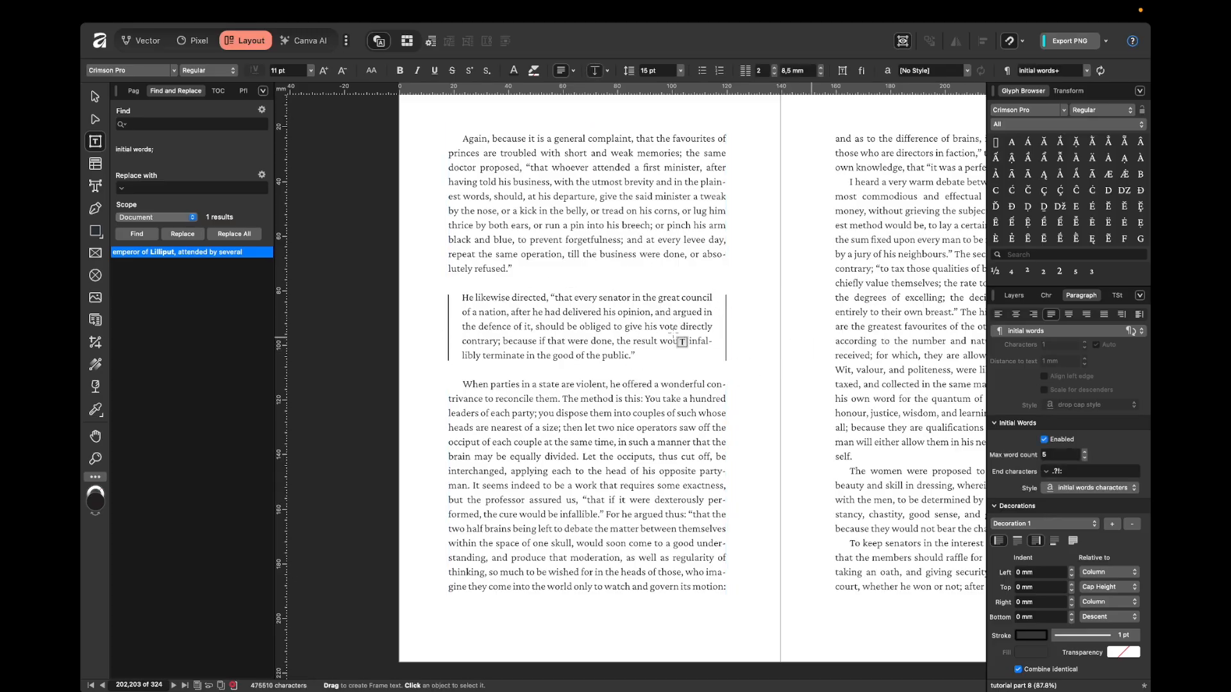
left_click(645, 338)
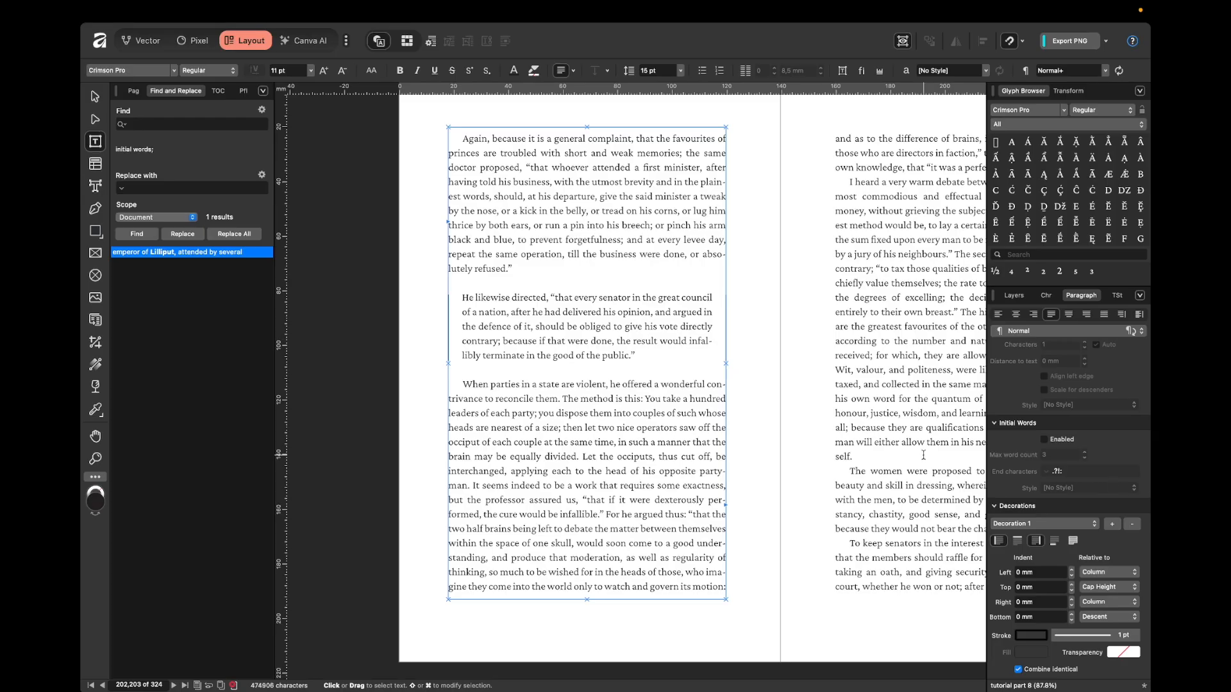
left_click(804, 347)
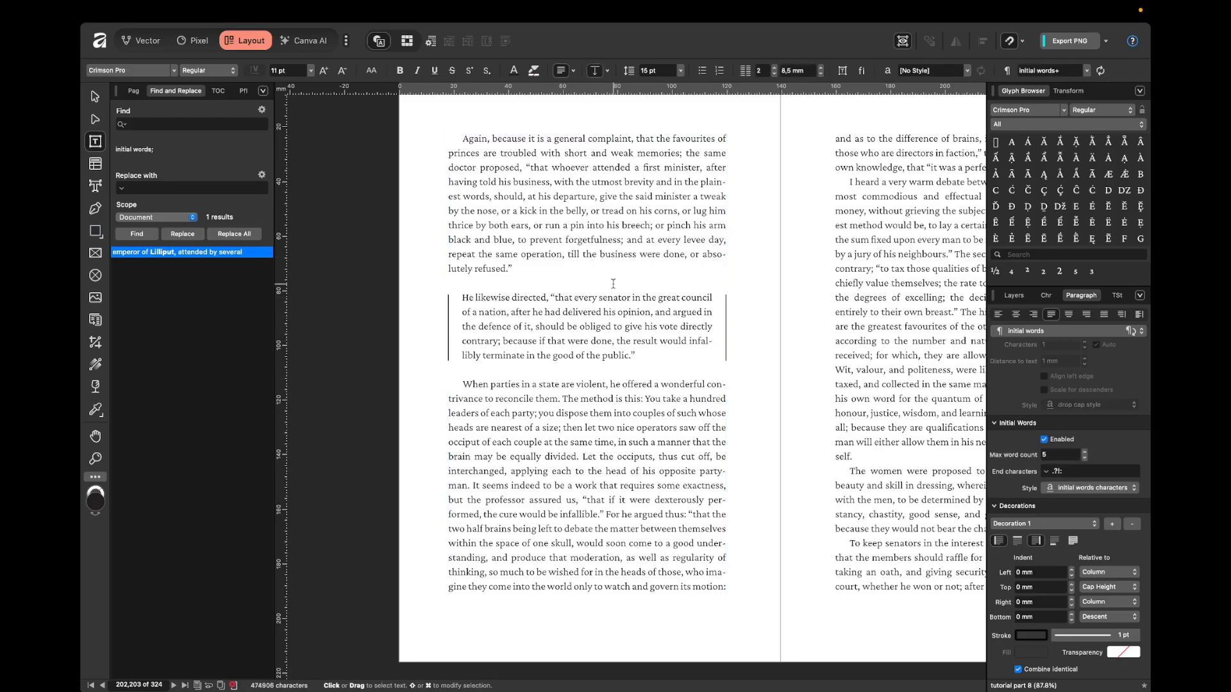
- Set both the space before and the space after the "He likewise directed" paragraph to 16 pt
left_click(590, 340)
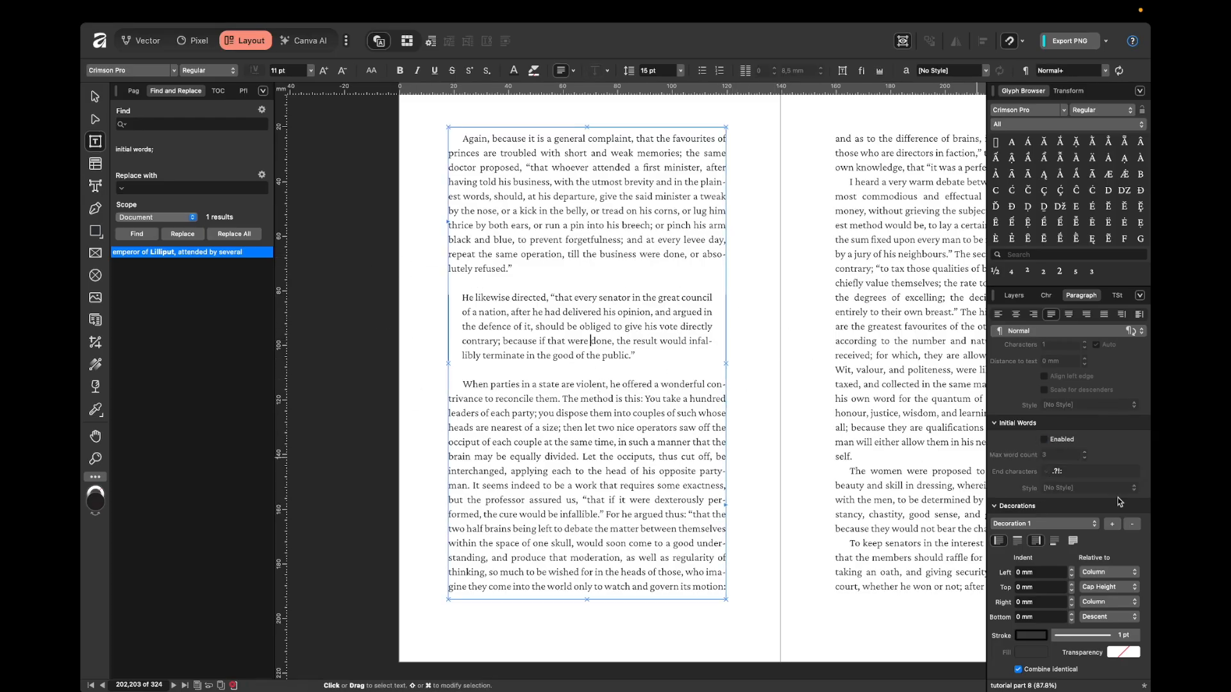
left_click(1121, 387)
type("16")
key("Return")
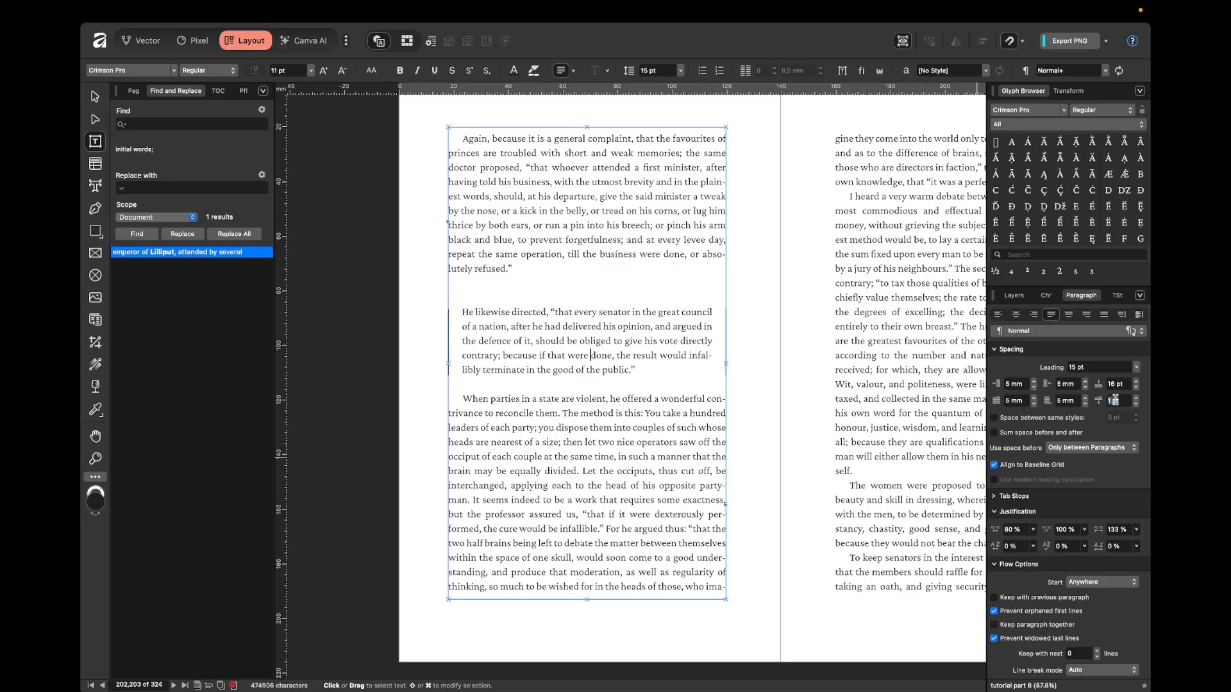
key("Return")
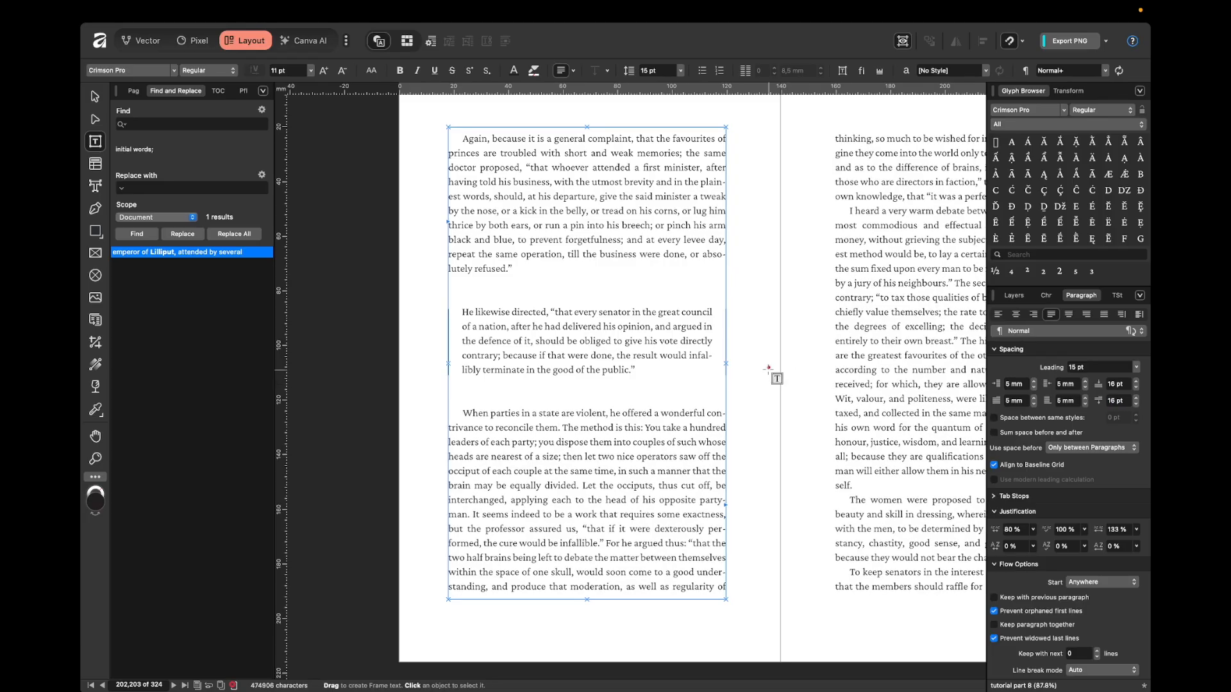
- Add top and bottom decoration lines to the "He likewise directed" paragraph to complete a frame around it
scroll(552, 310, "up", 4)
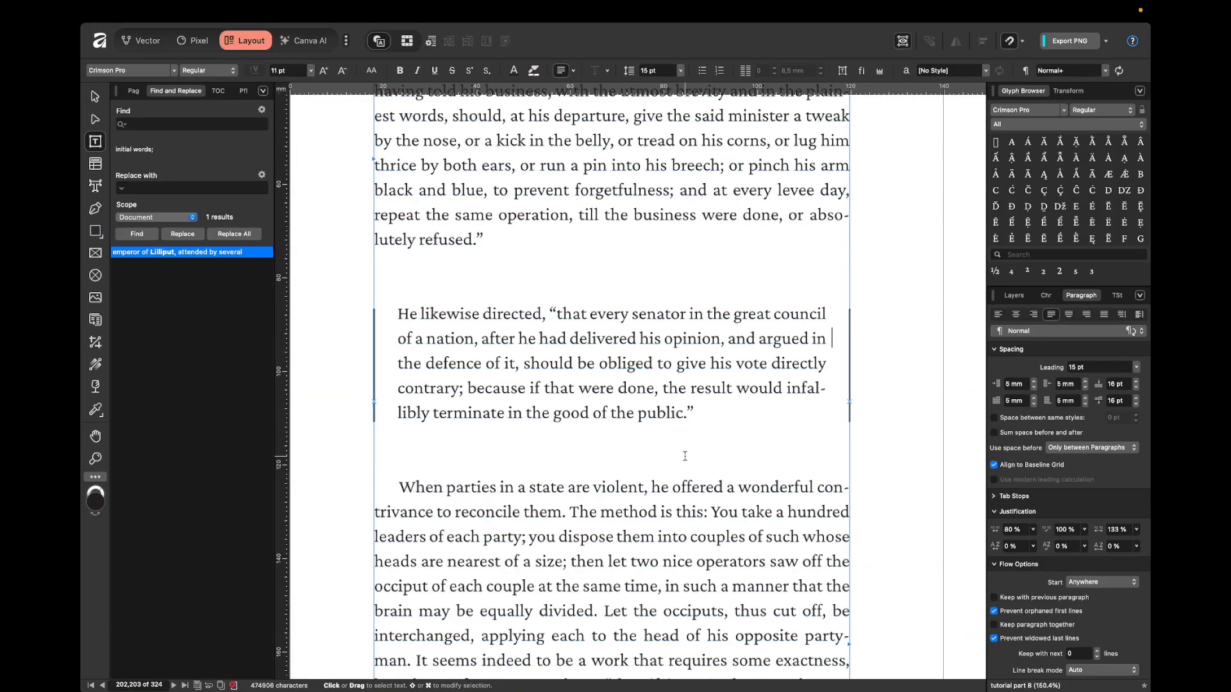
scroll(667, 456, "down", 3)
left_click(713, 413)
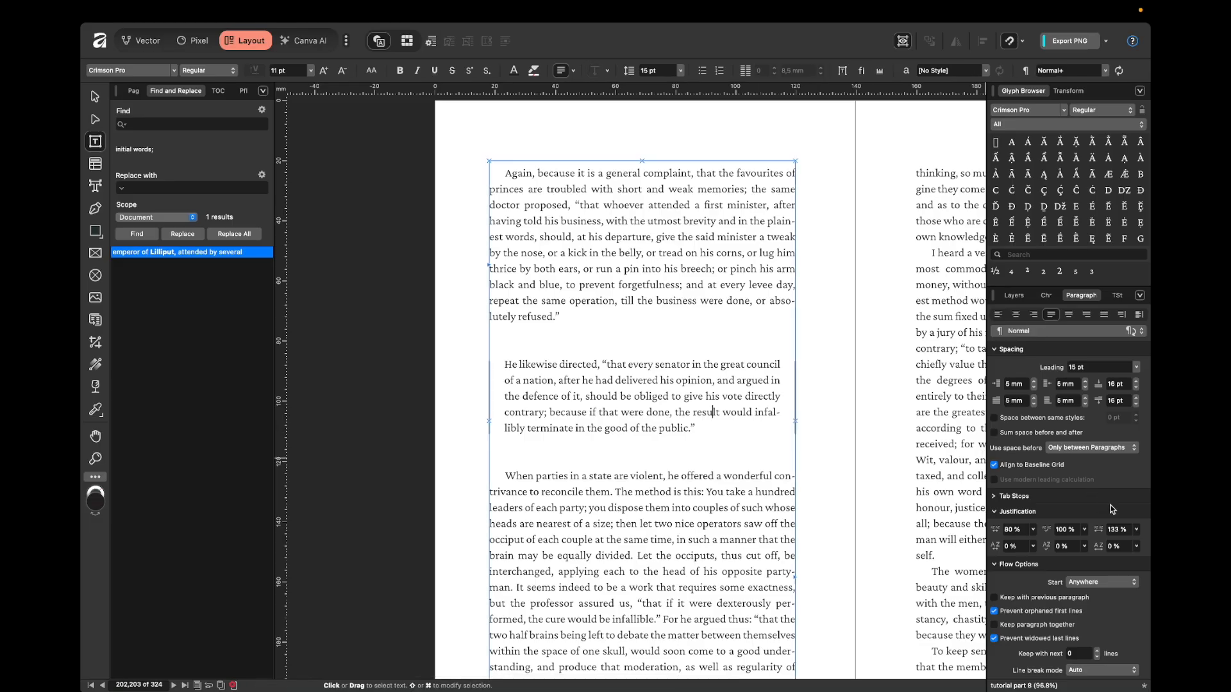
scroll(1129, 547, "down", 5)
scroll(1130, 547, "down", 5)
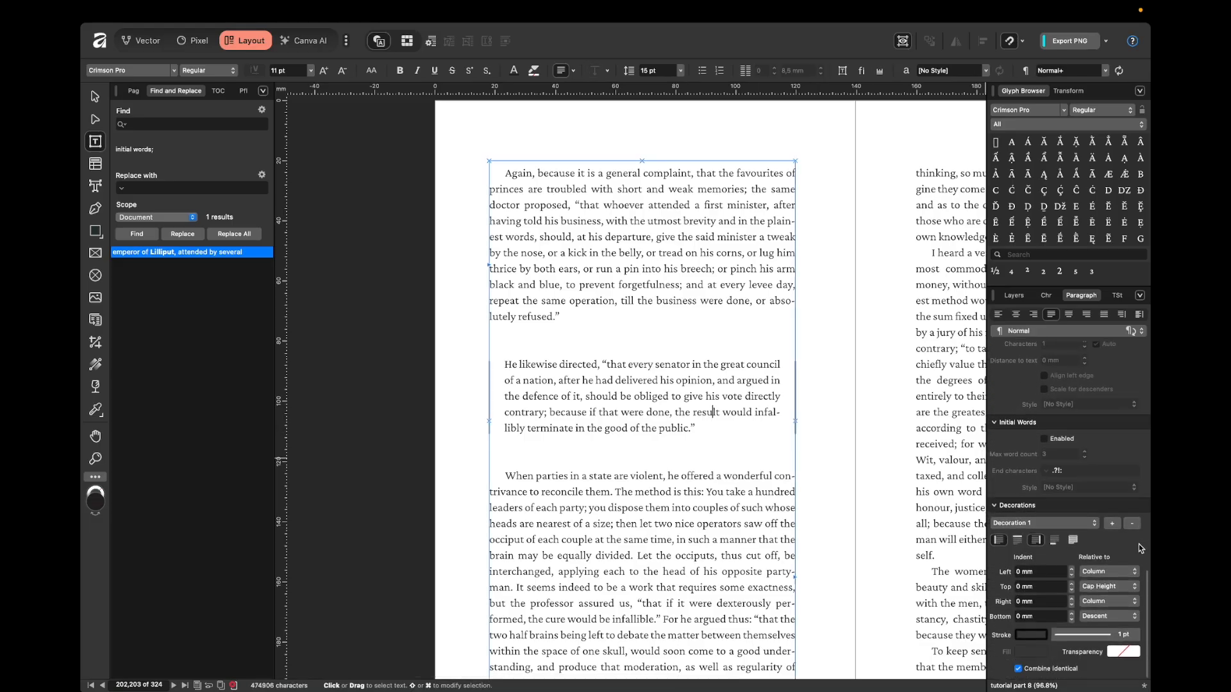
left_click(1020, 542)
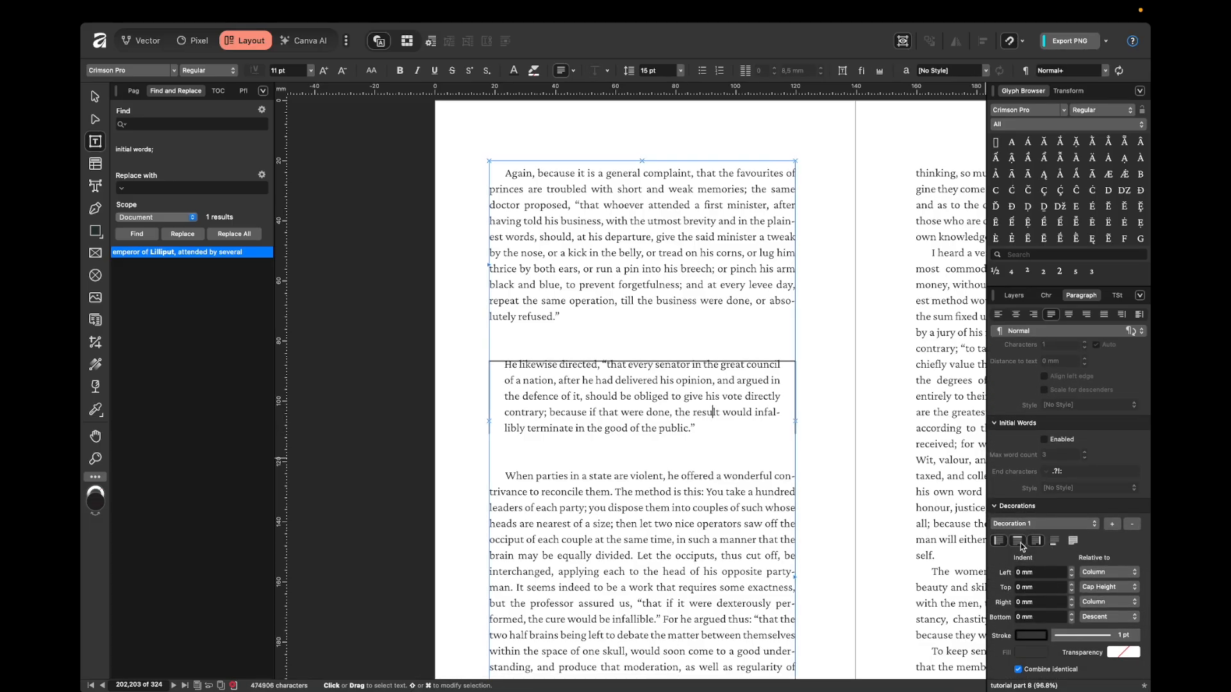
left_click(1054, 541)
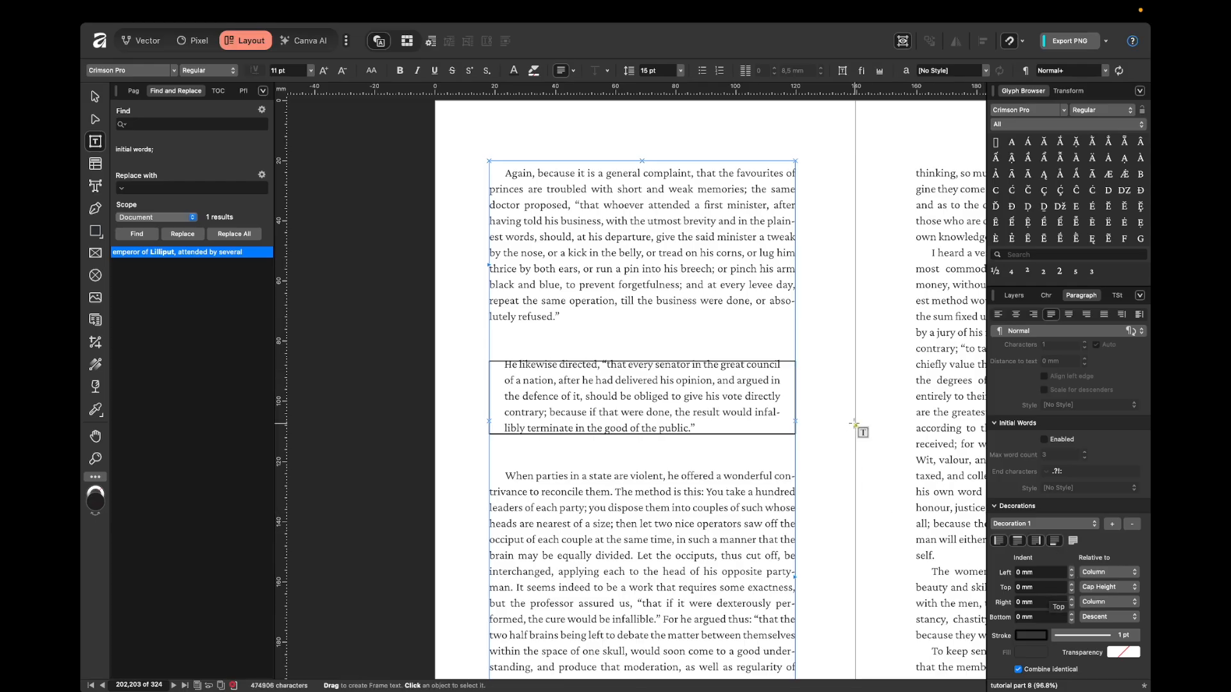
- Try a top decoration indent of 5 mm on the framed paragraph, then set it to -5 mm
scroll(743, 380, "up", 3)
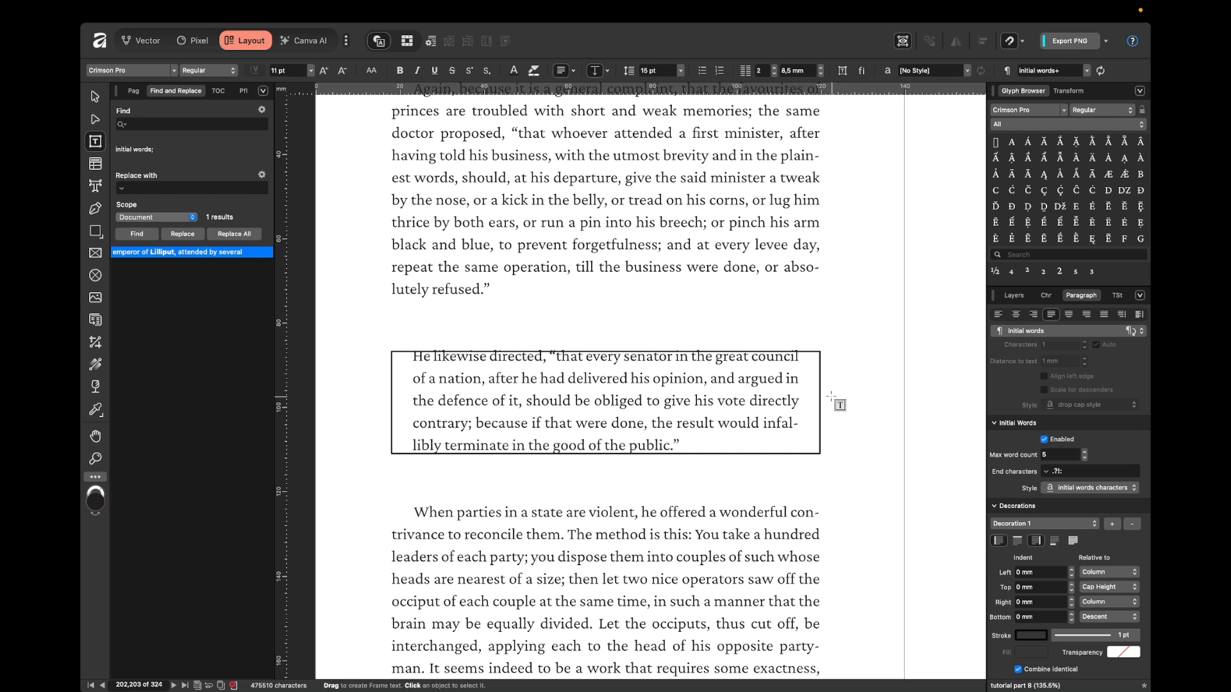
left_click(705, 401)
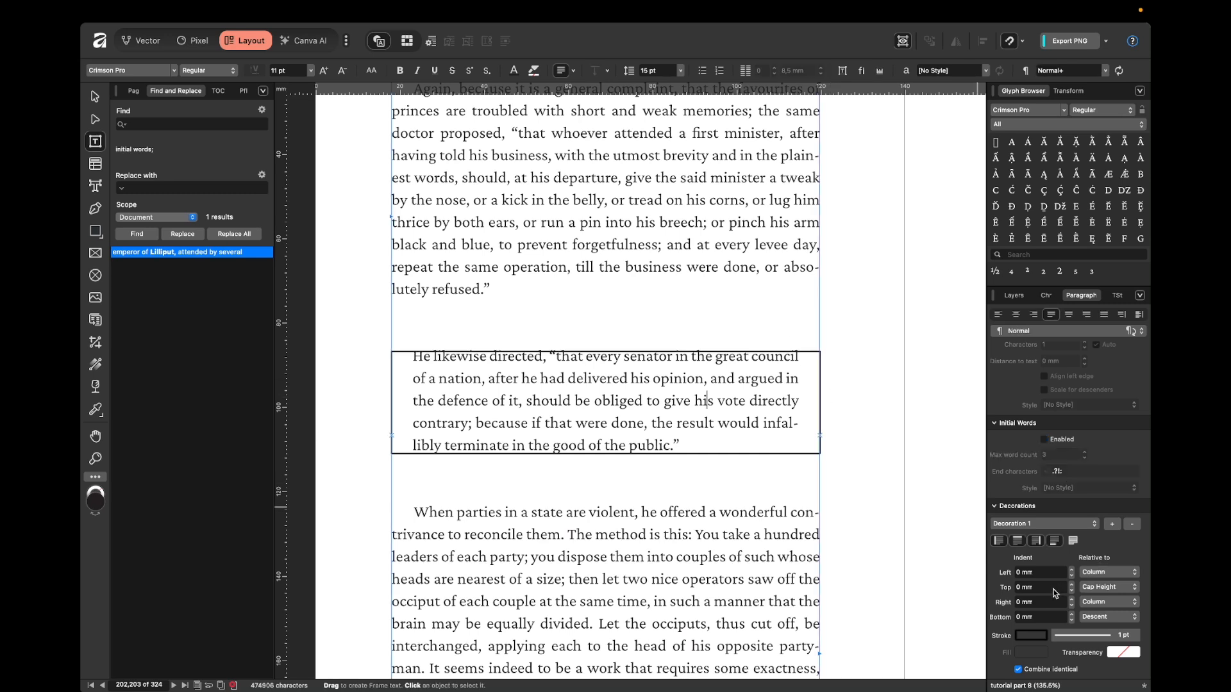
left_click(1032, 587)
type("5")
key("Return")
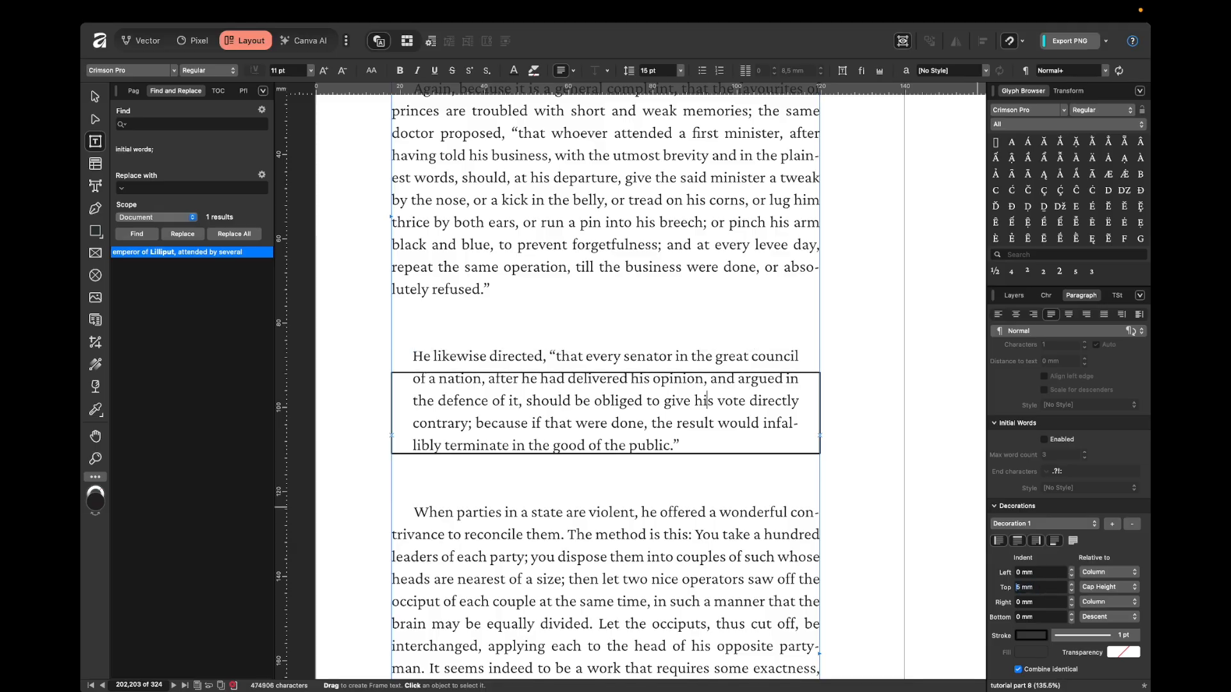
type("-5")
key("Return")
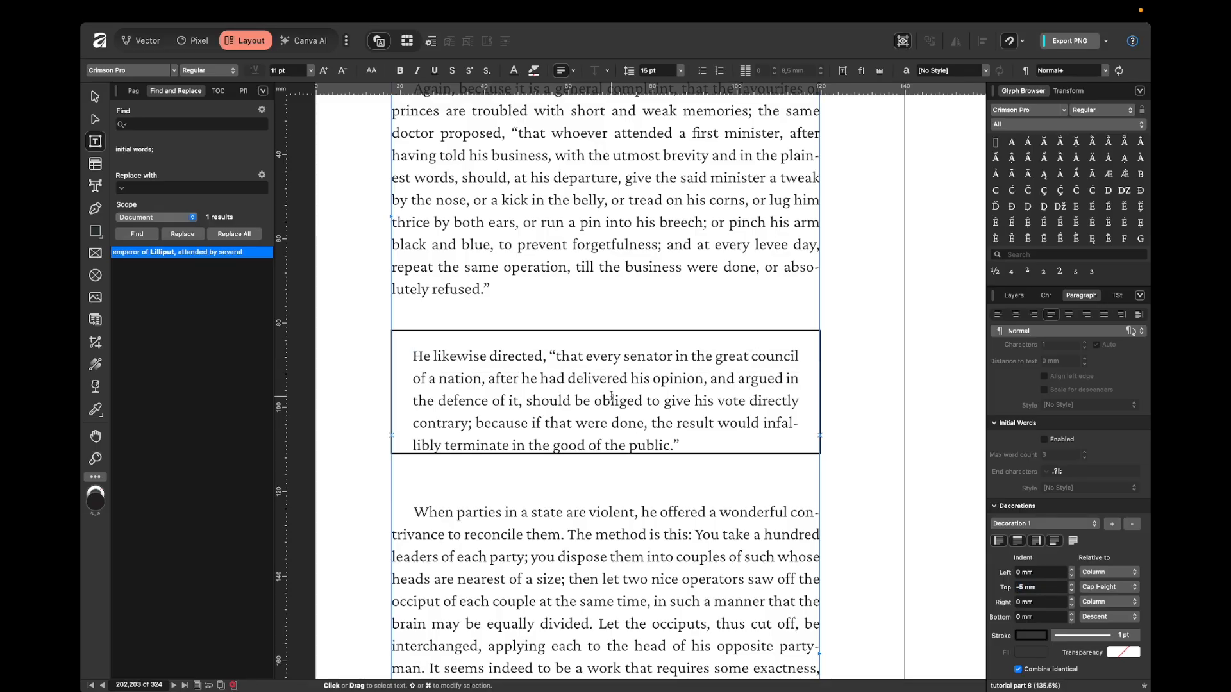
- Set the framed paragraph's bottom decoration indent to -5 mm, deselect the text and check the frame on the page
left_click(1054, 617)
type("-5")
key("Return")
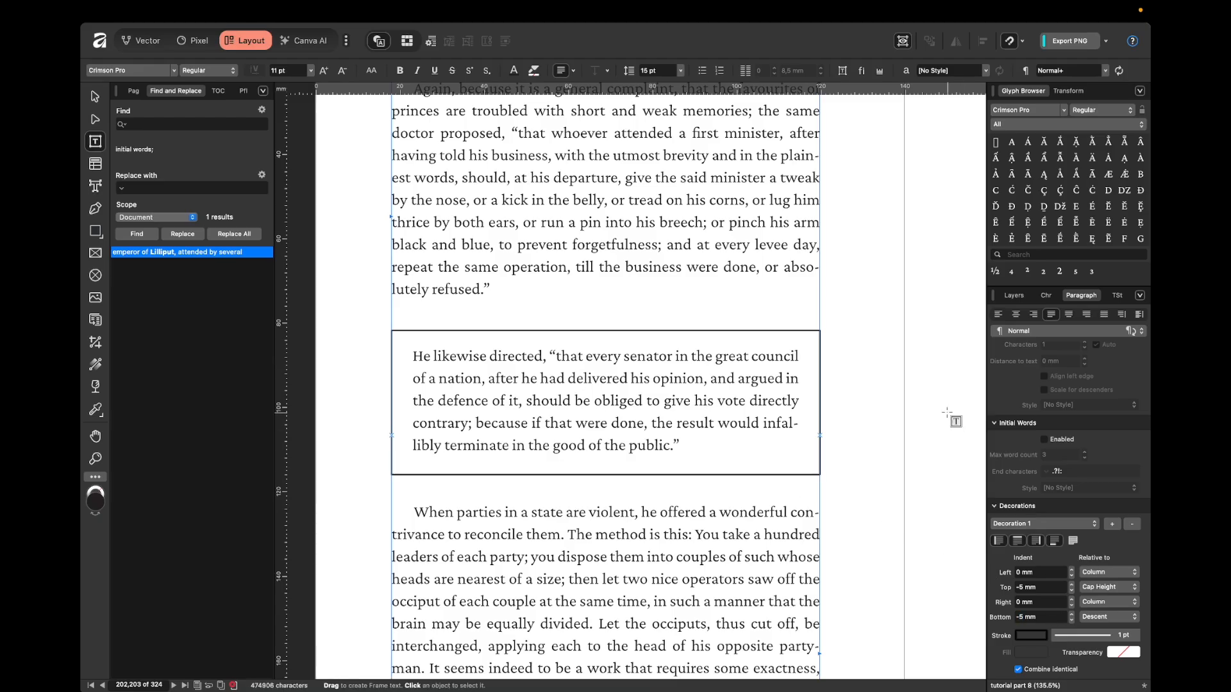
left_click(842, 410)
scroll(821, 480, "down", 3)
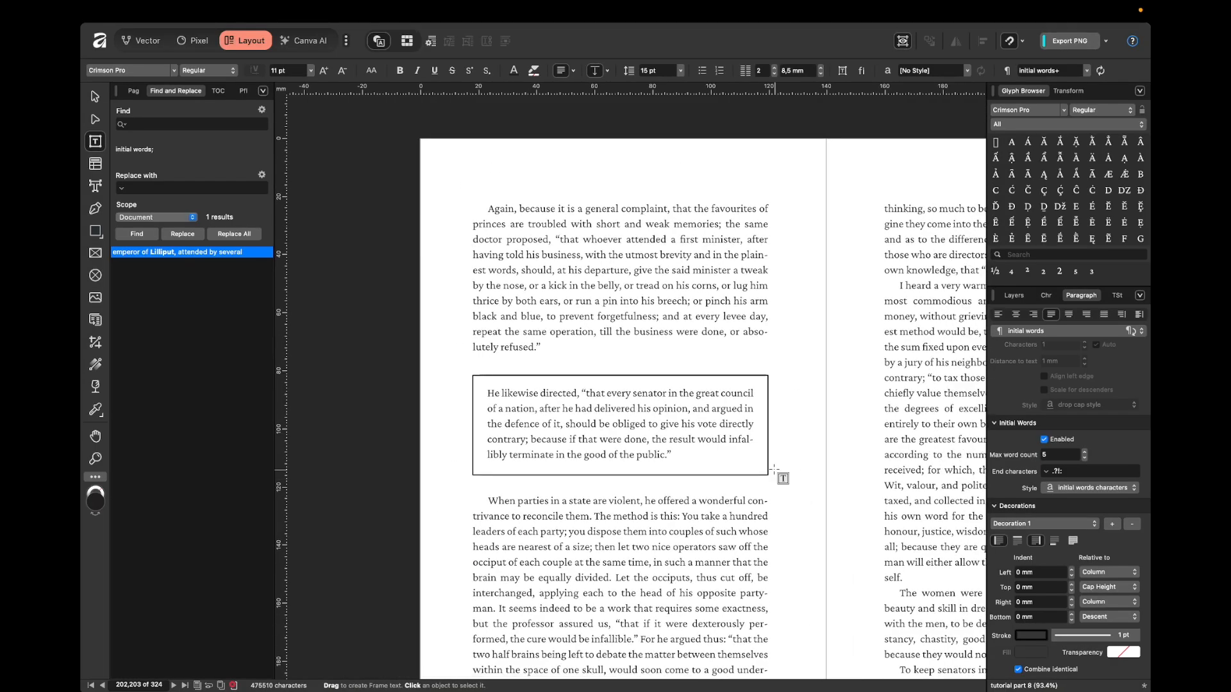
scroll(503, 436, "down", 2)
scroll(504, 437, "right", 1)
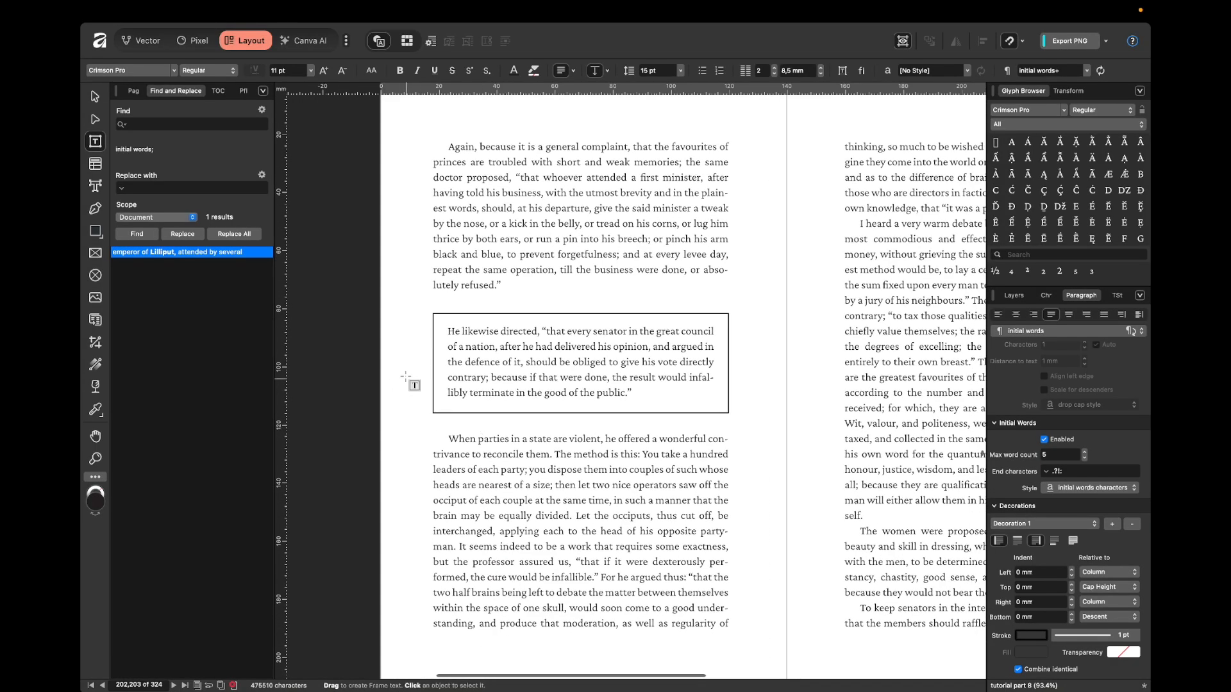
scroll(521, 370, "up", 2)
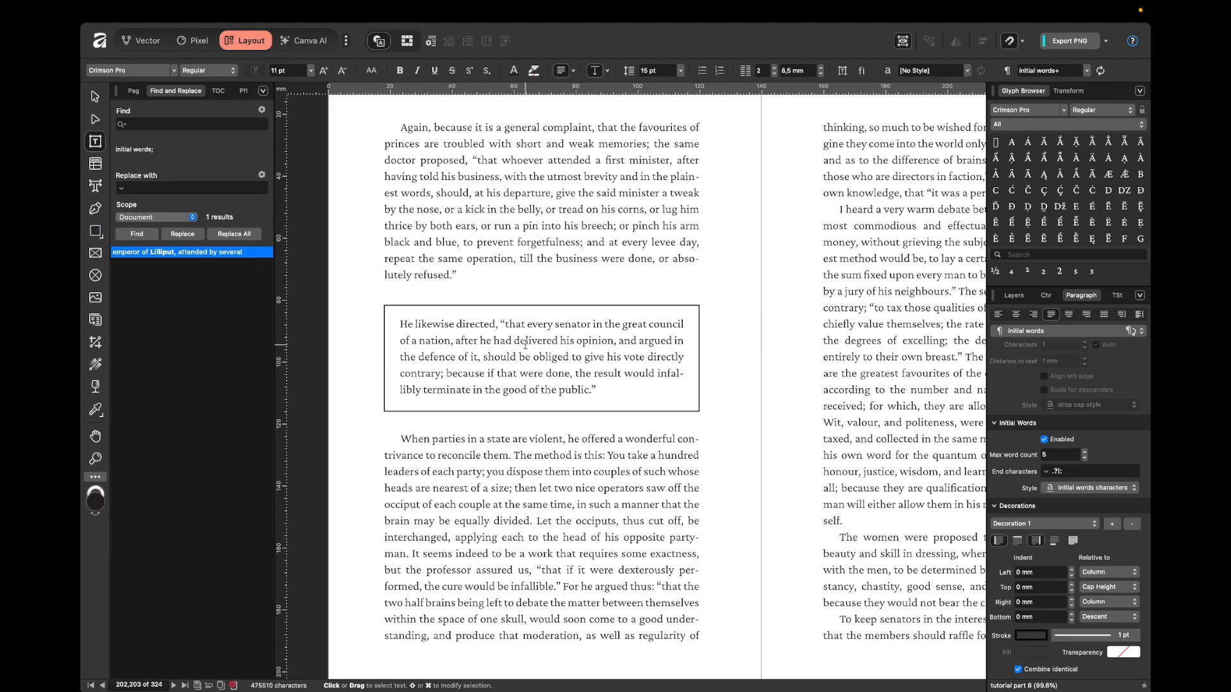
- Set the stroke width of the paragraph's decoration frame to 0.5 pt and deselect the text
left_click(562, 356)
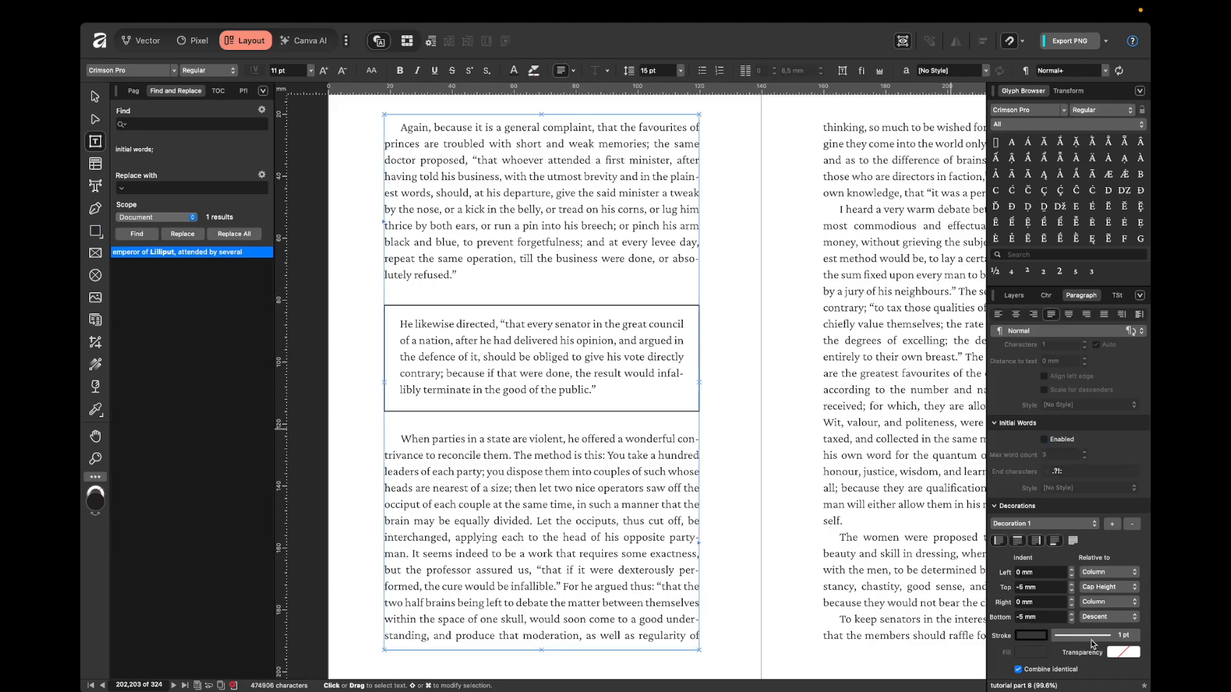
left_click(1097, 641)
left_click(1130, 468)
key("BackSpace")
key("Return")
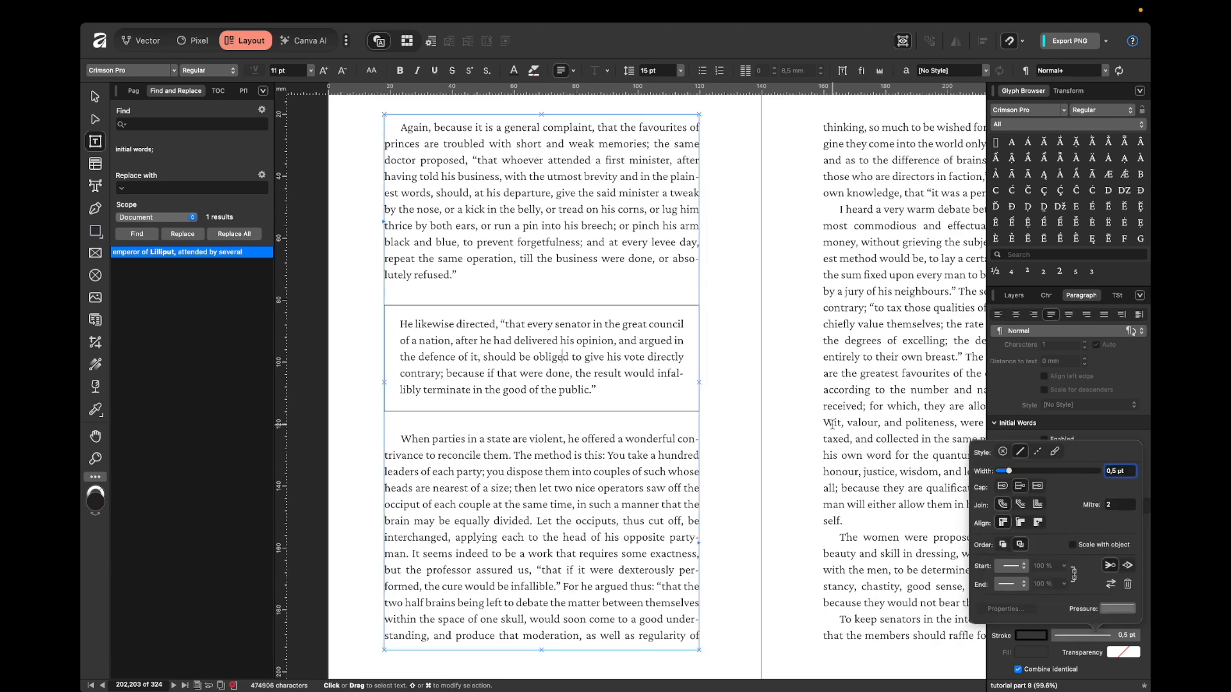
left_click(739, 458)
scroll(484, 364, "up", 3)
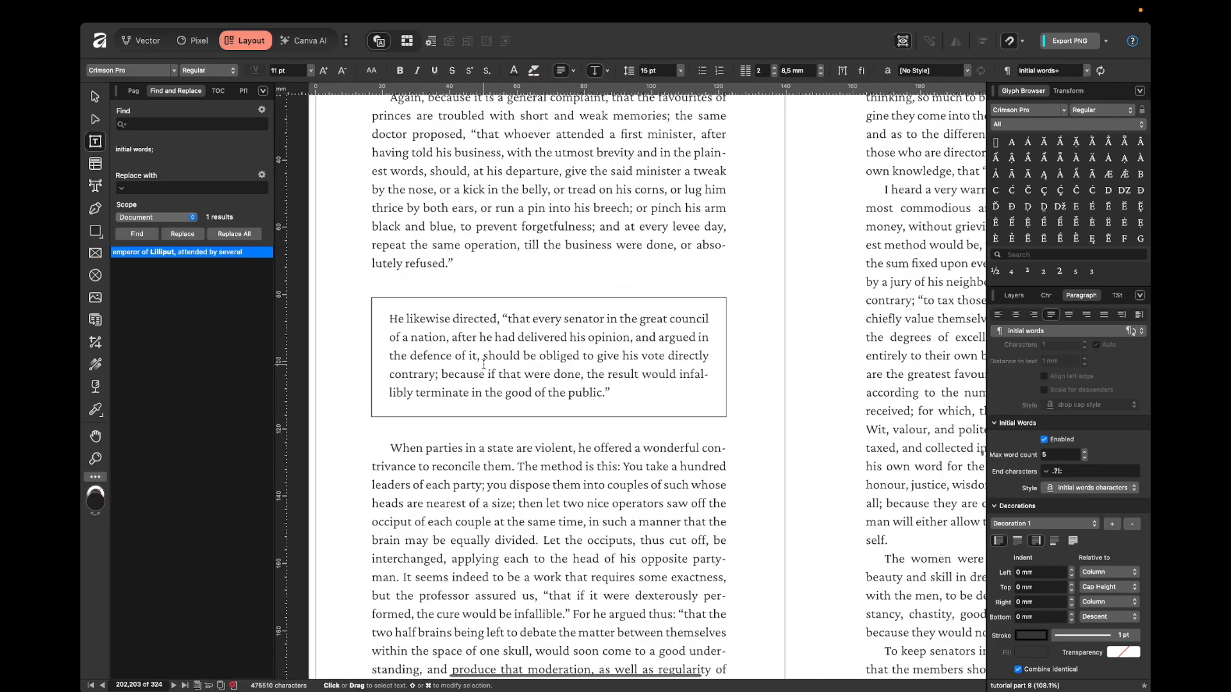
- Try a purple stroke colour (C 84, M 86, Y 0, K 0) on the paragraph's decoration frame
left_click(484, 370)
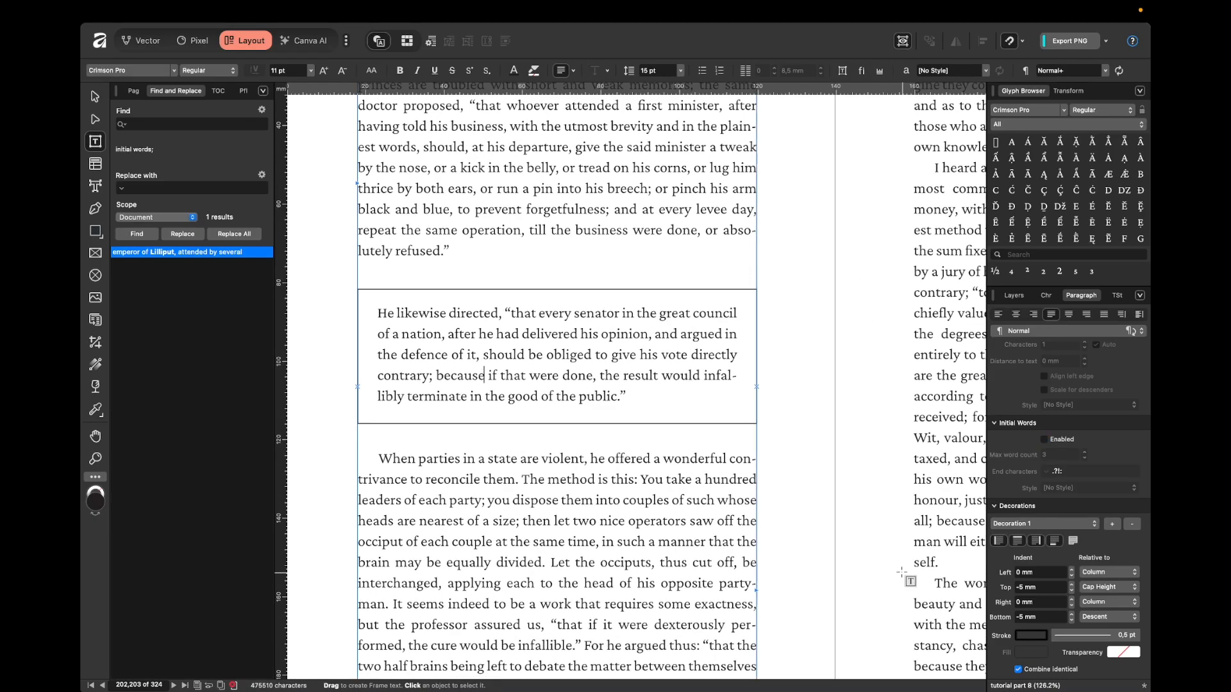
left_click(1031, 635)
left_click(1019, 495)
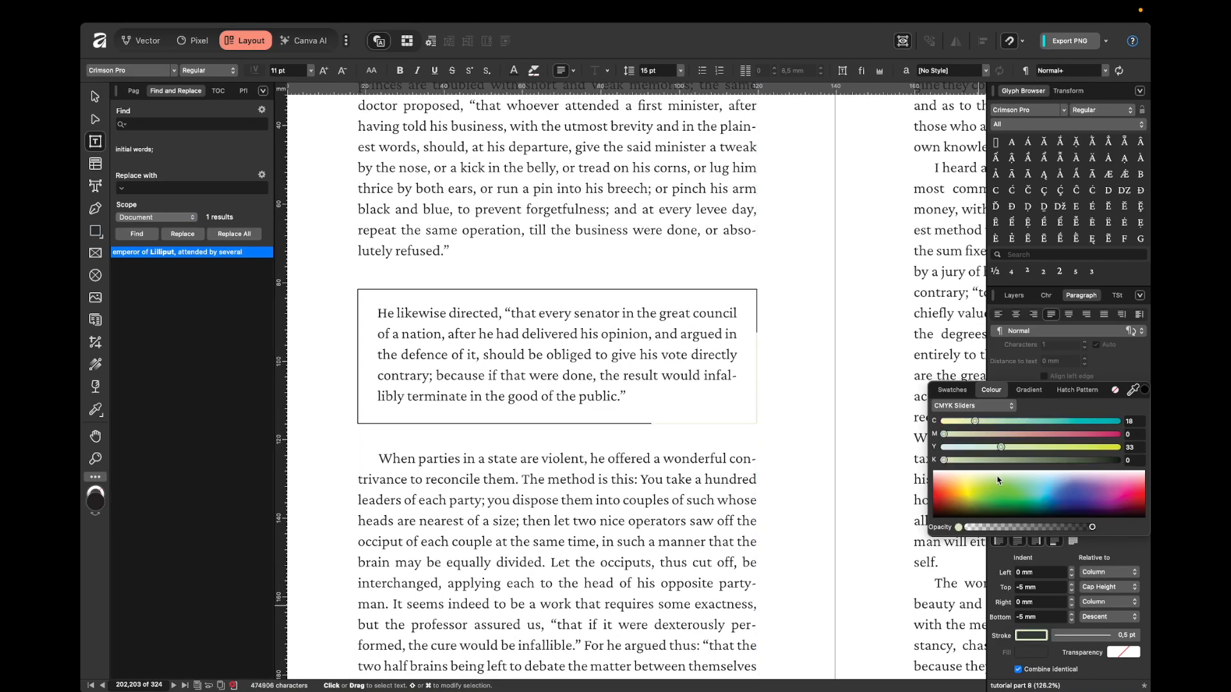
left_click(1068, 500)
left_click(1086, 500)
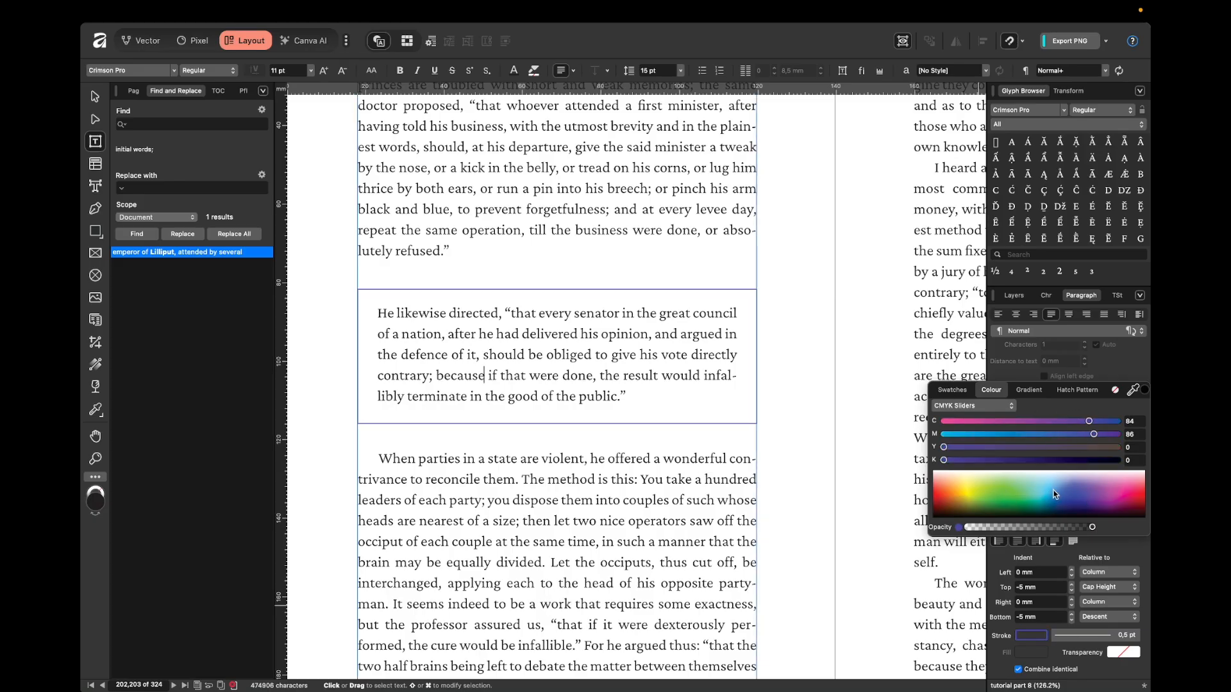
- Set the stroke colour of the paragraph's decoration frame to black (C 0, M 0, Y 0, K 100)
left_click(1139, 424)
type("0")
key("Tab")
type("0")
key("Tab")
key("Tab")
type("100")
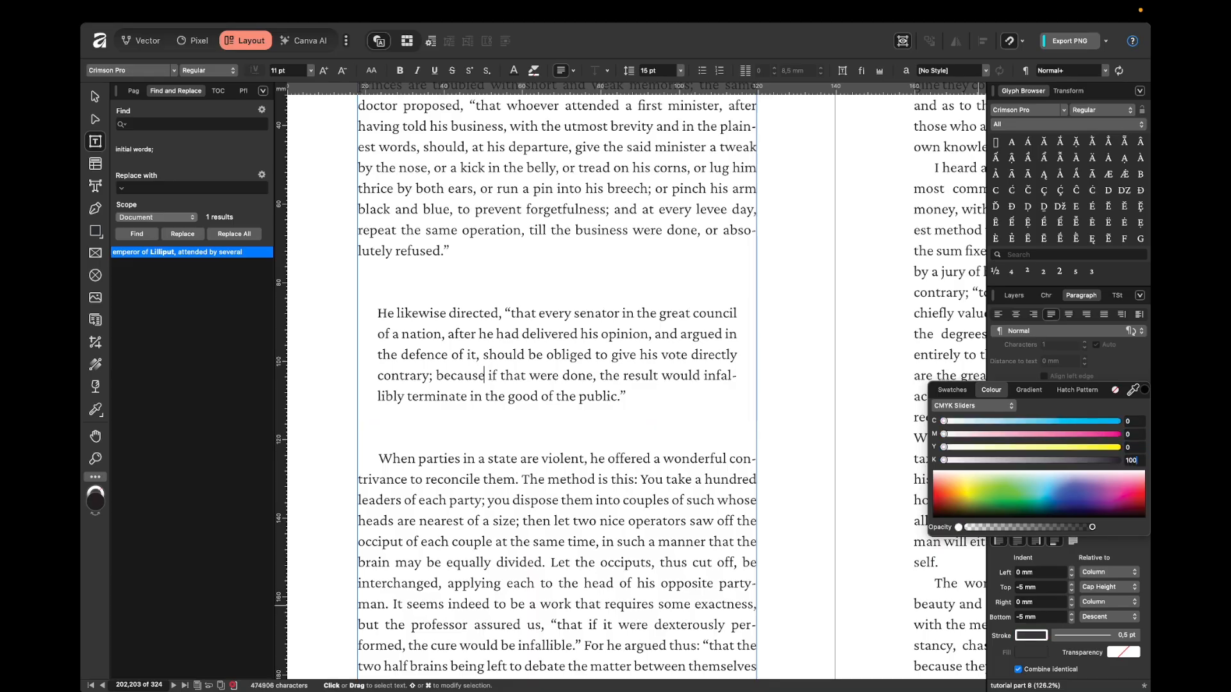
key("Return")
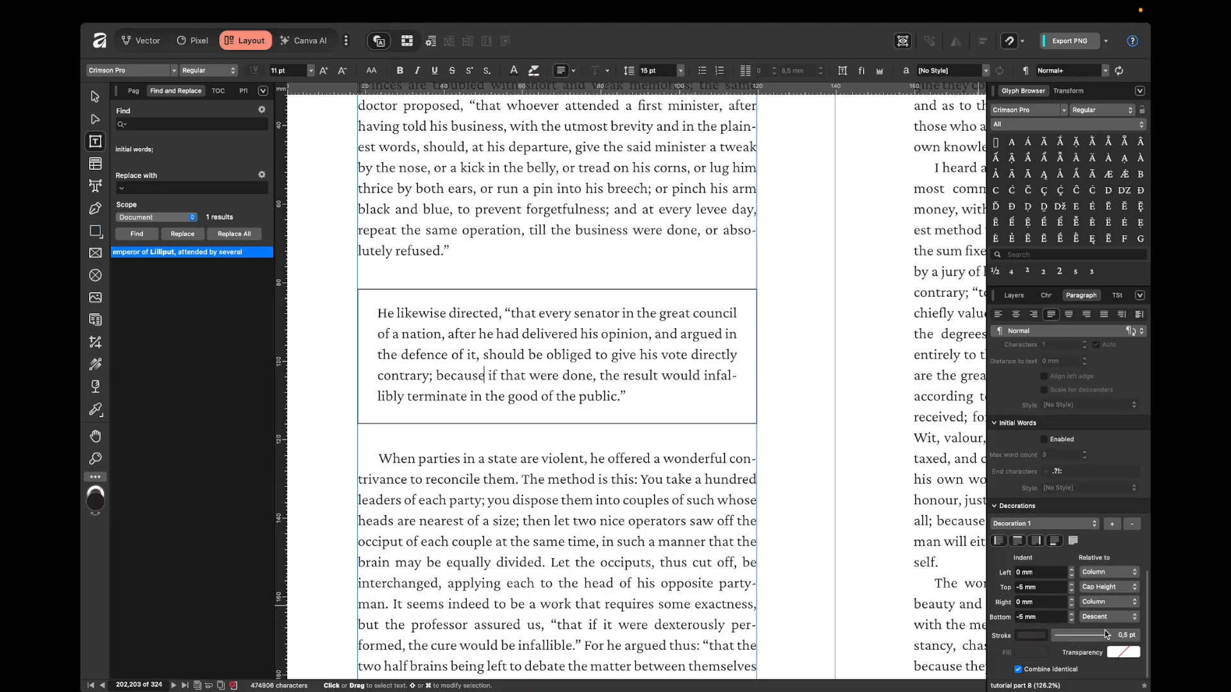
- Try a dashed stroke on the decoration frame with dash 5 and gap 6, then reduce the dash to 1 and deselect the text
left_click(1088, 632)
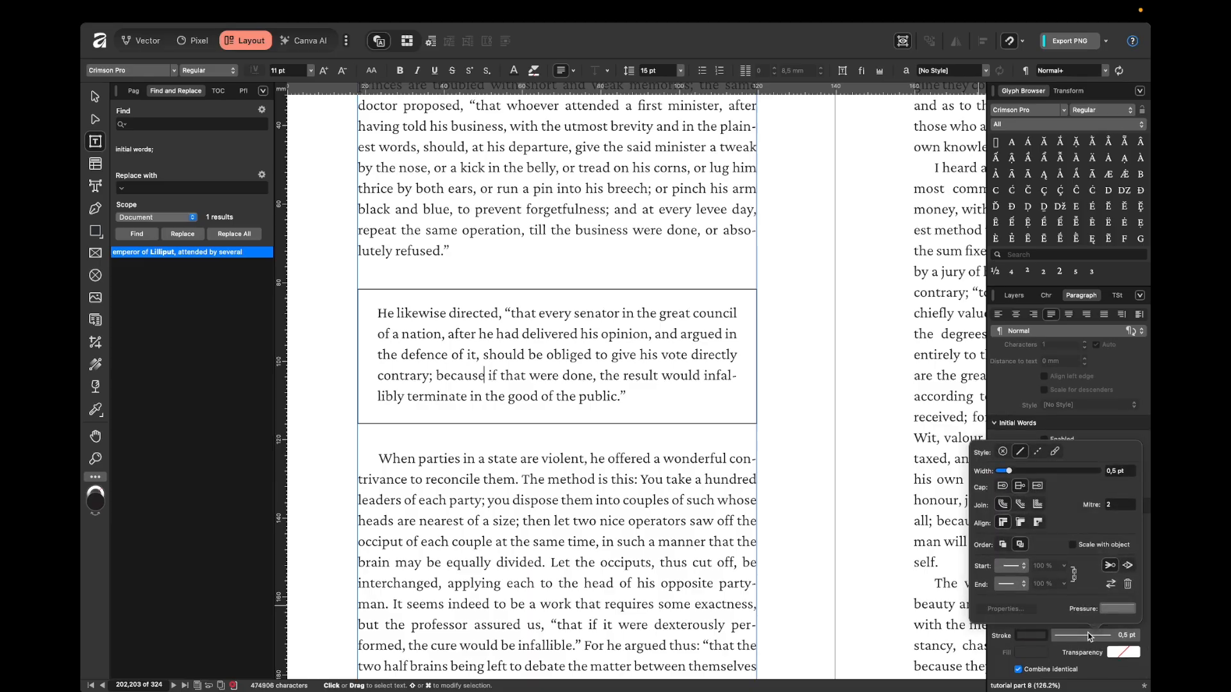
left_click(1039, 452)
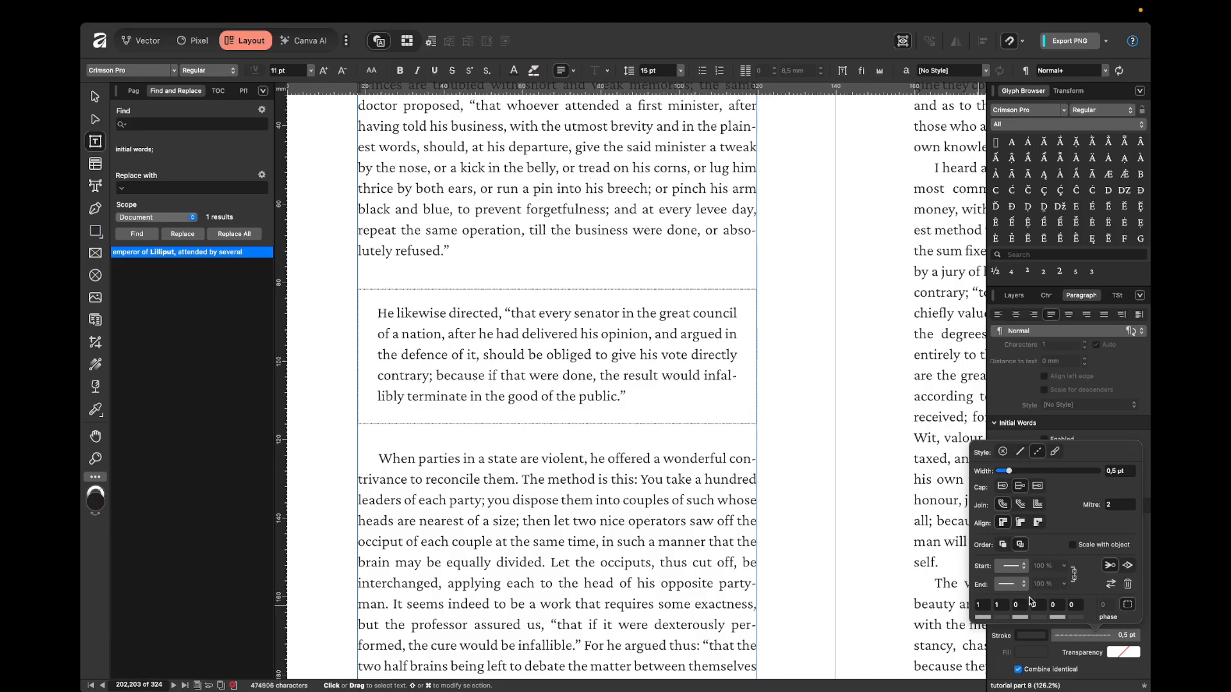
left_click(988, 609)
type("5")
key("Return")
left_click(1004, 609)
type("6")
key("Return")
type("1")
key("Return")
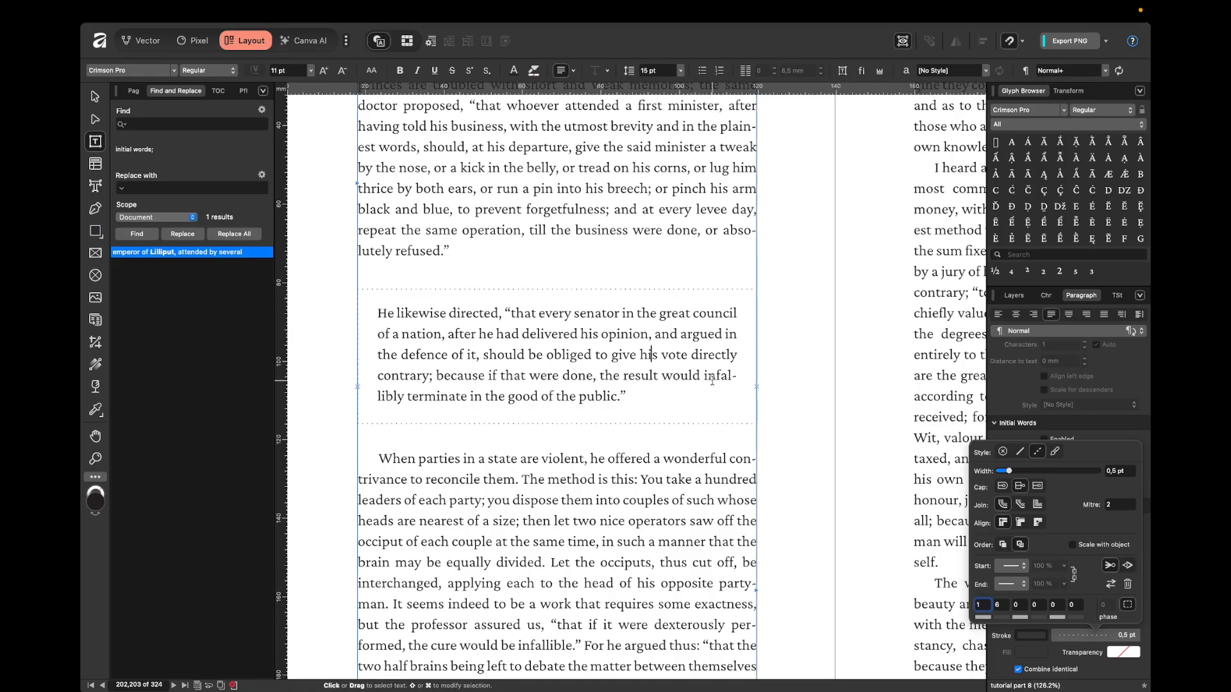
left_click(776, 312)
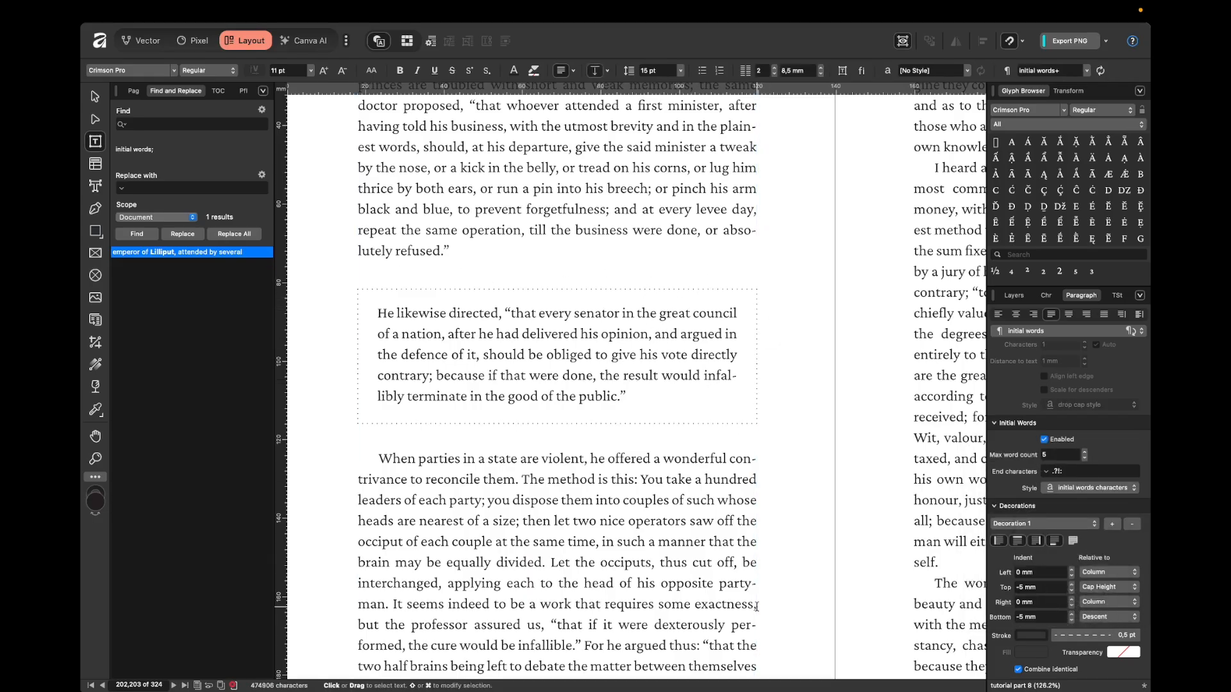
- Restore the solid stroke on the paragraph's decoration frame and check the box on the page
left_click(604, 374)
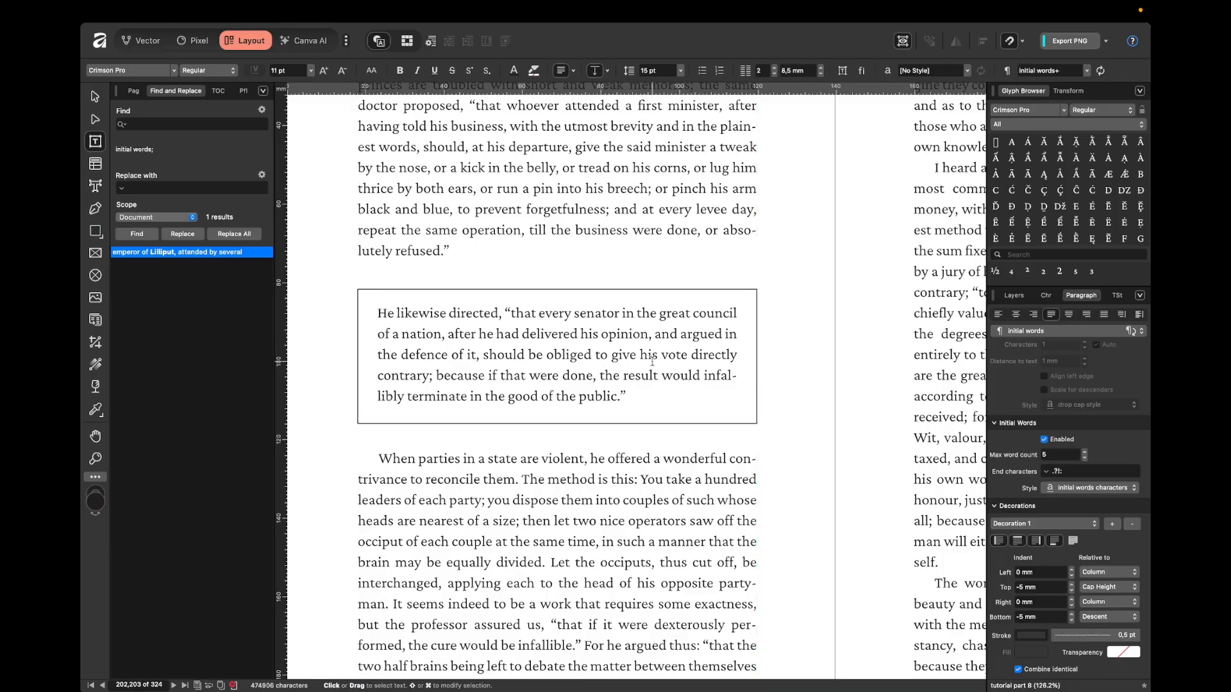
left_click(650, 359)
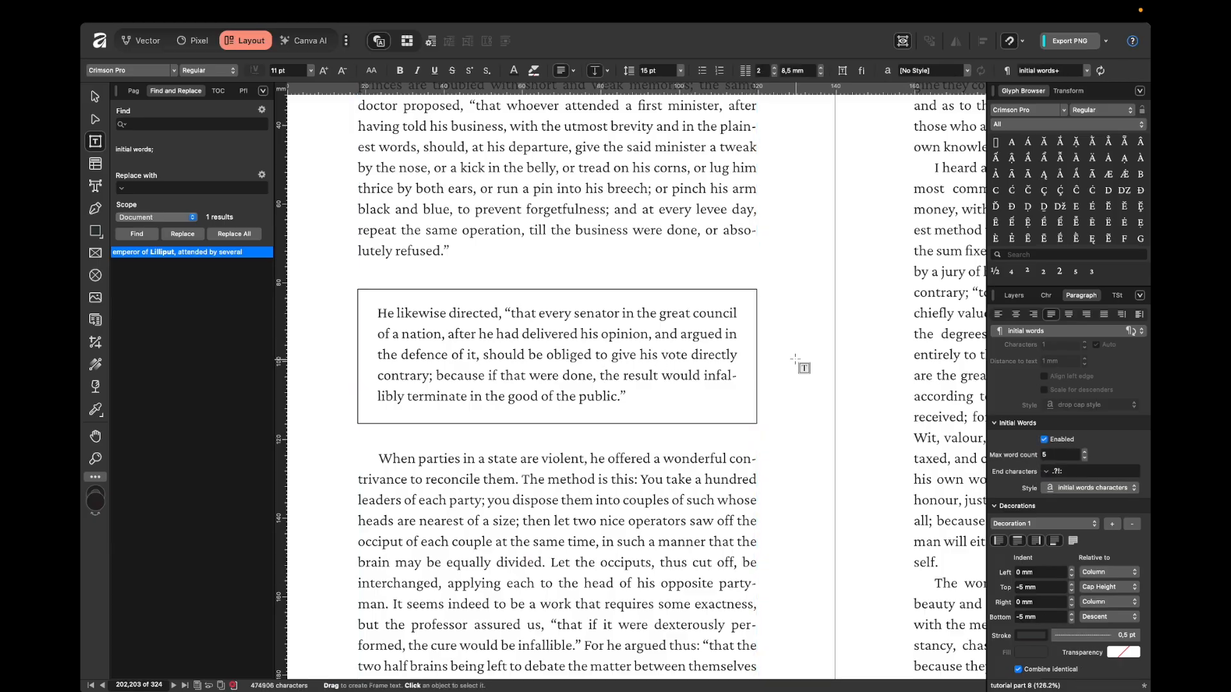
scroll(797, 364, "down", 2)
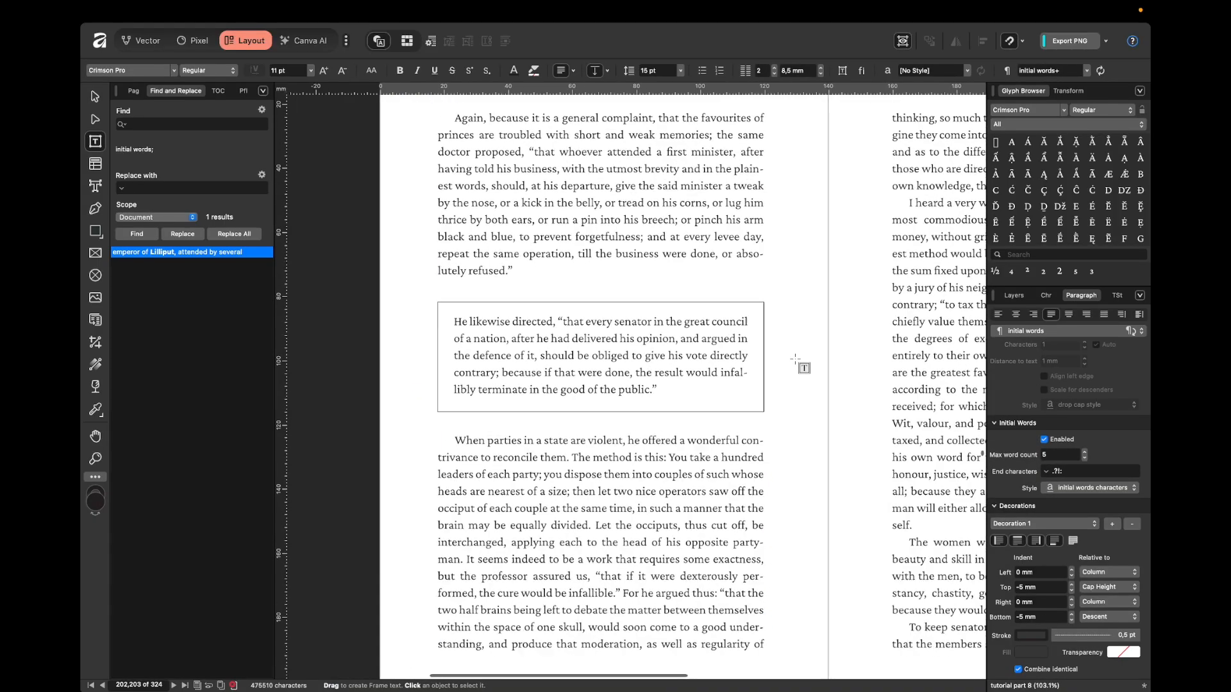
scroll(795, 359, "up", 2)
scroll(567, 354, "left", 1)
- Create a paragraph style named "box" from the framed paragraph, reviewing its decoration settings before saving it
left_click(566, 355)
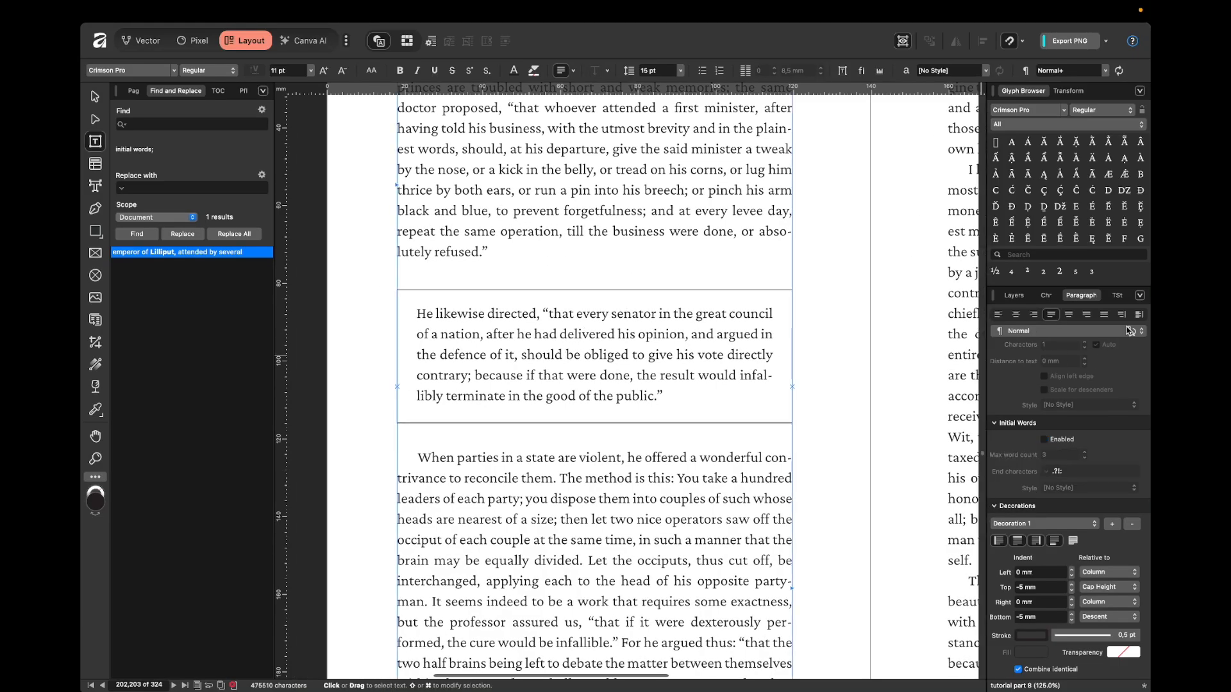
left_click(1119, 295)
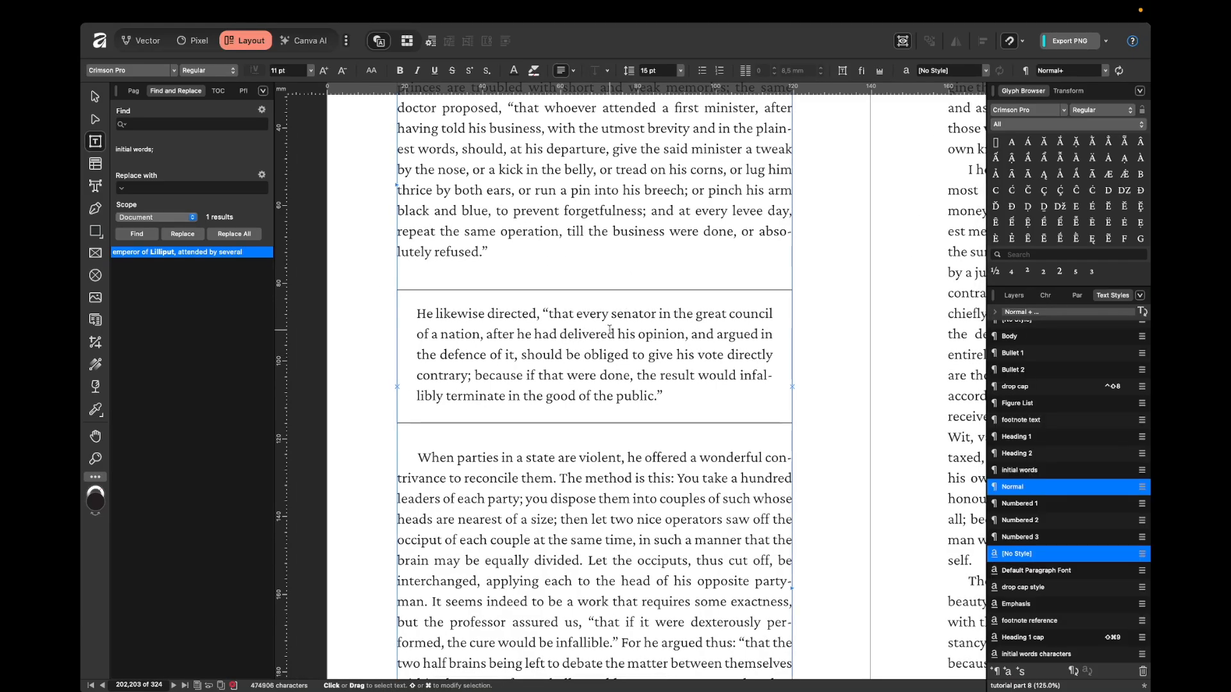
double_click(597, 334)
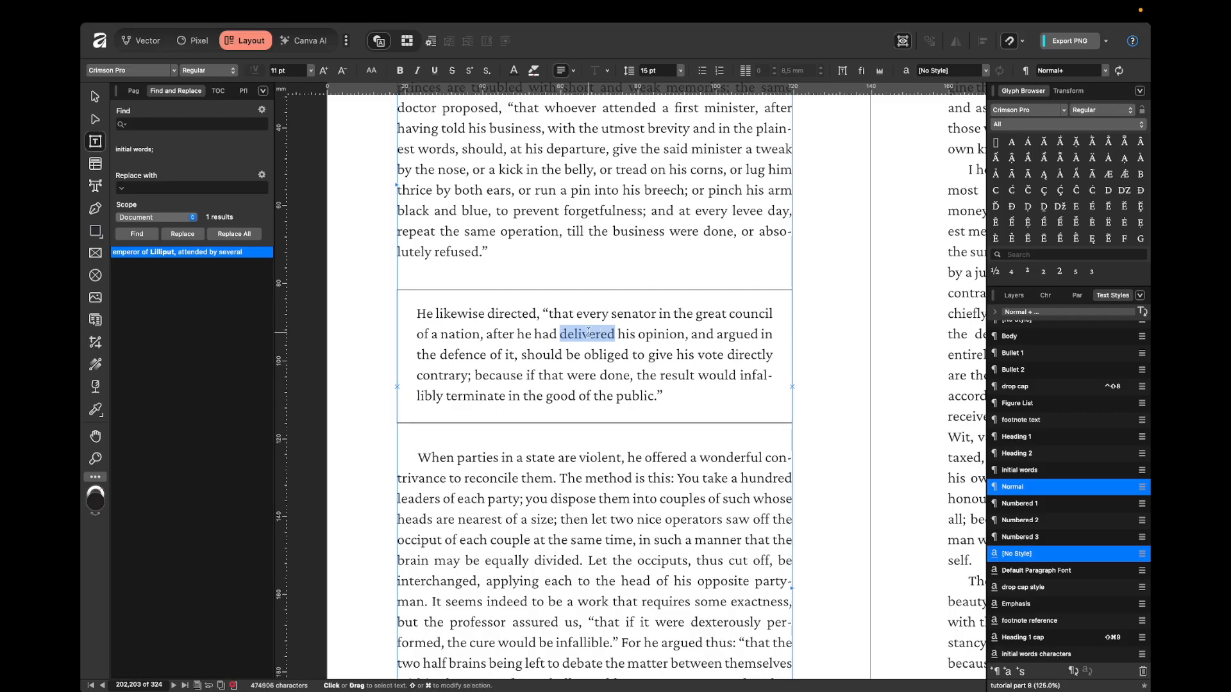
left_click(995, 672)
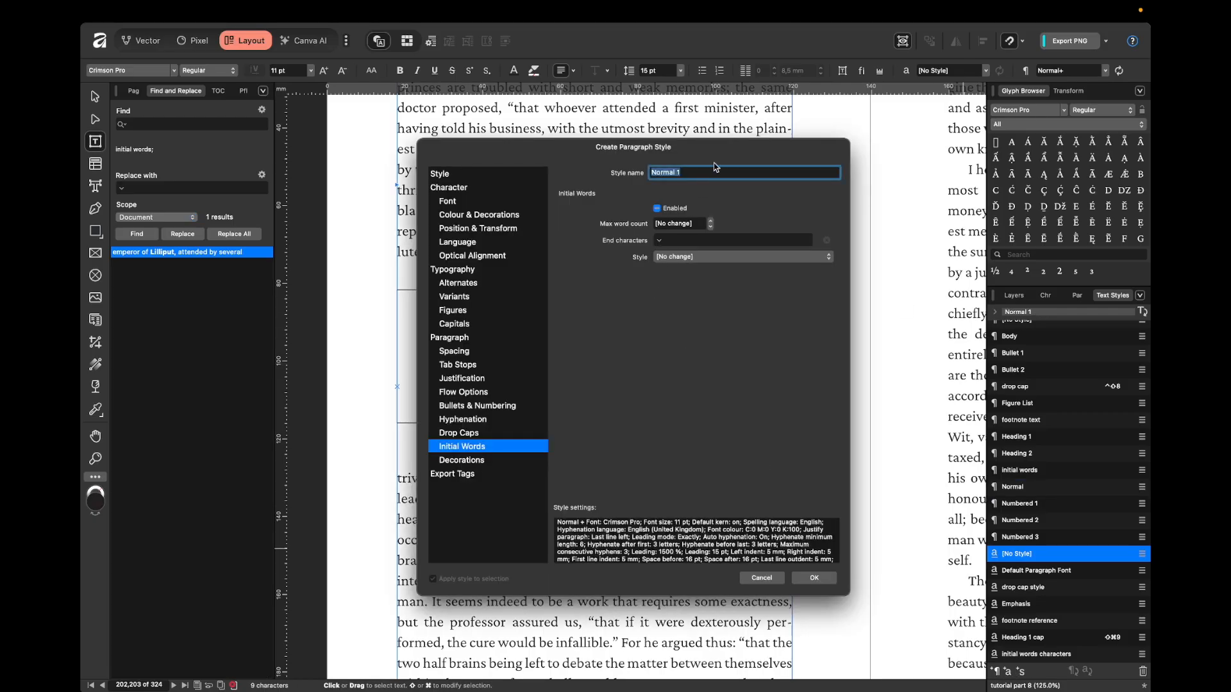
type("box")
left_click(523, 460)
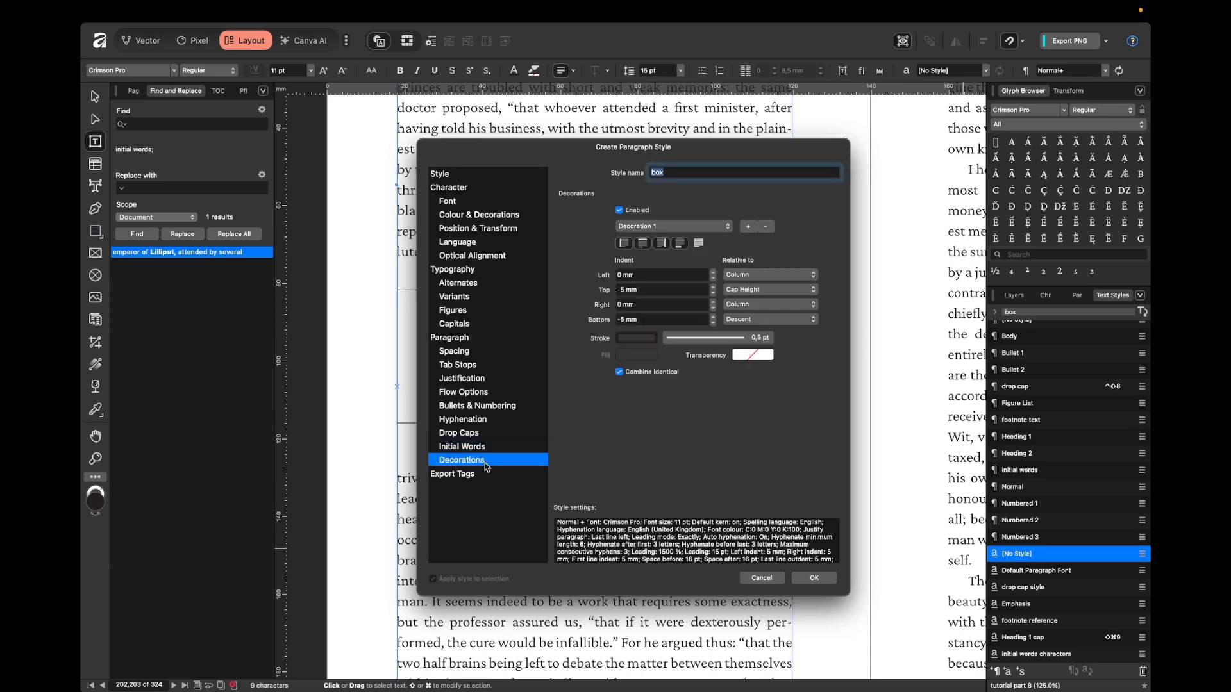
left_click_drag(575, 150, 625, 170)
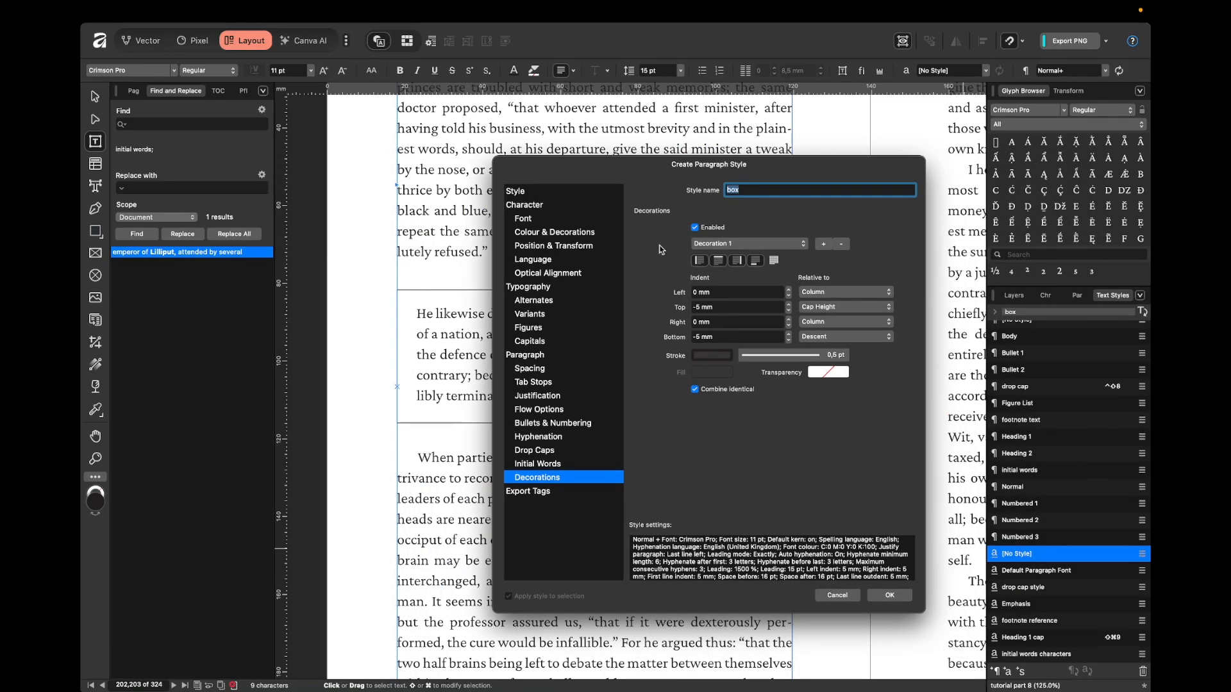
left_click_drag(645, 173, 767, 187)
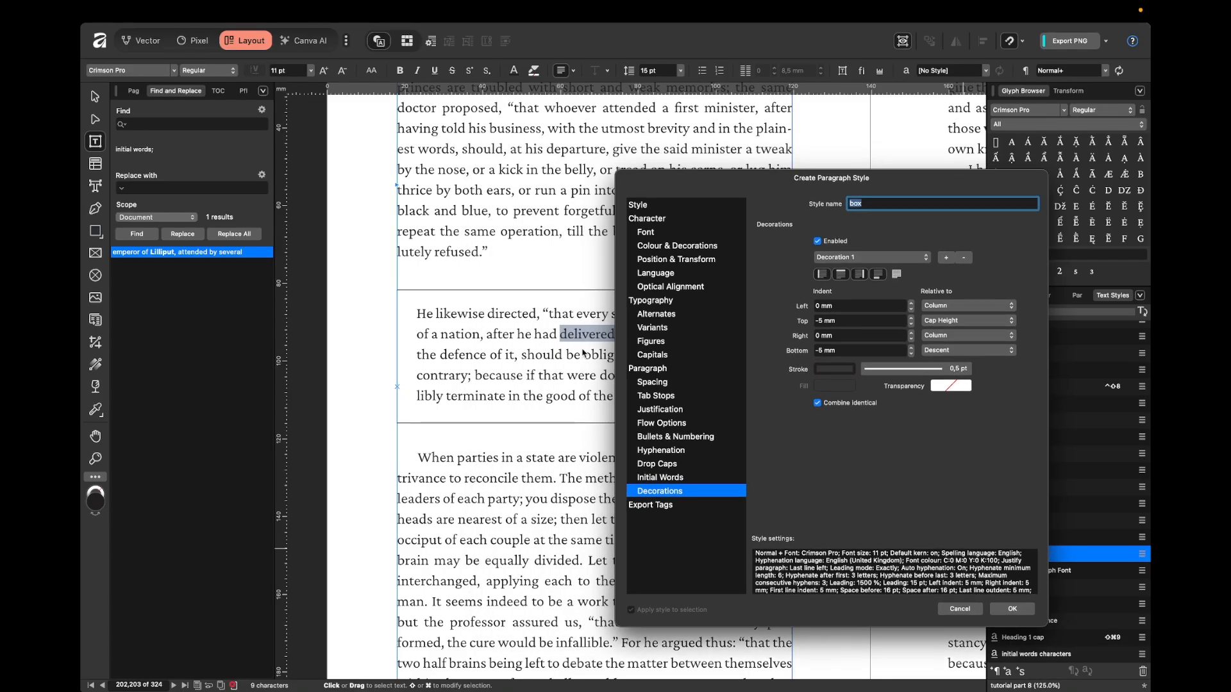
left_click_drag(730, 186, 524, 170)
left_click(803, 594)
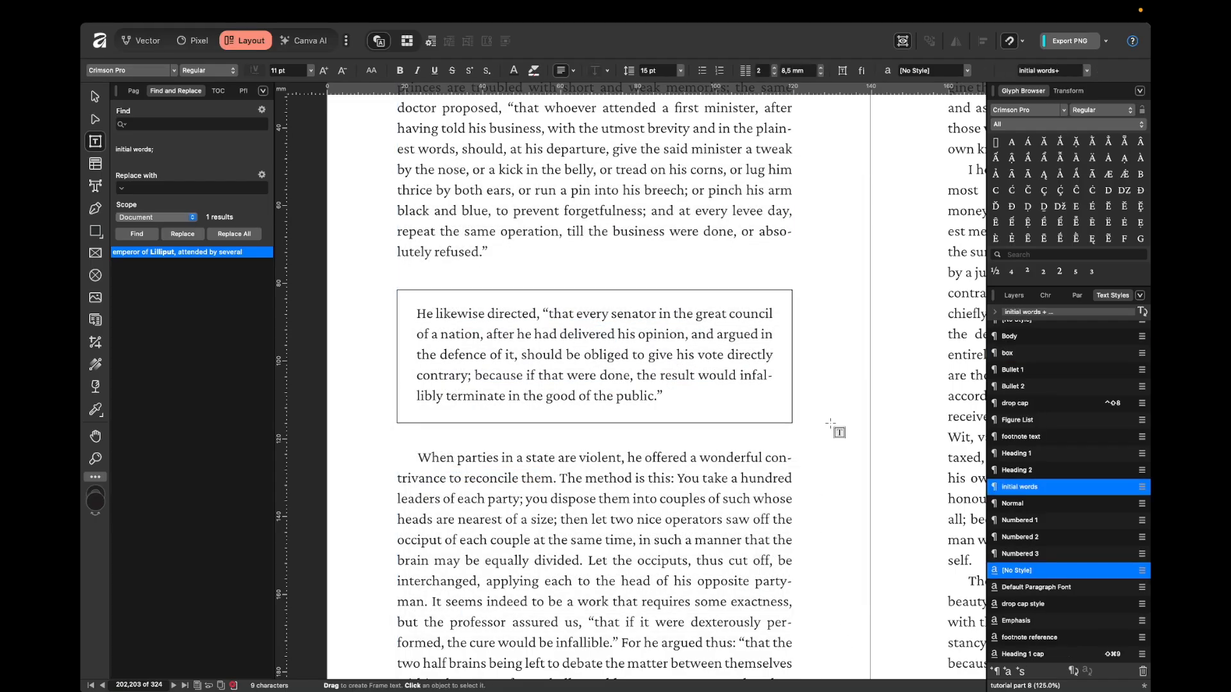
- Apply the box style to the paragraph beginning "I heard a very warm debate" on the facing page
scroll(822, 424, "down", 3)
scroll(823, 424, "down", 4)
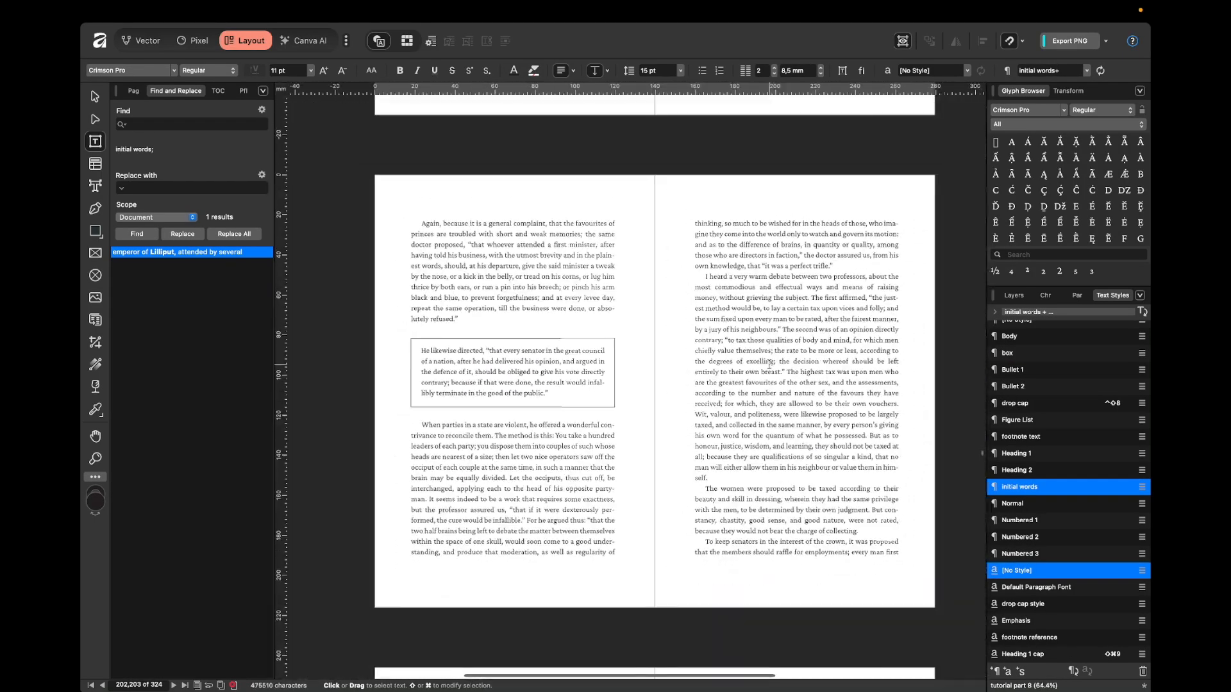
left_click(770, 364)
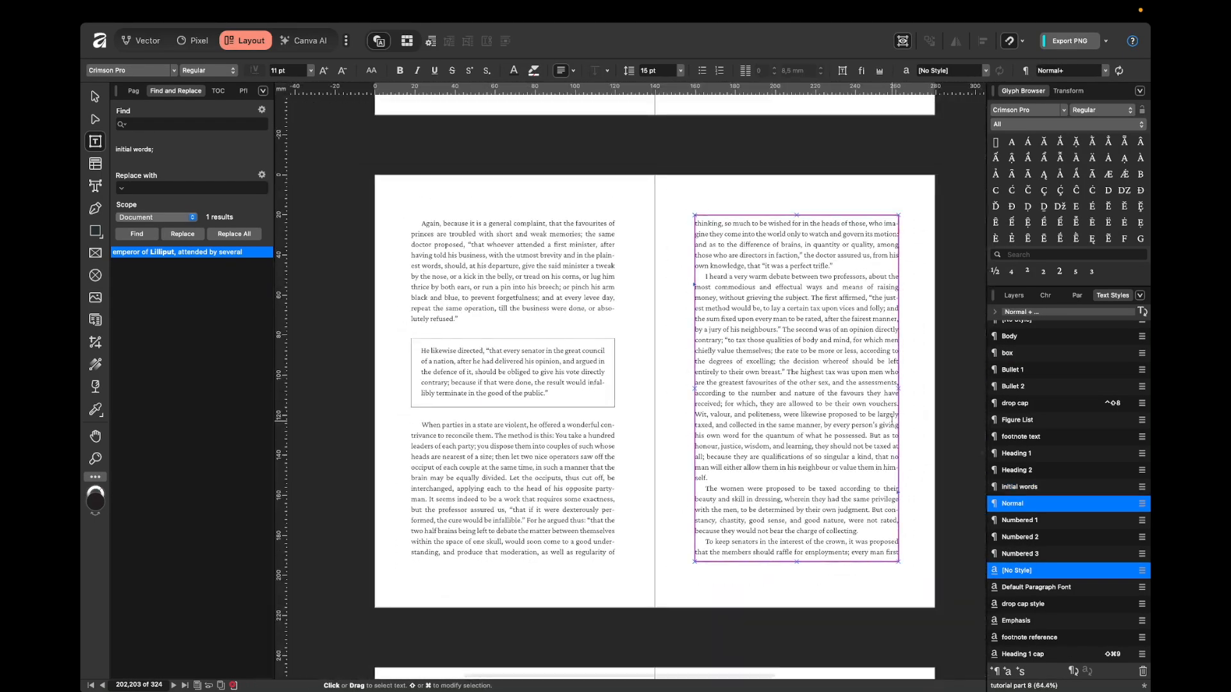
scroll(1032, 574, "down", 2)
scroll(1029, 481, "up", 3)
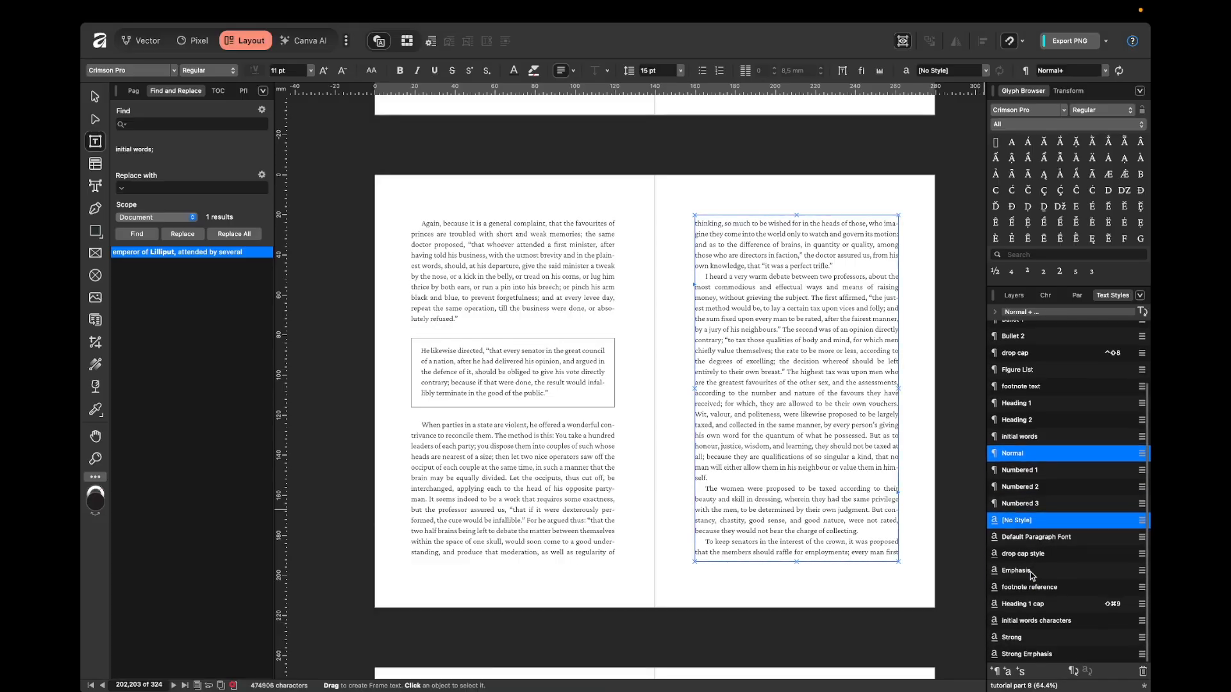
left_click(1025, 379)
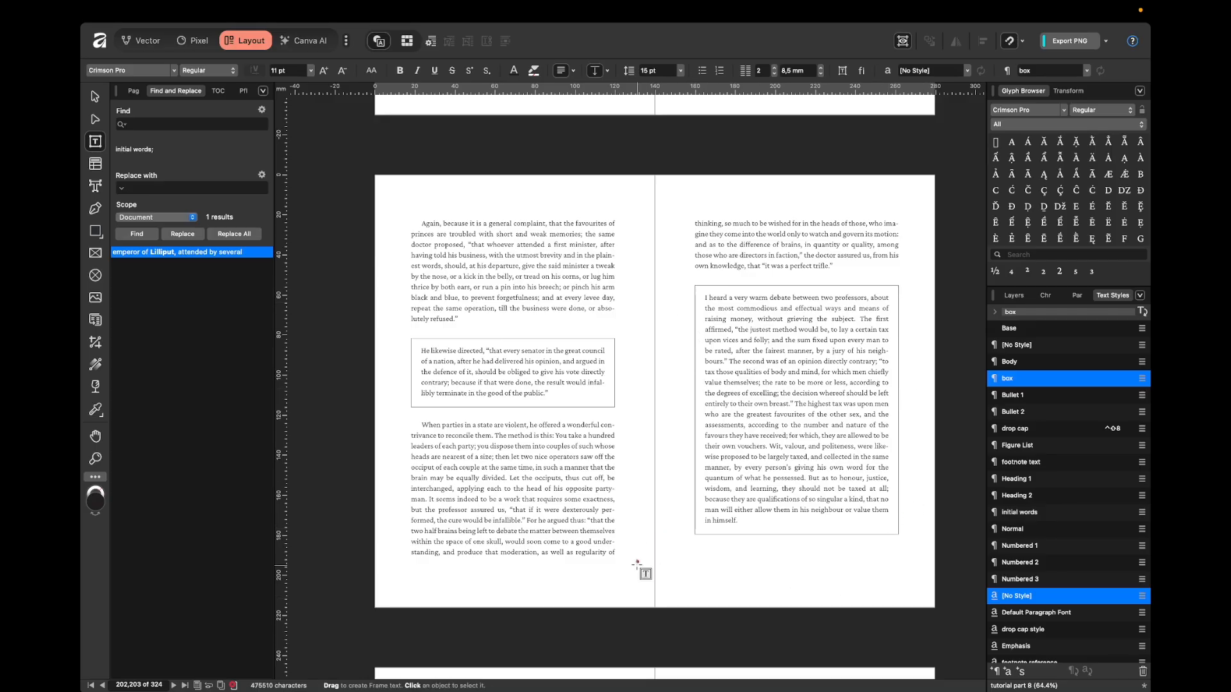
- Check the text flow on the following spread, and apply the box style to the paragraph beginning "When parties in a state are violent"
scroll(643, 571, "down", 3)
scroll(636, 566, "down", 5)
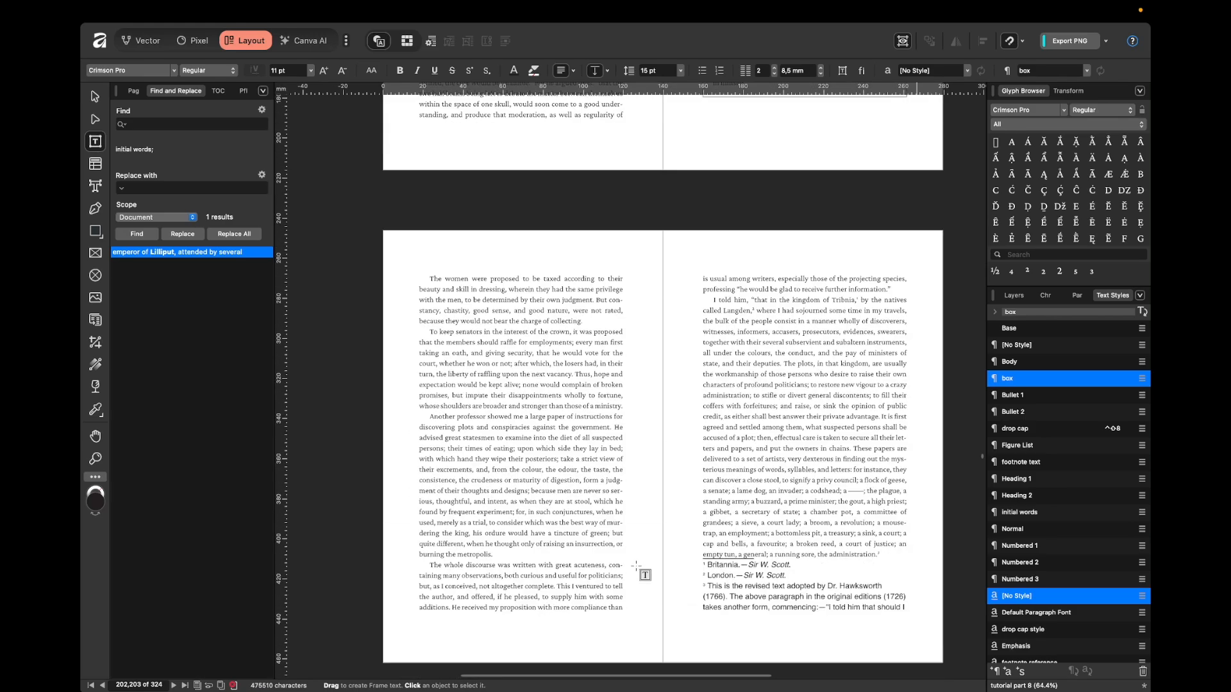
scroll(635, 566, "up", 8)
left_click(541, 403)
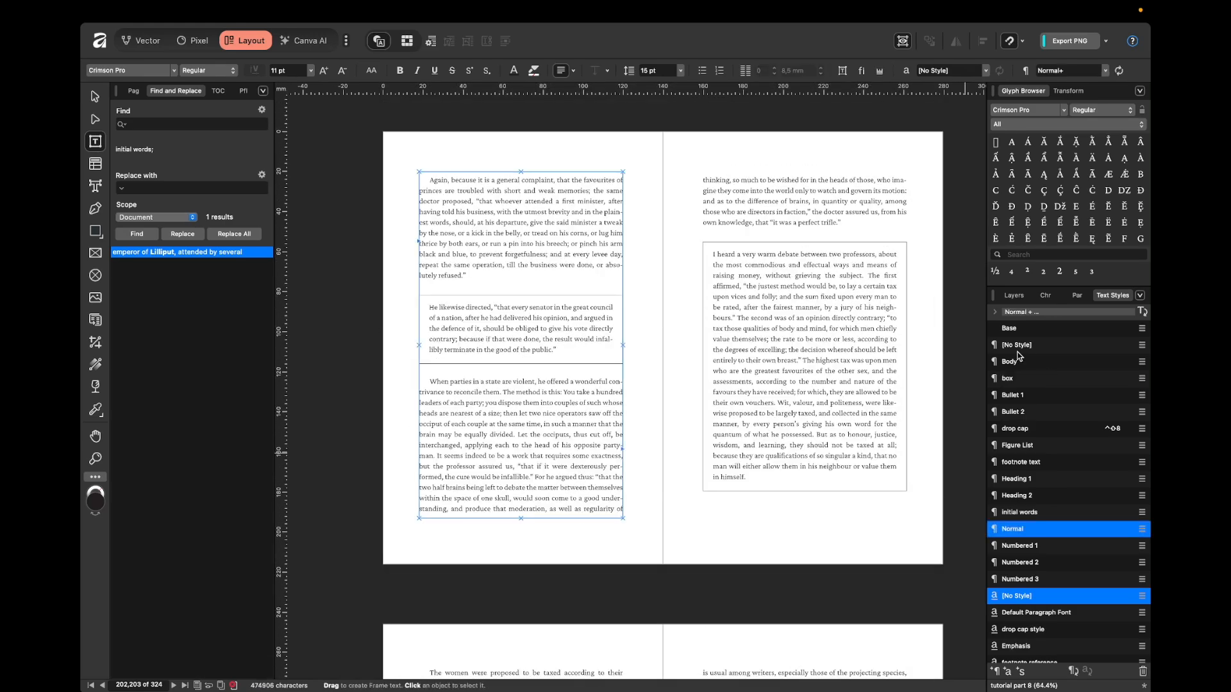
left_click(1015, 382)
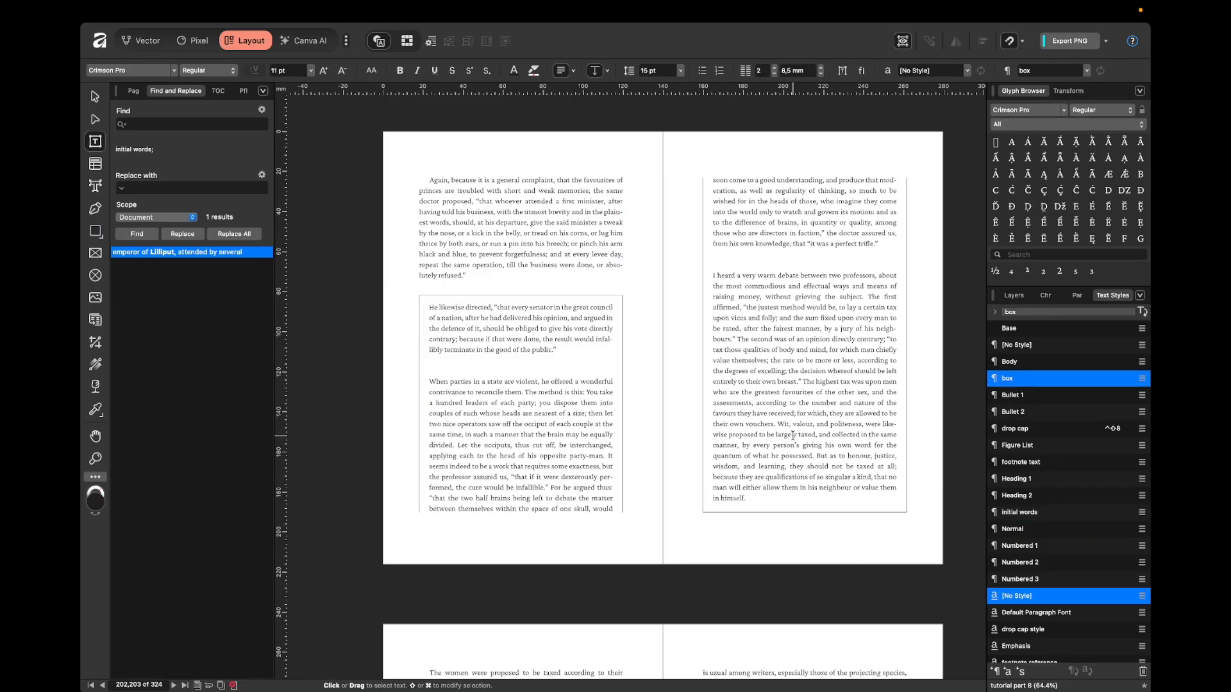
- Examine the decoration settings of the adjoining box paragraphs, including the Combine identical option, and how their frames merge
left_click(556, 384)
left_click(672, 219)
left_click(541, 452)
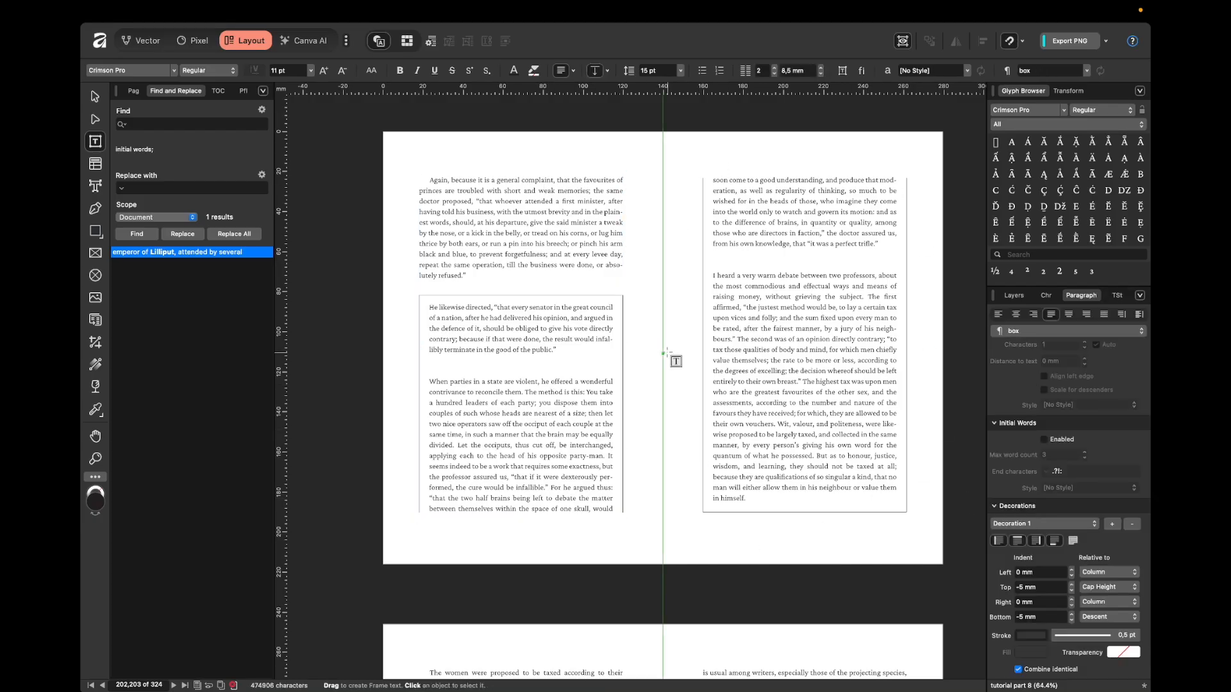
left_click(589, 402)
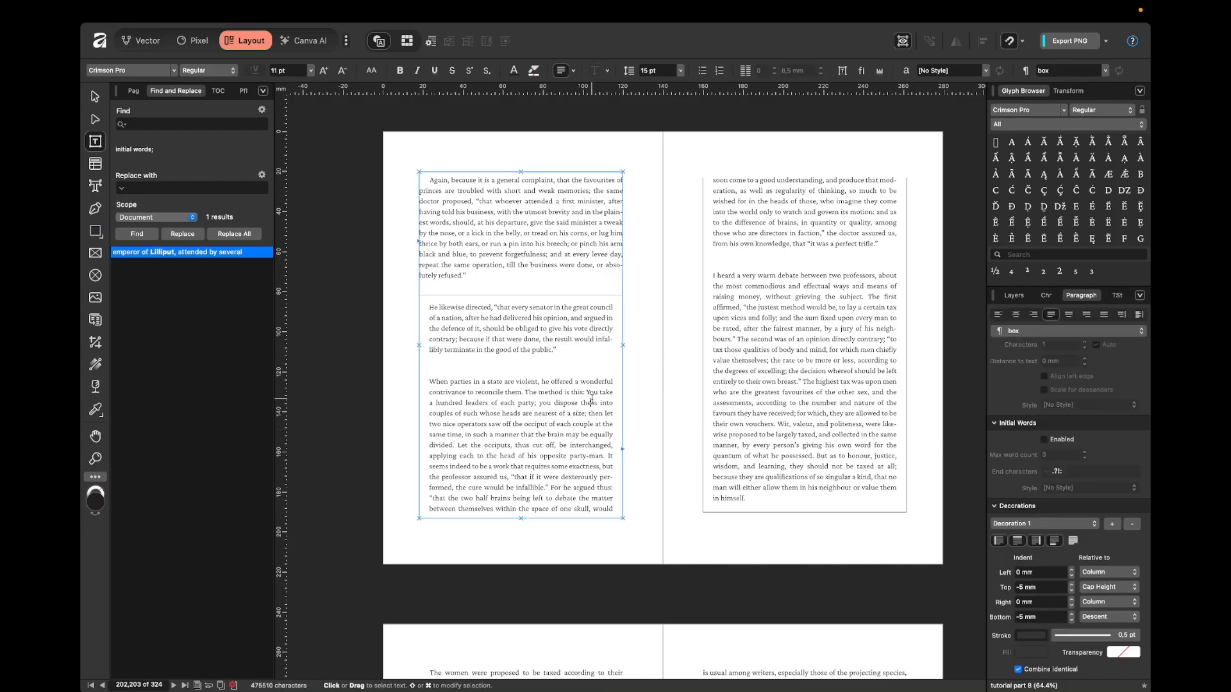
left_click(1053, 673)
left_click(660, 396)
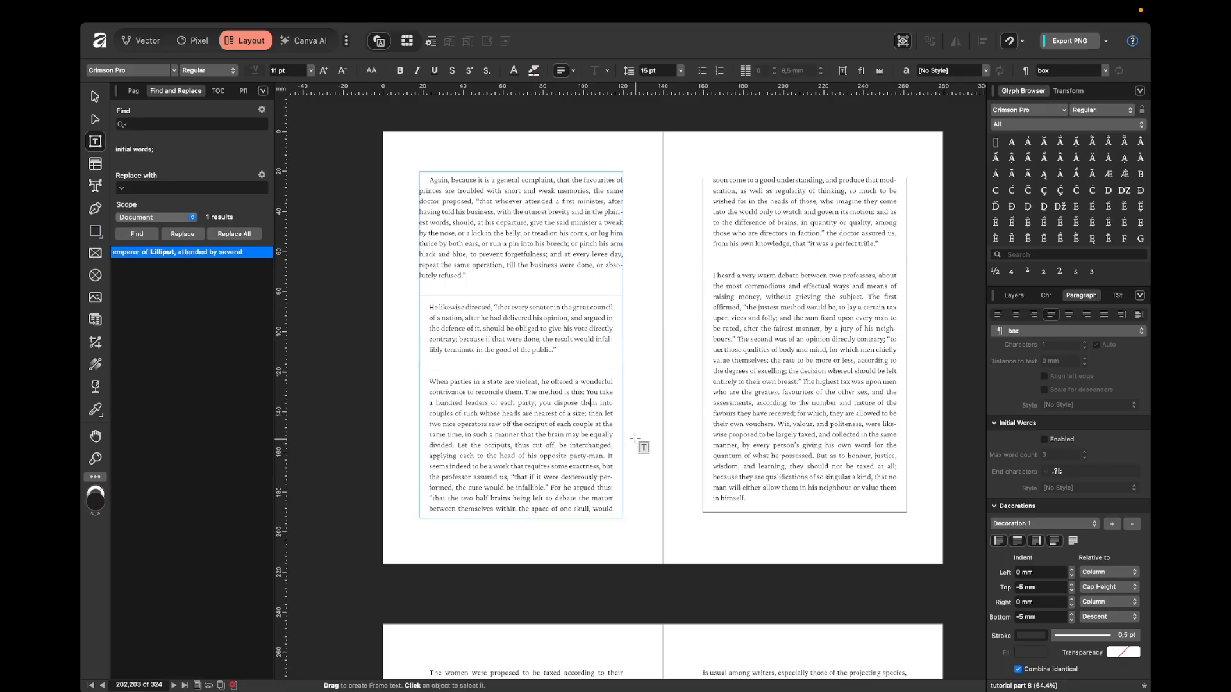
- Insert a paragraph break after "would" at the foot of the first page, splitting the boxed paragraph between the two pages
left_click(553, 439)
left_click(611, 513)
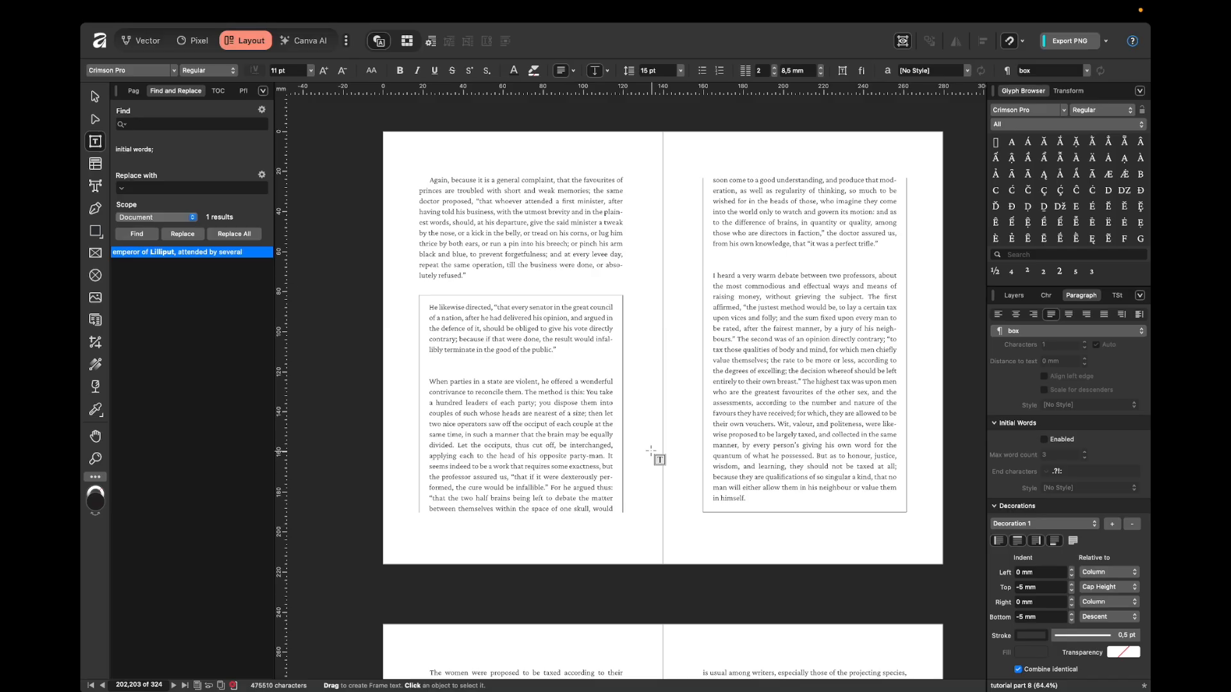
left_click(605, 508)
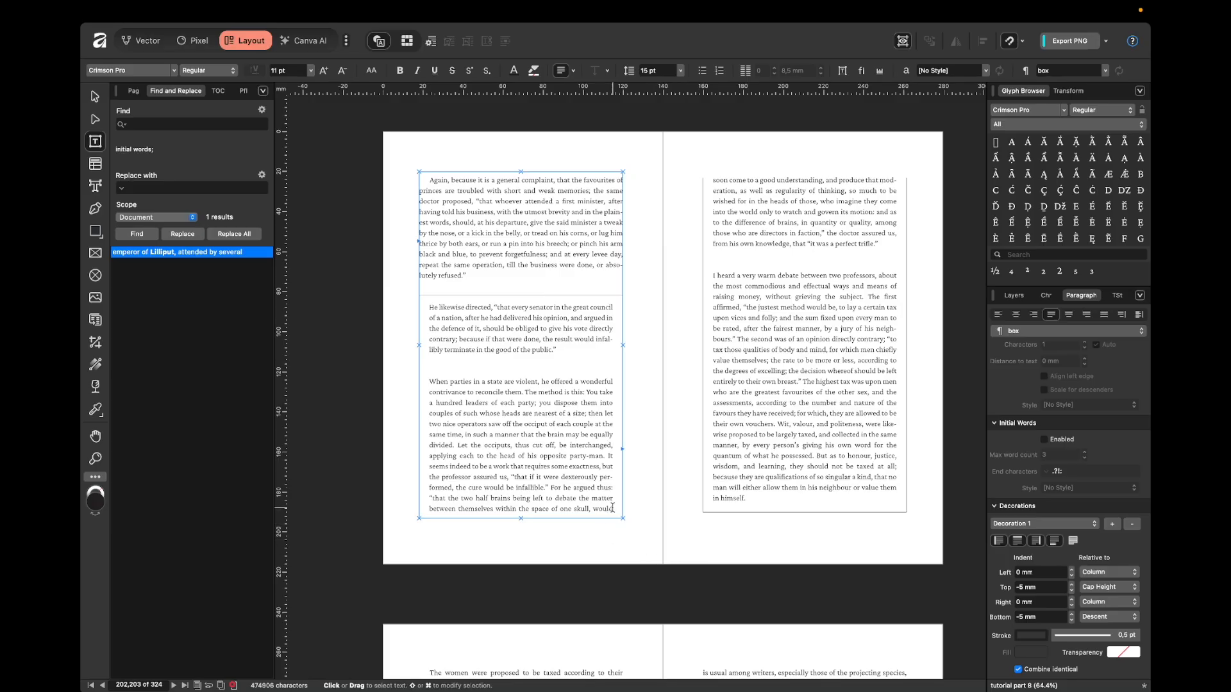
key("Right")
left_click(642, 397)
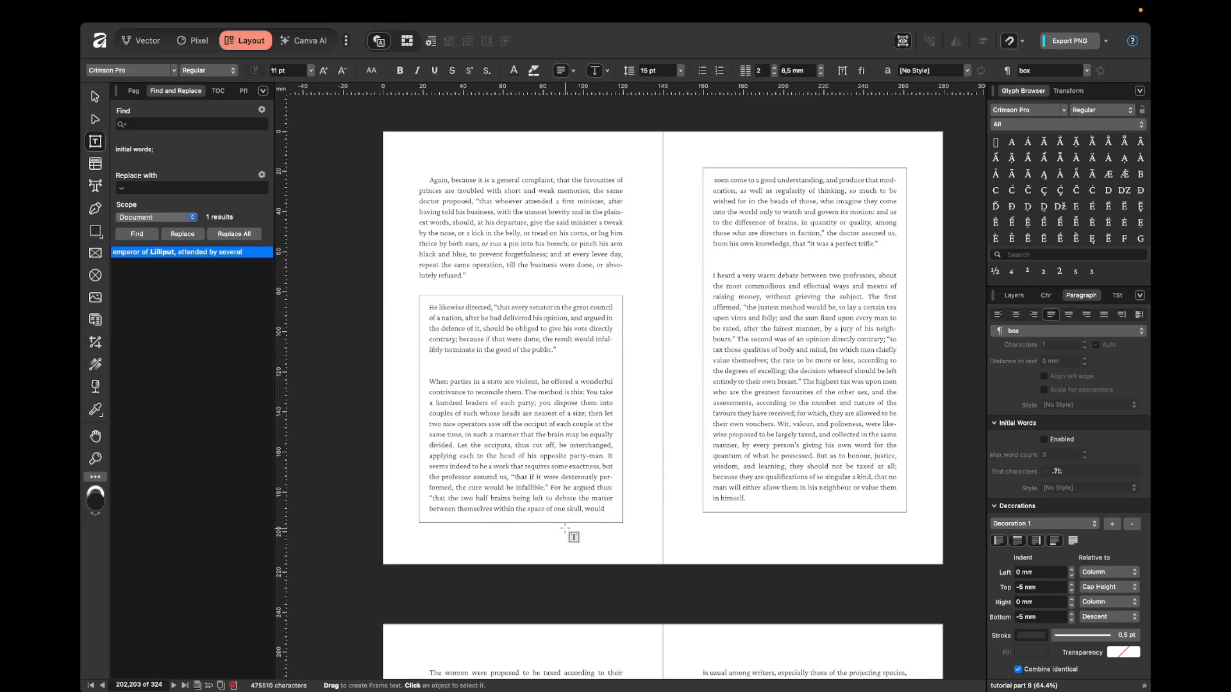
- Set the boxed paragraph ending in "would" to Justified All and deselect the text
scroll(589, 522, "up", 3)
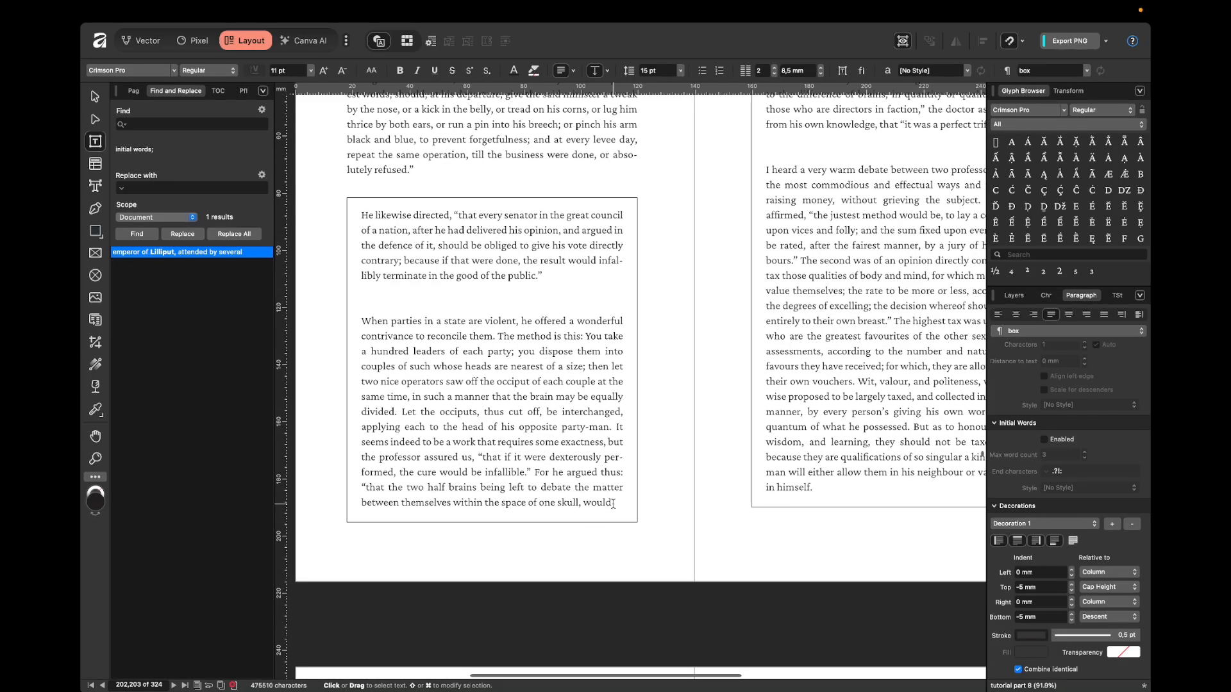
left_click(586, 509)
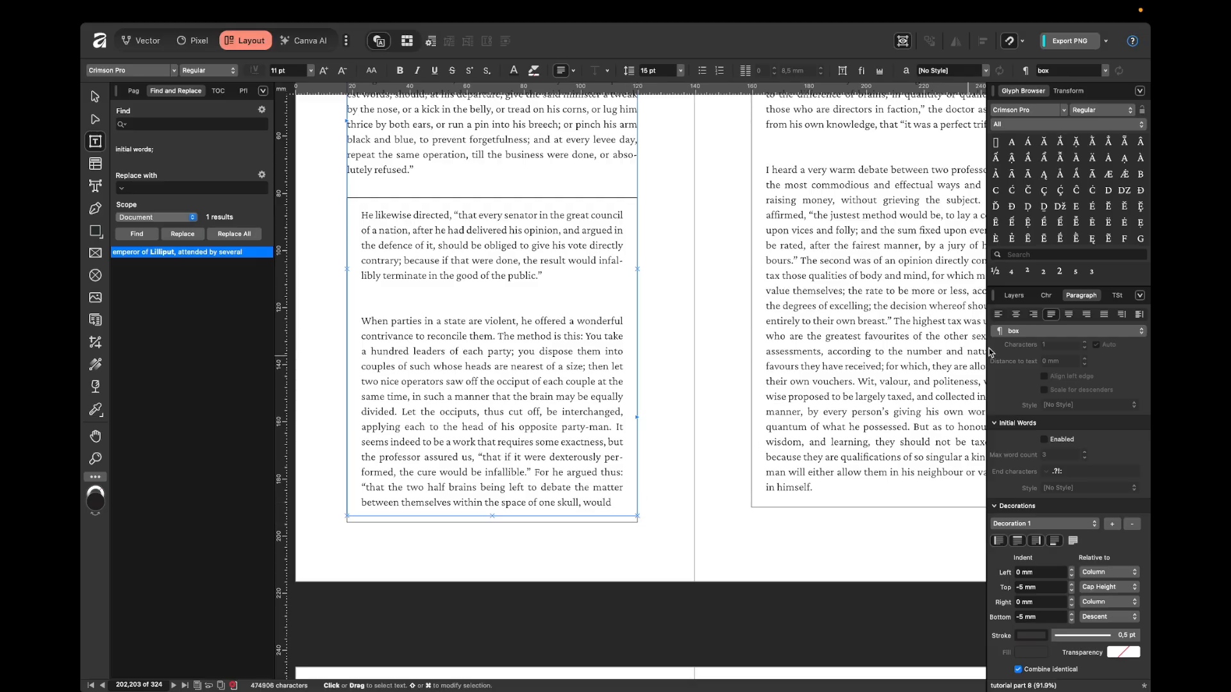
left_click(1104, 315)
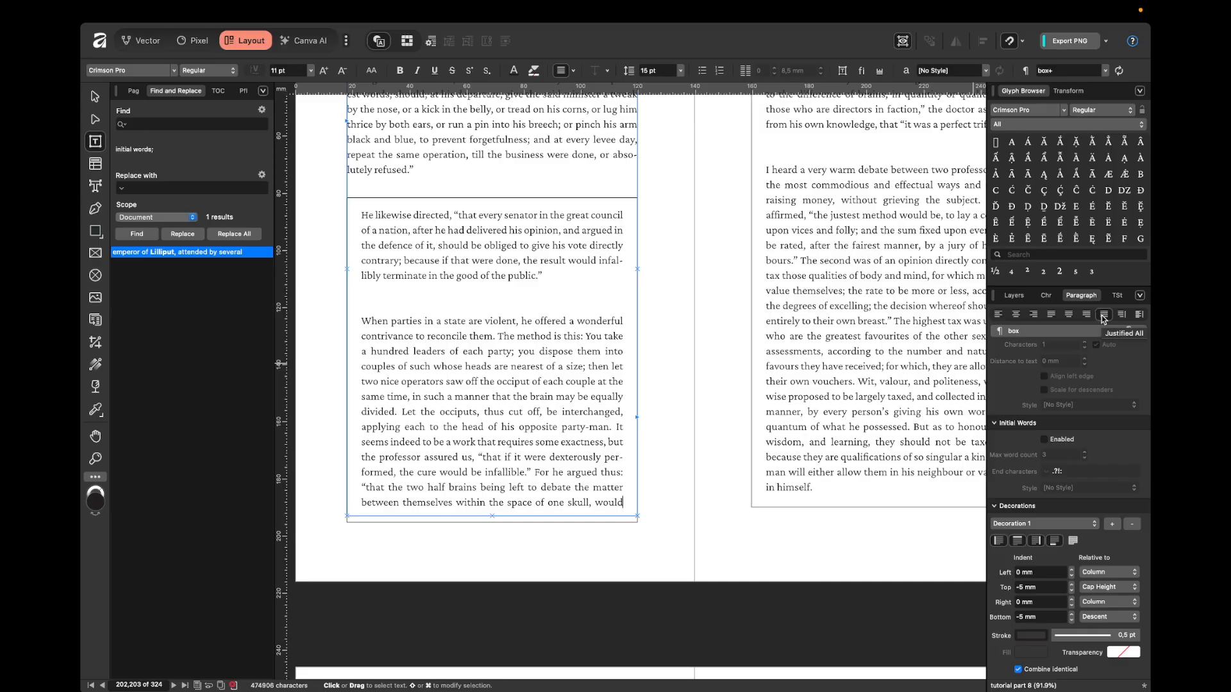
left_click(720, 412)
- Remove the leading space before "soon come to a good understanding" at the start of the facing page's box
scroll(719, 412, "up", 4)
scroll(719, 412, "right", 2)
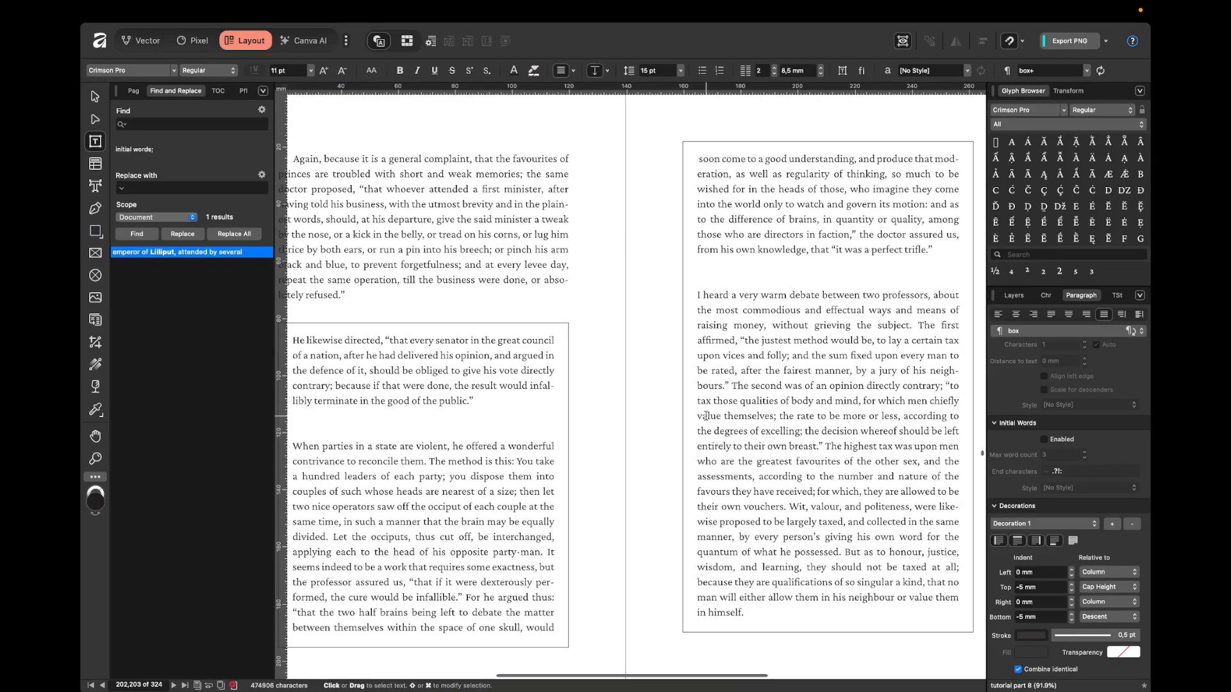
left_click(662, 313)
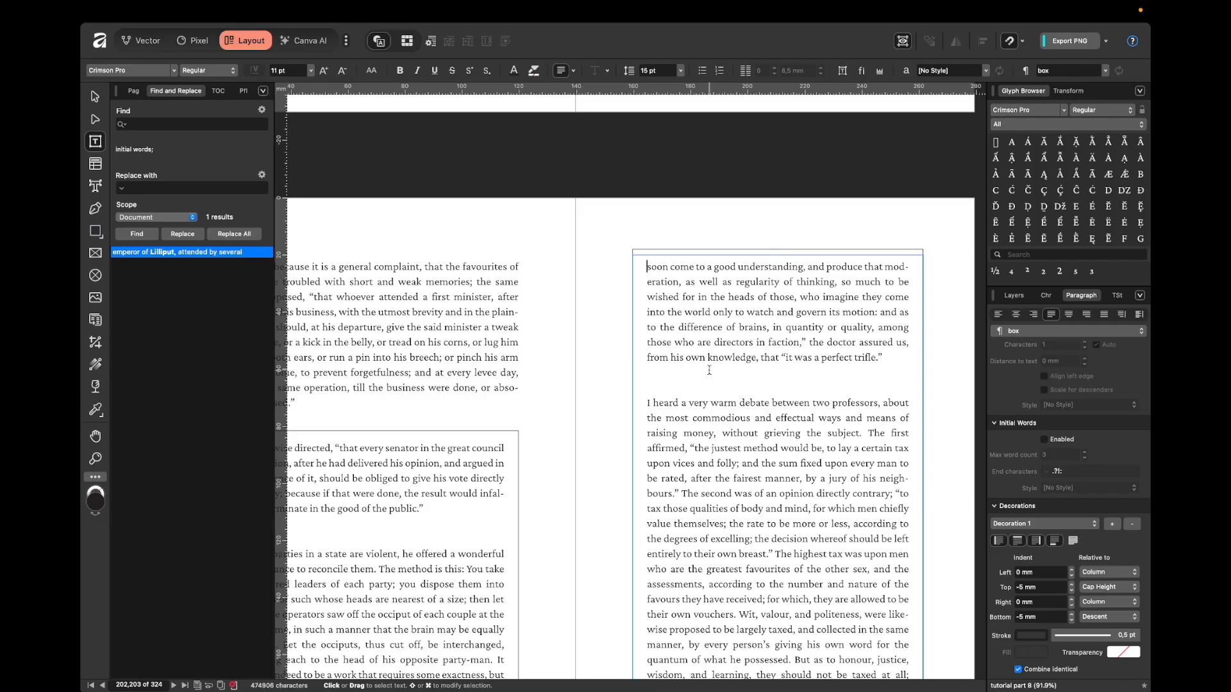
- Examine how the framed box paragraphs continue from the first page onto the facing page
left_click(594, 396)
scroll(594, 396, "down", 4)
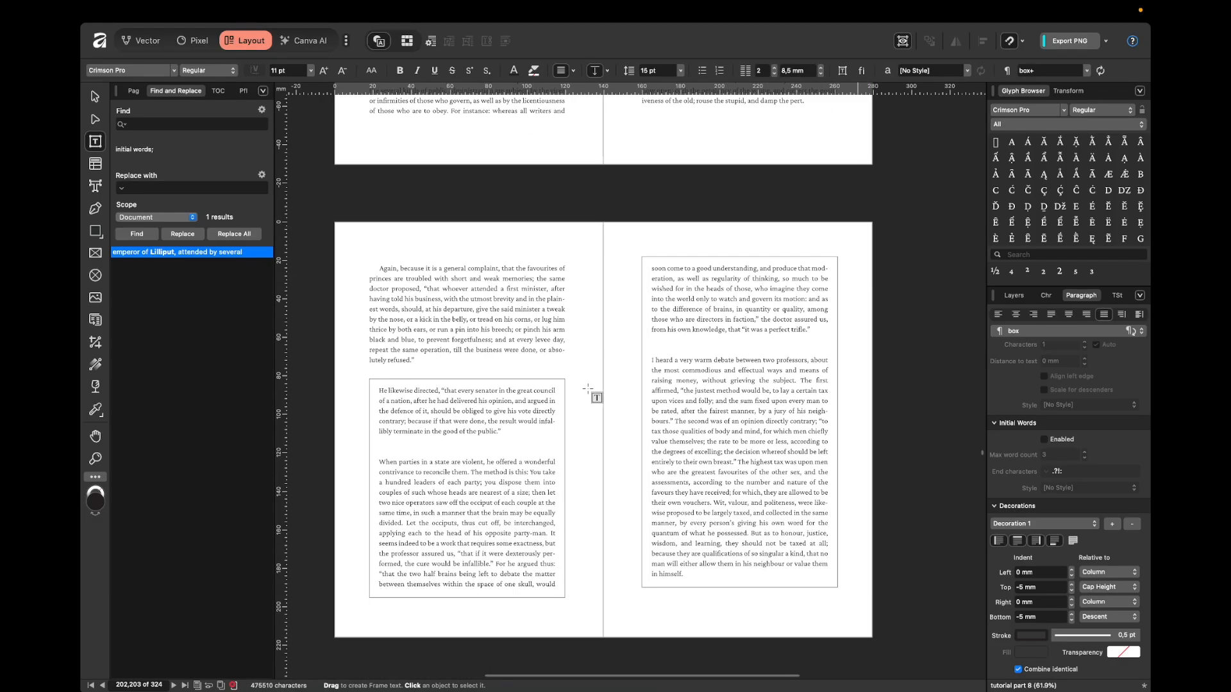
scroll(588, 388, "up", 2)
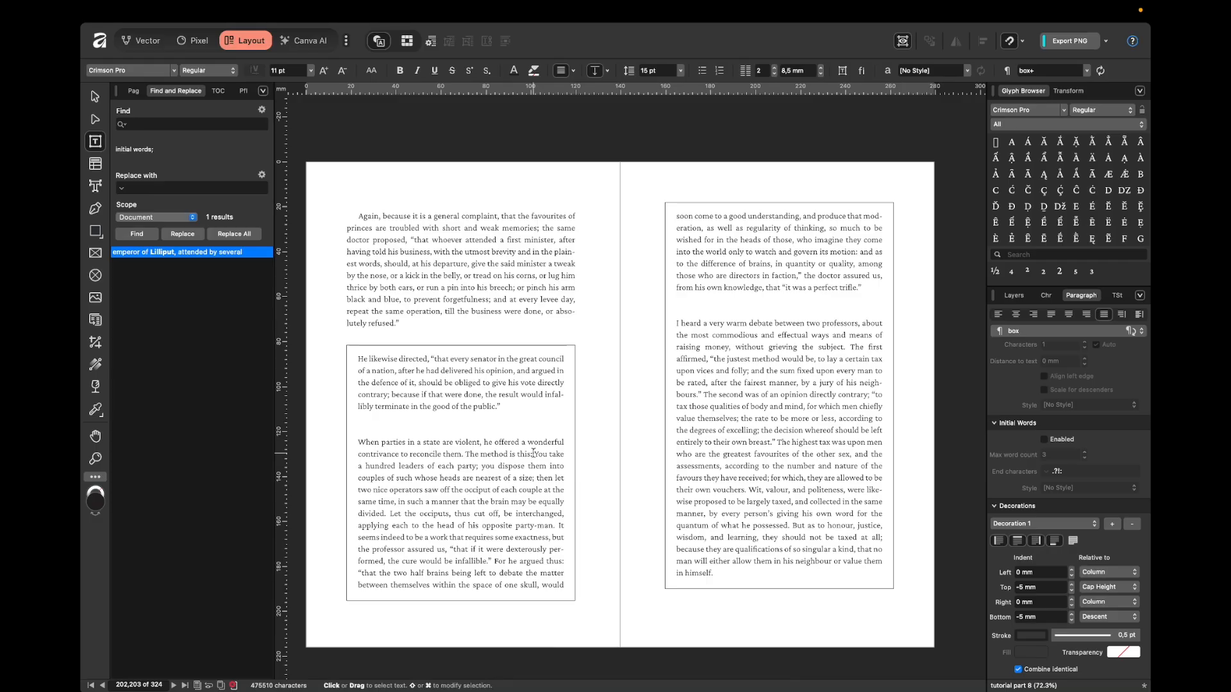
left_click(532, 453)
left_click(720, 231)
left_click_drag(447, 489, 500, 525)
left_click_drag(678, 228, 738, 276)
left_click(633, 342)
- Apply the box paragraph style to "The professor made great acknowledgments" on the page facing Chapter VII
scroll(607, 459, "down", 20)
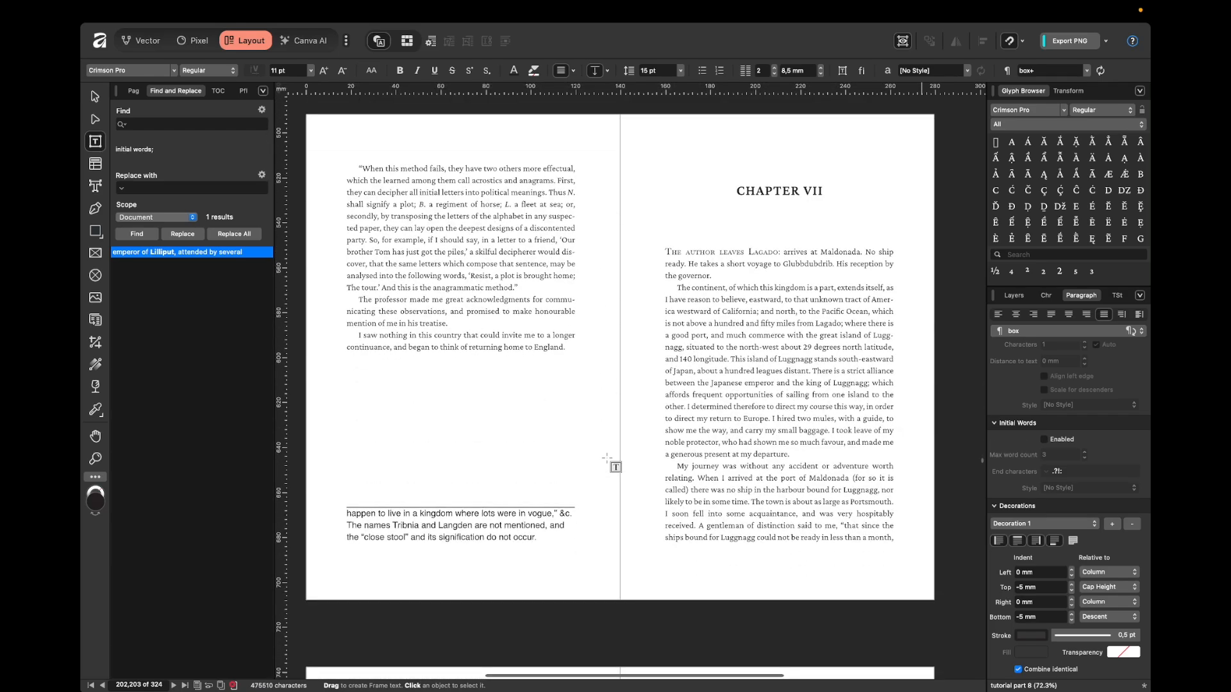
scroll(607, 458, "up", 1)
left_click(442, 317)
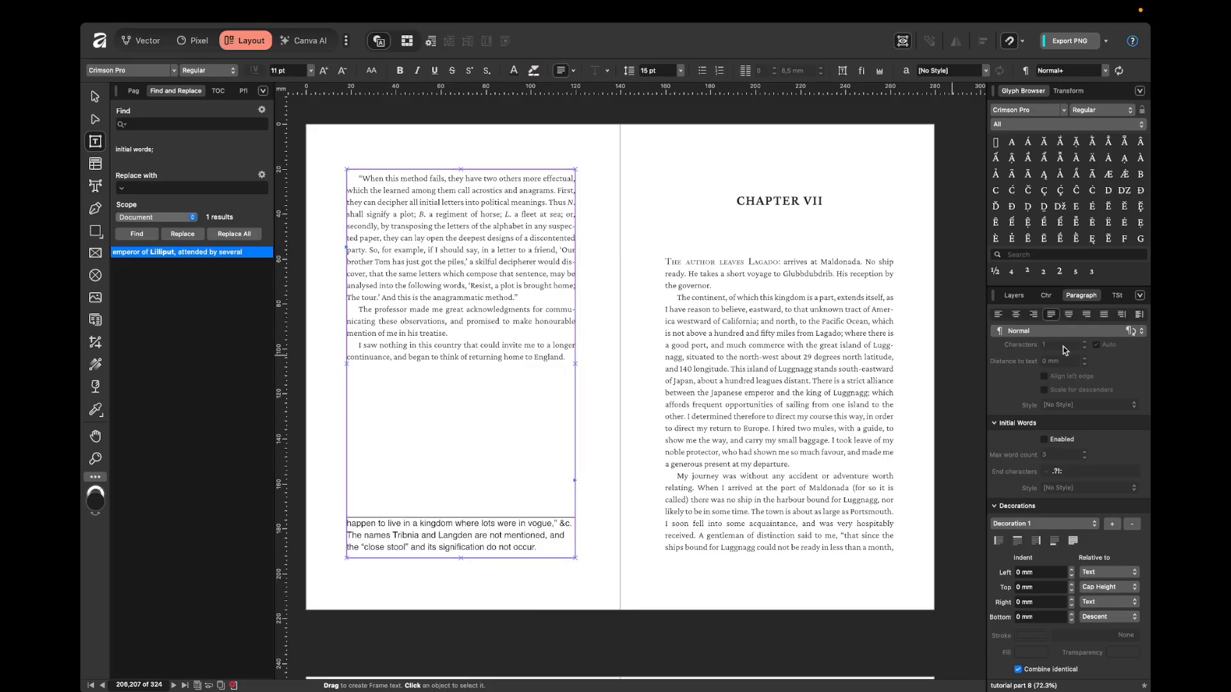
left_click(1116, 297)
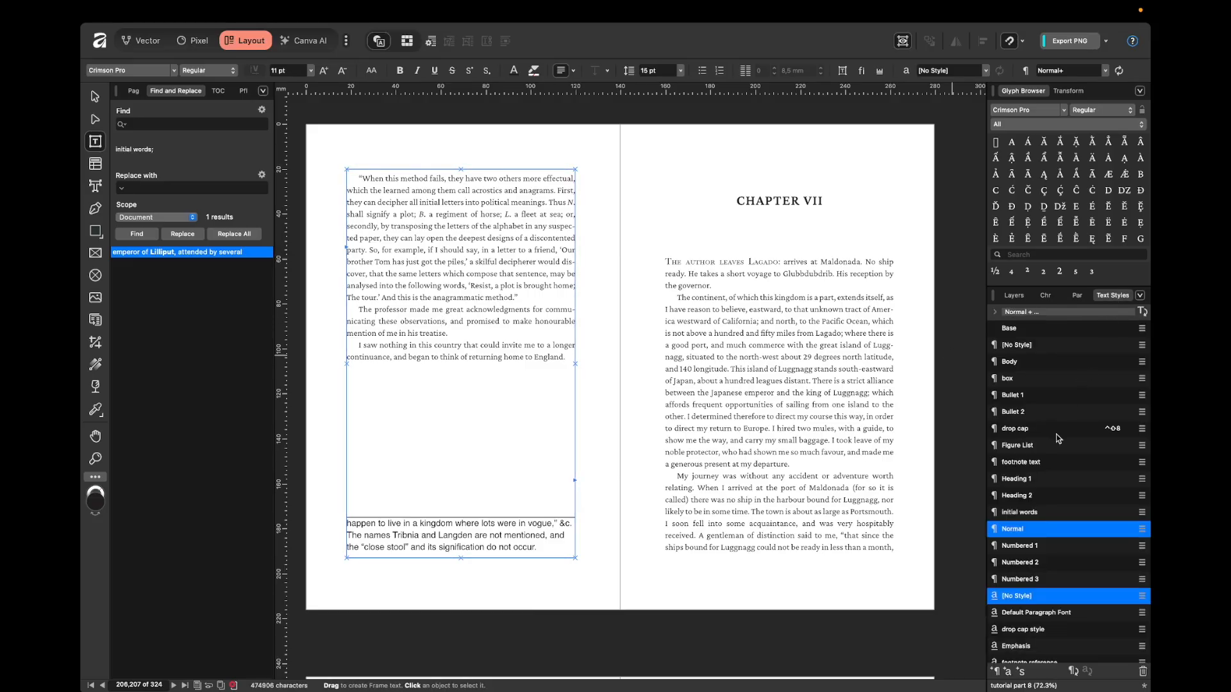
left_click(1039, 379)
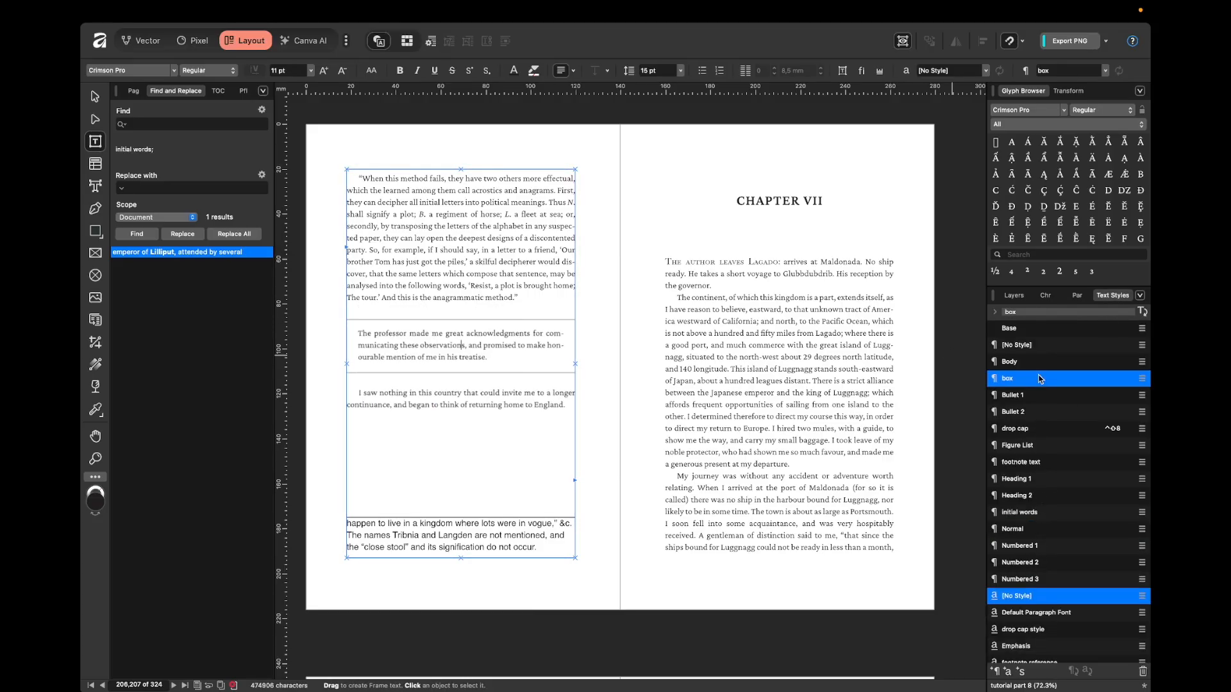
- Turn off all four border lines of the boxed paragraph's Decoration 1 and enable its background fill
left_click(1081, 297)
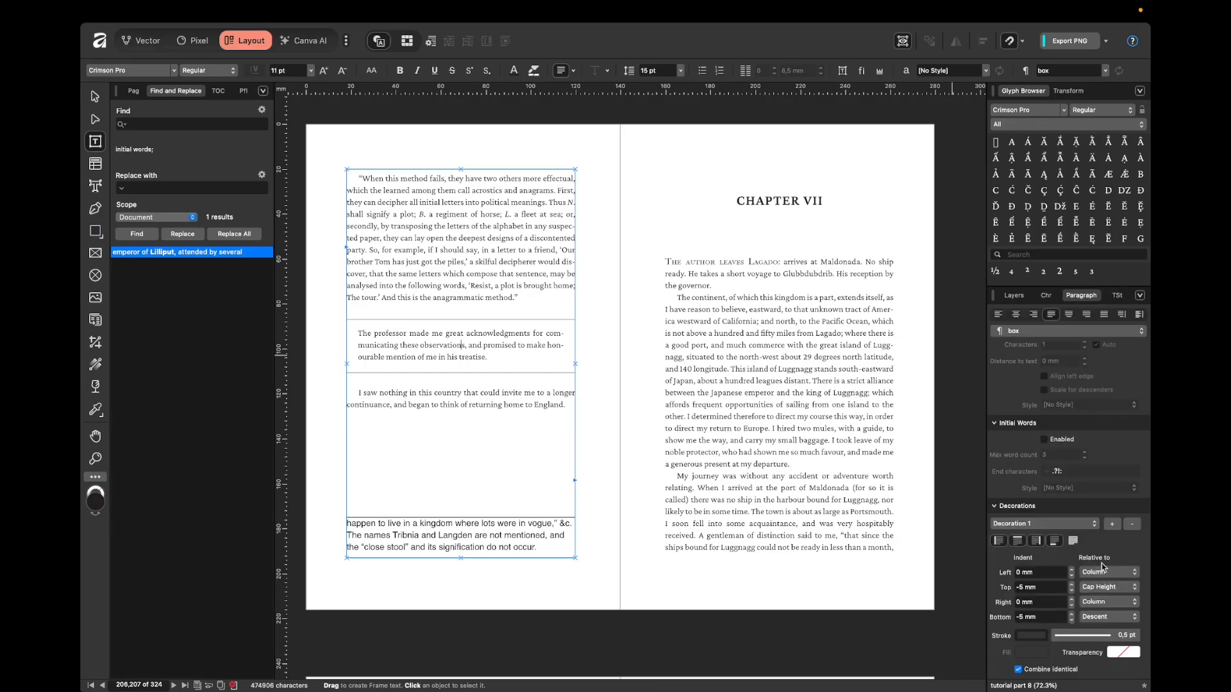
left_click(1053, 543)
left_click(1035, 541)
left_click(999, 541)
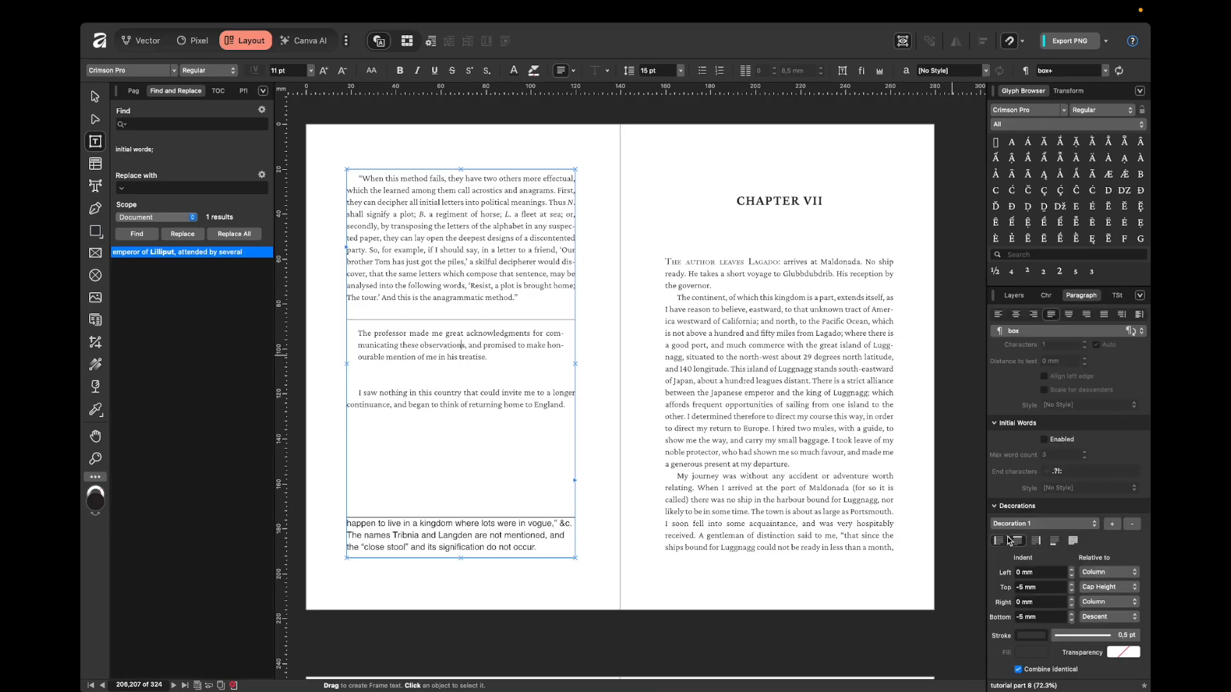
left_click(1017, 541)
left_click(1074, 542)
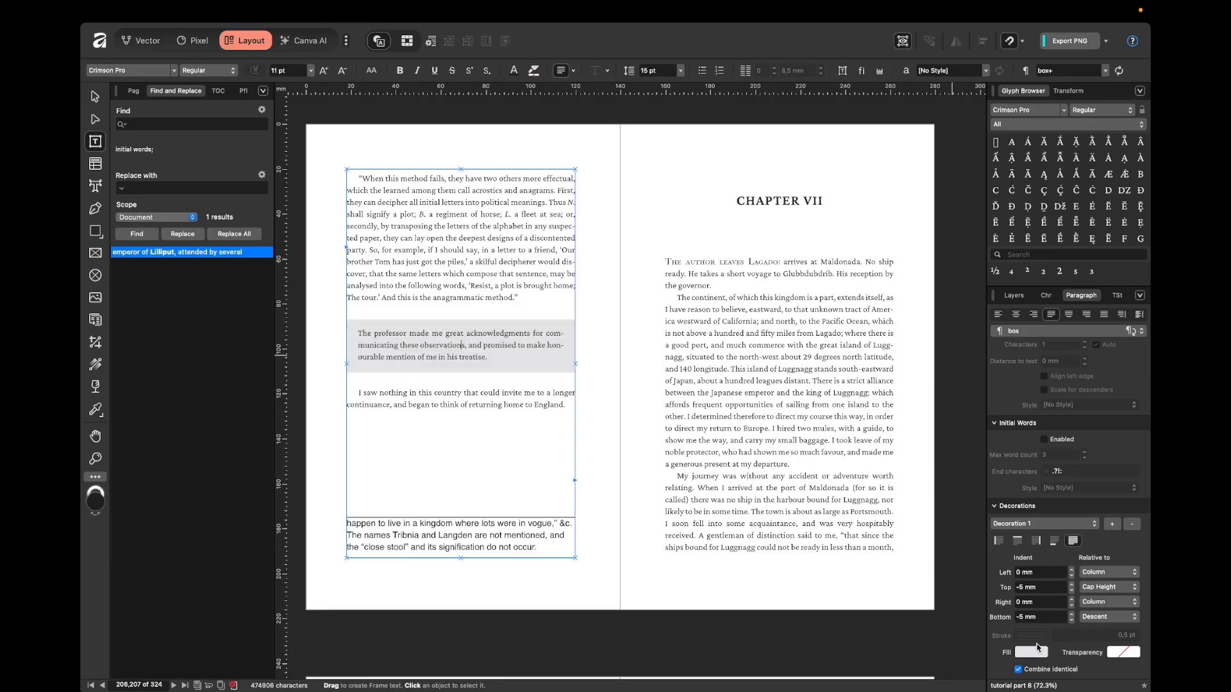
- Set the decoration's fill to a light grey from the Greys swatches and deselect the text
left_click(1031, 652)
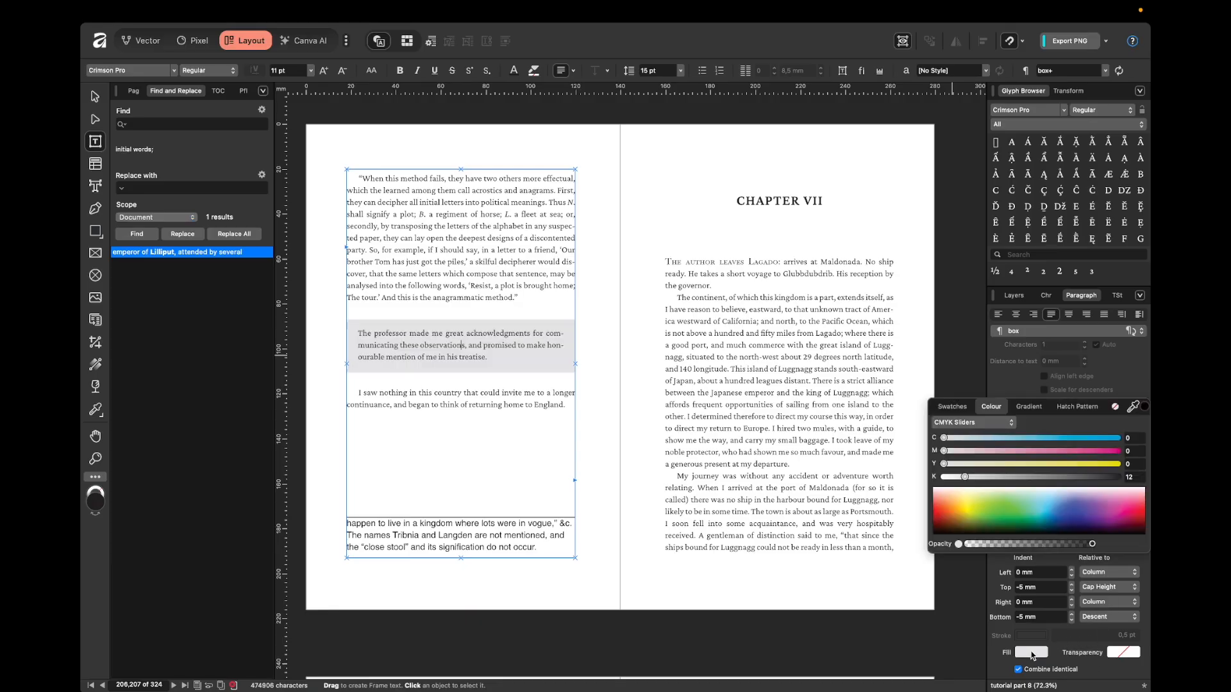
left_click(955, 407)
left_click(992, 406)
left_click(987, 426)
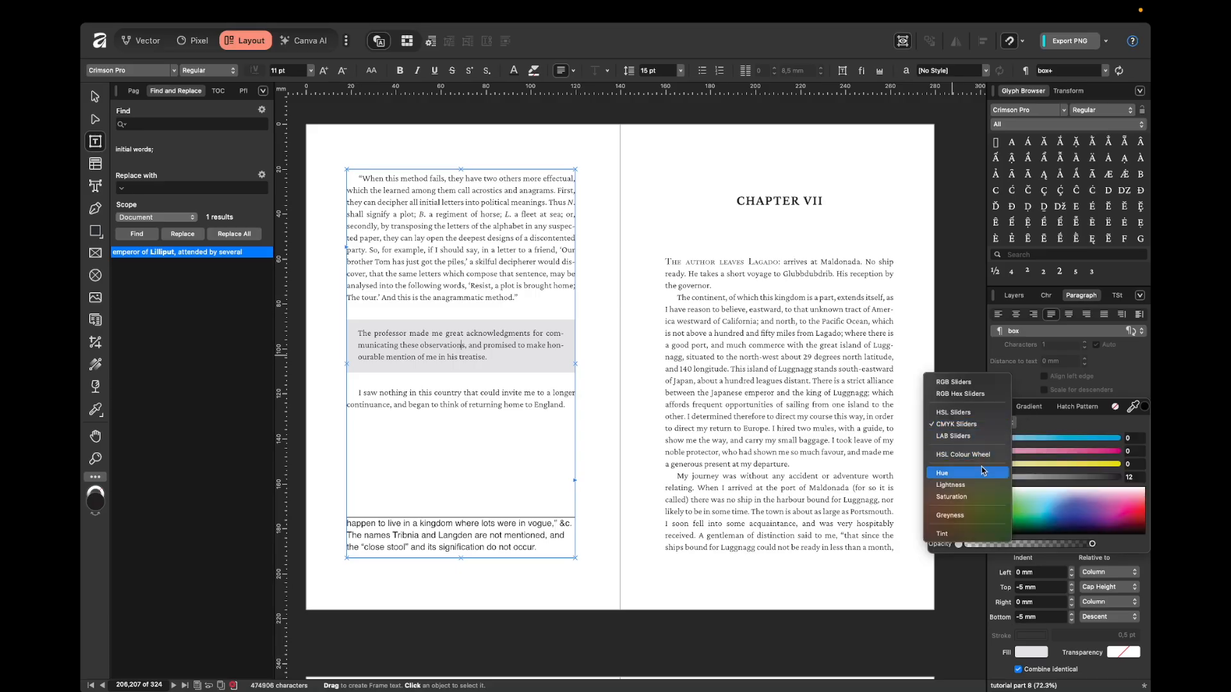
left_click(975, 515)
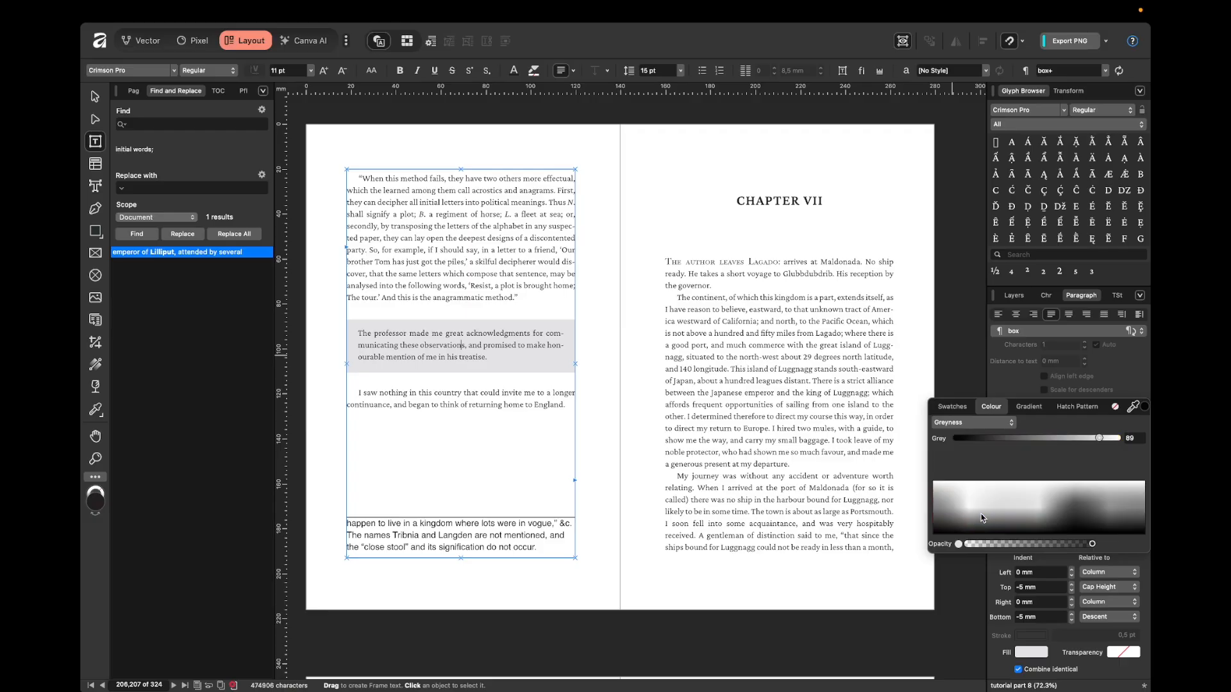
left_click(992, 422)
left_click(992, 422)
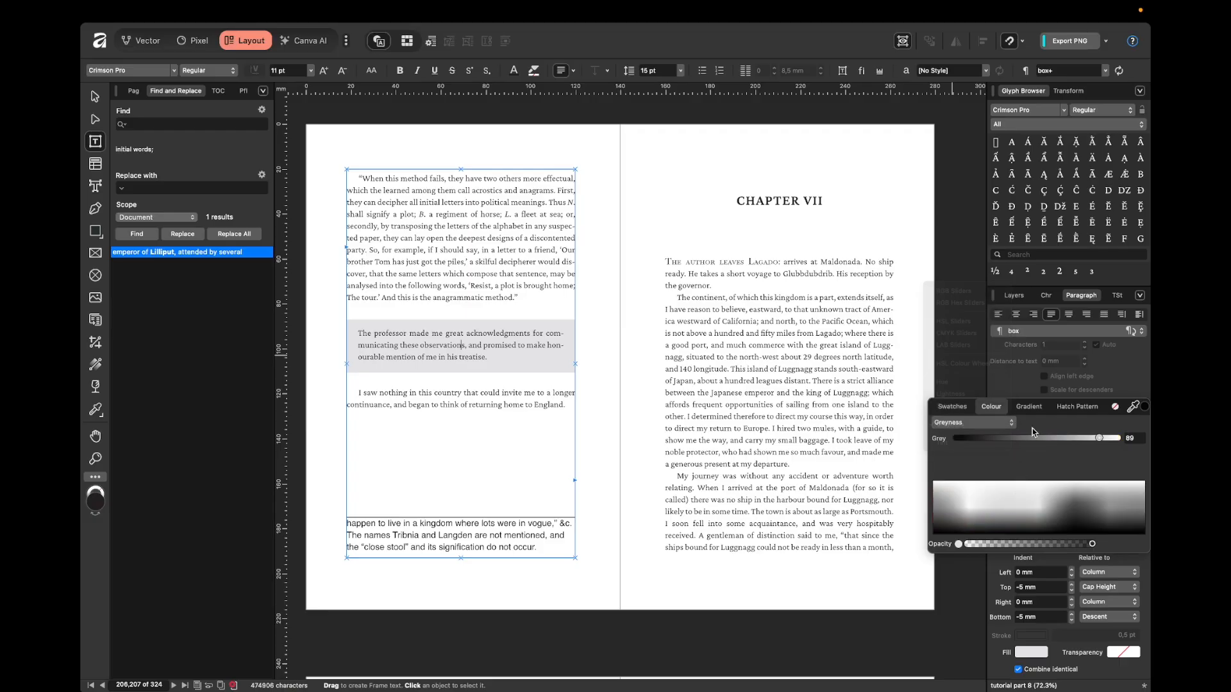
left_click(962, 409)
left_click(988, 440)
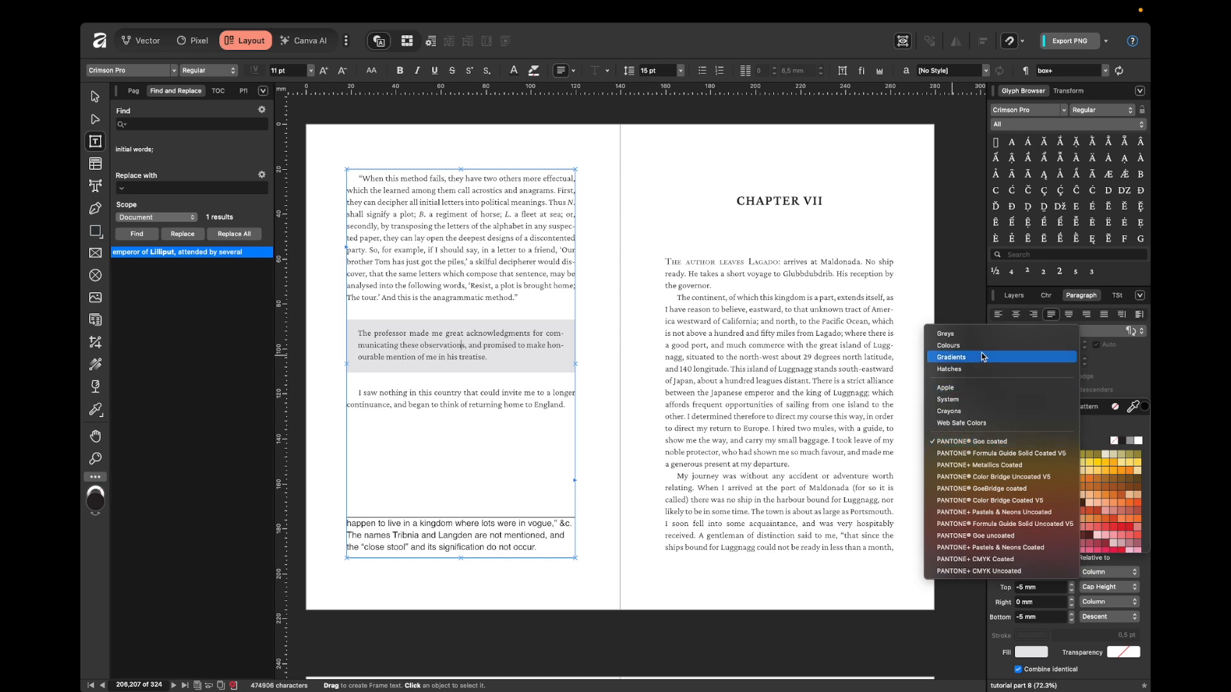
left_click(981, 334)
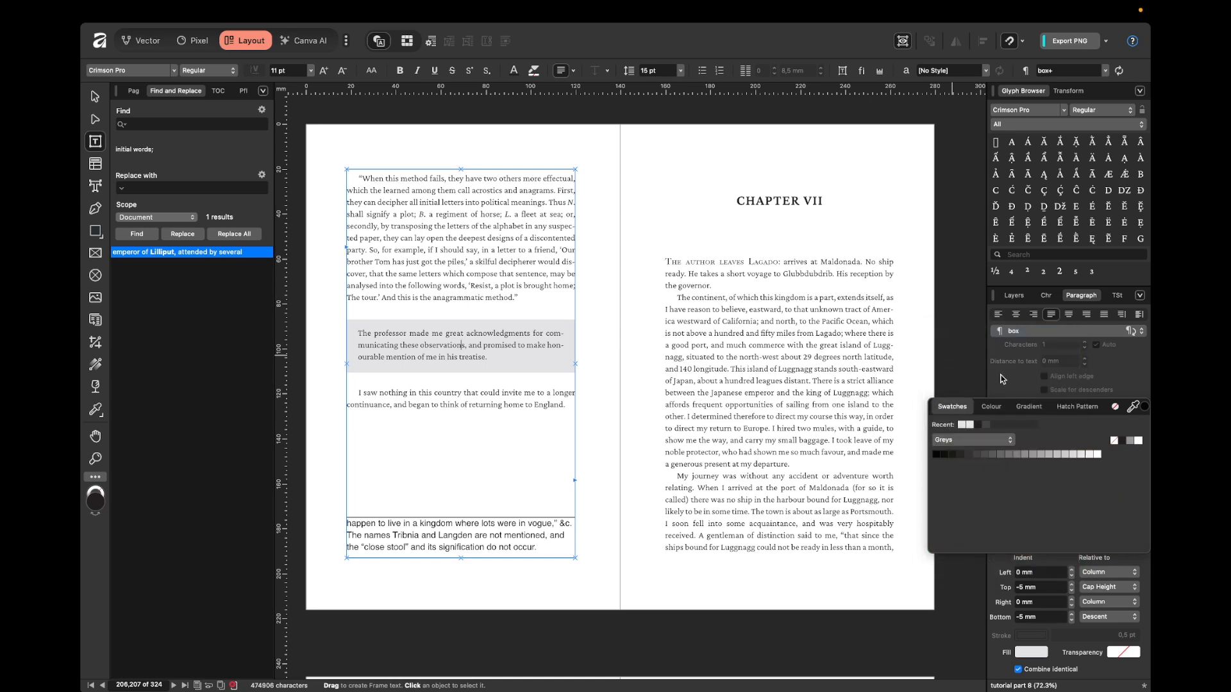
left_click(1082, 457)
key("Escape")
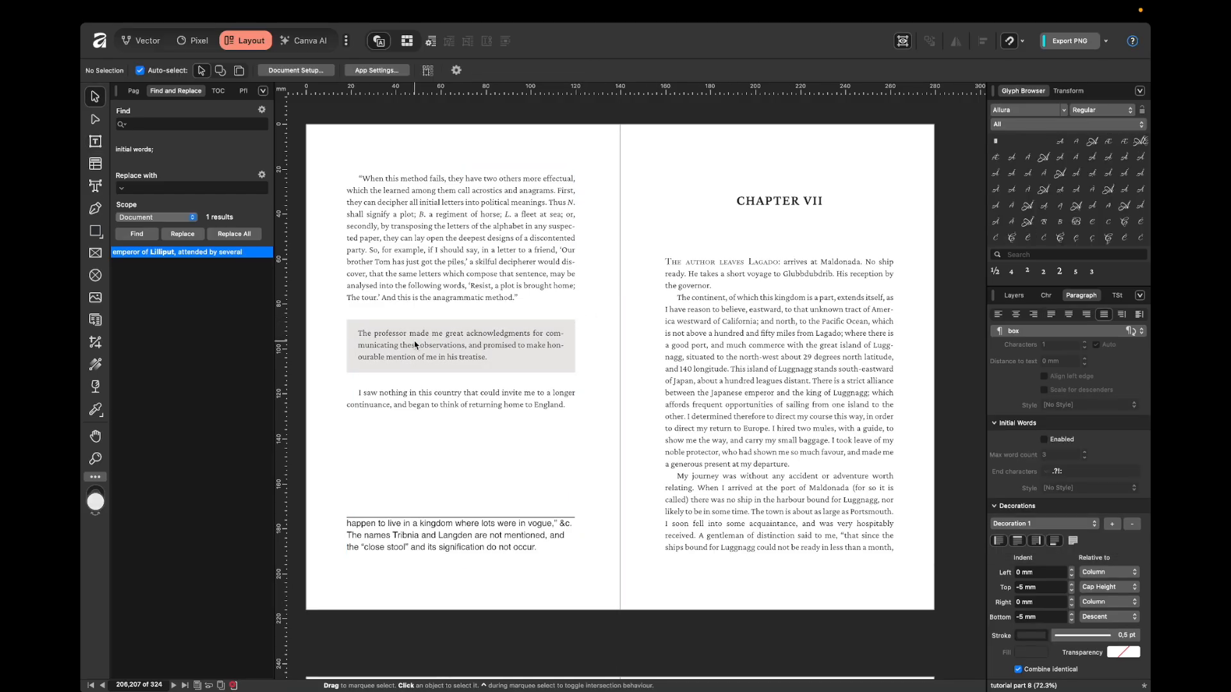
- Update the box paragraph style from the grey-filled "The professor made great acknowledgments" paragraph and deselect it
scroll(415, 345, "up", 3)
scroll(751, 436, "left", 1)
left_click(591, 355)
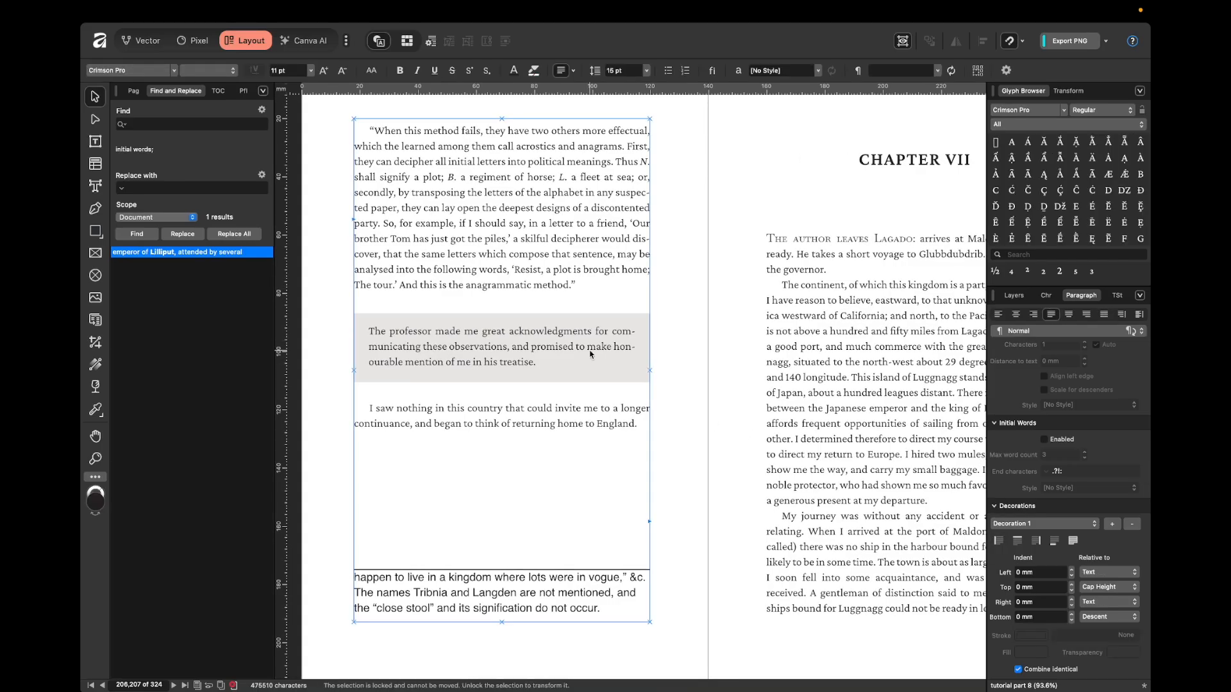
left_click(590, 354)
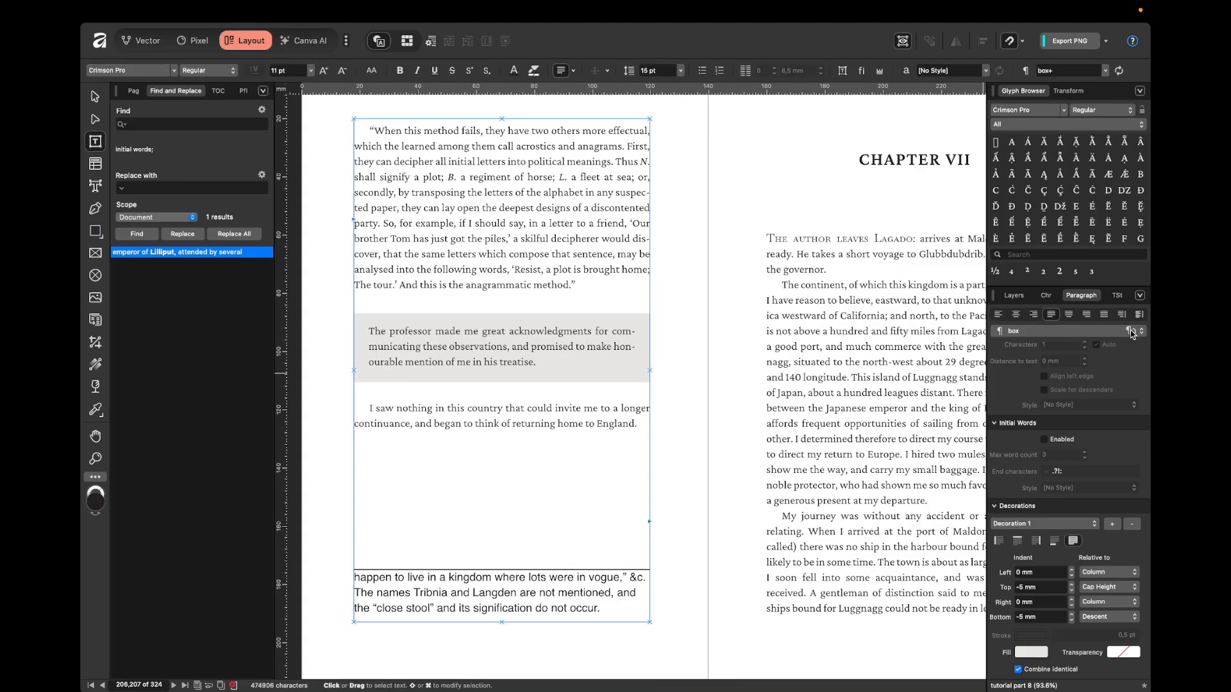
left_click(703, 360)
- Enable 1 pt space between same styles for "He likewise directed" on the earlier boxed spread, and update the box style with it
scroll(705, 507, "up", 10)
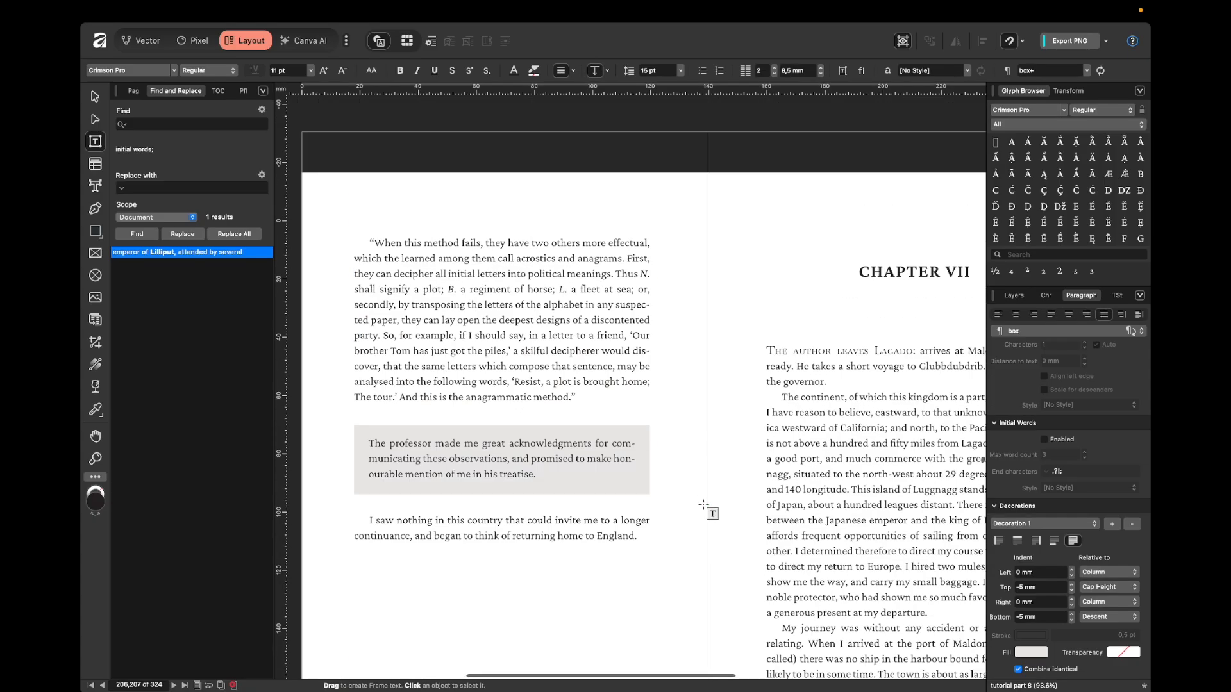
scroll(704, 505, "up", 8)
scroll(684, 508, "down", 2)
key("v")
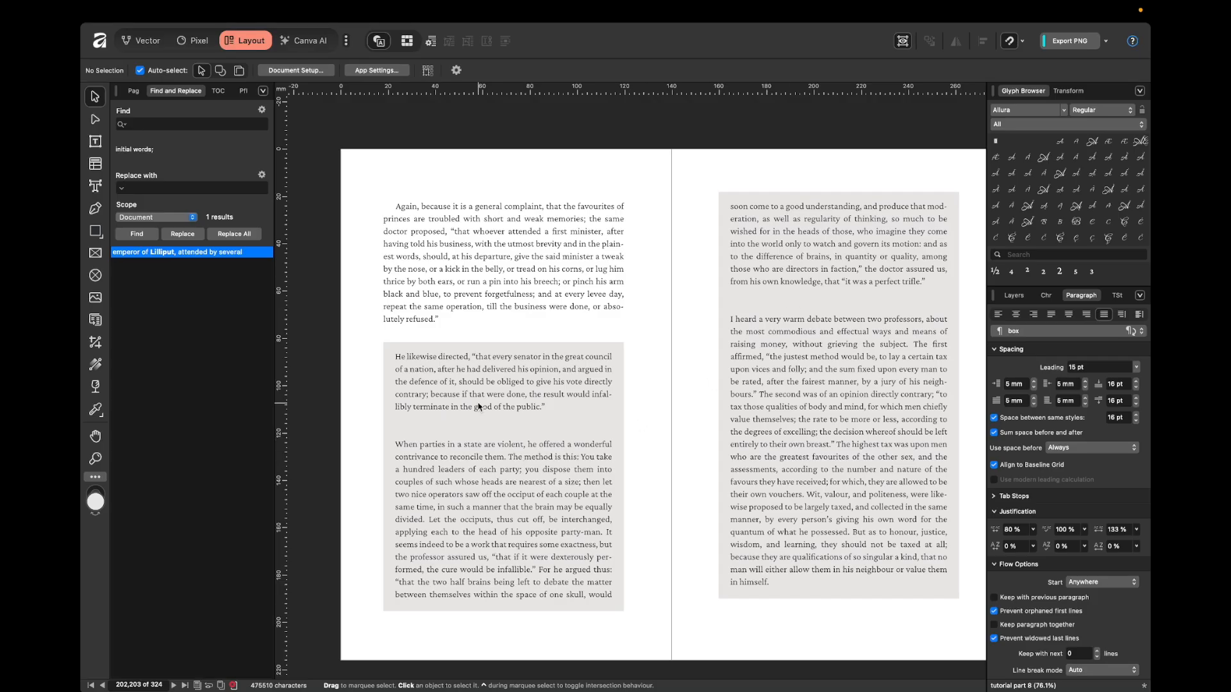
double_click(511, 407)
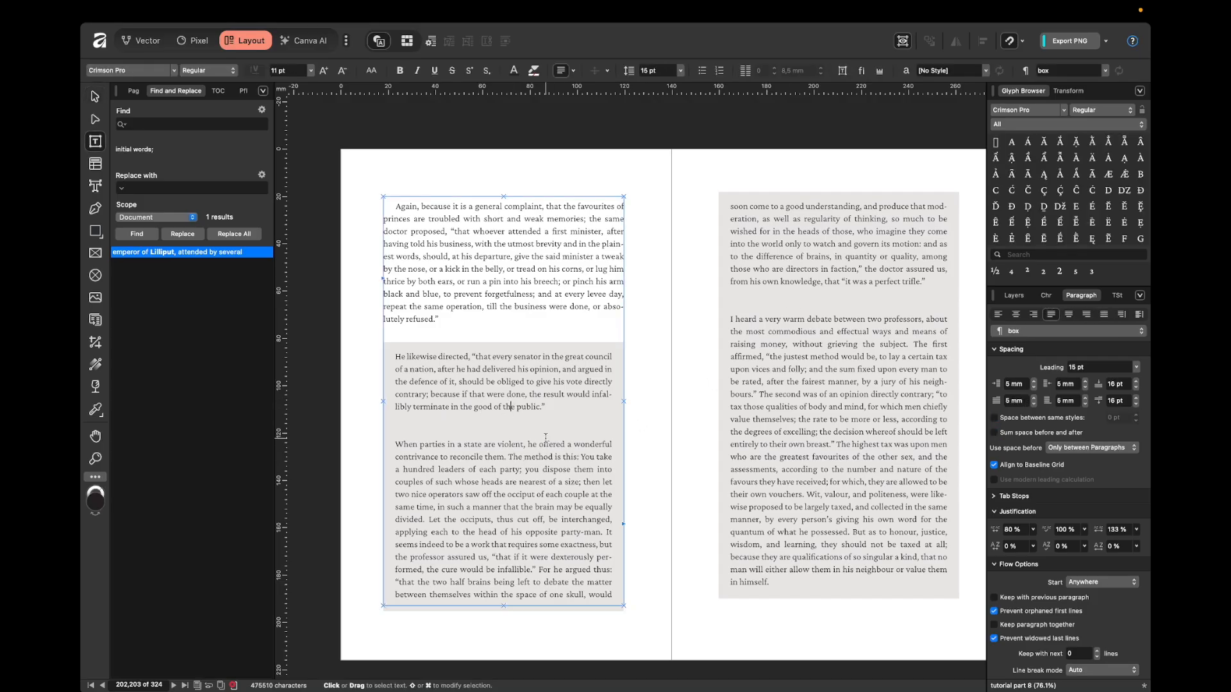
left_click(498, 384)
left_click(995, 418)
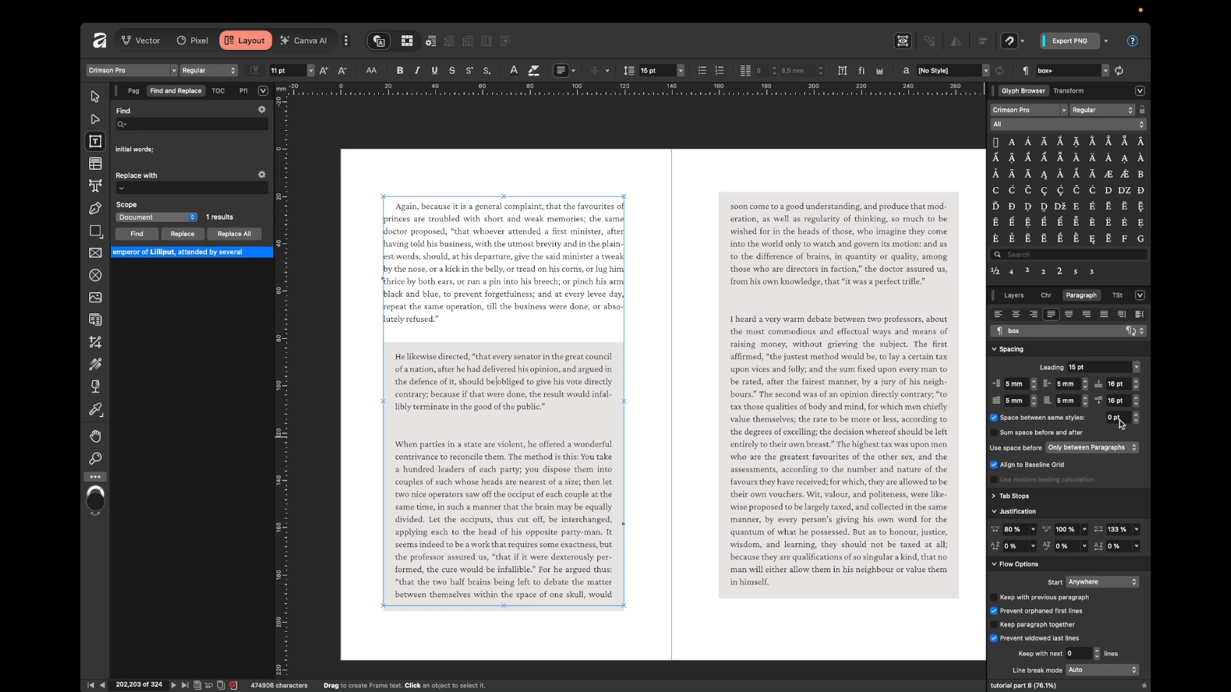
type("1")
key("Return")
left_click(1132, 332)
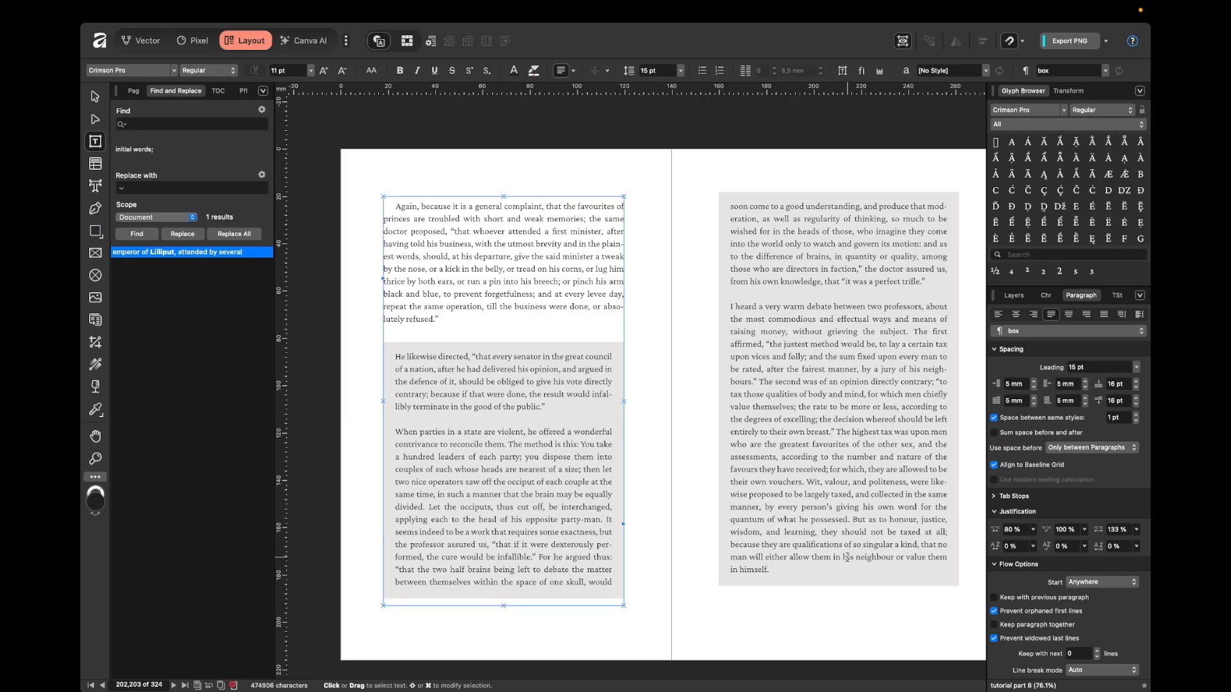
left_click(704, 589)
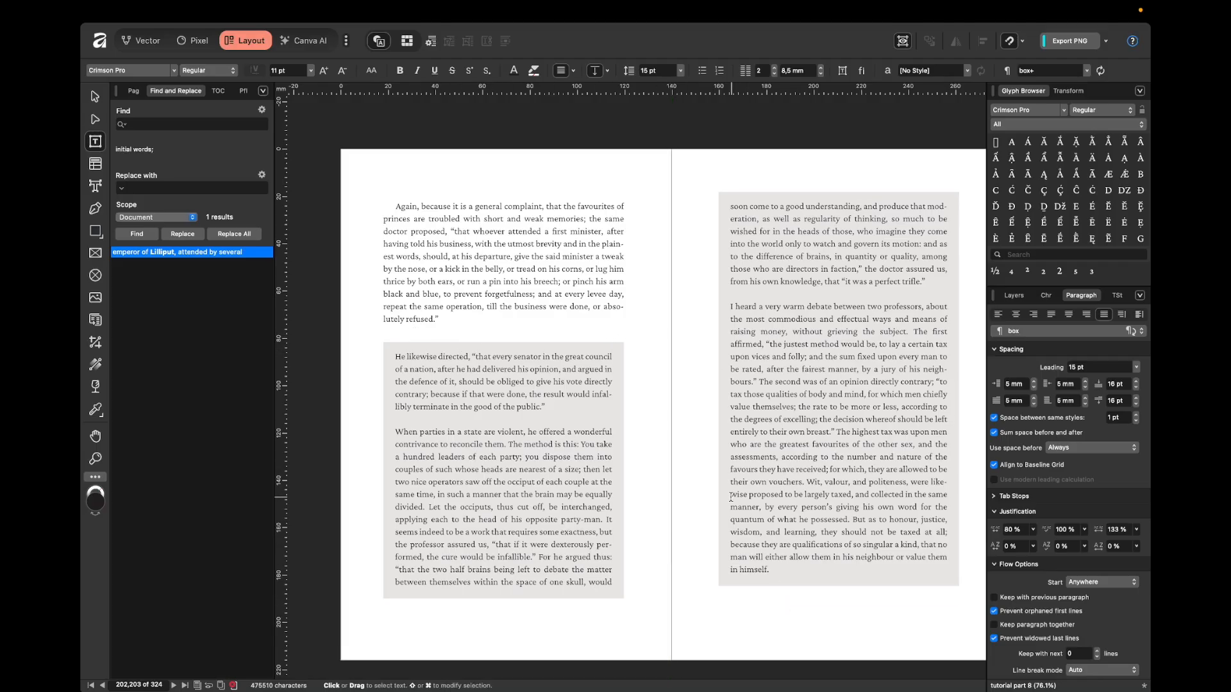
- Apply the box paragraph style to "To keep senators in the interest of the crown" on the following spread
scroll(732, 496, "down", 20)
scroll(514, 372, "up", 15)
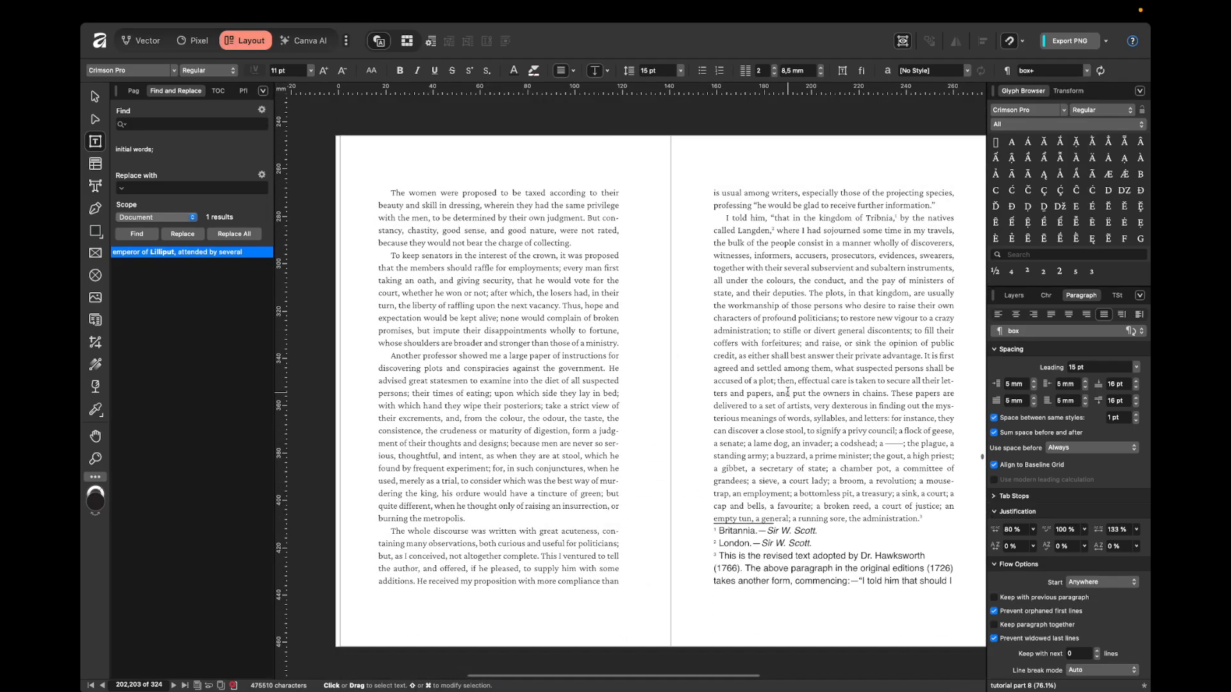
left_click(445, 294)
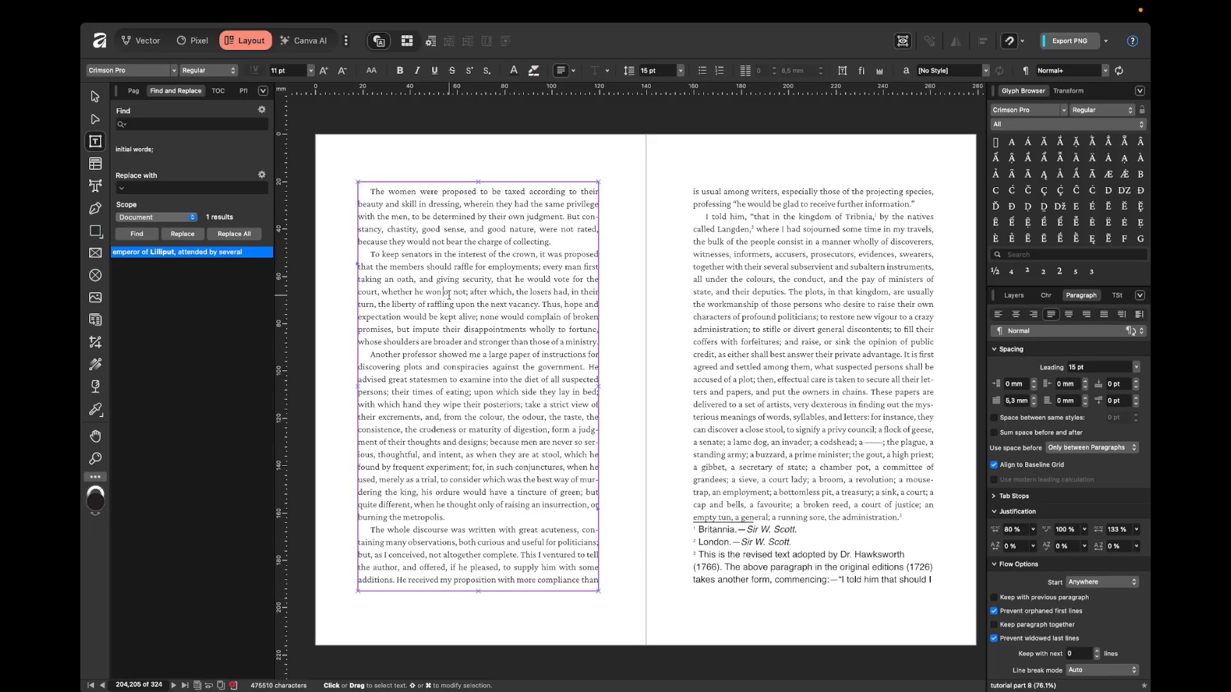
left_click(1116, 295)
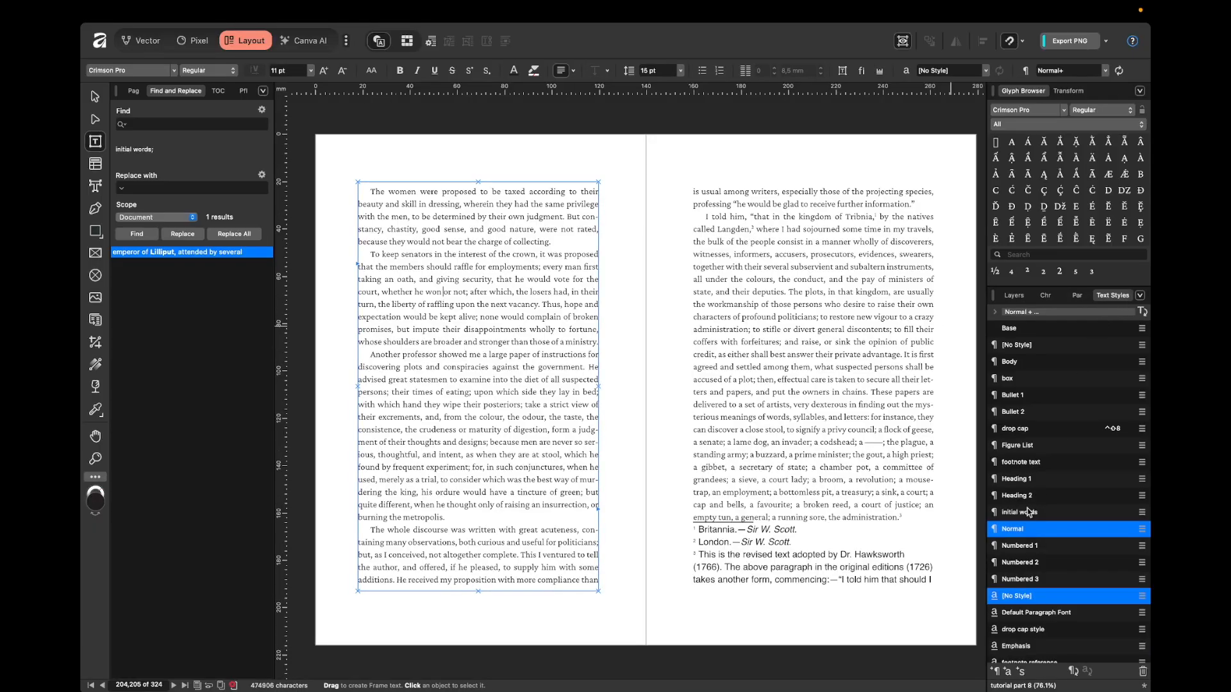
left_click(1027, 379)
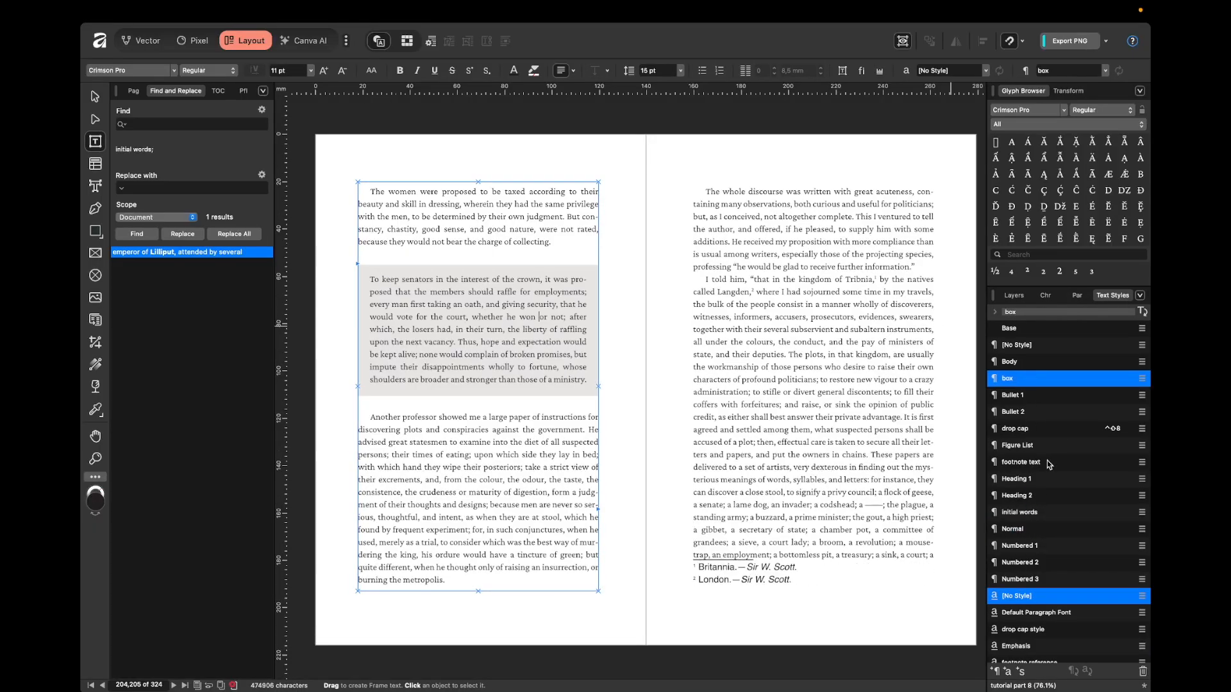
- Apply the box paragraph style to the page's first paragraph, "The women were proposed to be taxed"
left_click(567, 437)
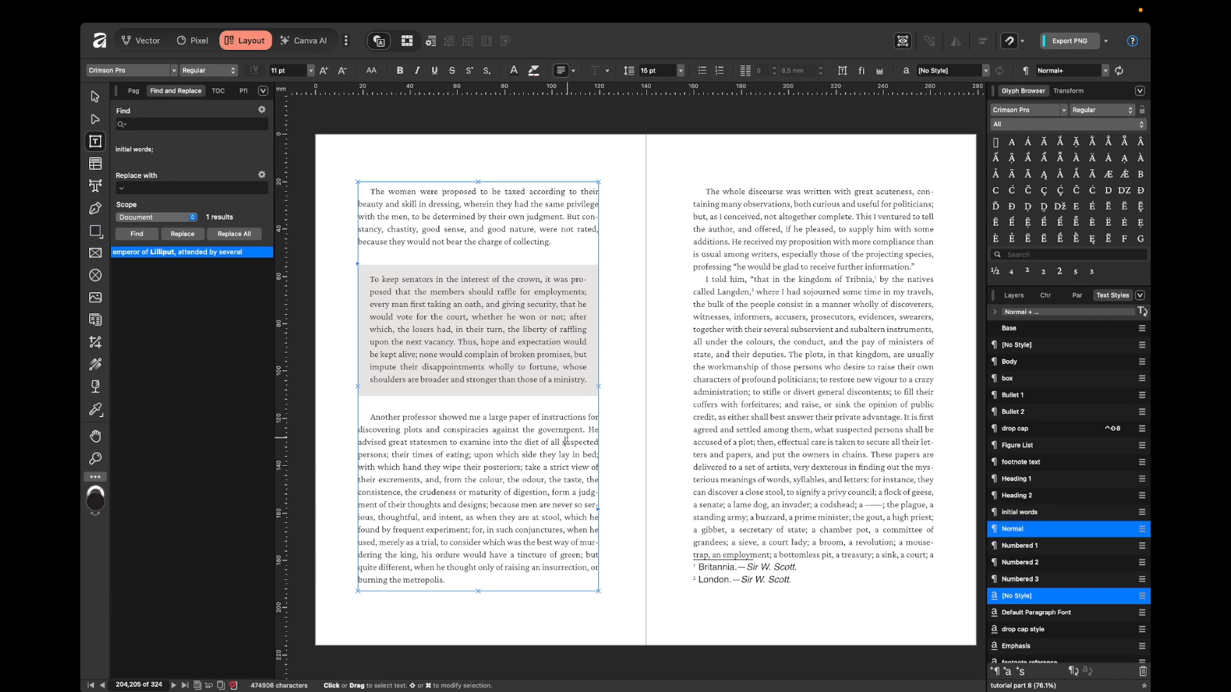
left_click(463, 220)
left_click(1008, 379)
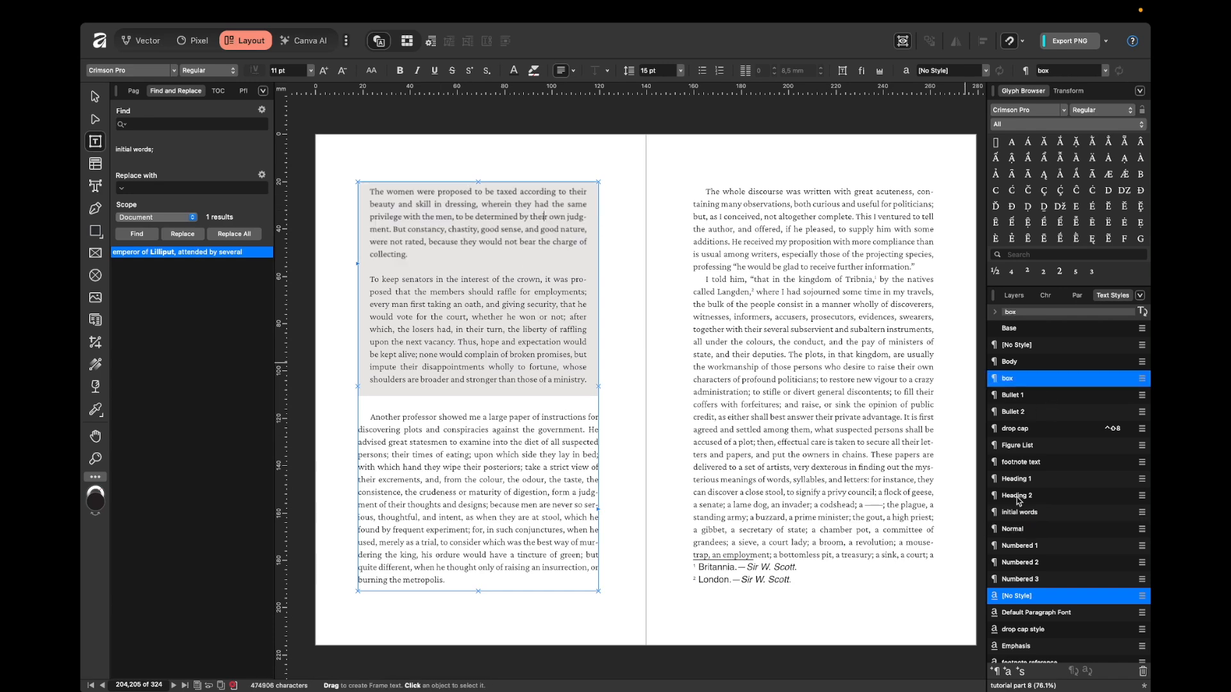
- Apply the box paragraph style to "Another professor showed me a large paper of instructions" and deselect the text
left_click(666, 329)
left_click(514, 444)
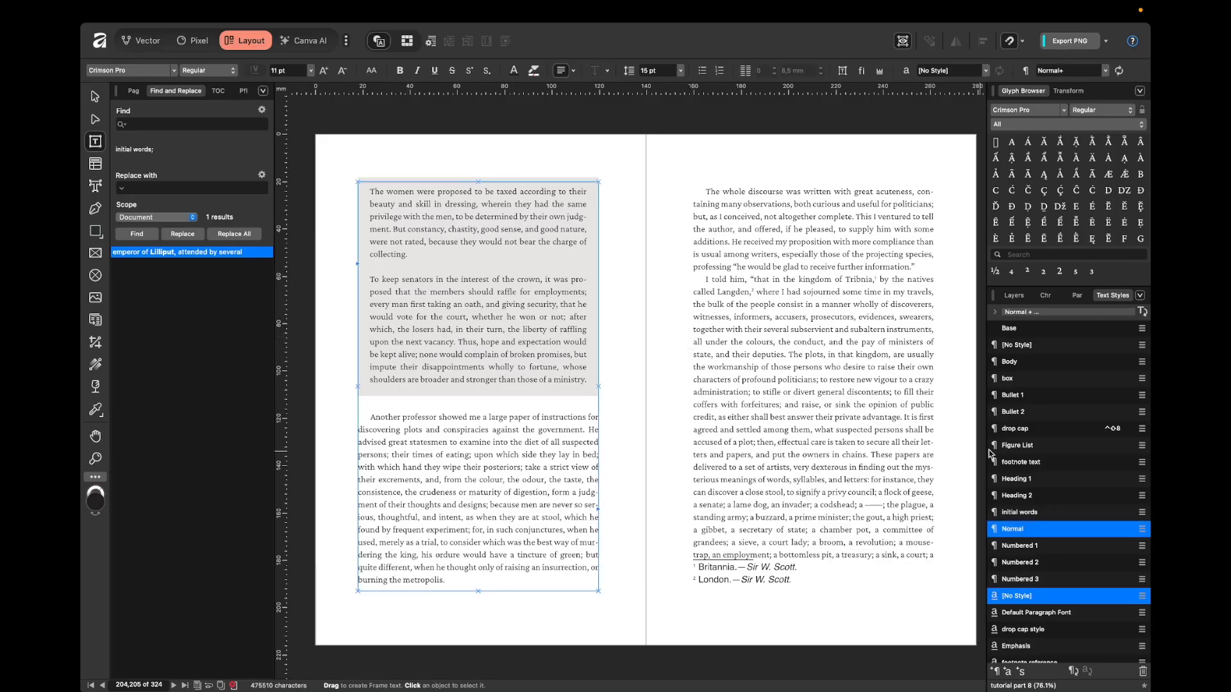
left_click(1029, 379)
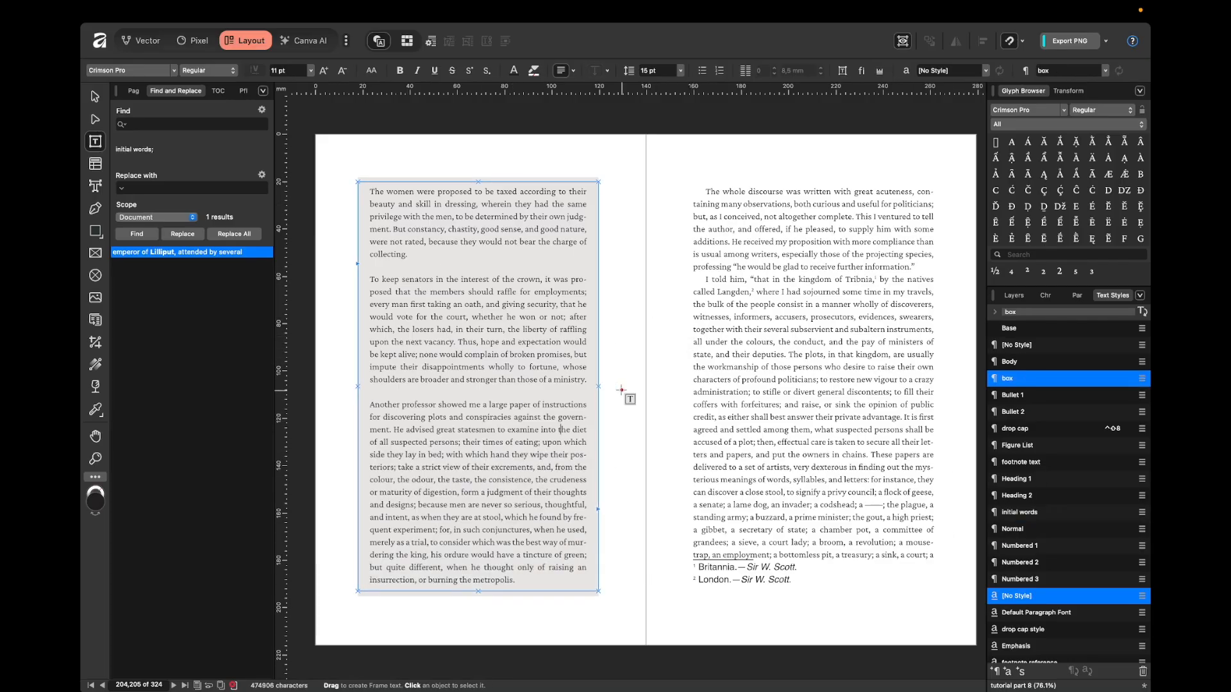
left_click(625, 419)
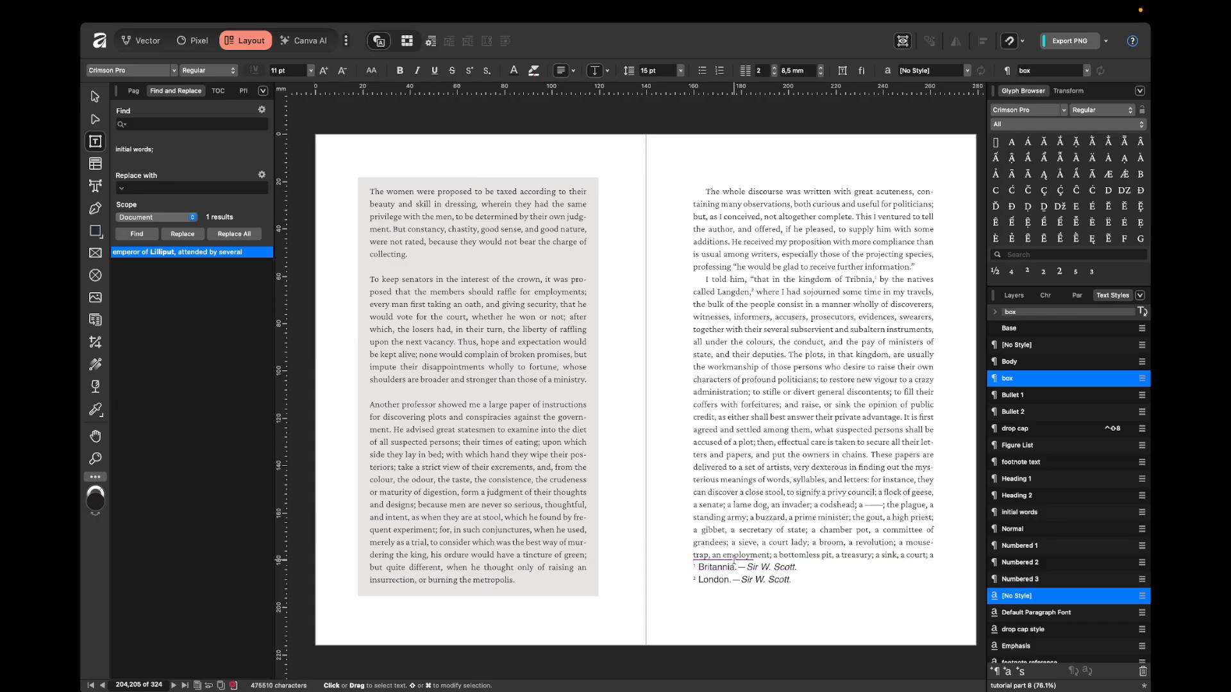
- Add a second decoration to the boxed paragraph "To keep senators" and check the list of decorations
key("alt+super+t")
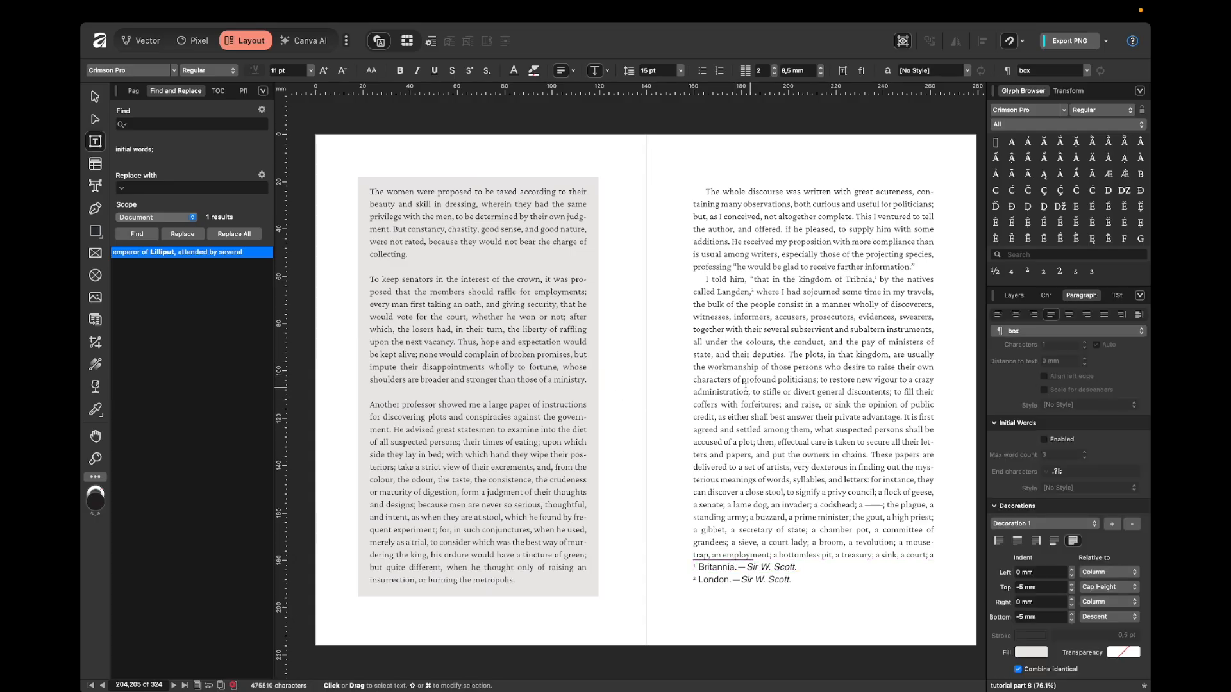
left_click(546, 342)
left_click(1072, 524)
left_click(1067, 528)
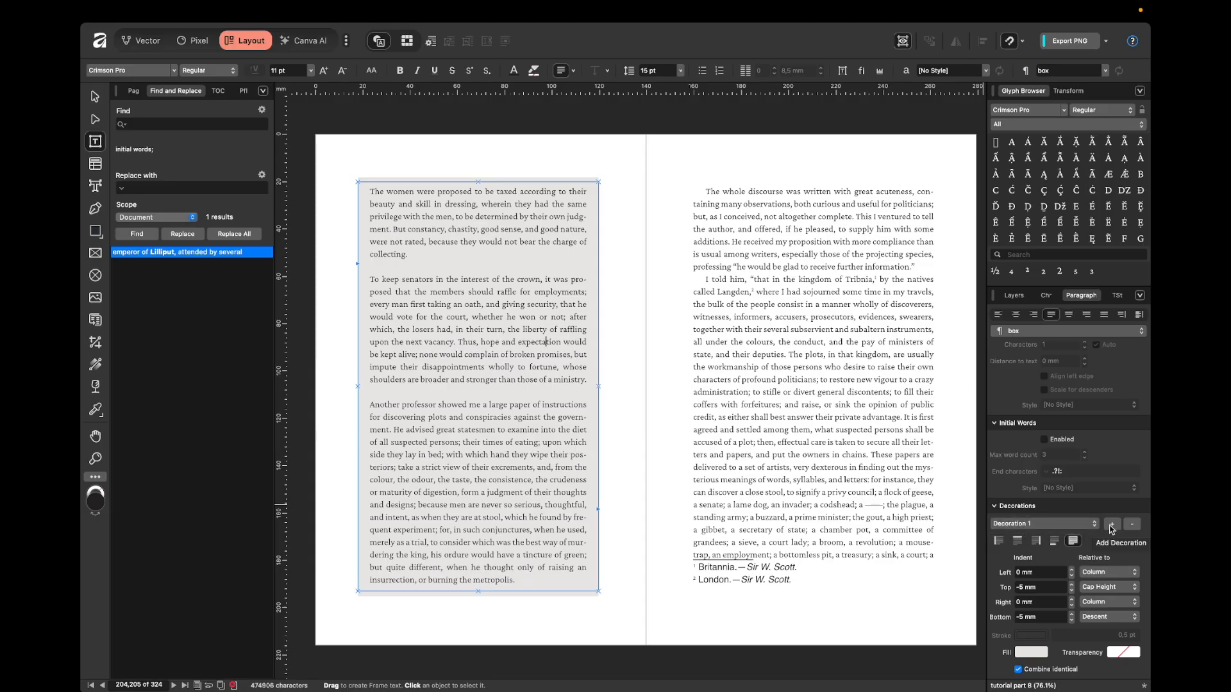
left_click(1111, 526)
left_click(1098, 526)
left_click(1075, 527)
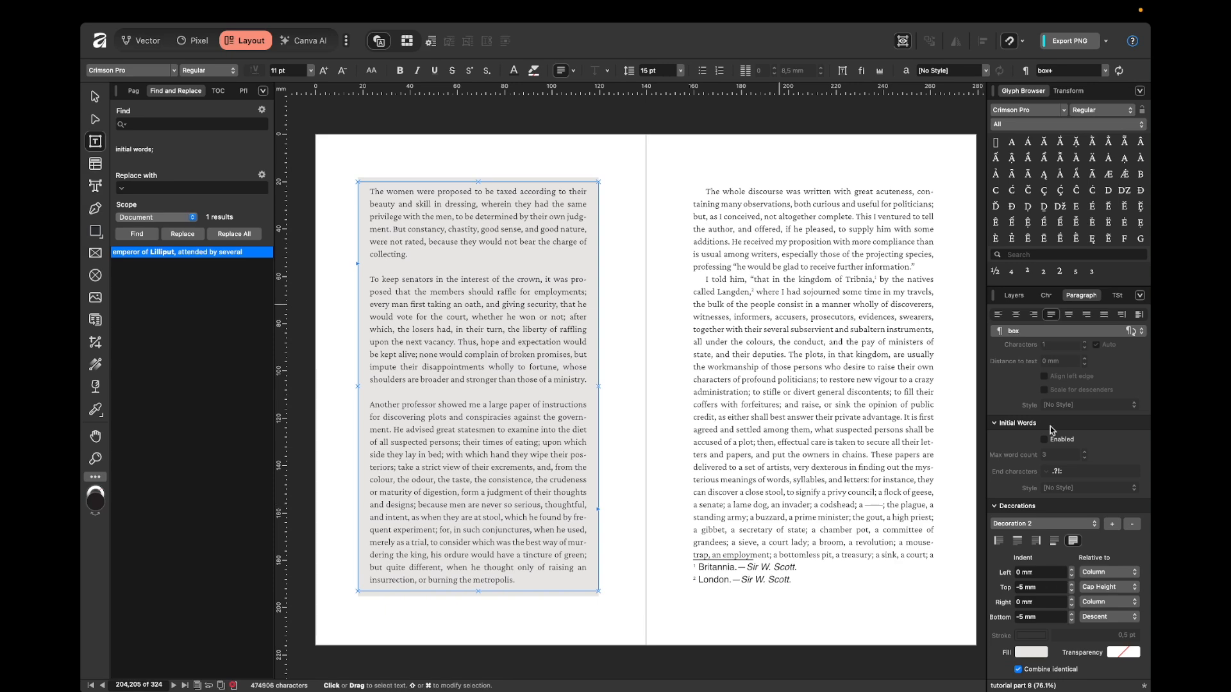
left_click(1115, 295)
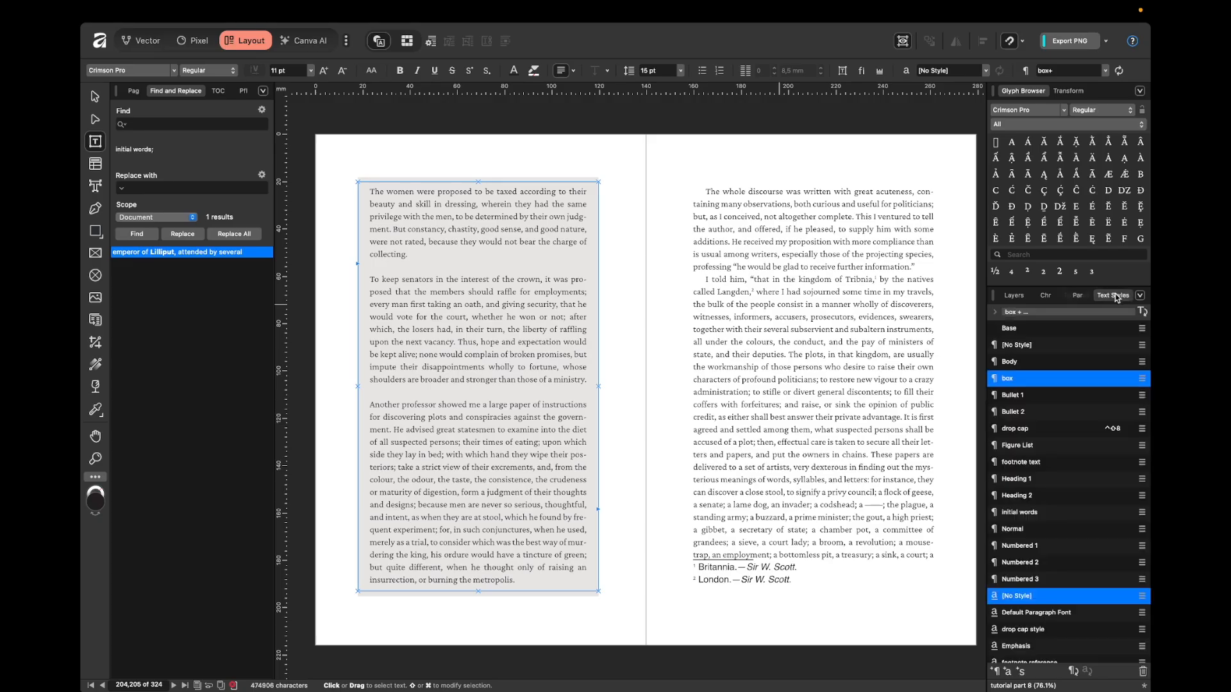
left_click(1013, 296)
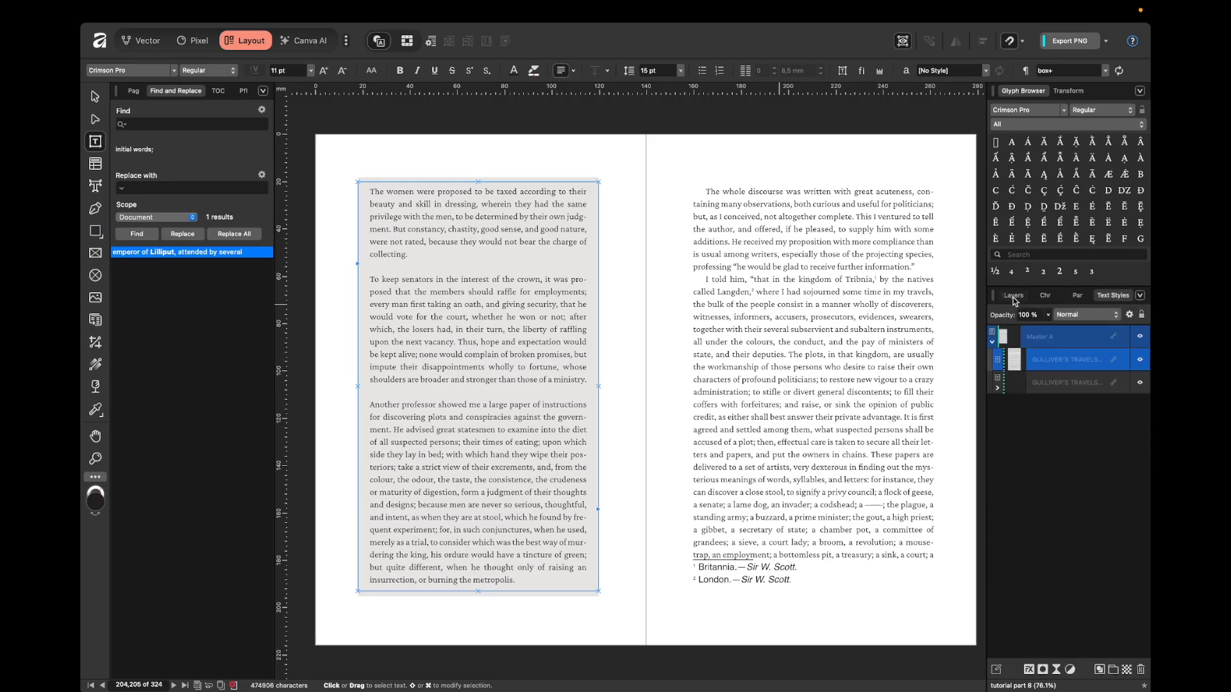